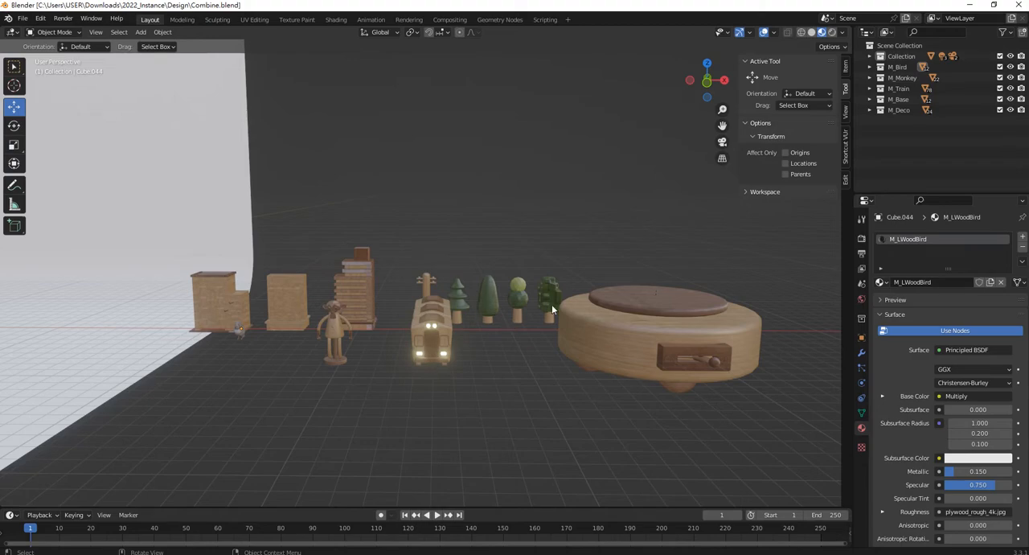
Select the leftmost wooden building, the one with the lower side block, and frame it in the viewport.
{"action": "scroll", "coordinate": [440, 368], "scroll_direction": "up", "scroll_amount": 1}
{"action": "scroll", "coordinate": [441, 367], "scroll_direction": "down", "scroll_amount": 5}
{"action": "scroll", "coordinate": [334, 288], "scroll_direction": "up", "scroll_amount": 3}
{"action": "middle_click_drag", "start_coordinate": [333, 288], "coordinate": [502, 345], "text": "shift"}
{"action": "scroll", "coordinate": [502, 346], "scroll_direction": "up", "scroll_amount": 4}
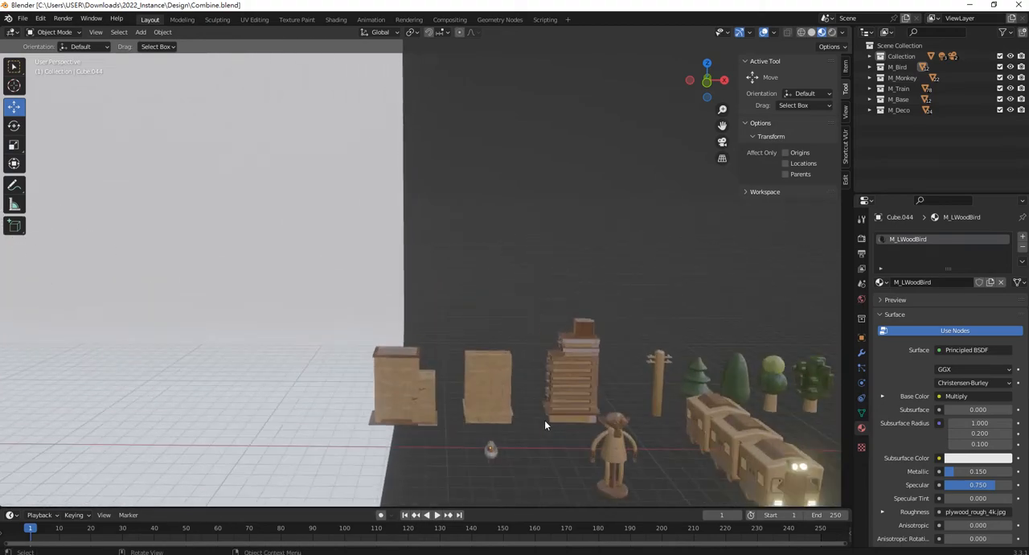
{"action": "left_click", "coordinate": [395, 359]}
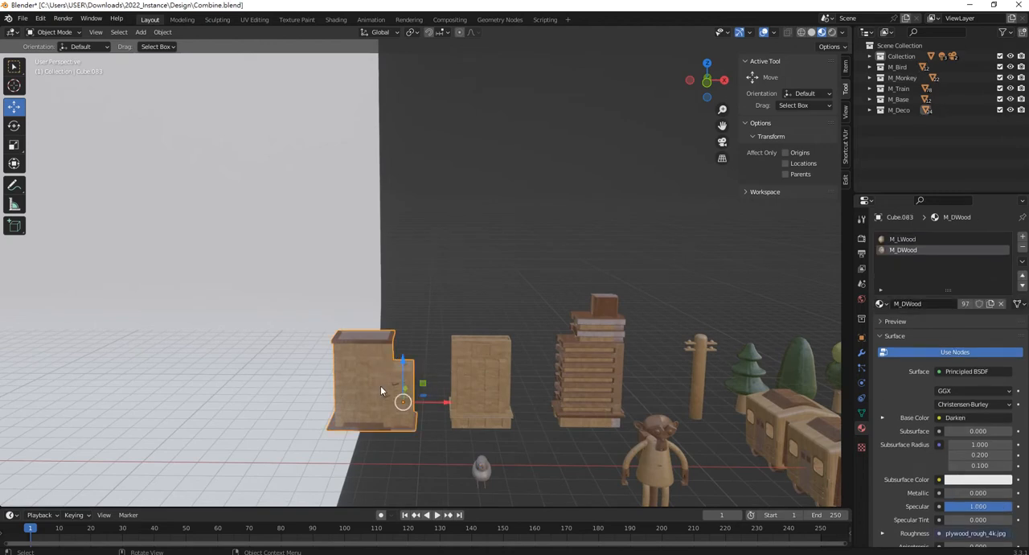
{"action": "key", "text": "KP_Decimal"}
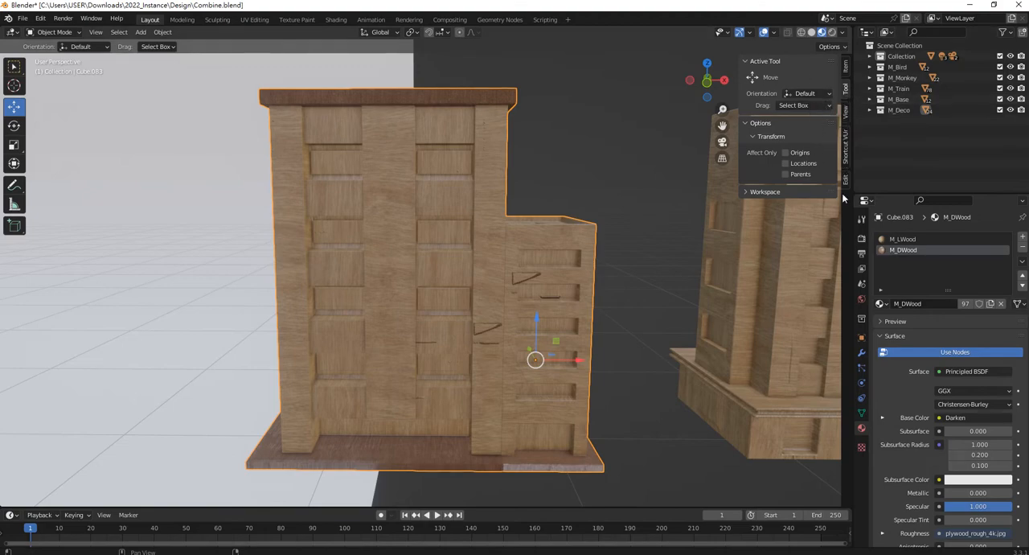
Start the Shortcut VUr display so that inputs are shown in the viewport.
{"action": "left_click", "coordinate": [846, 141]}
{"action": "left_click", "coordinate": [802, 76]}
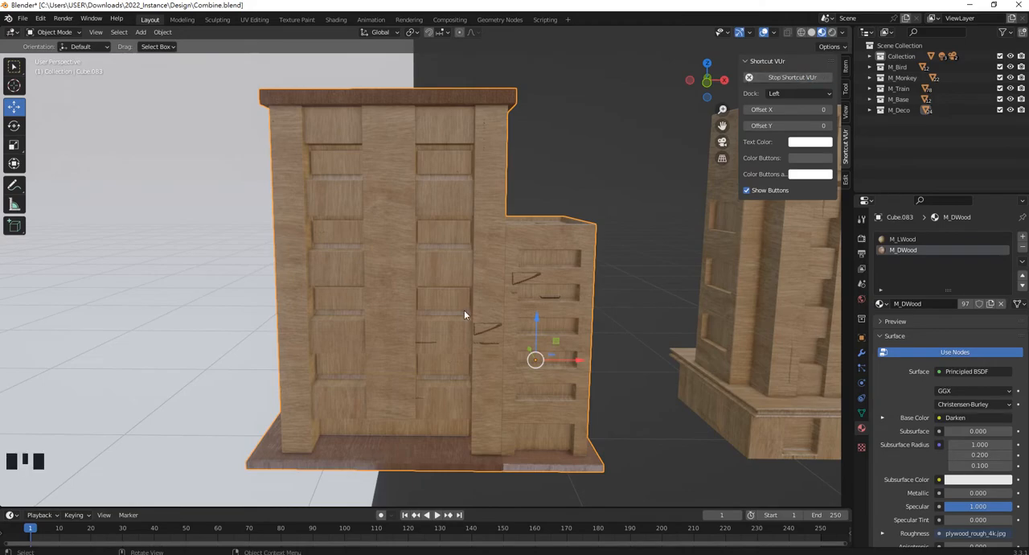
{"action": "left_click", "coordinate": [470, 233]}
{"action": "left_click", "coordinate": [470, 233]}
Examine the wood texture on the selected building's front and side walls.
{"action": "middle_click_drag", "start_coordinate": [470, 234], "coordinate": [346, 259]}
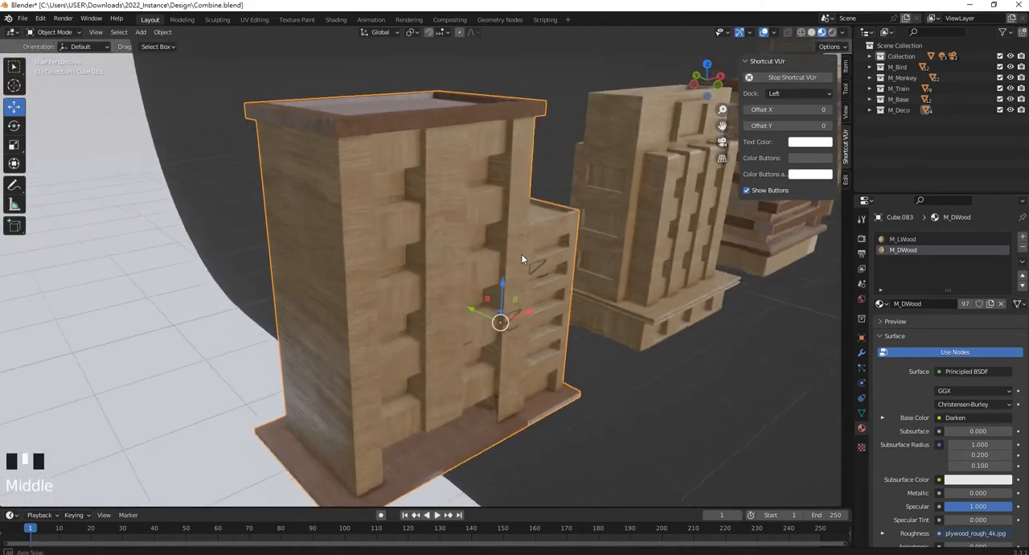
{"action": "scroll", "coordinate": [344, 258], "scroll_direction": "up", "scroll_amount": 3}
{"action": "scroll", "coordinate": [345, 264], "scroll_direction": "up", "scroll_amount": 2}
{"action": "scroll", "coordinate": [312, 214], "scroll_direction": "down", "scroll_amount": 2}
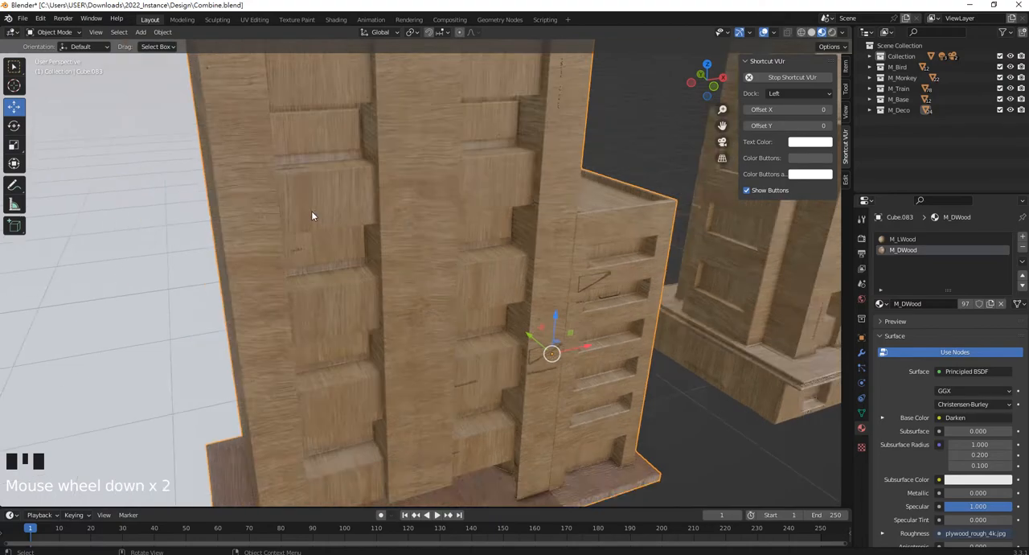
{"action": "scroll", "coordinate": [447, 237], "scroll_direction": "up", "scroll_amount": 2}
{"action": "middle_click_drag", "start_coordinate": [437, 242], "coordinate": [409, 243]}
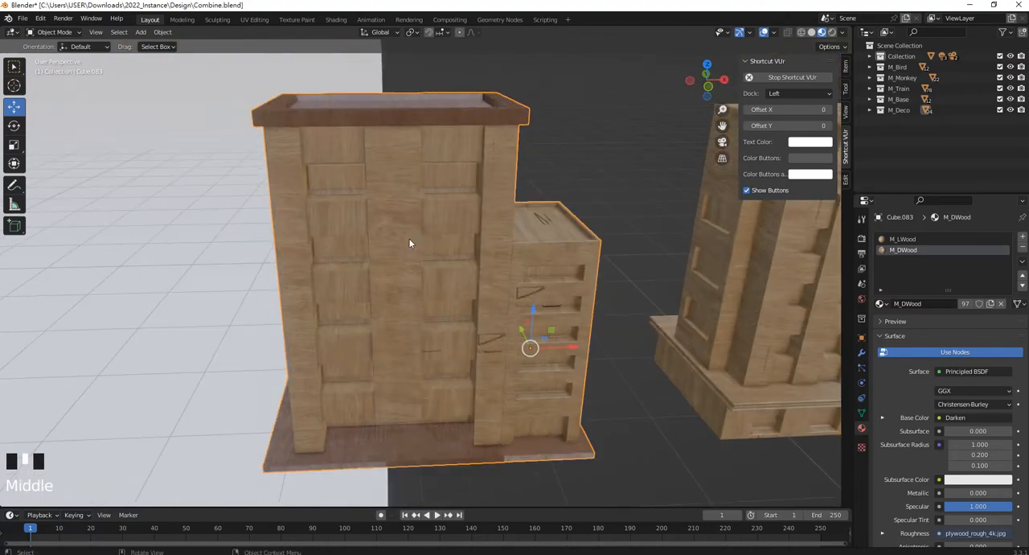
{"action": "middle_click_drag", "start_coordinate": [409, 242], "coordinate": [465, 245]}
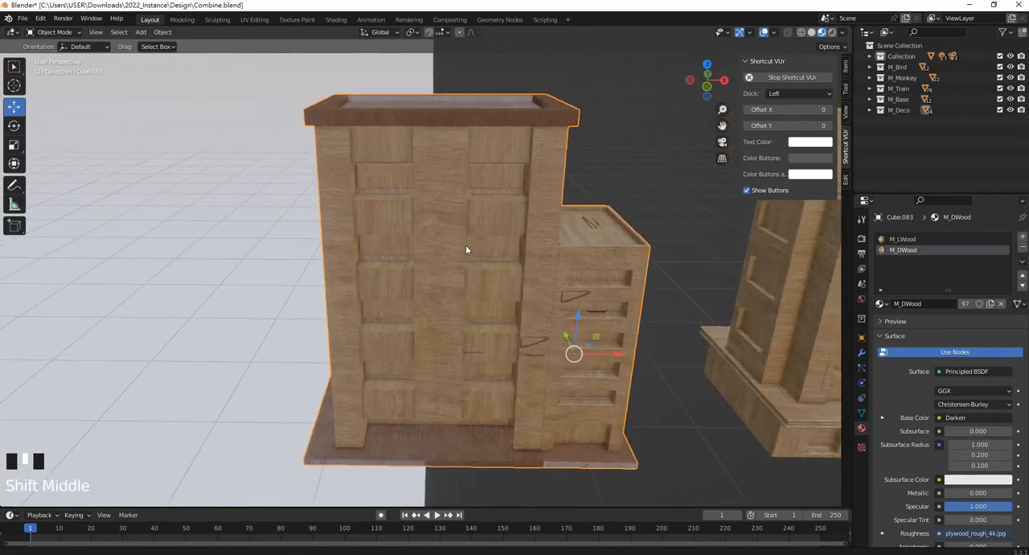
Enter Edit Mode on the building and select all linked faces of its tall tower and lower side block.
{"action": "key", "text": "Tab"}
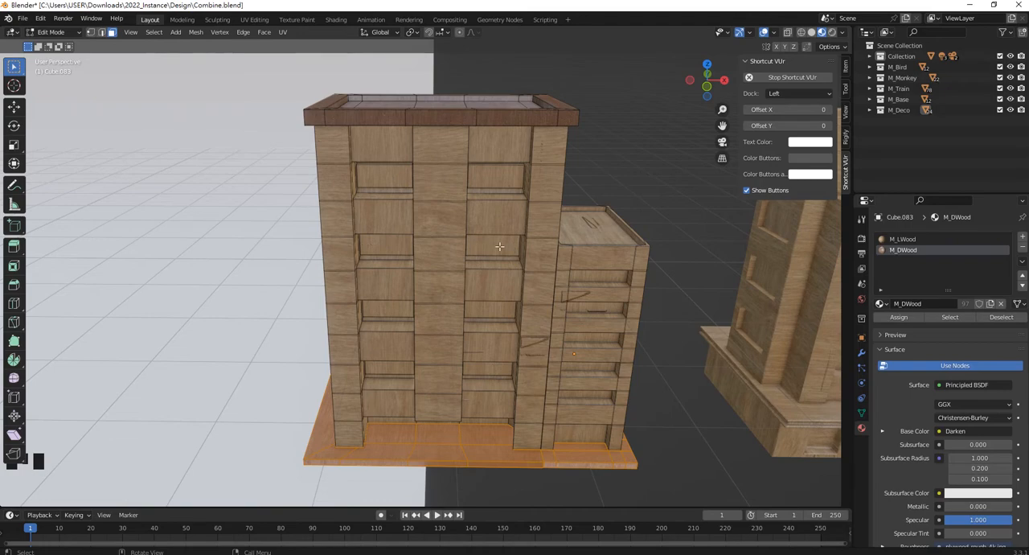
{"action": "right_click", "coordinate": [456, 199]}
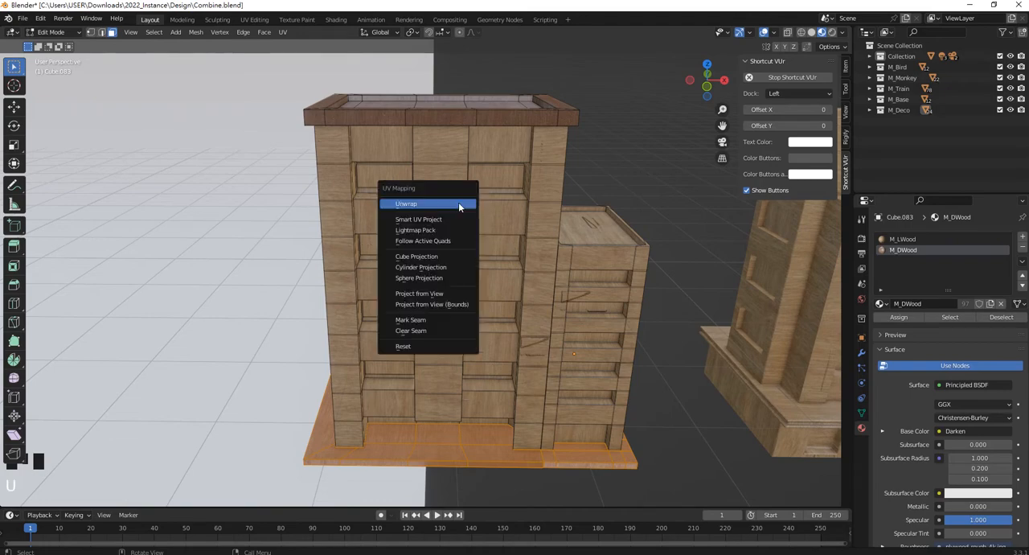
{"action": "left_click", "coordinate": [648, 157]}
{"action": "left_click", "coordinate": [442, 172]}
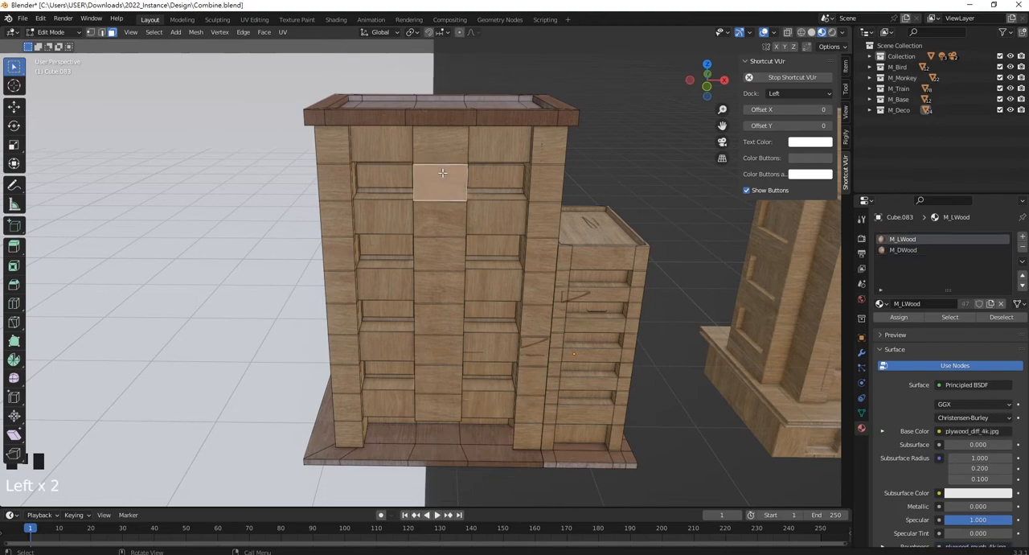
{"action": "key", "text": "ctrl+l"}
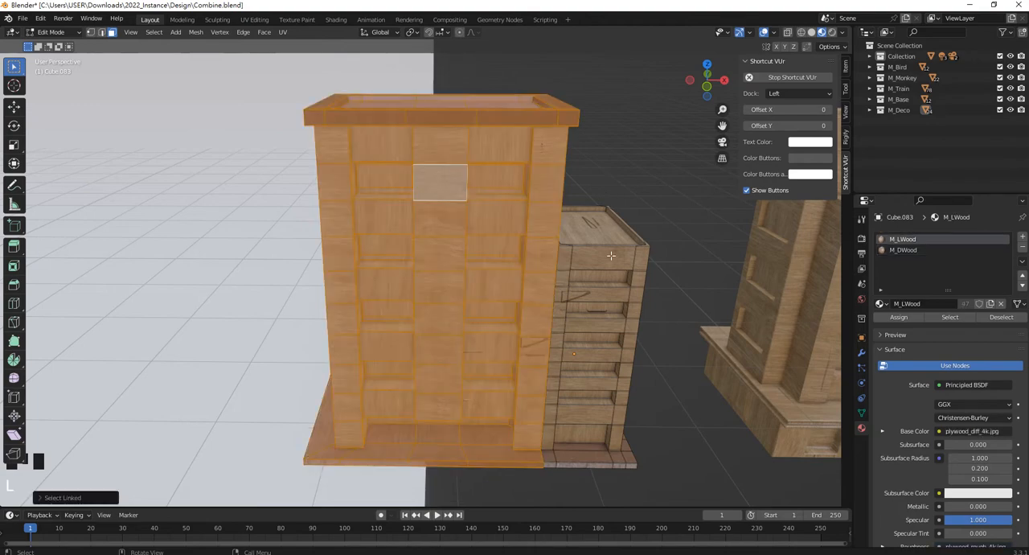
{"action": "left_click", "coordinate": [611, 255], "text": "shift"}
{"action": "key", "text": "l"}
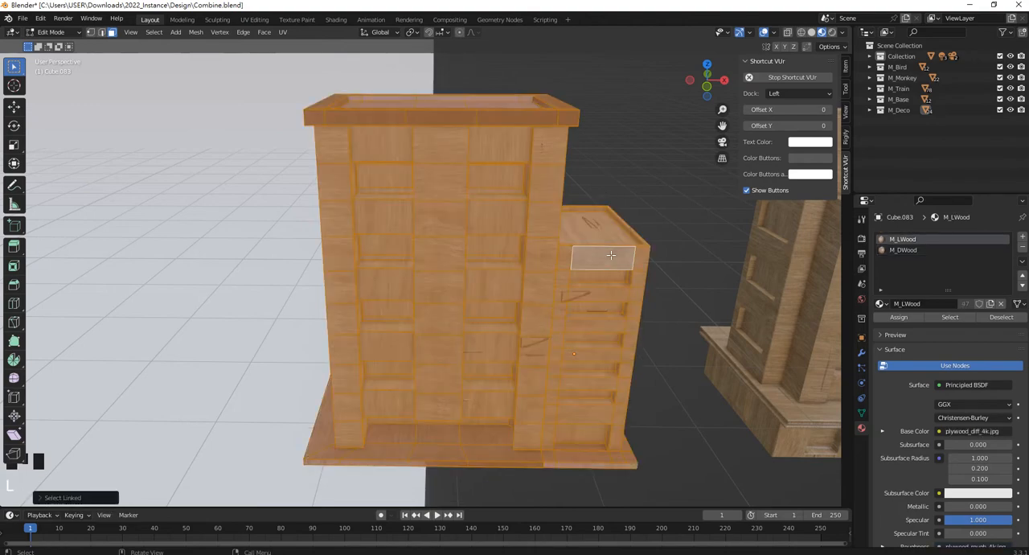
Unwrap all selected building faces with Smart UV Project.
{"action": "key", "text": "u"}
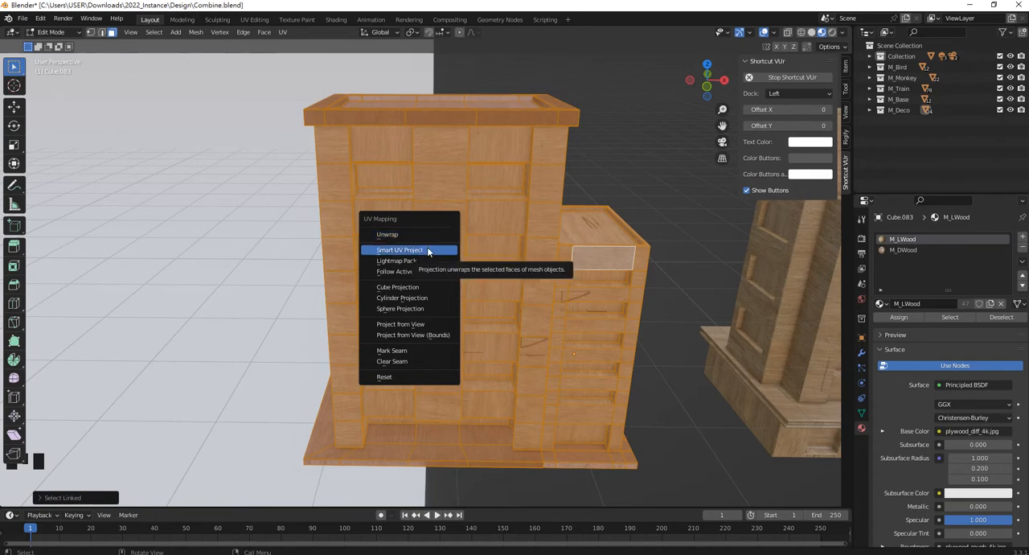
{"action": "left_click", "coordinate": [427, 252]}
{"action": "left_click", "coordinate": [436, 331]}
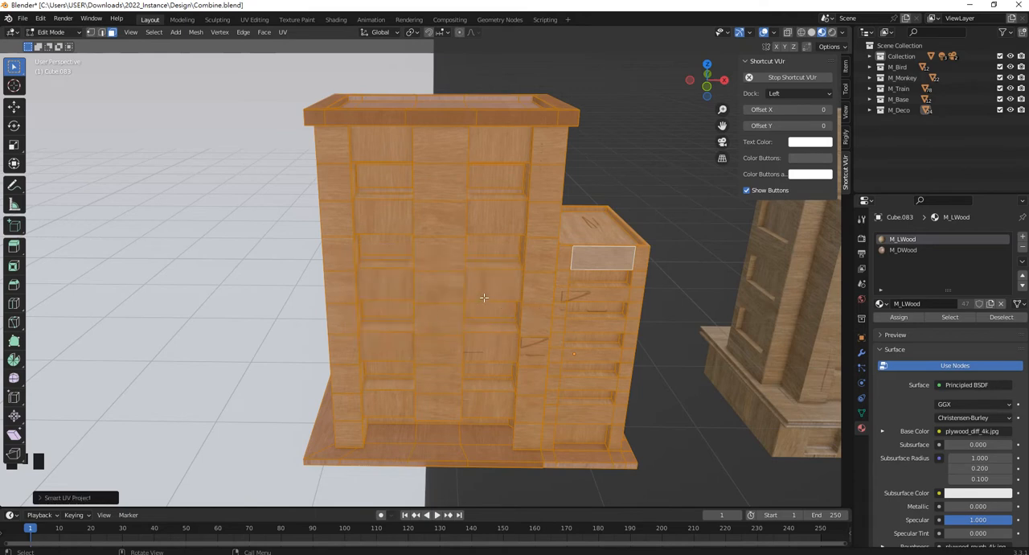
Remap the selected building faces with Cube Projection and clear the selection.
{"action": "key", "text": "u"}
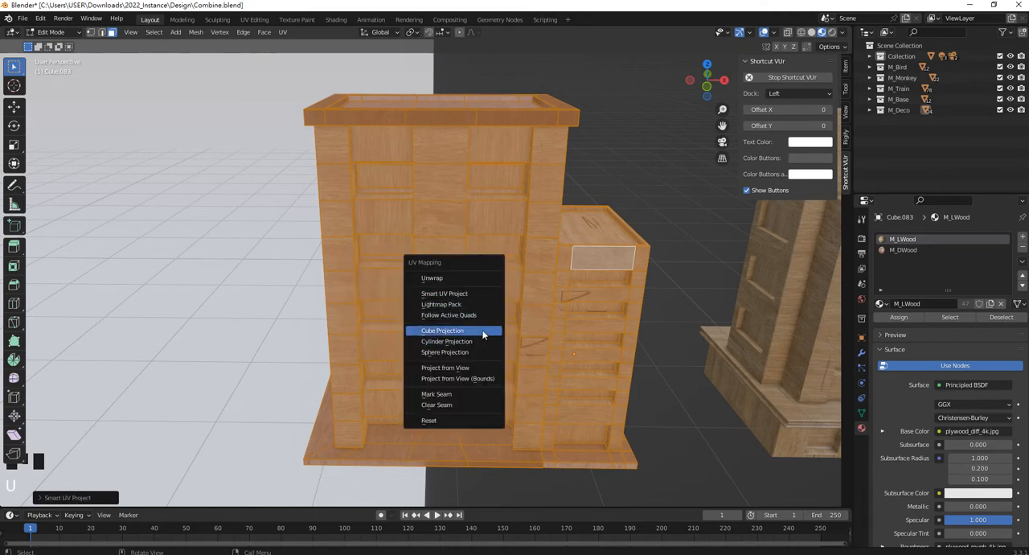
{"action": "left_click", "coordinate": [482, 331]}
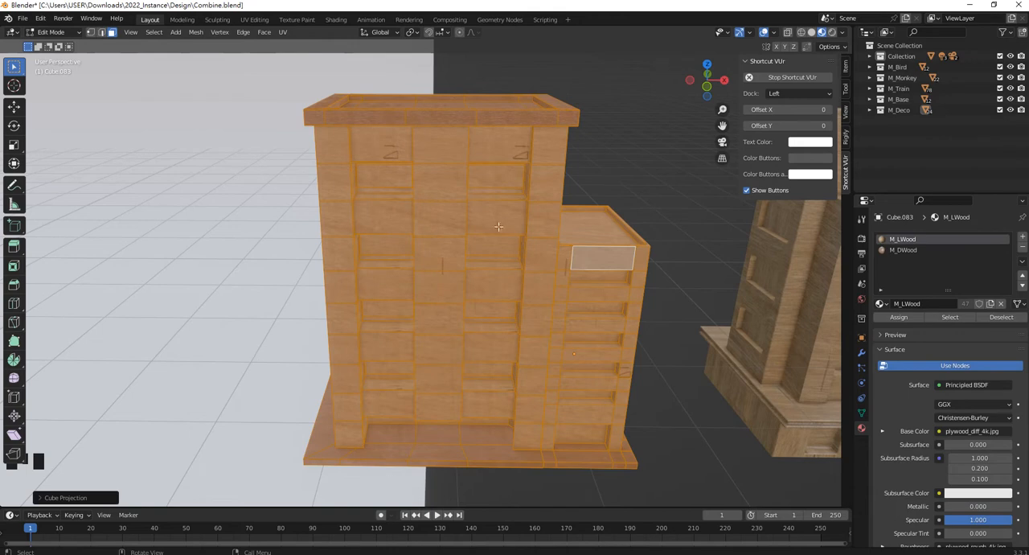
{"action": "left_click", "coordinate": [599, 180]}
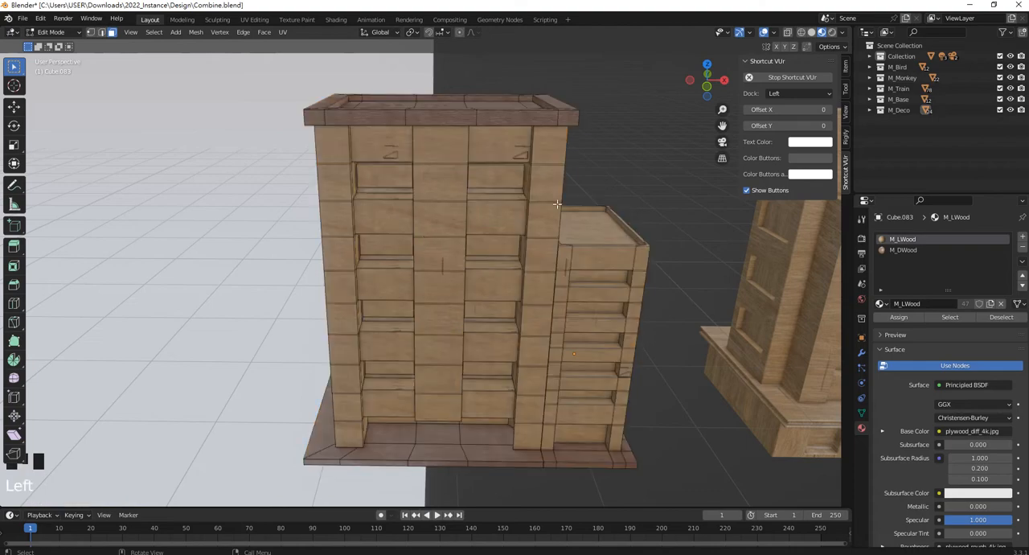
Select the recessed window face in the tall tower's top row, in the column farther from the side block.
{"action": "scroll", "coordinate": [426, 219], "scroll_direction": "up", "scroll_amount": 5}
{"action": "mouse_move", "coordinate": [426, 220]}
{"action": "middle_mouse_down"}
{"action": "mouse_move", "coordinate": [446, 203]}
{"action": "mouse_move", "coordinate": [622, 216]}
{"action": "mouse_move", "coordinate": [434, 213]}
{"action": "middle_mouse_up"}
{"action": "scroll", "coordinate": [433, 213], "scroll_direction": "down", "scroll_amount": 4}
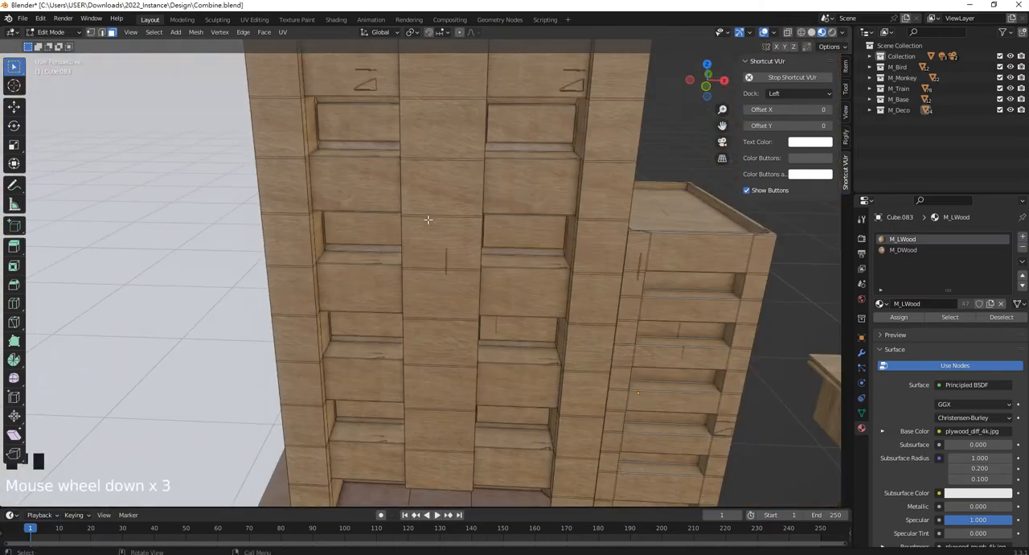
{"action": "middle_click_drag", "start_coordinate": [474, 181], "coordinate": [430, 202], "text": "shift"}
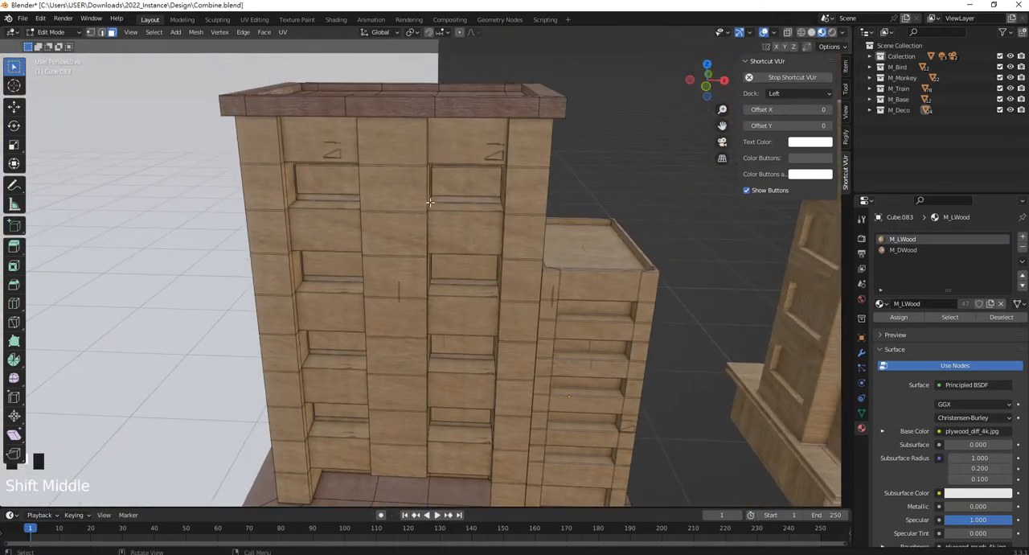
{"action": "left_click", "coordinate": [338, 181]}
{"action": "middle_click_drag", "start_coordinate": [374, 233], "coordinate": [407, 176], "text": "shift"}
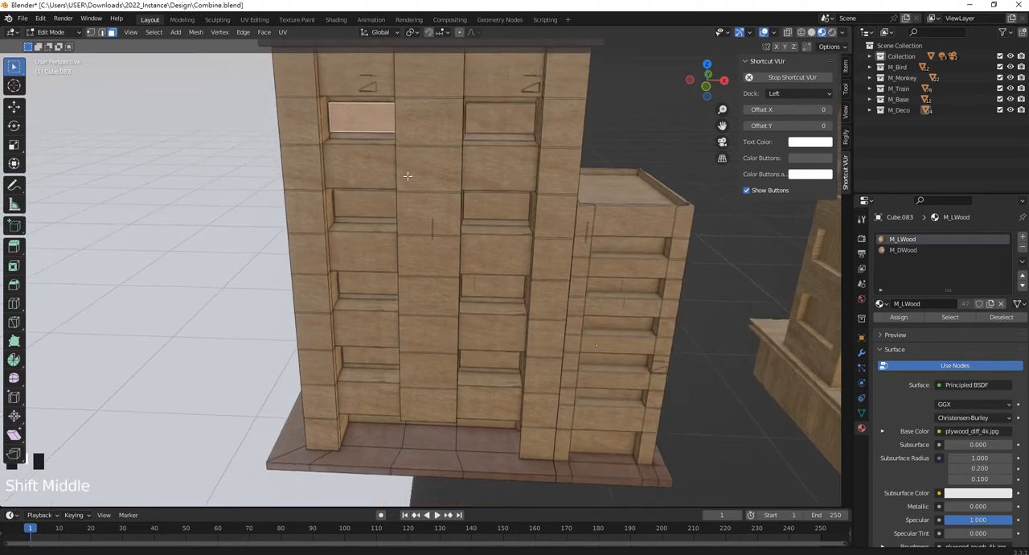
{"action": "middle_click_drag", "start_coordinate": [373, 108], "coordinate": [374, 158], "text": "shift"}
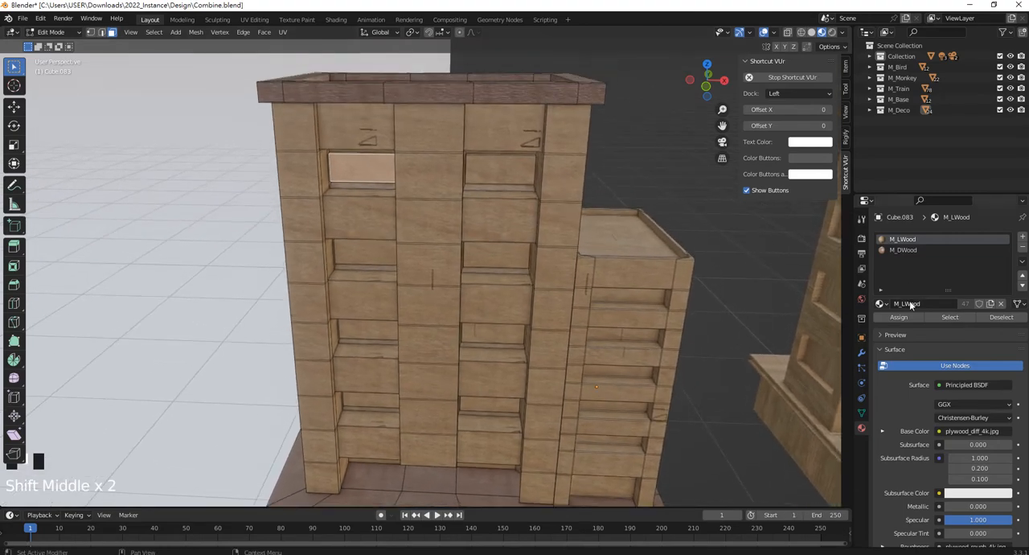
Add a third material slot to the building and give it the existing M_Light material.
{"action": "left_click", "coordinate": [906, 264]}
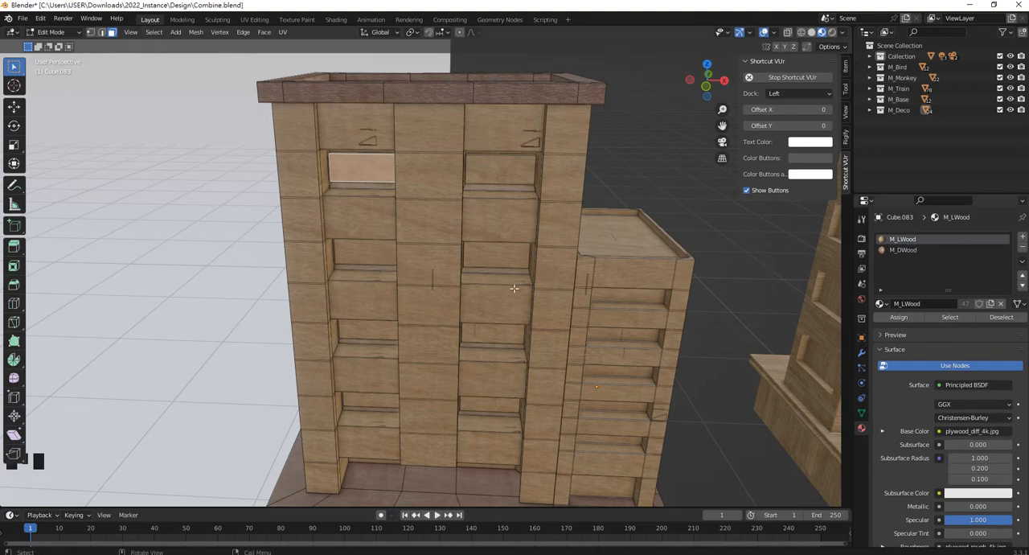
{"action": "left_click", "coordinate": [1022, 236]}
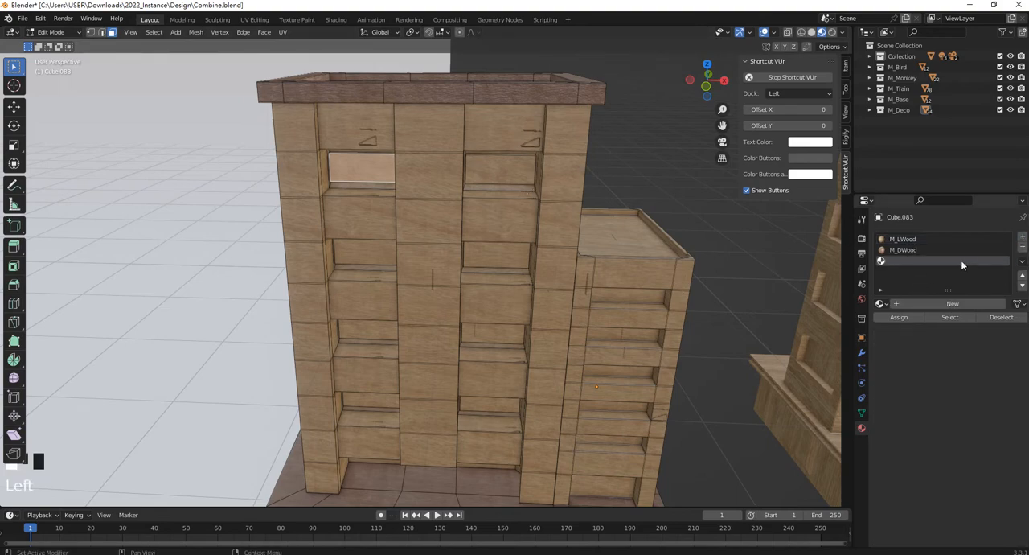
{"action": "left_click", "coordinate": [881, 304]}
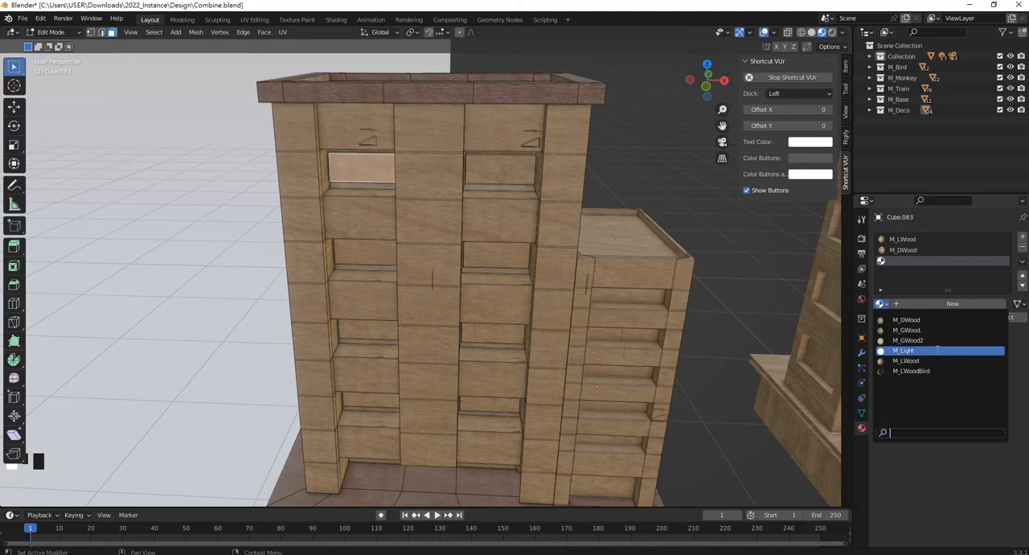
{"action": "left_click", "coordinate": [906, 351]}
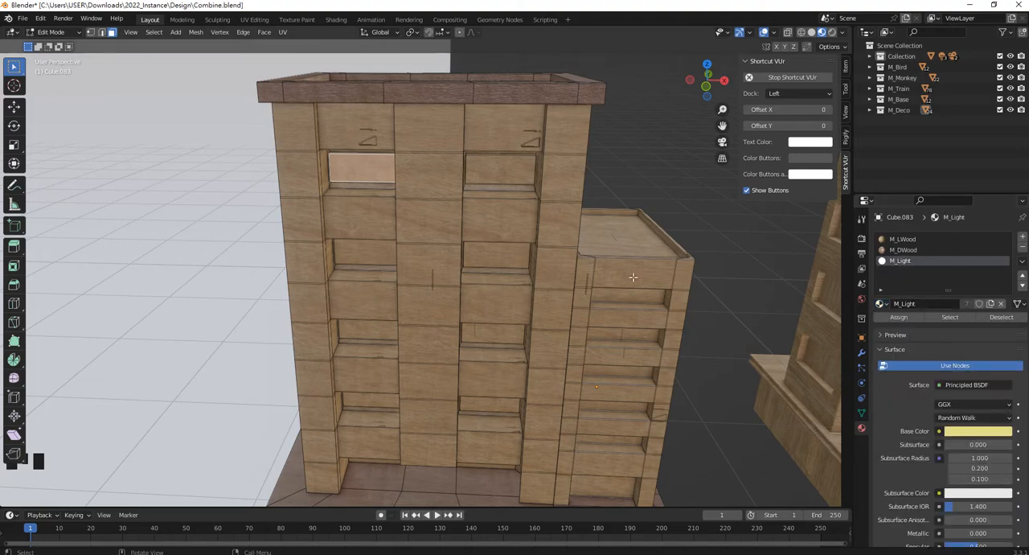
Add the remaining window faces in the tower's top three rows to the selection.
{"action": "left_click", "coordinate": [503, 170], "text": "shift"}
{"action": "left_click", "coordinate": [368, 254], "text": "shift"}
{"action": "left_click", "coordinate": [478, 256], "text": "shift"}
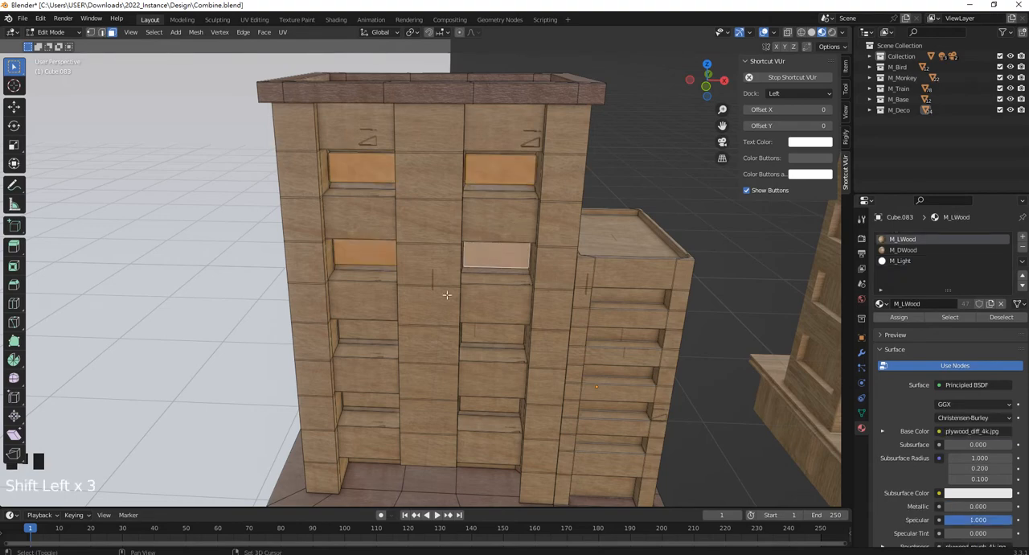
{"action": "left_click", "coordinate": [389, 331], "text": "shift"}
{"action": "left_click", "coordinate": [506, 332], "text": "shift"}
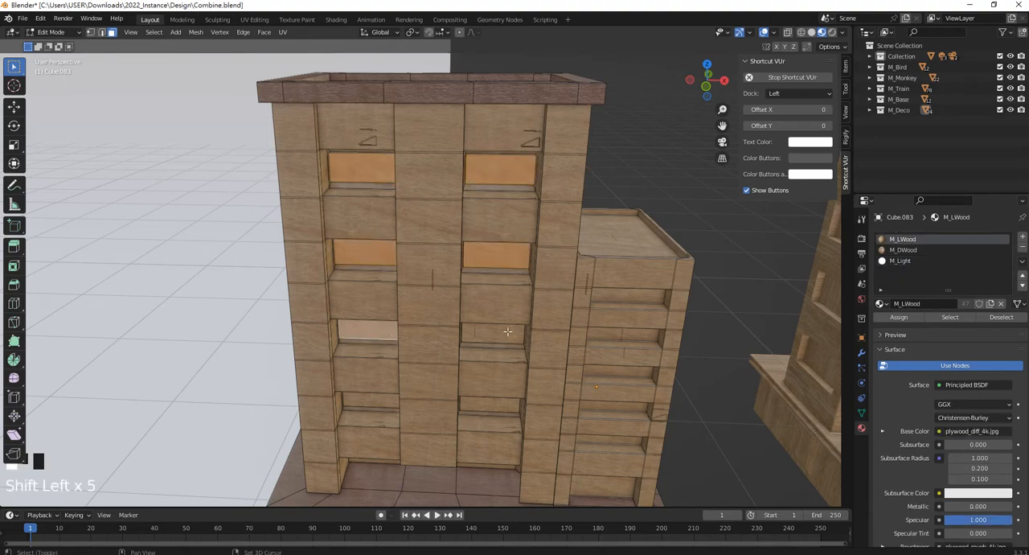
Extend the window selection to faces of matching size using Select Similar with the Area option, running Select Similar twice.
{"action": "left_click", "coordinate": [151, 33]}
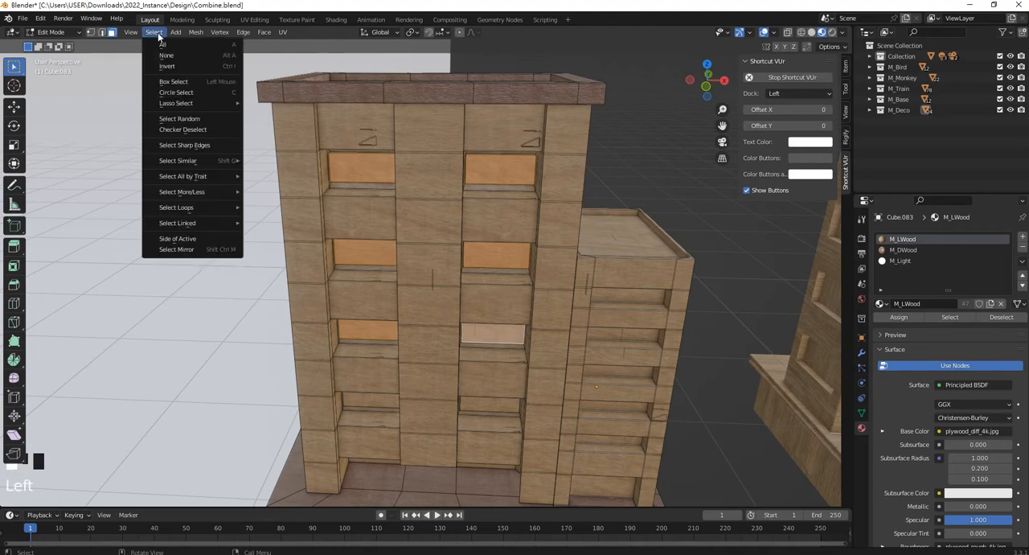
{"action": "mouse_move", "coordinate": [221, 208]}
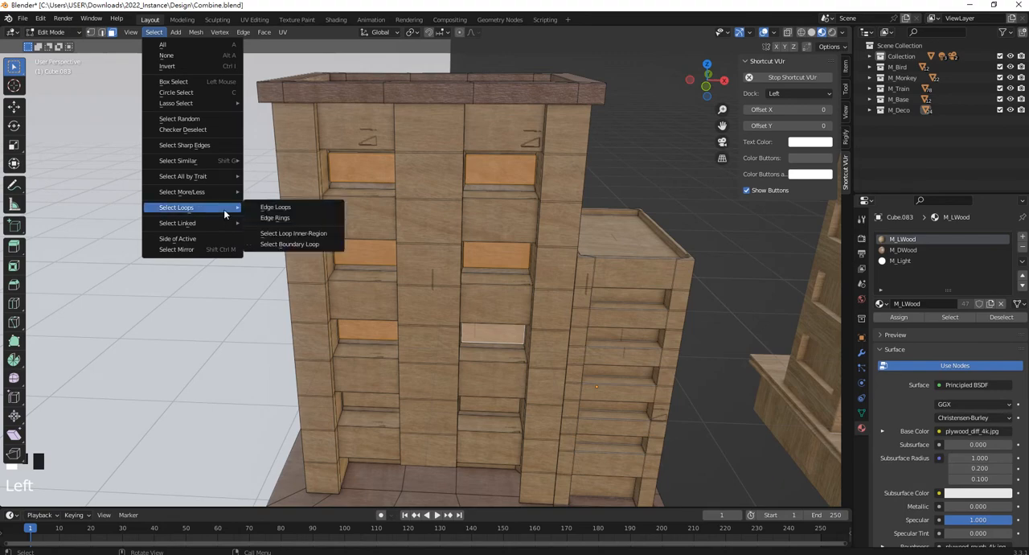
{"action": "mouse_move", "coordinate": [214, 160]}
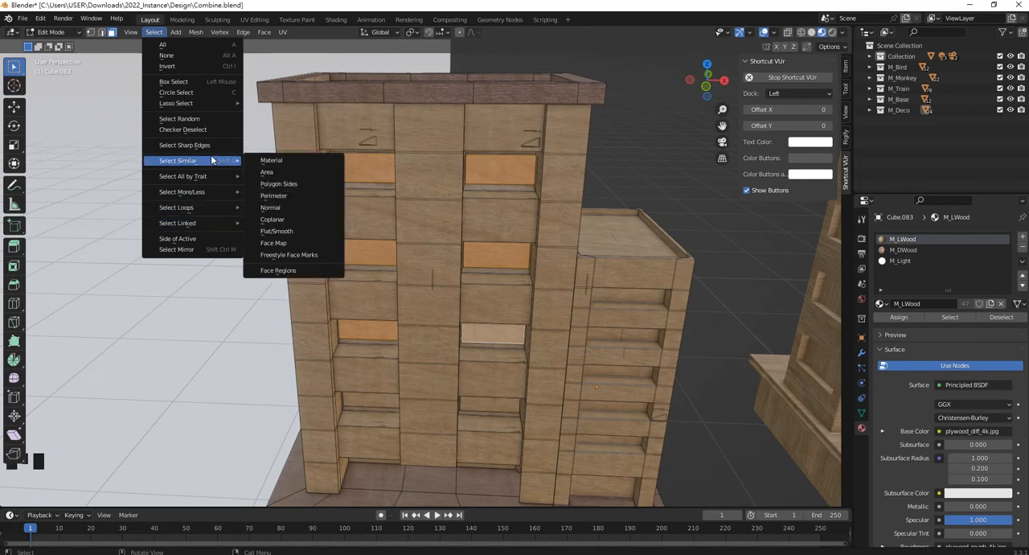
{"action": "left_click", "coordinate": [284, 176]}
{"action": "middle_click_drag", "start_coordinate": [522, 281], "coordinate": [392, 331]}
{"action": "scroll", "coordinate": [348, 363], "scroll_direction": "down", "scroll_amount": 2}
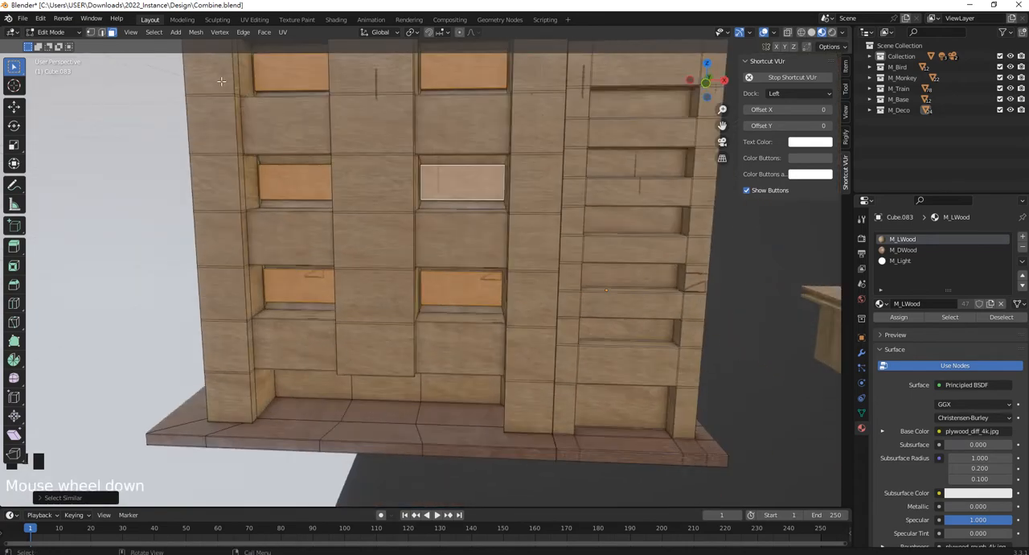
{"action": "left_click", "coordinate": [153, 32]}
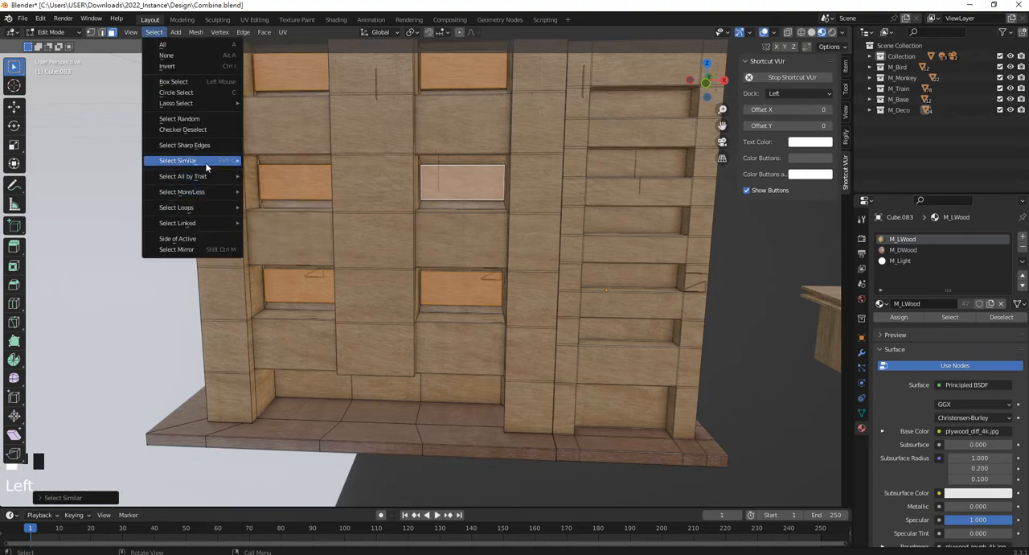
{"action": "mouse_move", "coordinate": [206, 161]}
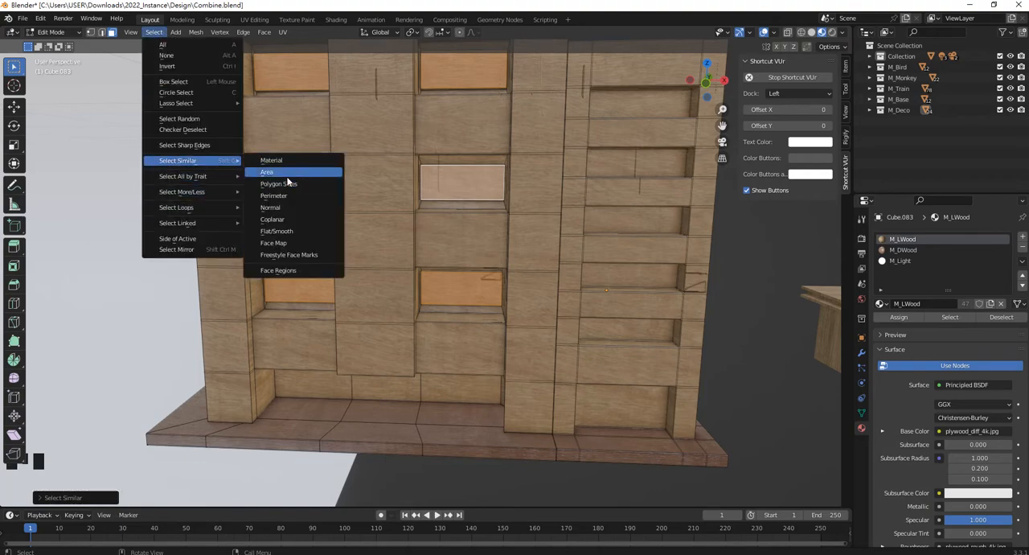
{"action": "left_click", "coordinate": [288, 182]}
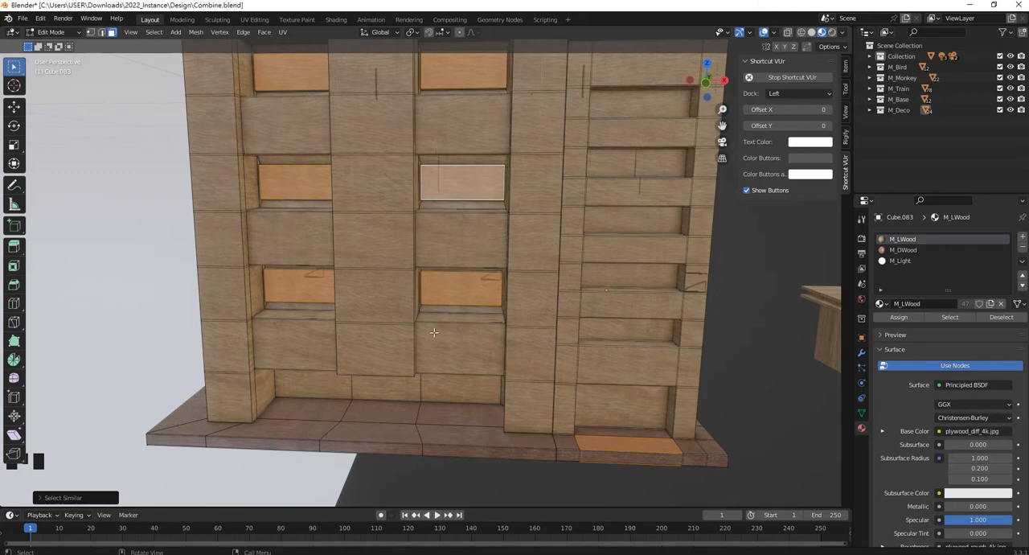
Add the three recessed ground-floor faces on the tower's front to the window selection.
{"action": "middle_click_drag", "start_coordinate": [353, 378], "coordinate": [322, 378]}
{"action": "left_click", "coordinate": [313, 379], "text": "shift"}
{"action": "left_click", "coordinate": [389, 379], "text": "shift"}
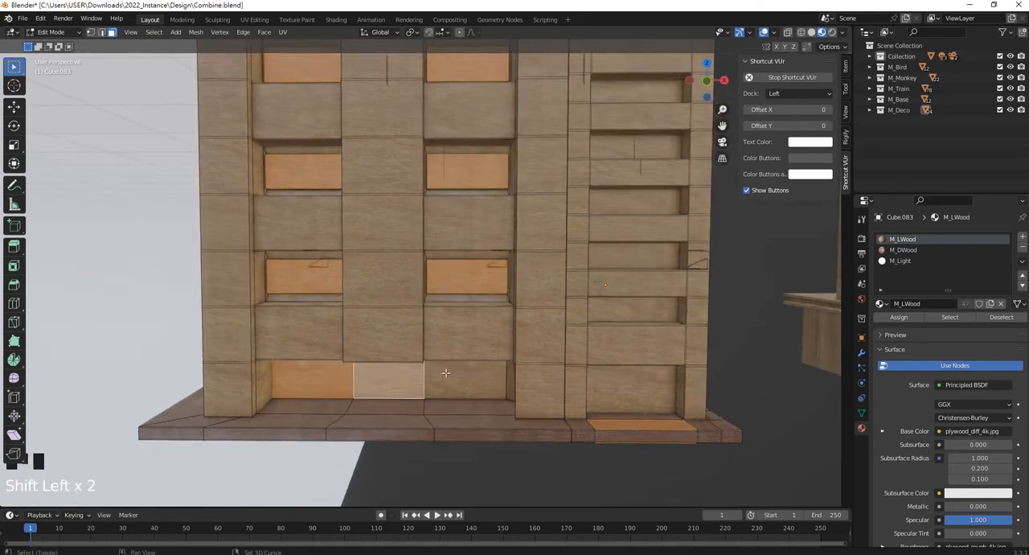
{"action": "left_click", "coordinate": [466, 378], "text": "shift"}
Add the side block's front window faces to the selection, from the ground floor up to the top row.
{"action": "middle_click_drag", "start_coordinate": [637, 392], "coordinate": [548, 377], "text": "shift"}
{"action": "left_click", "coordinate": [555, 377], "text": "shift"}
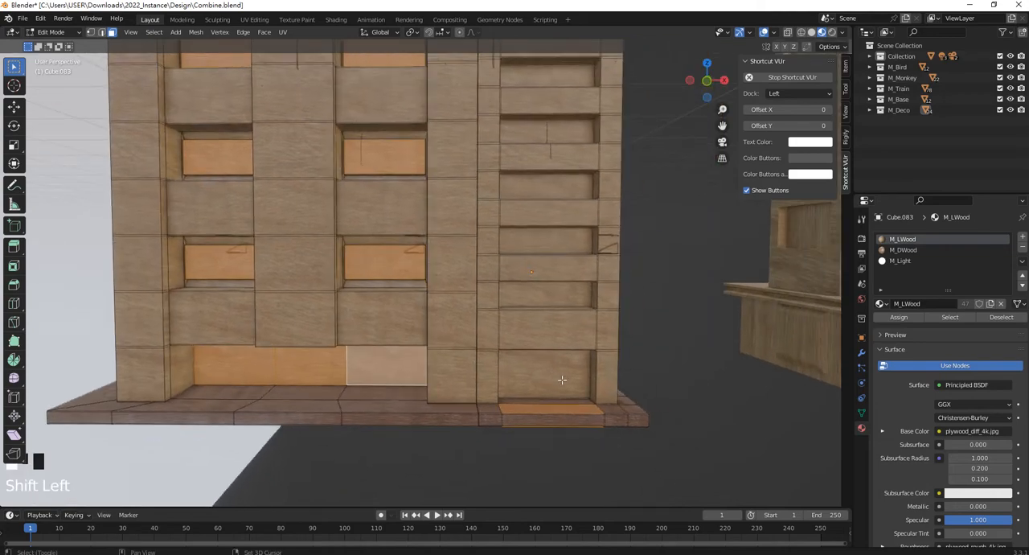
{"action": "left_click", "coordinate": [547, 298], "text": "shift"}
{"action": "left_click", "coordinate": [540, 246], "text": "shift"}
{"action": "left_click", "coordinate": [532, 186], "text": "shift"}
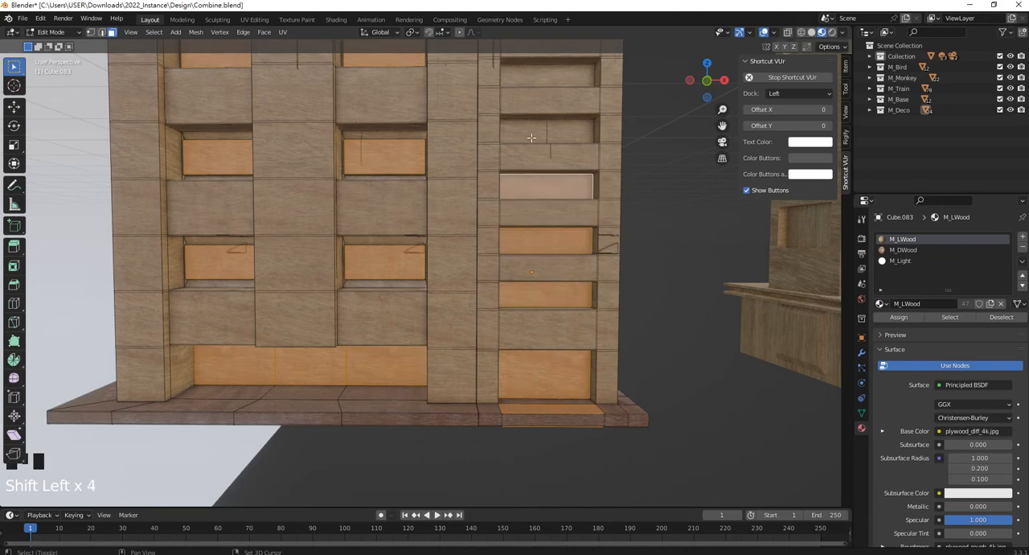
{"action": "left_click", "coordinate": [533, 130], "text": "shift"}
{"action": "middle_click_drag", "start_coordinate": [533, 130], "coordinate": [533, 140], "text": "shift"}
{"action": "left_click", "coordinate": [538, 191], "text": "shift"}
{"action": "scroll", "coordinate": [539, 191], "scroll_direction": "down", "scroll_amount": 2, "text": "shift"}
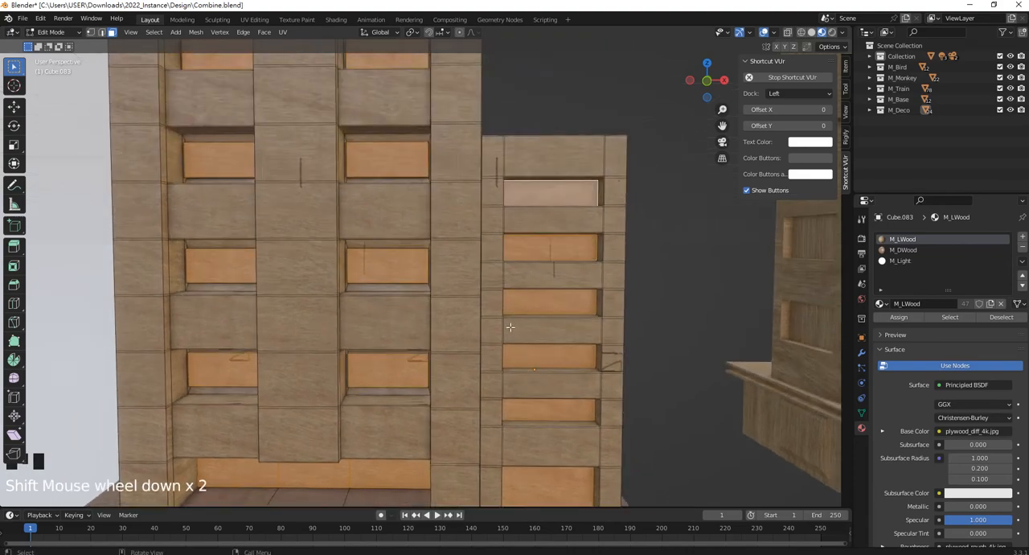
Add the long window faces on the side block's outer end wall to the selection.
{"action": "middle_click_drag", "start_coordinate": [539, 191], "coordinate": [440, 277]}
{"action": "left_click", "coordinate": [427, 265], "text": "shift"}
{"action": "left_click", "coordinate": [418, 333], "text": "shift"}
{"action": "left_click", "coordinate": [434, 274], "text": "shift"}
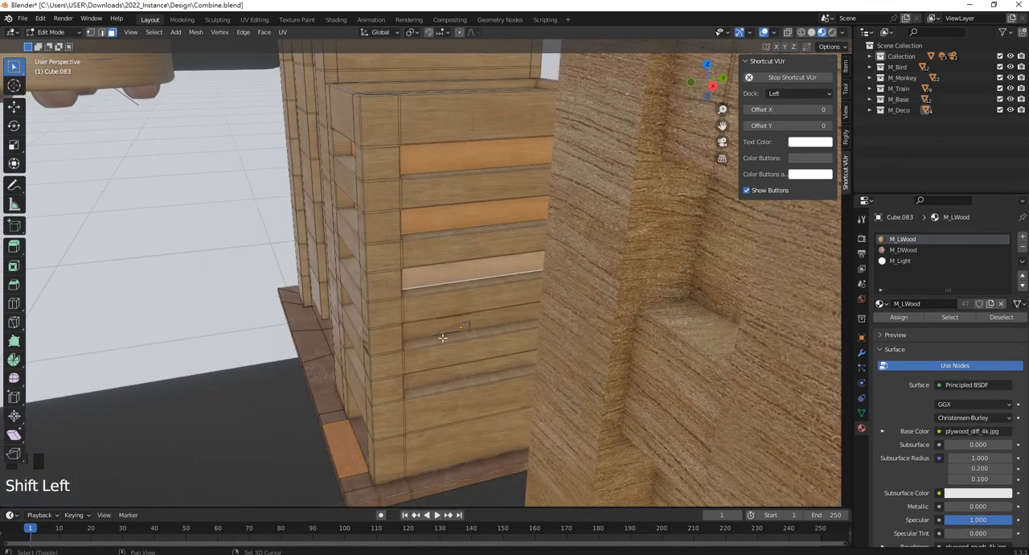
{"action": "left_click", "coordinate": [434, 328], "text": "shift"}
Add both top-row window faces on the tower's back to the selection.
{"action": "middle_click_drag", "start_coordinate": [434, 328], "coordinate": [466, 271]}
{"action": "scroll", "coordinate": [393, 346], "scroll_direction": "down", "scroll_amount": 3}
{"action": "scroll", "coordinate": [510, 188], "scroll_direction": "up", "scroll_amount": 2}
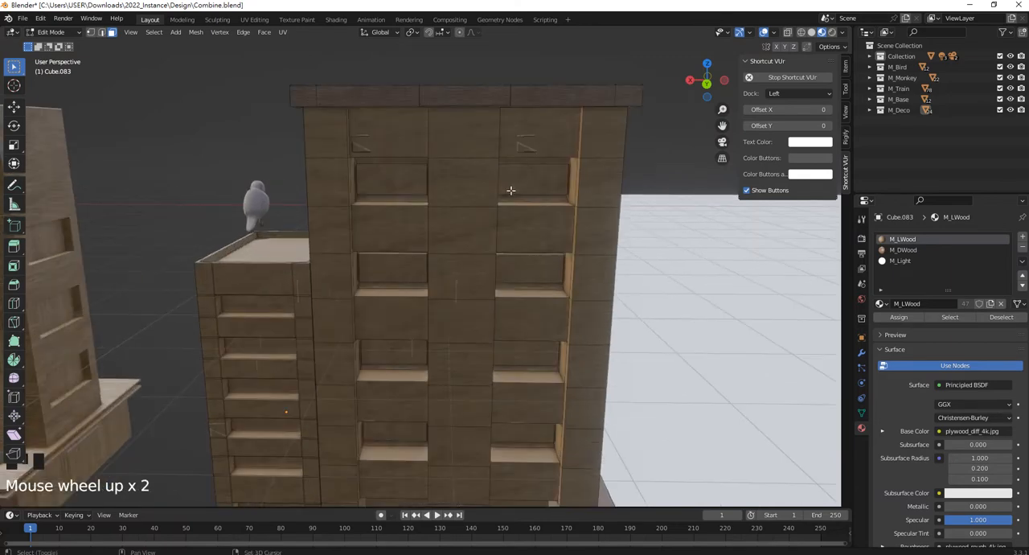
{"action": "left_click", "coordinate": [512, 185], "text": "shift"}
{"action": "left_click", "coordinate": [405, 175], "text": "shift"}
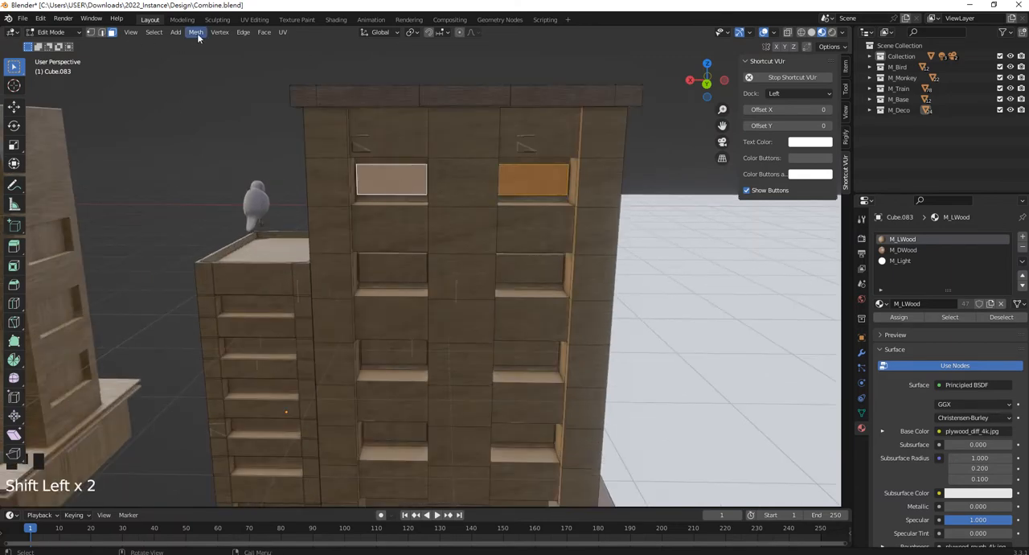
Try to extend the back window selection using Select Similar with the Area option.
{"action": "left_click", "coordinate": [154, 32]}
{"action": "mouse_move", "coordinate": [204, 162]}
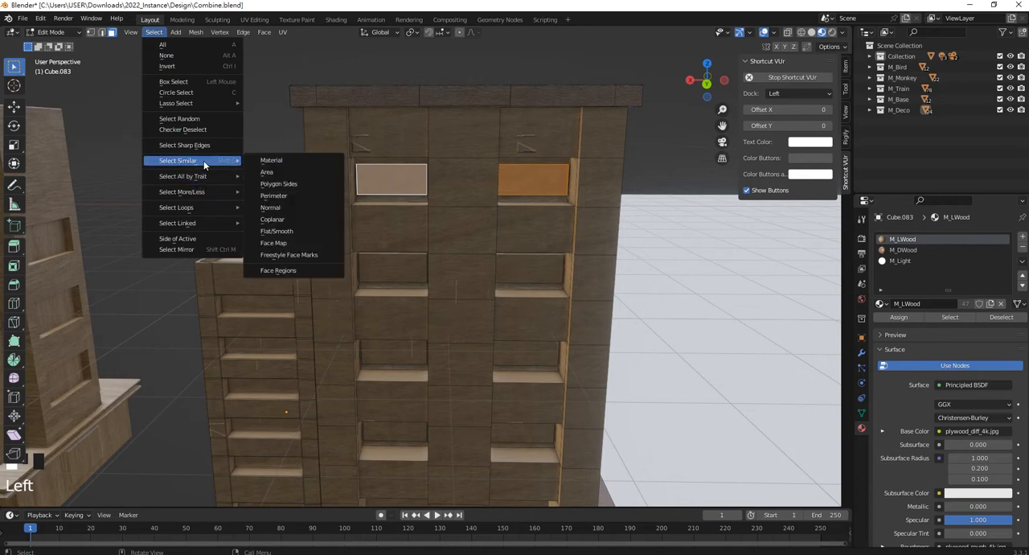
{"action": "left_click", "coordinate": [285, 172]}
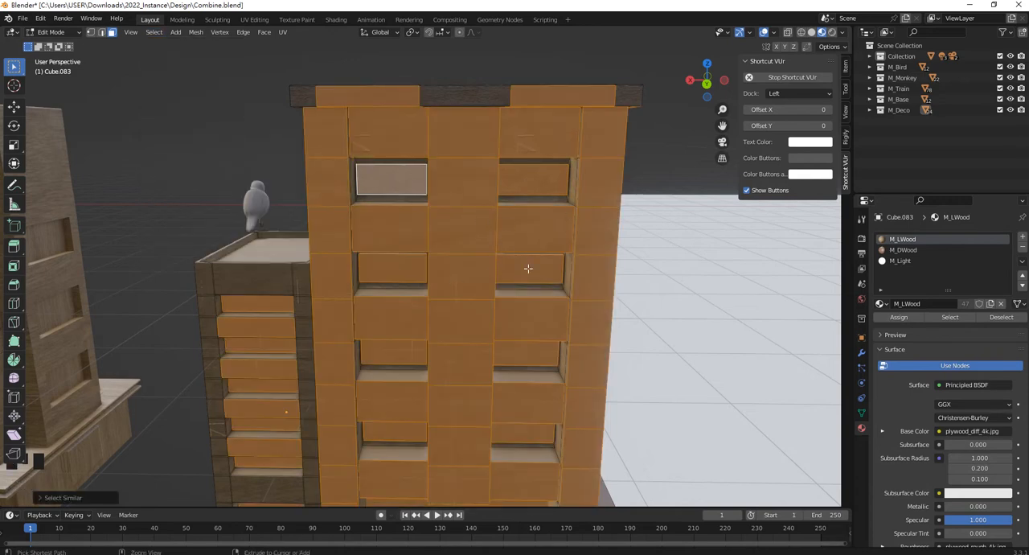
{"action": "key", "text": "ctrl+z"}
Add the four window faces in the second and third rows of the tower's back to the selection.
{"action": "left_click", "coordinate": [407, 272], "text": "shift"}
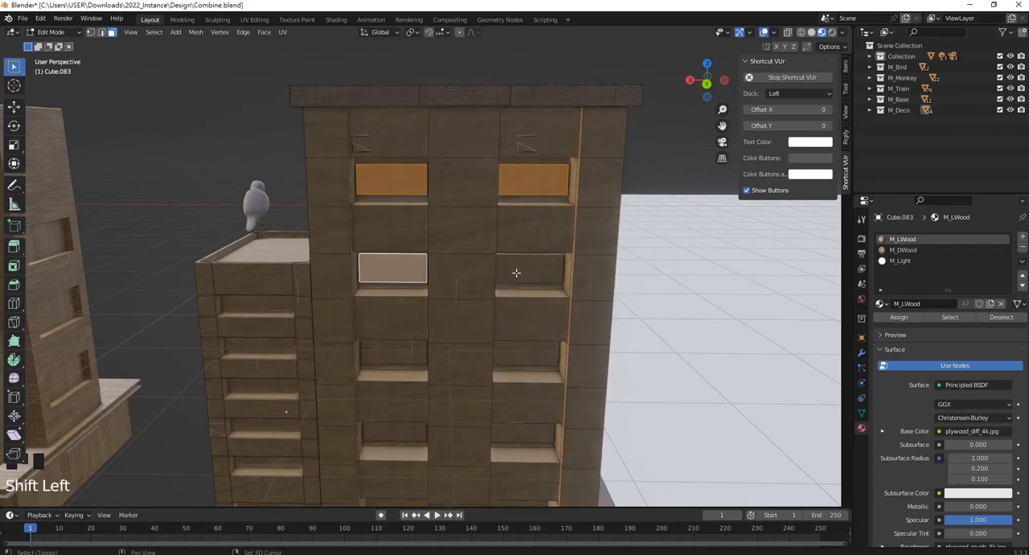
{"action": "left_click", "coordinate": [524, 271], "text": "shift"}
{"action": "left_click", "coordinate": [514, 362], "text": "shift"}
{"action": "left_click", "coordinate": [394, 353], "text": "shift"}
Add the tower's fourth-row back windows and the recessed ground-floor faces beneath them to the selection.
{"action": "middle_click_drag", "start_coordinate": [394, 354], "coordinate": [394, 229], "text": "shift"}
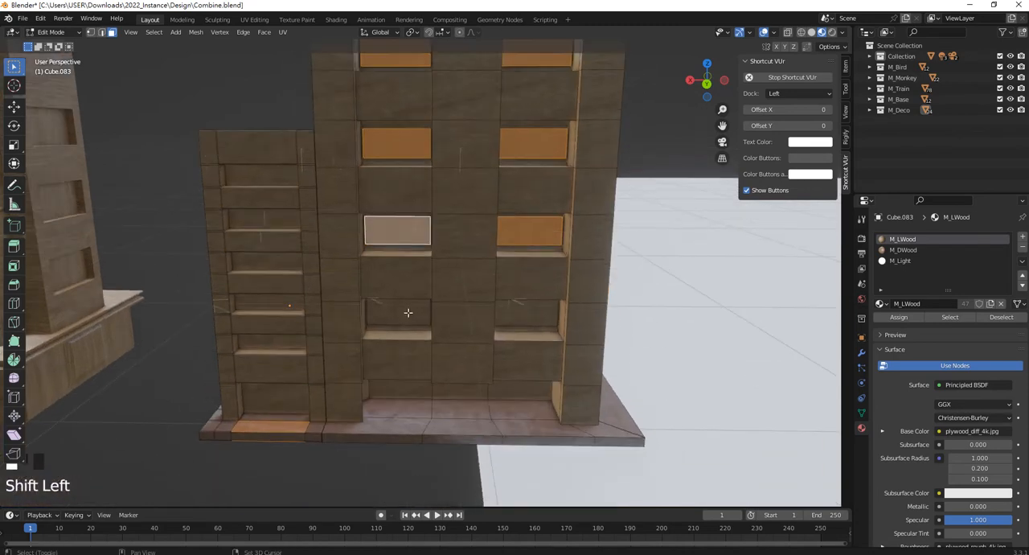
{"action": "left_click", "coordinate": [398, 313], "text": "shift"}
{"action": "left_click", "coordinate": [527, 319], "text": "shift"}
{"action": "left_click", "coordinate": [514, 391], "text": "shift"}
{"action": "left_click", "coordinate": [400, 391], "text": "shift"}
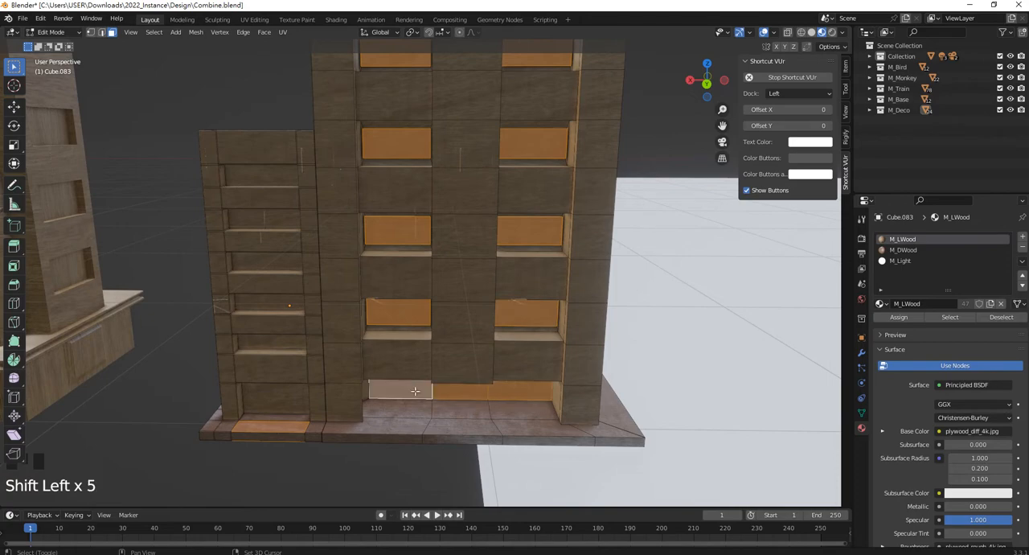
Add all six window faces on the side block's back to the selection, including the ground-floor one.
{"action": "left_click", "coordinate": [278, 363], "text": "shift"}
{"action": "scroll", "coordinate": [282, 389], "scroll_direction": "up", "scroll_amount": 2}
{"action": "scroll", "coordinate": [283, 389], "scroll_direction": "down", "scroll_amount": 2}
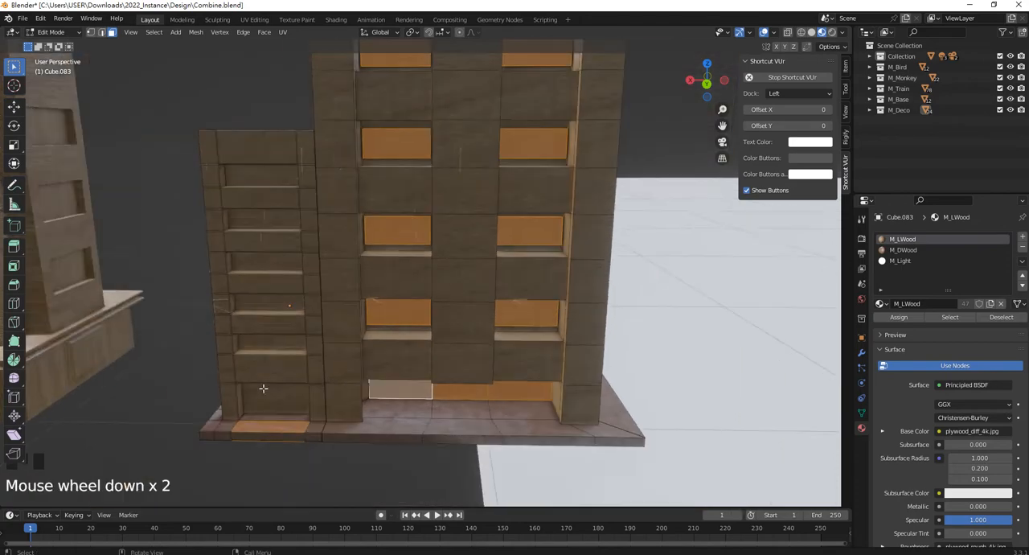
{"action": "middle_click_drag", "start_coordinate": [283, 389], "coordinate": [281, 396]}
{"action": "left_click", "coordinate": [282, 396], "text": "shift"}
{"action": "left_click", "coordinate": [289, 333], "text": "shift"}
{"action": "left_click", "coordinate": [280, 288], "text": "shift"}
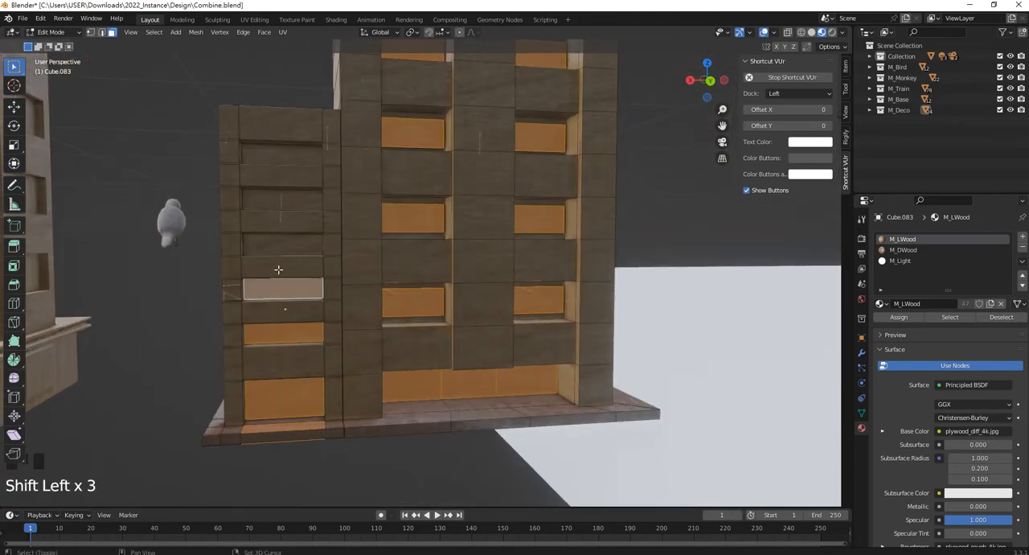
{"action": "left_click", "coordinate": [275, 239], "text": "shift"}
{"action": "left_click", "coordinate": [281, 200], "text": "shift"}
{"action": "left_click", "coordinate": [271, 153], "text": "shift"}
Deselect the stray base-plate faces in front of and beneath the side block's back ground-floor window.
{"action": "mouse_move", "coordinate": [358, 346]}
{"action": "middle_mouse_down", "text": "shift"}
{"action": "mouse_move", "coordinate": [361, 211]}
{"action": "mouse_move", "coordinate": [356, 337]}
{"action": "middle_mouse_up", "text": "shift"}
{"action": "scroll", "coordinate": [356, 336], "scroll_direction": "up", "scroll_amount": 2}
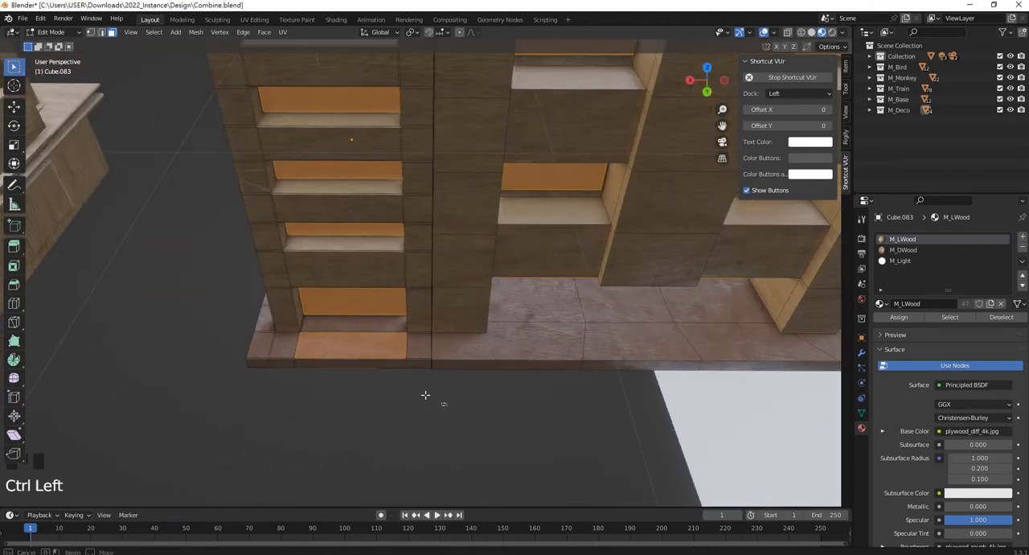
{"action": "left_click_drag", "start_coordinate": [438, 401], "coordinate": [265, 333], "text": "ctrl"}
{"action": "middle_click_drag", "start_coordinate": [402, 370], "coordinate": [418, 282]}
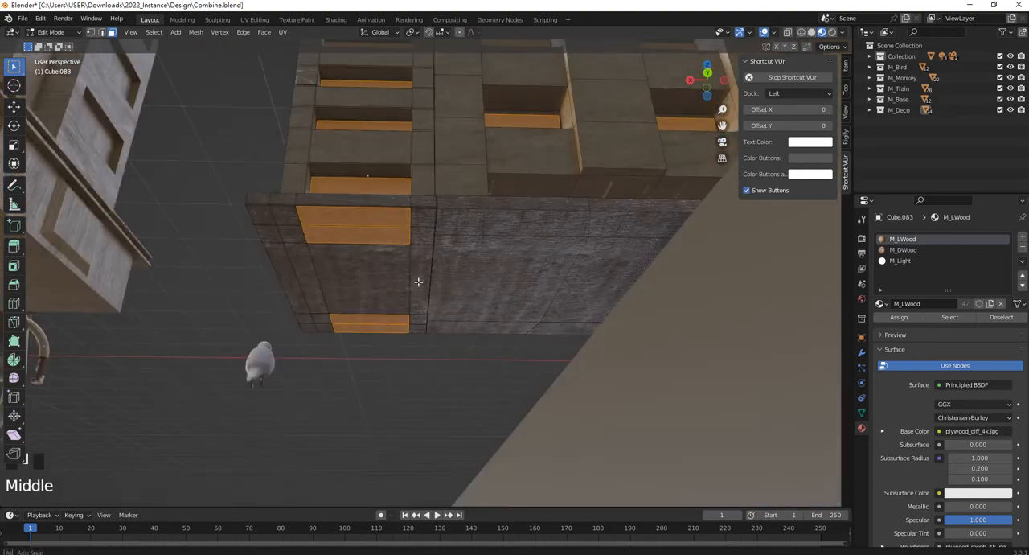
{"action": "left_click", "coordinate": [363, 215], "text": "ctrl"}
{"action": "left_click", "coordinate": [345, 230], "text": "ctrl"}
{"action": "middle_click_drag", "start_coordinate": [375, 244], "coordinate": [394, 319]}
{"action": "left_click_drag", "start_coordinate": [447, 339], "coordinate": [195, 295], "text": "ctrl"}
Deselect the thin vertical sliver faces along the side block's back window openings, next to the tower.
{"action": "middle_click_drag", "start_coordinate": [195, 296], "coordinate": [524, 361]}
{"action": "left_click_drag", "start_coordinate": [524, 360], "coordinate": [490, 251], "text": "ctrl"}
{"action": "middle_click_drag", "start_coordinate": [490, 252], "coordinate": [487, 312], "text": "shift"}
{"action": "left_click_drag", "start_coordinate": [487, 312], "coordinate": [481, 281], "text": "ctrl"}
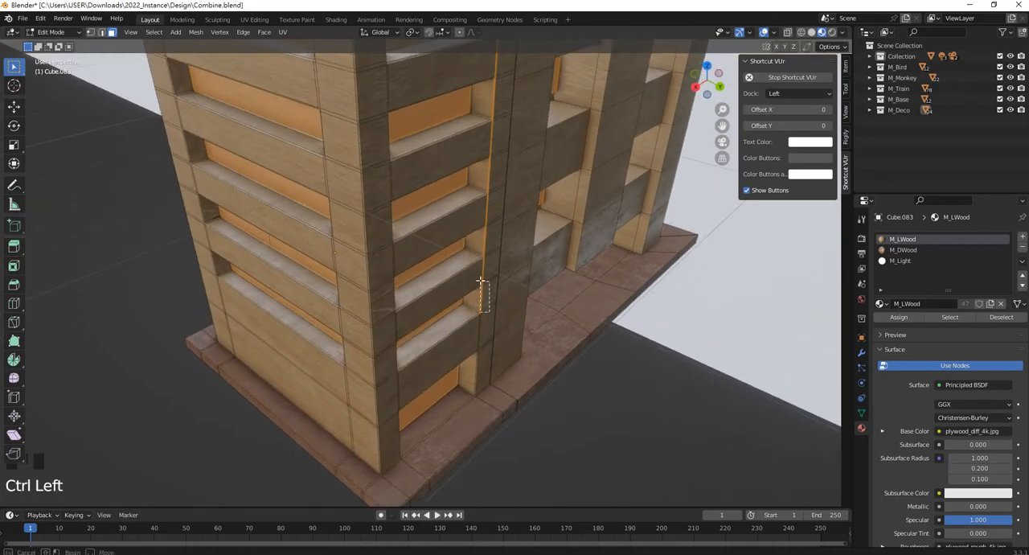
{"action": "middle_click_drag", "start_coordinate": [496, 254], "coordinate": [485, 321], "text": "shift"}
{"action": "left_click_drag", "start_coordinate": [486, 322], "coordinate": [476, 238], "text": "ctrl"}
{"action": "middle_click_drag", "start_coordinate": [481, 236], "coordinate": [473, 307], "text": "shift"}
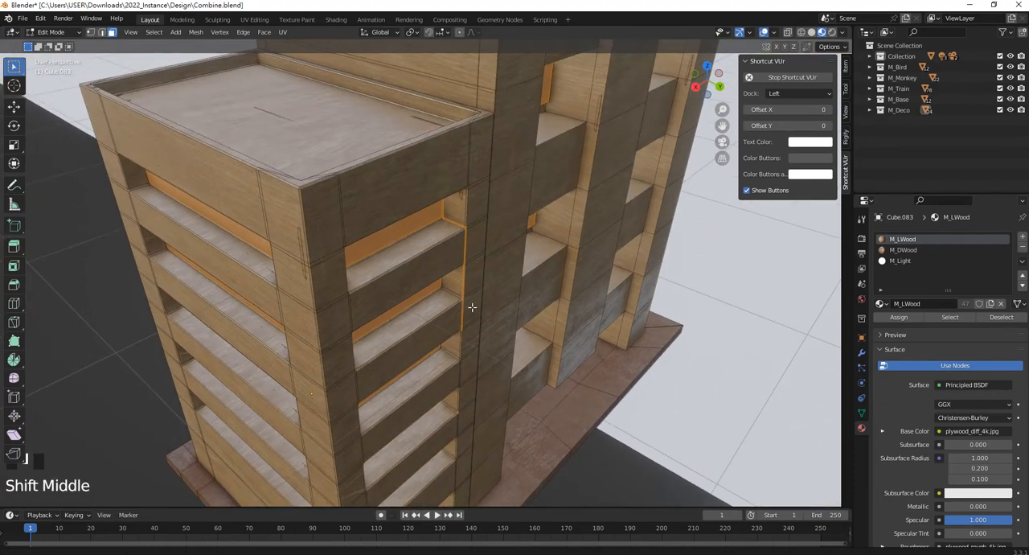
{"action": "left_click_drag", "start_coordinate": [465, 432], "coordinate": [454, 404], "text": "ctrl"}
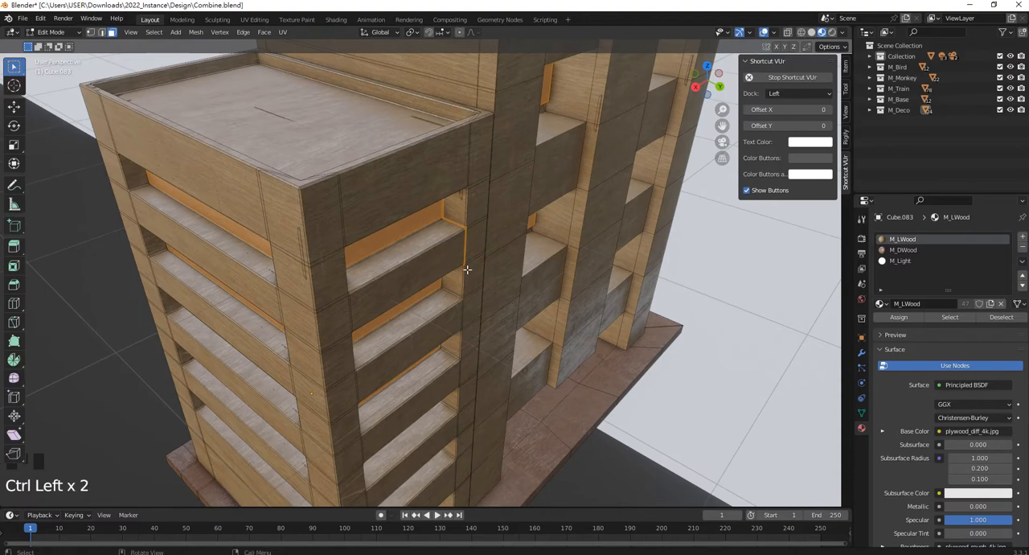
{"action": "left_click_drag", "start_coordinate": [453, 199], "coordinate": [453, 198], "text": "ctrl"}
{"action": "middle_click_drag", "start_coordinate": [452, 198], "coordinate": [440, 179]}
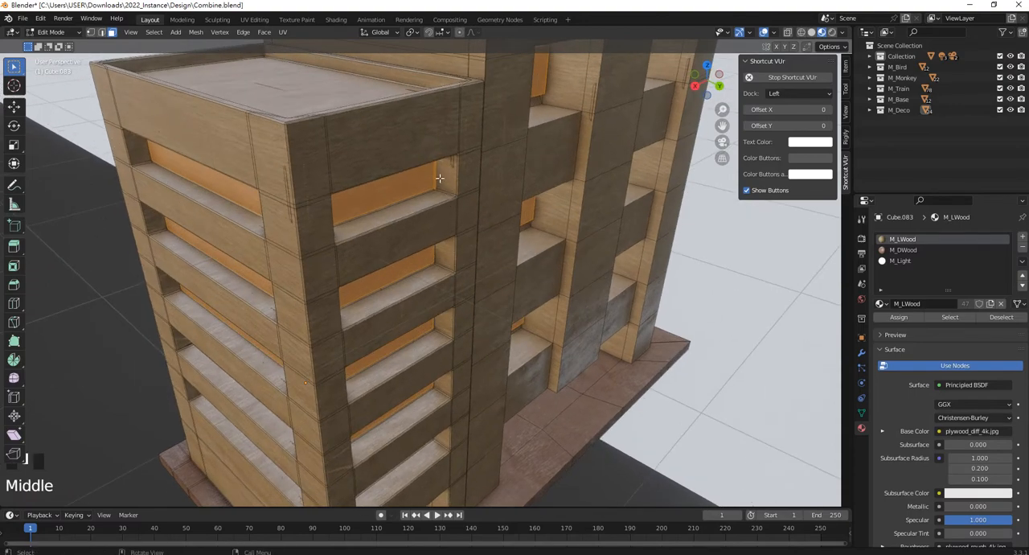
{"action": "key", "text": "ctrl+z"}
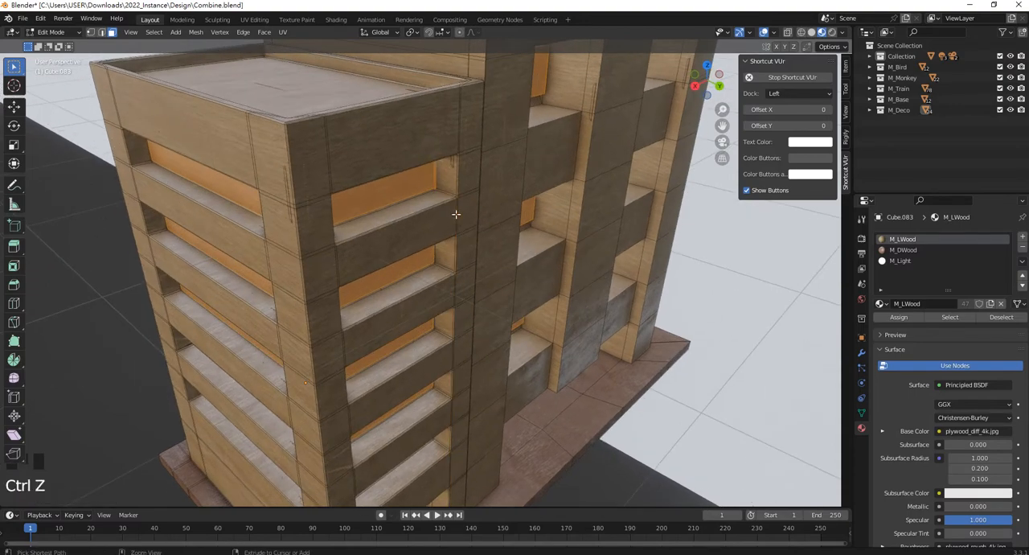
{"action": "left_click_drag", "start_coordinate": [434, 146], "coordinate": [435, 145], "text": "ctrl"}
Deselect the remaining base-plate faces beneath and in front of the side block's front side.
{"action": "middle_click_drag", "start_coordinate": [434, 145], "coordinate": [388, 339]}
{"action": "scroll", "coordinate": [419, 307], "scroll_direction": "up", "scroll_amount": 1}
{"action": "left_click_drag", "start_coordinate": [388, 338], "coordinate": [202, 298], "text": "ctrl"}
{"action": "middle_click_drag", "start_coordinate": [228, 298], "coordinate": [271, 260]}
{"action": "left_click", "coordinate": [341, 209], "text": "ctrl"}
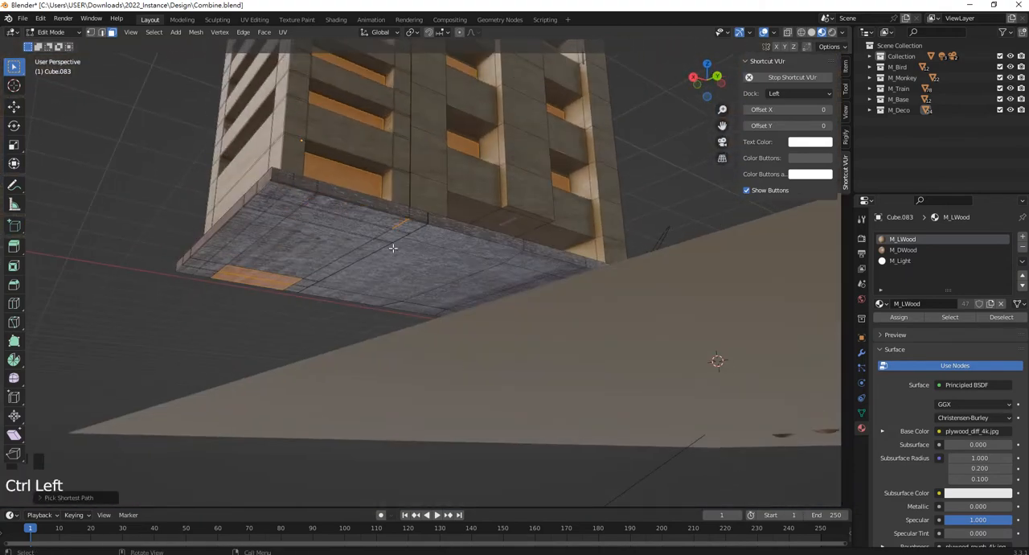
{"action": "middle_click_drag", "start_coordinate": [414, 248], "coordinate": [560, 276]}
{"action": "left_click", "coordinate": [378, 292], "text": "ctrl"}
{"action": "left_click", "coordinate": [451, 225], "text": "ctrl"}
{"action": "left_click_drag", "start_coordinate": [679, 312], "coordinate": [493, 252], "text": "ctrl"}
{"action": "middle_click_drag", "start_coordinate": [587, 283], "coordinate": [600, 356]}
{"action": "left_click_drag", "start_coordinate": [631, 384], "coordinate": [548, 350], "text": "ctrl"}
{"action": "scroll", "coordinate": [548, 350], "scroll_direction": "down", "scroll_amount": 1}
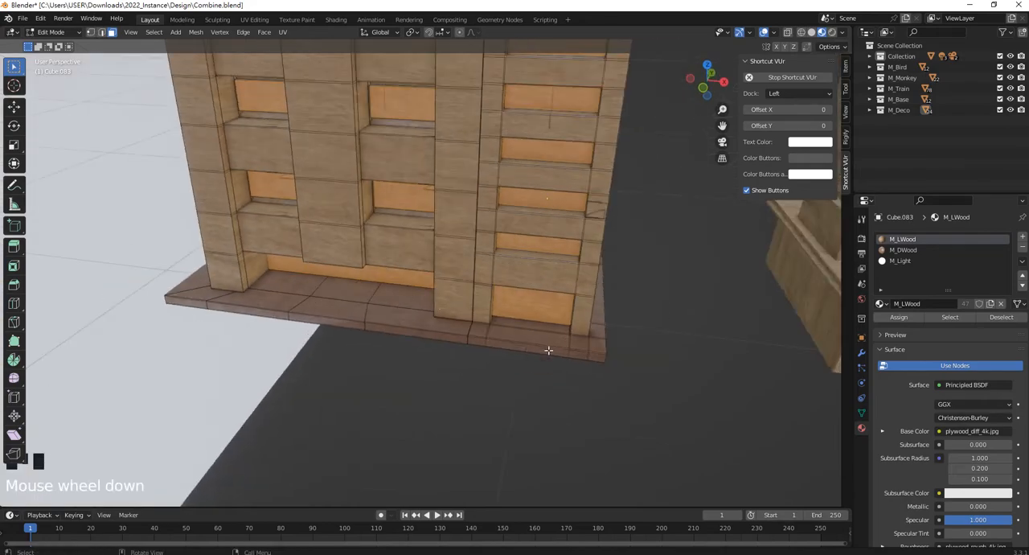
Deselect the thin vertical strip beside the side block's lowest back windows, down to the base plate.
{"action": "middle_click_drag", "start_coordinate": [548, 350], "coordinate": [450, 325]}
{"action": "scroll", "coordinate": [445, 349], "scroll_direction": "up", "scroll_amount": 11}
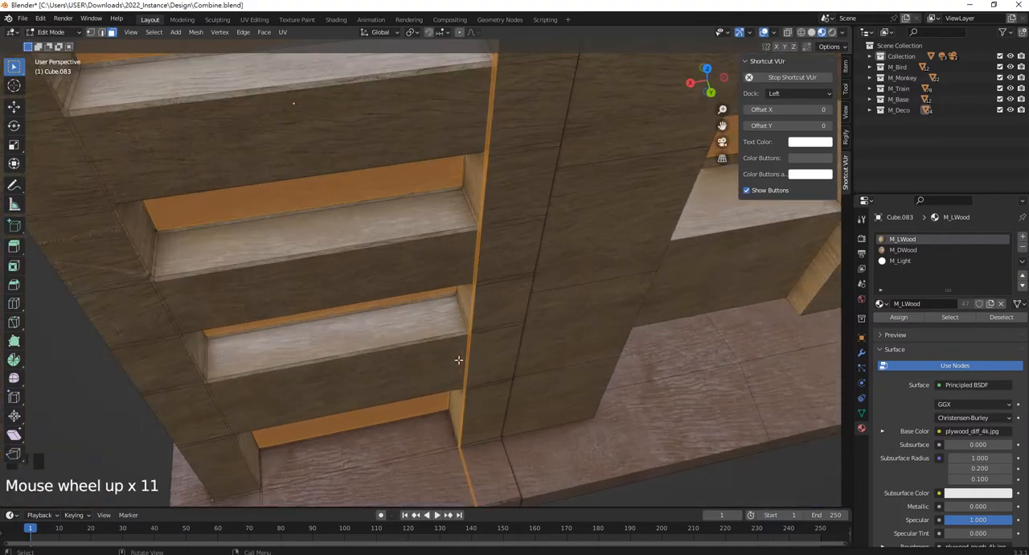
{"action": "middle_click_drag", "start_coordinate": [458, 359], "coordinate": [533, 305], "text": "shift"}
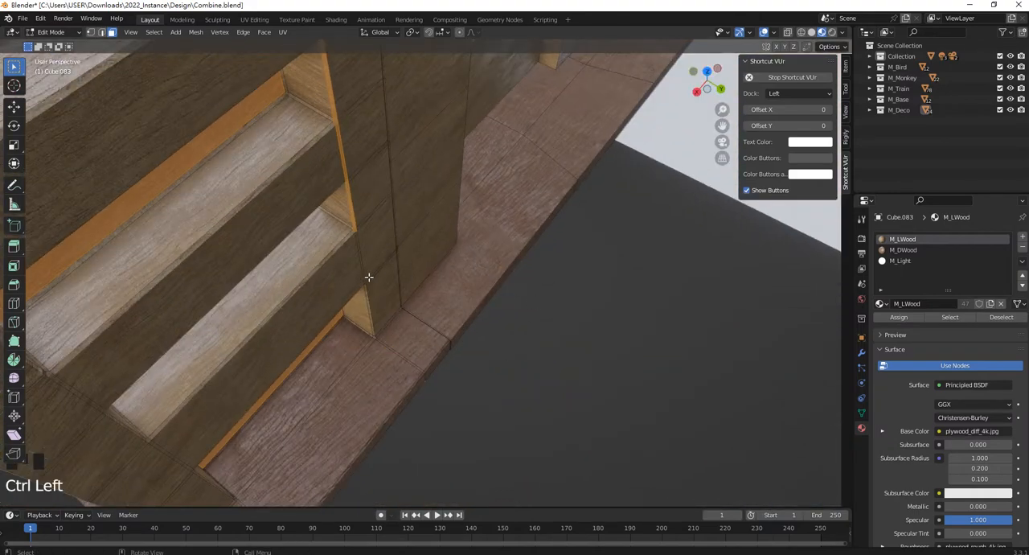
{"action": "middle_click_drag", "start_coordinate": [368, 276], "coordinate": [440, 348], "text": "shift"}
{"action": "middle_click_drag", "start_coordinate": [394, 261], "coordinate": [427, 308], "text": "shift"}
Deselect the leftover slivers higher up the same window edge and along the adjoining windowsill.
{"action": "left_click_drag", "start_coordinate": [432, 357], "coordinate": [408, 249], "text": "ctrl"}
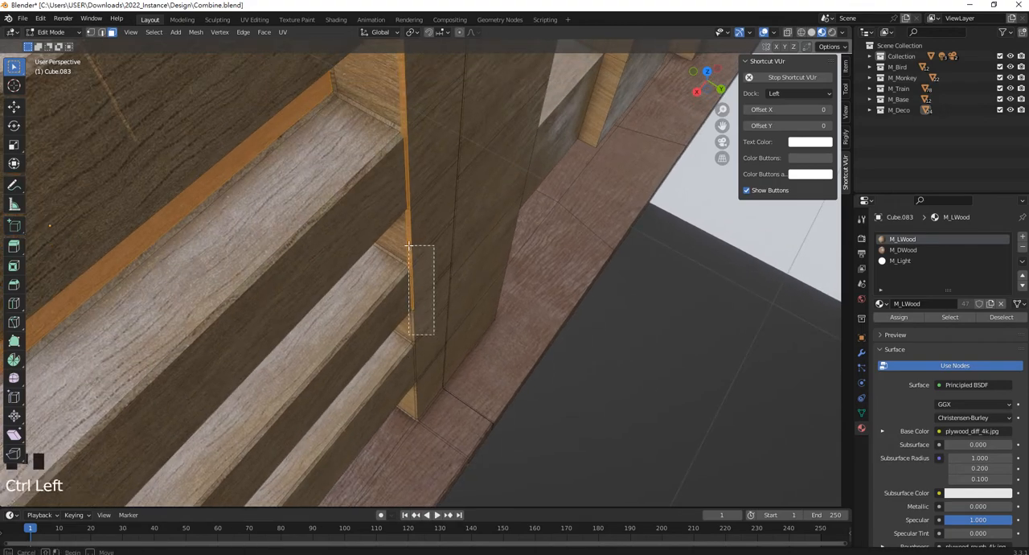
{"action": "middle_click_drag", "start_coordinate": [408, 249], "coordinate": [418, 306], "text": "shift"}
{"action": "left_click_drag", "start_coordinate": [427, 332], "coordinate": [412, 245], "text": "ctrl"}
{"action": "middle_click_drag", "start_coordinate": [412, 245], "coordinate": [427, 354], "text": "shift"}
{"action": "left_click_drag", "start_coordinate": [427, 353], "coordinate": [419, 317], "text": "ctrl"}
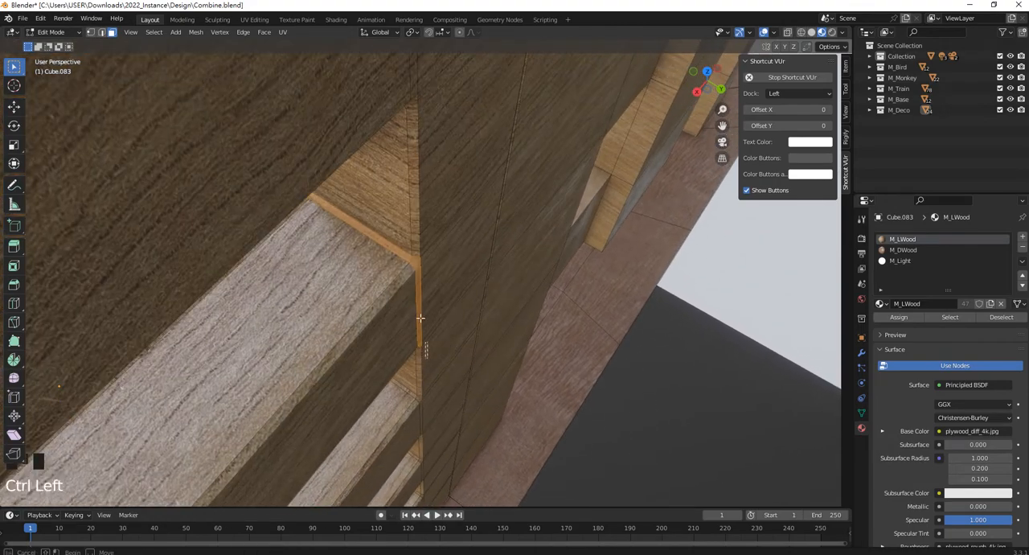
{"action": "scroll", "coordinate": [409, 267], "scroll_direction": "down", "scroll_amount": 5}
{"action": "middle_click_drag", "start_coordinate": [409, 268], "coordinate": [432, 406]}
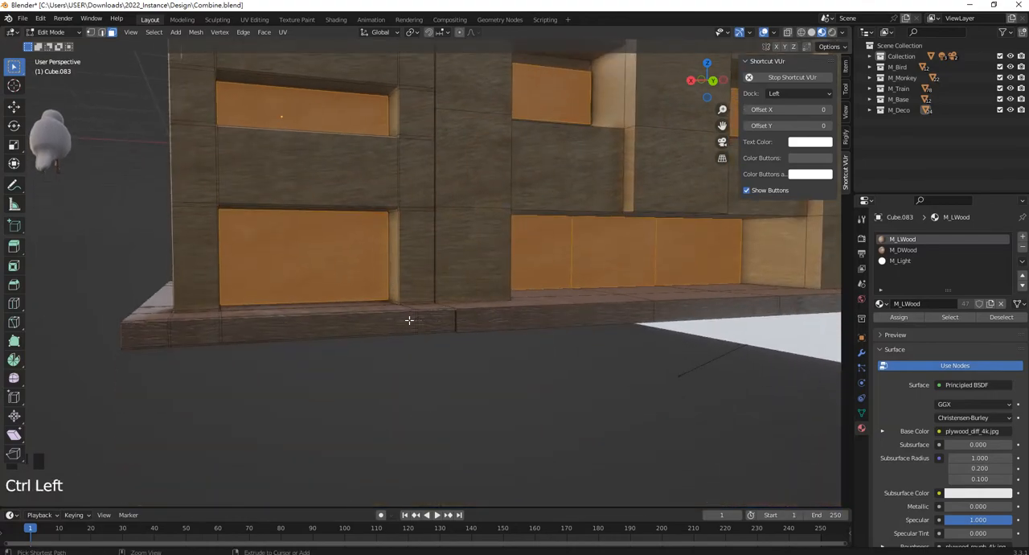
Deselect the leftover sliver faces on the base plate's edge and underside near the seam between side block and tower.
{"action": "middle_click_drag", "start_coordinate": [409, 320], "coordinate": [403, 344]}
{"action": "left_click", "coordinate": [403, 344], "text": "ctrl"}
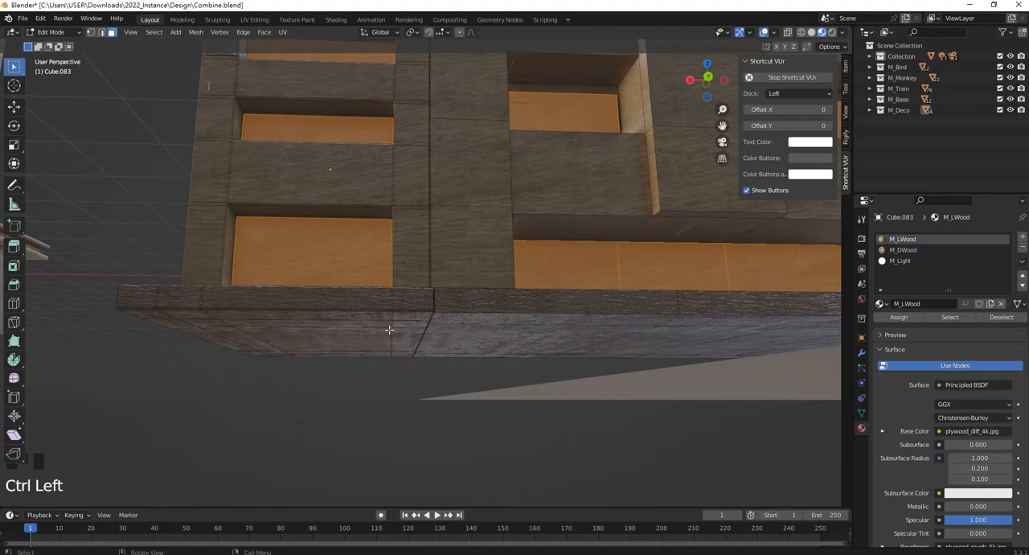
{"action": "scroll", "coordinate": [388, 330], "scroll_direction": "down", "scroll_amount": 2}
{"action": "left_click_drag", "start_coordinate": [420, 354], "coordinate": [391, 307], "text": "ctrl"}
{"action": "scroll", "coordinate": [418, 342], "scroll_direction": "up", "scroll_amount": 6}
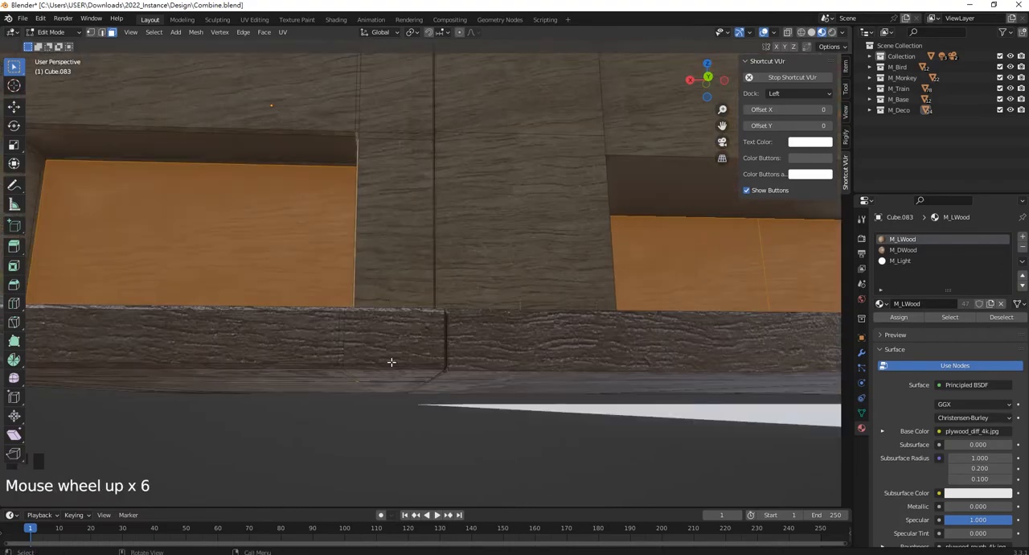
{"action": "middle_click_drag", "start_coordinate": [391, 361], "coordinate": [556, 385]}
{"action": "left_click", "coordinate": [328, 392], "text": "ctrl"}
Assign the M_Light material to the selected window faces.
{"action": "scroll", "coordinate": [332, 379], "scroll_direction": "down", "scroll_amount": 3}
{"action": "scroll", "coordinate": [556, 384], "scroll_direction": "up", "scroll_amount": 3}
{"action": "scroll", "coordinate": [417, 241], "scroll_direction": "down", "scroll_amount": 7}
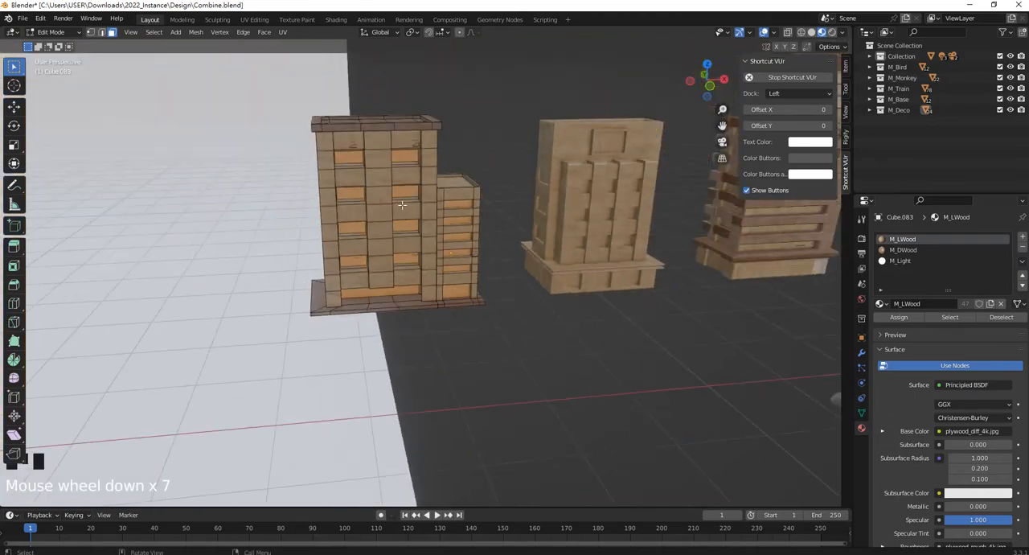
{"action": "middle_click_drag", "start_coordinate": [418, 241], "coordinate": [554, 251], "text": "shift"}
{"action": "scroll", "coordinate": [401, 265], "scroll_direction": "up", "scroll_amount": 4}
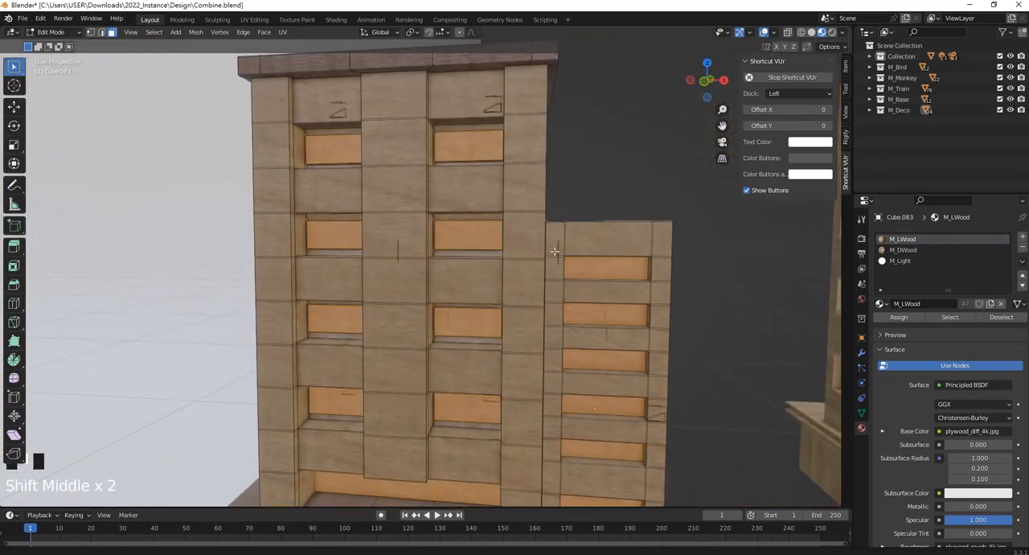
{"action": "left_click", "coordinate": [906, 260]}
{"action": "left_click", "coordinate": [898, 317]}
Return to Object Mode, clear the building's selection and view its lit windows from several distances.
{"action": "scroll", "coordinate": [481, 228], "scroll_direction": "up", "scroll_amount": 2}
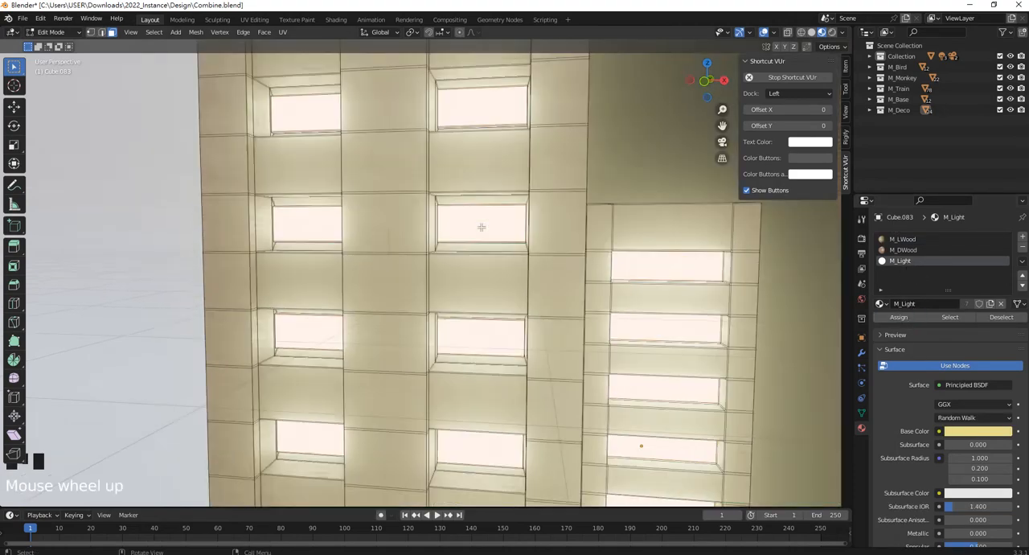
{"action": "scroll", "coordinate": [481, 228], "scroll_direction": "down", "scroll_amount": 4}
{"action": "middle_click_drag", "start_coordinate": [480, 227], "coordinate": [499, 213]}
{"action": "key", "text": "Tab"}
{"action": "left_click", "coordinate": [540, 187]}
{"action": "scroll", "coordinate": [460, 324], "scroll_direction": "up", "scroll_amount": 4}
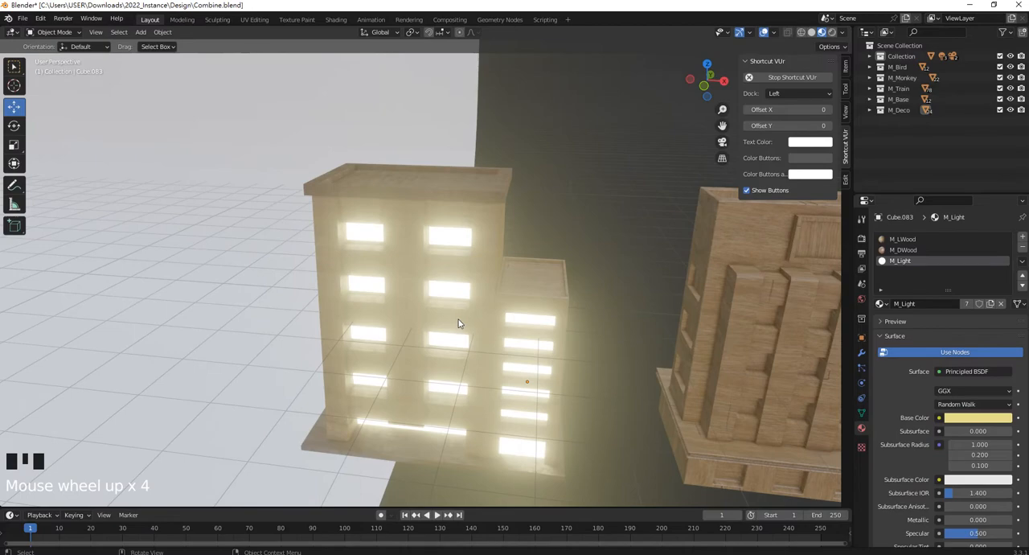
{"action": "scroll", "coordinate": [431, 326], "scroll_direction": "down", "scroll_amount": 3}
{"action": "middle_click_drag", "start_coordinate": [484, 267], "coordinate": [466, 250]}
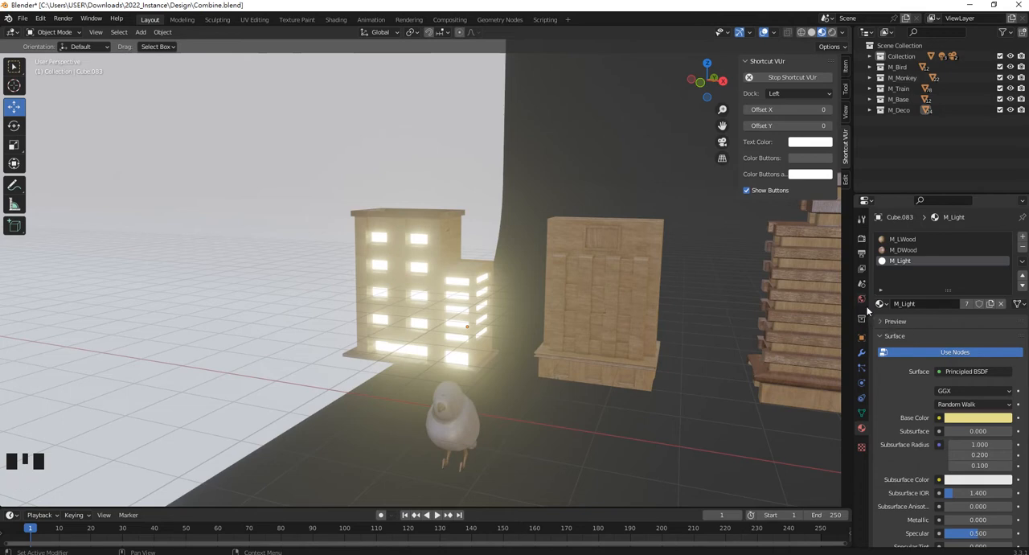
Show the World settings, then select the building with the lit windows.
{"action": "left_click", "coordinate": [862, 300]}
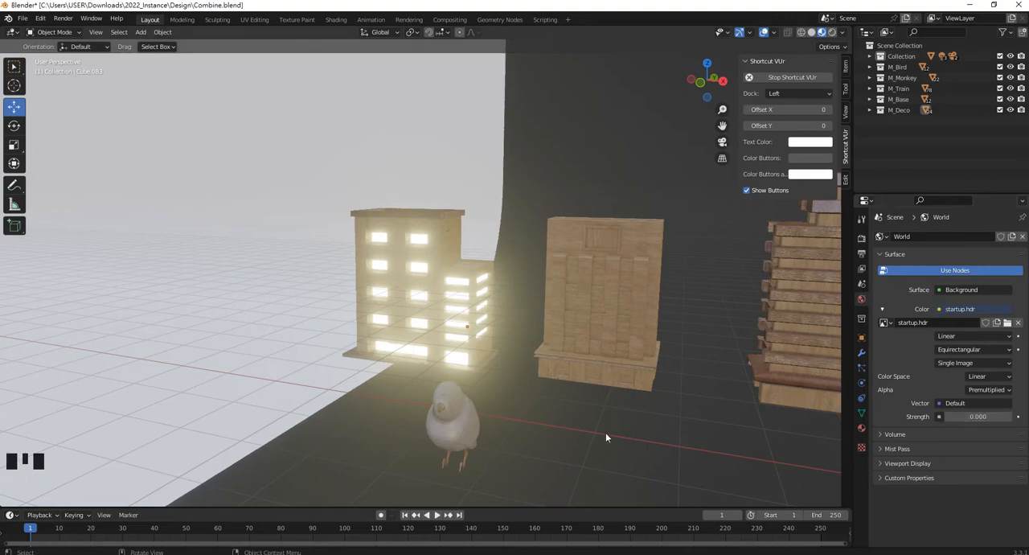
{"action": "scroll", "coordinate": [509, 305], "scroll_direction": "down", "scroll_amount": 7}
{"action": "middle_click_drag", "start_coordinate": [511, 308], "coordinate": [457, 262]}
{"action": "scroll", "coordinate": [465, 293], "scroll_direction": "up", "scroll_amount": 3}
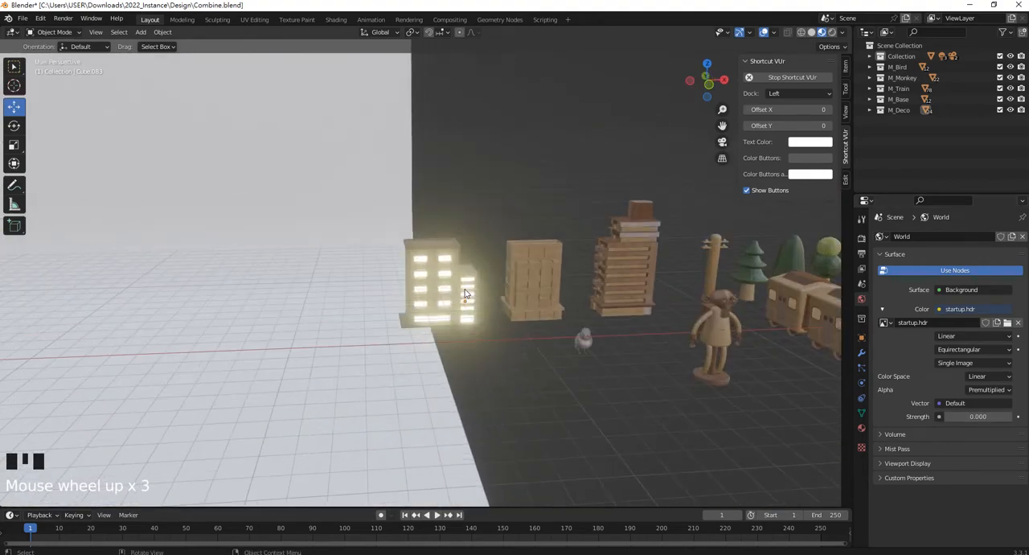
{"action": "scroll", "coordinate": [473, 302], "scroll_direction": "up", "scroll_amount": 1}
{"action": "left_click", "coordinate": [483, 238]}
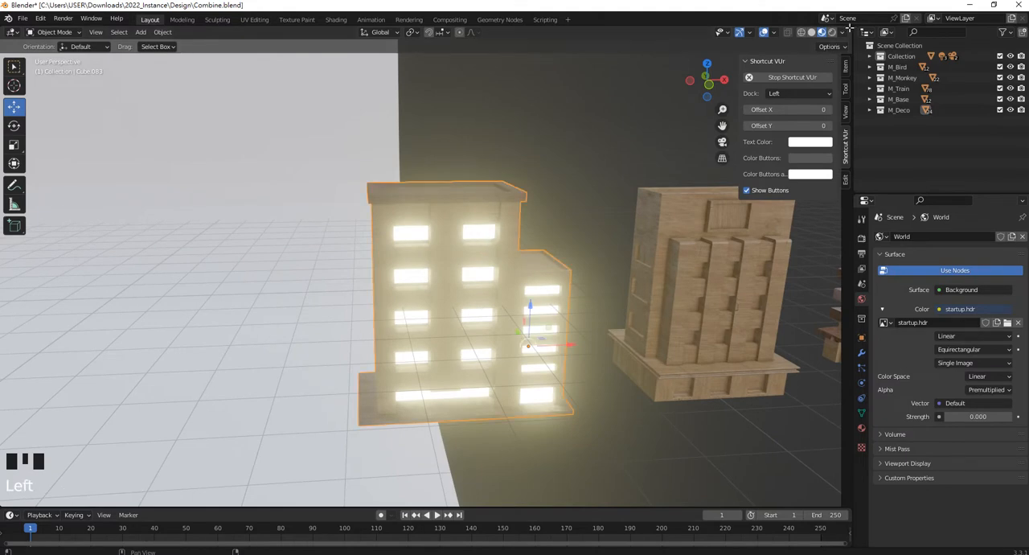
Split the 3D viewport horizontally and turn the upper area into a Shader Editor.
{"action": "left_click_drag", "start_coordinate": [848, 33], "coordinate": [643, 211]}
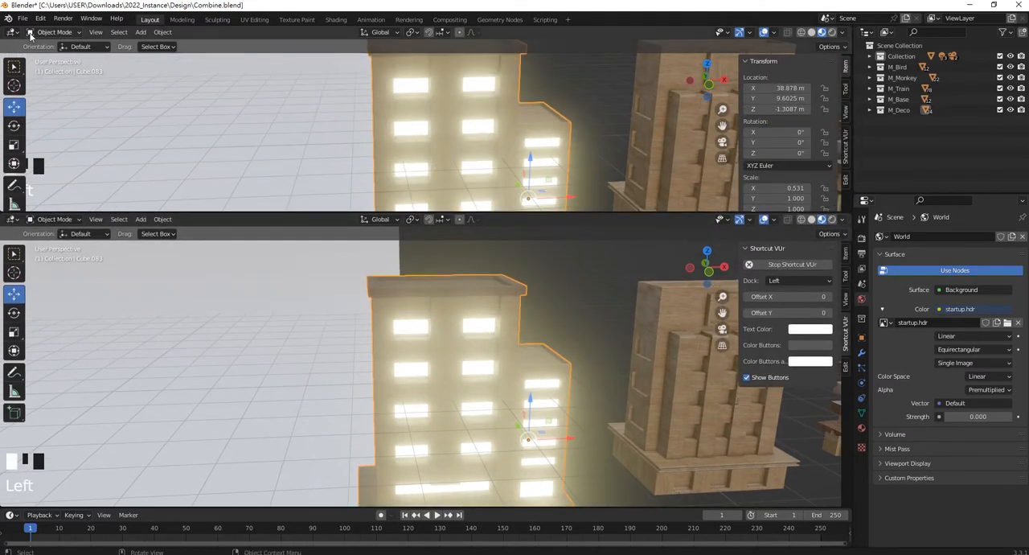
{"action": "left_click", "coordinate": [13, 32]}
{"action": "left_click", "coordinate": [40, 133]}
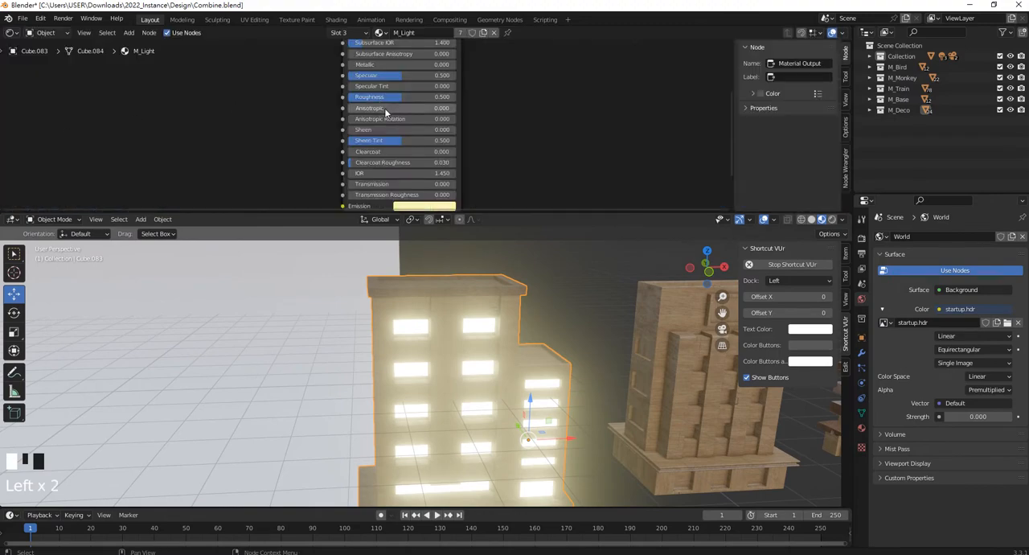
Lower the Emission Strength of the M_Light material to 9.1 in its Principled BSDF node.
{"action": "scroll", "coordinate": [386, 110], "scroll_direction": "down", "scroll_amount": 5}
{"action": "middle_click_drag", "start_coordinate": [397, 101], "coordinate": [432, 120]}
{"action": "scroll", "coordinate": [433, 121], "scroll_direction": "up", "scroll_amount": 8}
{"action": "middle_click_drag", "start_coordinate": [431, 165], "coordinate": [431, 111]}
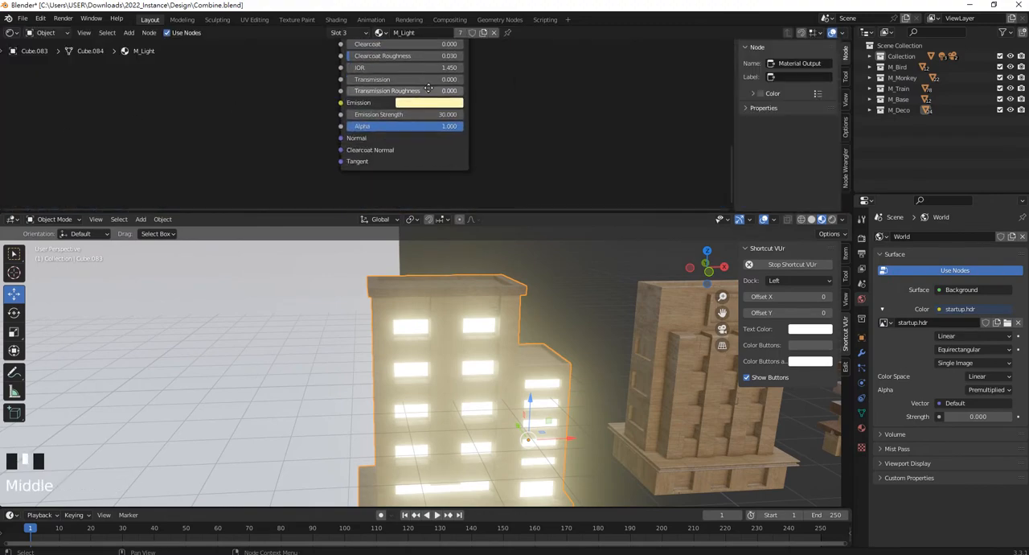
{"action": "scroll", "coordinate": [432, 111], "scroll_direction": "up", "scroll_amount": 2}
{"action": "left_click_drag", "start_coordinate": [425, 109], "coordinate": [390, 109]}
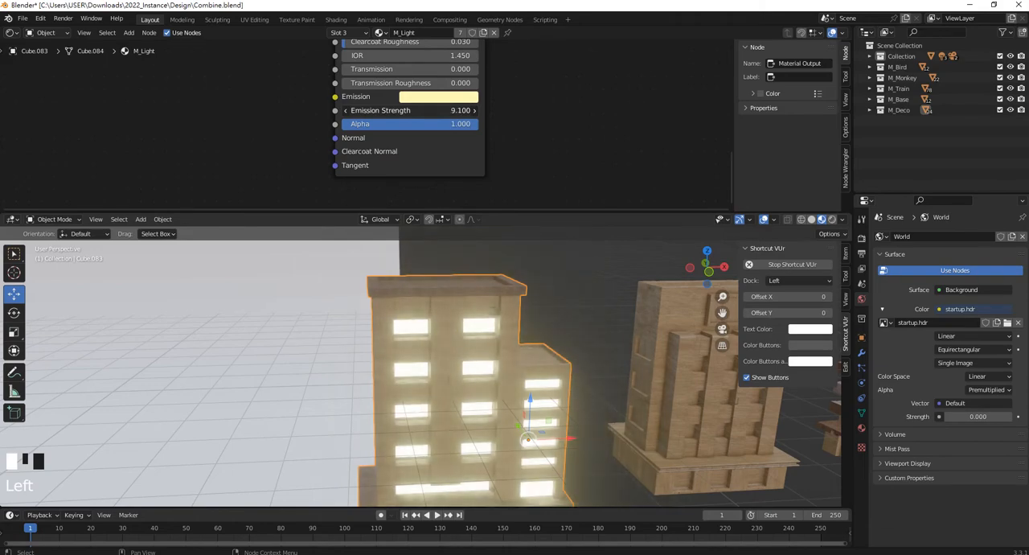
Shrink the Shader Editor to a thin strip above the 3D viewport and deselect the lit building.
{"action": "left_click_drag", "start_coordinate": [559, 213], "coordinate": [569, 47]}
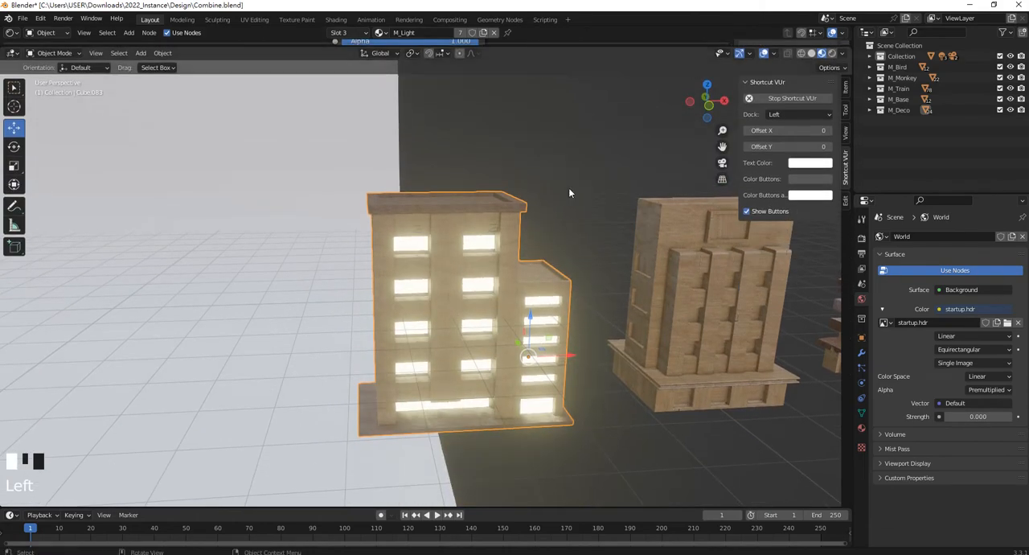
{"action": "left_click", "coordinate": [568, 193]}
{"action": "middle_click_drag", "start_coordinate": [568, 193], "coordinate": [410, 230]}
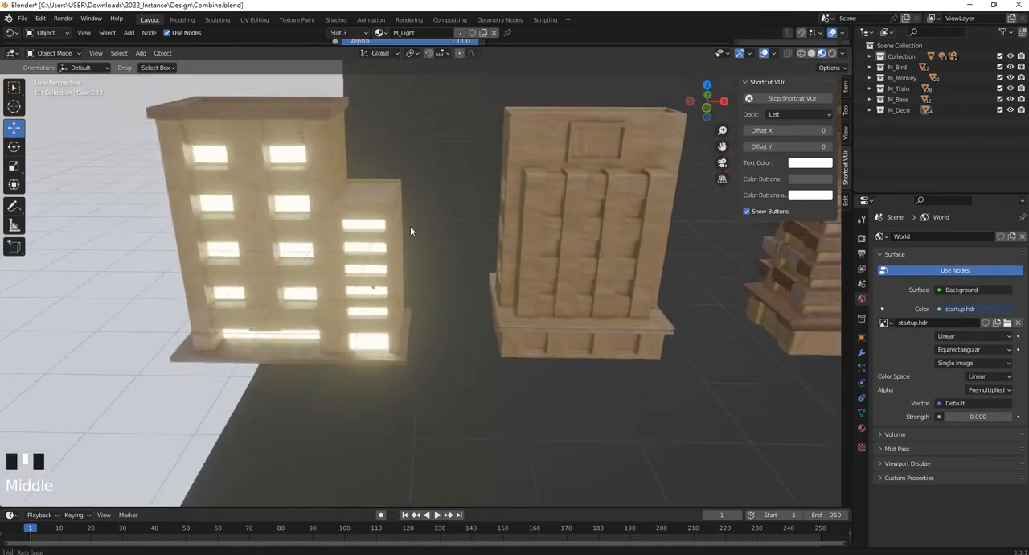
Remap the UVs of the plain building beside the lit one with Cube Projection and return to Object Mode.
{"action": "left_click", "coordinate": [597, 208]}
{"action": "middle_click_drag", "start_coordinate": [596, 208], "coordinate": [455, 222], "text": "shift"}
{"action": "scroll", "coordinate": [455, 223], "scroll_direction": "up", "scroll_amount": 2}
{"action": "middle_click_drag", "start_coordinate": [383, 127], "coordinate": [512, 195], "text": "shift"}
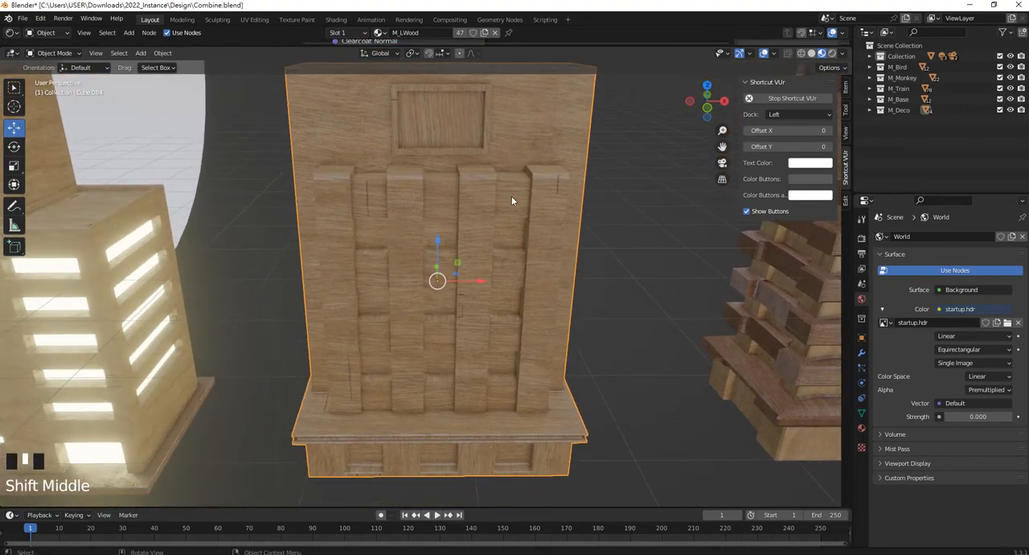
{"action": "key", "text": "Tab"}
{"action": "scroll", "coordinate": [506, 193], "scroll_direction": "down", "scroll_amount": 1}
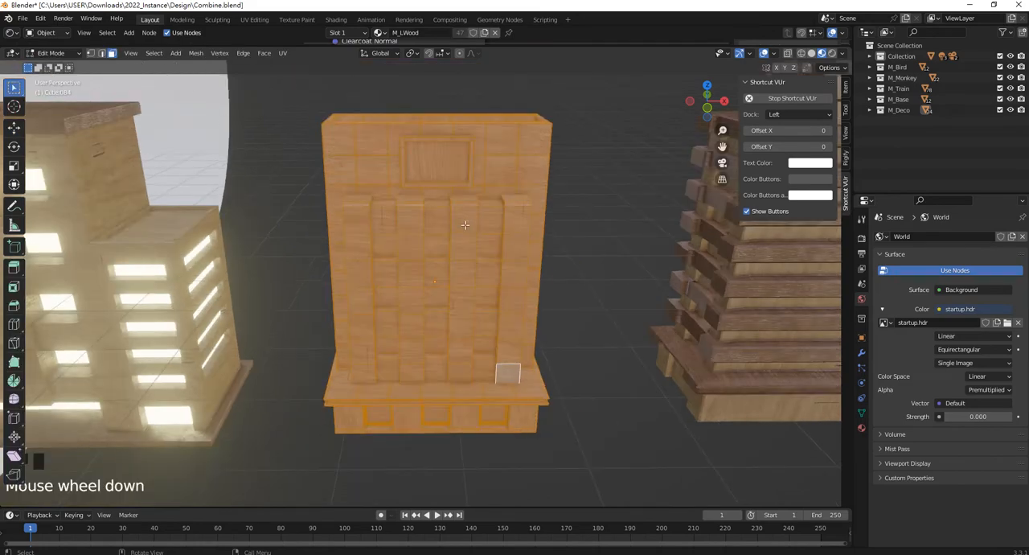
{"action": "key", "text": "u"}
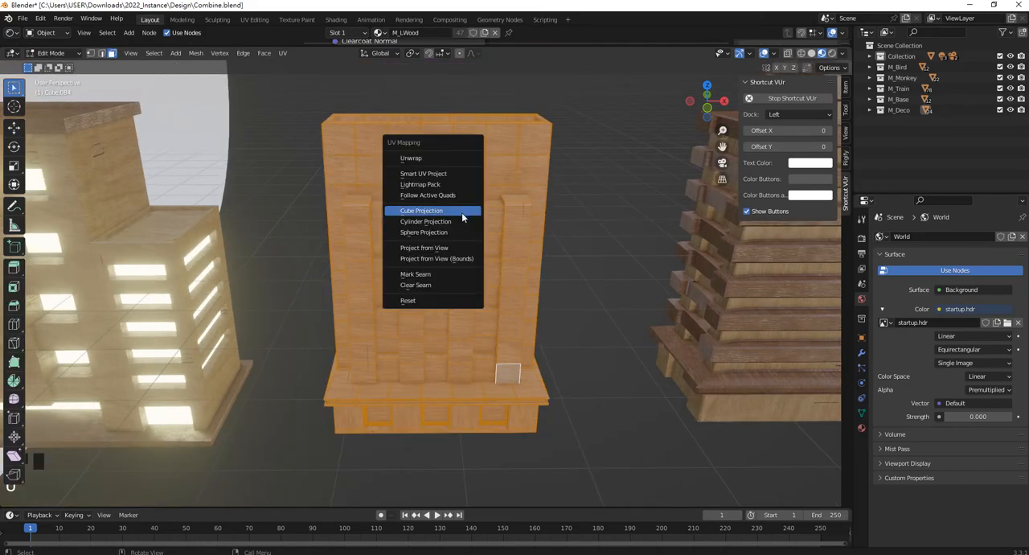
{"action": "left_click", "coordinate": [462, 212]}
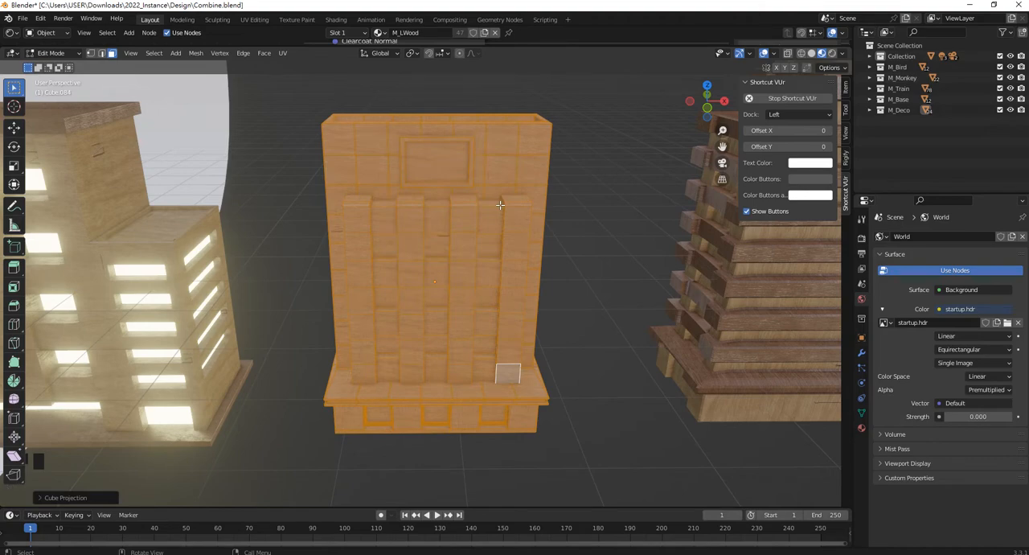
{"action": "key", "text": "Tab"}
In Edit Mode, select all linked faces of the framed sign panel above the building's pillars.
{"action": "scroll", "coordinate": [491, 198], "scroll_direction": "down", "scroll_amount": 2}
{"action": "middle_click_drag", "start_coordinate": [491, 198], "coordinate": [467, 175], "text": "shift"}
{"action": "scroll", "coordinate": [435, 269], "scroll_direction": "up", "scroll_amount": 3}
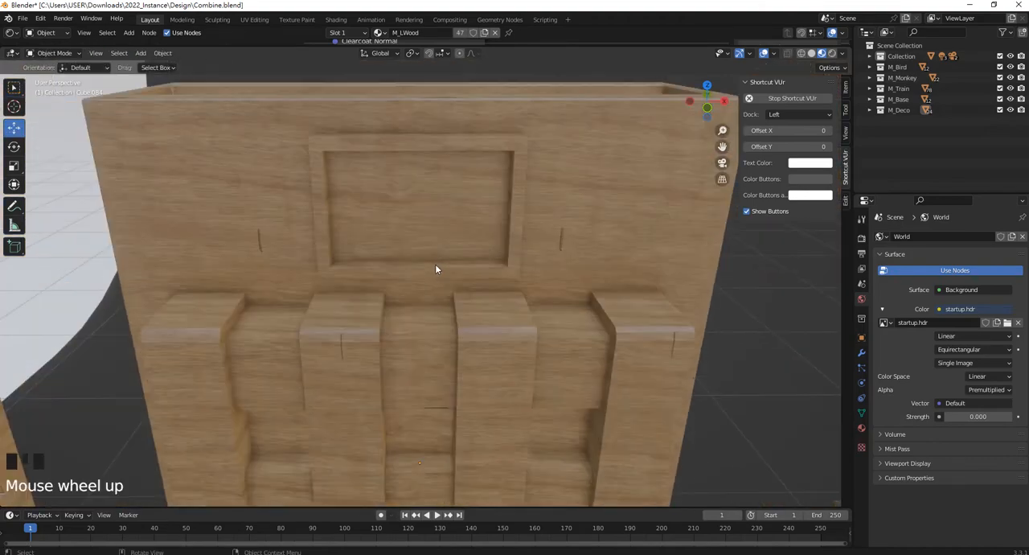
{"action": "left_click", "coordinate": [437, 275]}
{"action": "key", "text": "Tab"}
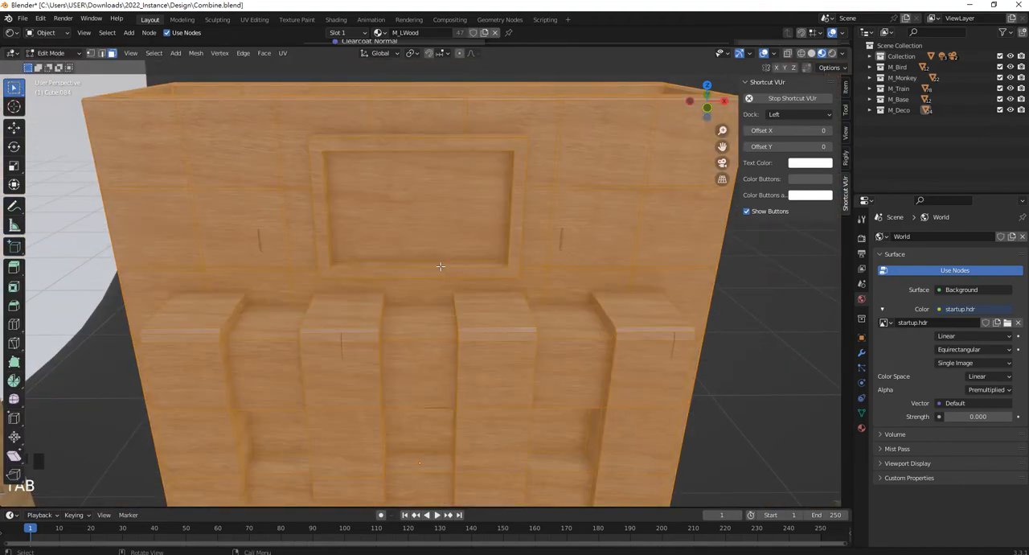
{"action": "left_click", "coordinate": [439, 267]}
{"action": "scroll", "coordinate": [479, 262], "scroll_direction": "up", "scroll_amount": 3}
{"action": "middle_click_drag", "start_coordinate": [406, 191], "coordinate": [443, 286], "text": "shift"}
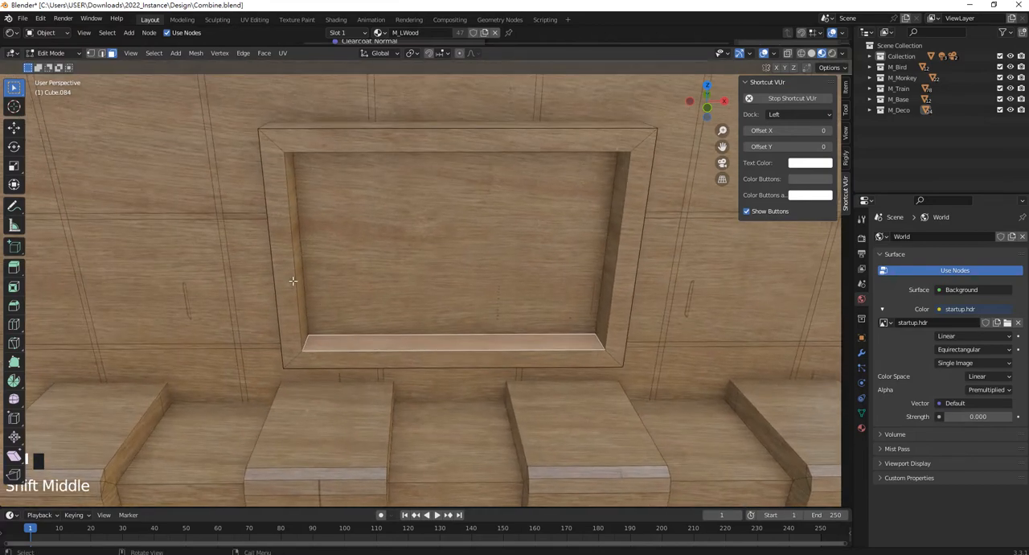
{"action": "left_click", "coordinate": [288, 267], "text": "shift"}
{"action": "left_click", "coordinate": [288, 138], "text": "shift"}
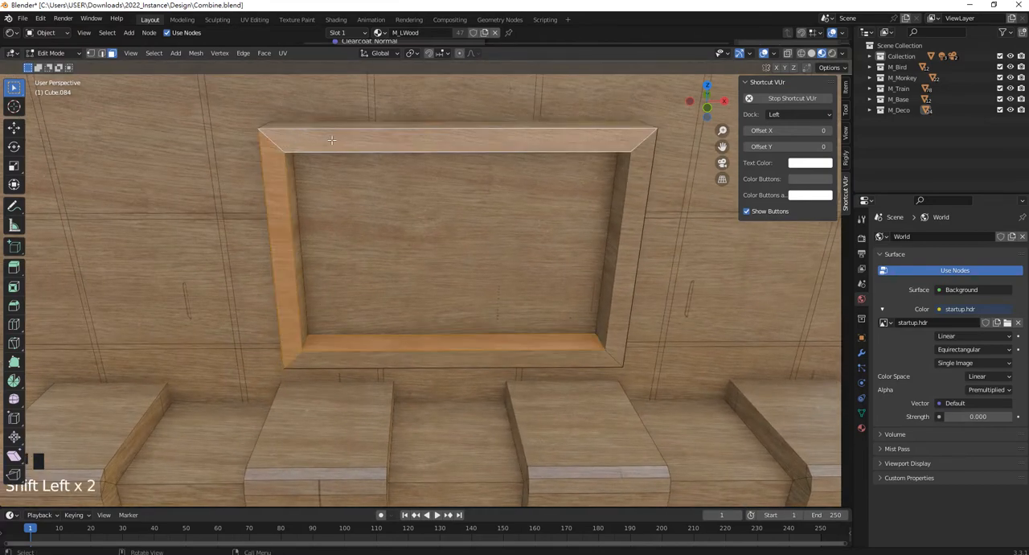
{"action": "key", "text": "ctrl+l"}
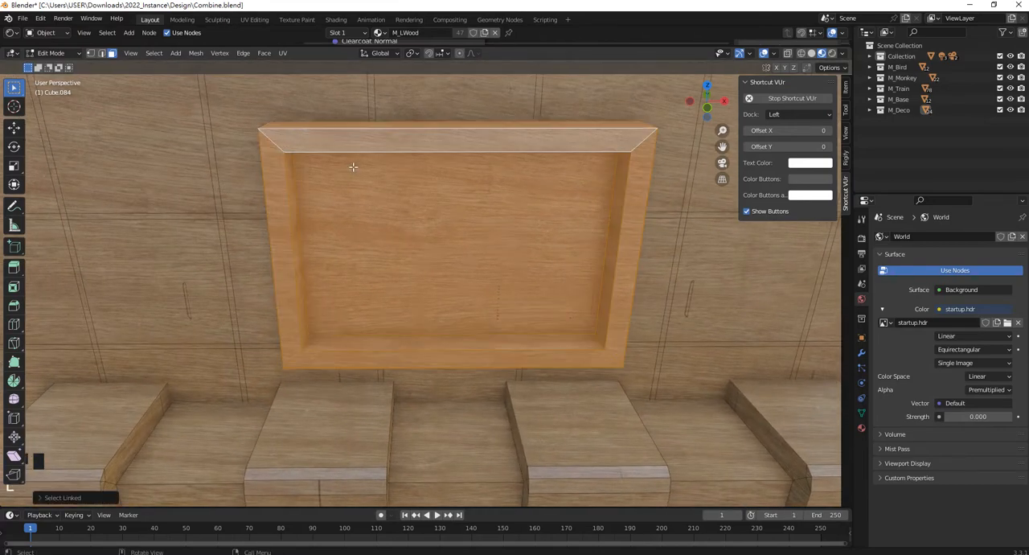
Examine the building's recessed side windows and the neighbouring lit building from several angles.
{"action": "scroll", "coordinate": [354, 166], "scroll_direction": "down", "scroll_amount": 5}
{"action": "middle_click_drag", "start_coordinate": [353, 166], "coordinate": [366, 204]}
{"action": "scroll", "coordinate": [365, 203], "scroll_direction": "up", "scroll_amount": 3}
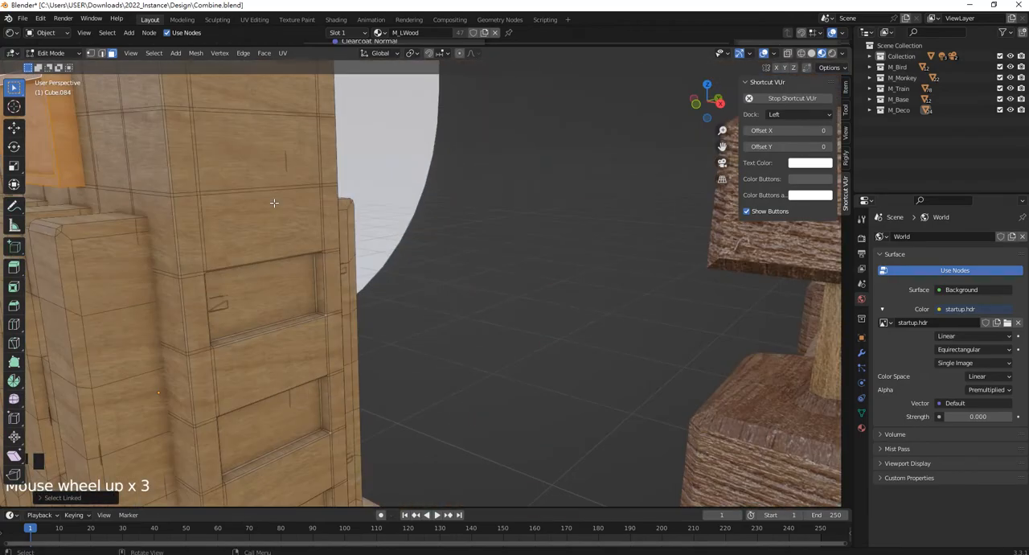
{"action": "middle_click_drag", "start_coordinate": [271, 202], "coordinate": [368, 204], "text": "shift"}
{"action": "scroll", "coordinate": [490, 227], "scroll_direction": "down", "scroll_amount": 3}
{"action": "middle_click_drag", "start_coordinate": [490, 228], "coordinate": [567, 256]}
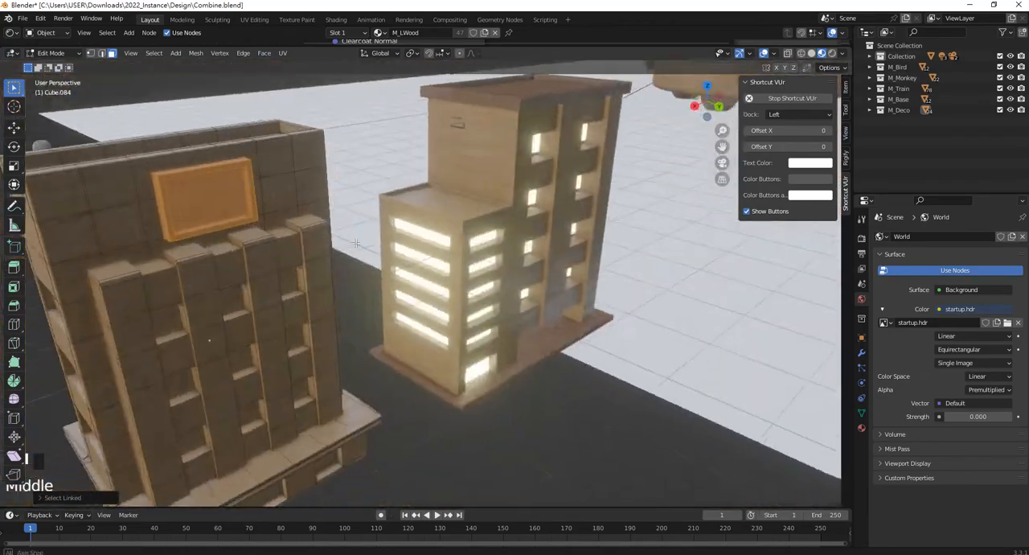
{"action": "middle_click_drag", "start_coordinate": [462, 213], "coordinate": [562, 178], "text": "shift"}
{"action": "scroll", "coordinate": [470, 162], "scroll_direction": "up", "scroll_amount": 3}
{"action": "middle_click_drag", "start_coordinate": [470, 162], "coordinate": [463, 237], "text": "shift"}
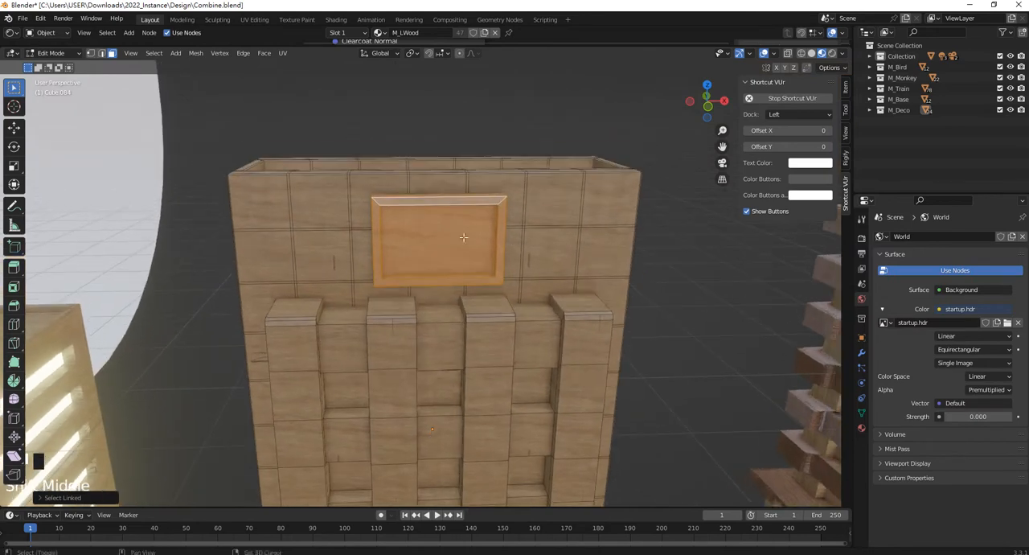
Add a second material slot with M_DWood to the building and assign it to the selected sign panel.
{"action": "left_click", "coordinate": [860, 427]}
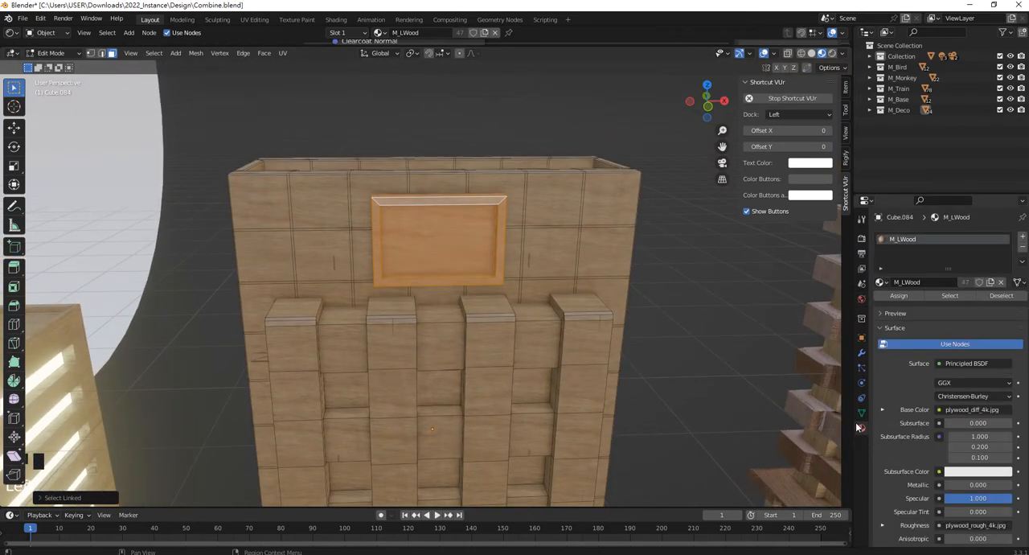
{"action": "left_click", "coordinate": [1024, 239]}
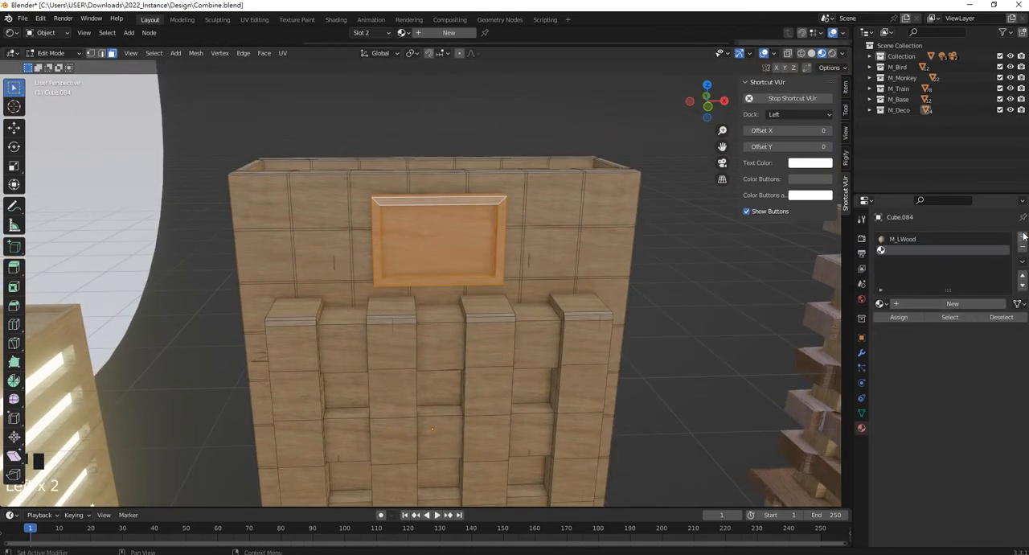
{"action": "left_click", "coordinate": [882, 304]}
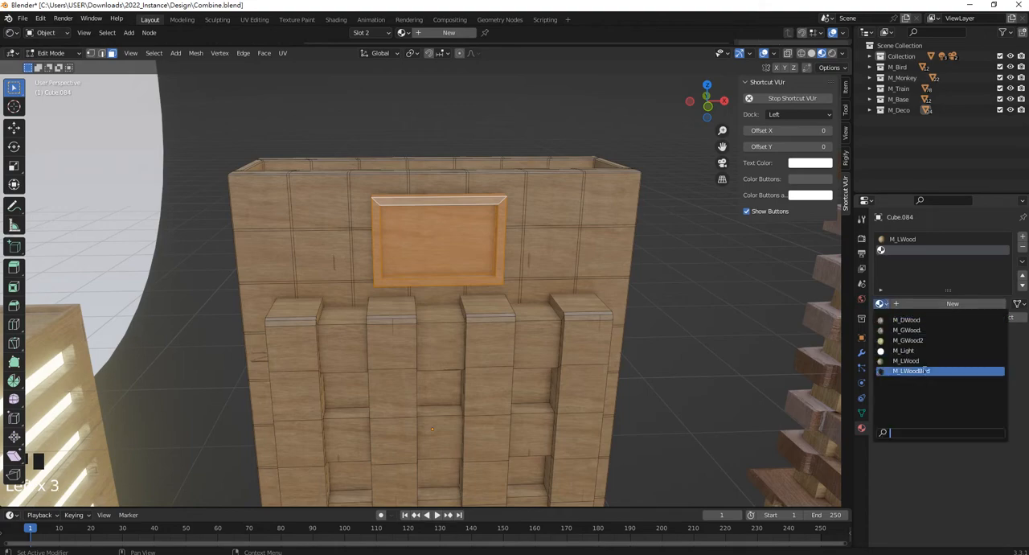
{"action": "left_click", "coordinate": [928, 320]}
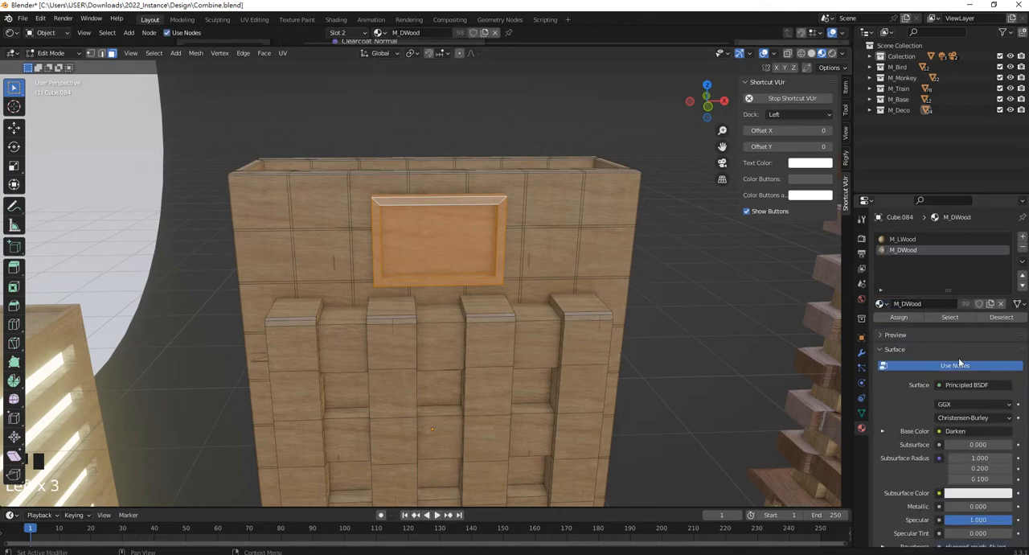
{"action": "left_click", "coordinate": [913, 317]}
{"action": "key", "text": "alt+a"}
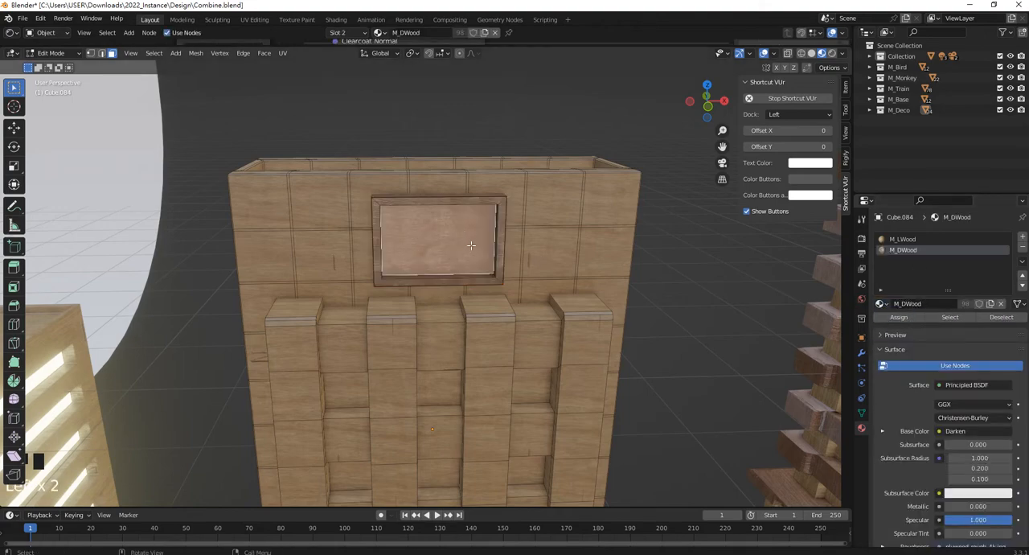
In front view, box-select the faces around the ledge between the building's base and upper walls.
{"action": "middle_click_drag", "start_coordinate": [463, 234], "coordinate": [475, 141], "text": "shift"}
{"action": "middle_click_drag", "start_coordinate": [345, 204], "coordinate": [415, 147], "text": "shift"}
{"action": "scroll", "coordinate": [481, 280], "scroll_direction": "down", "scroll_amount": 1}
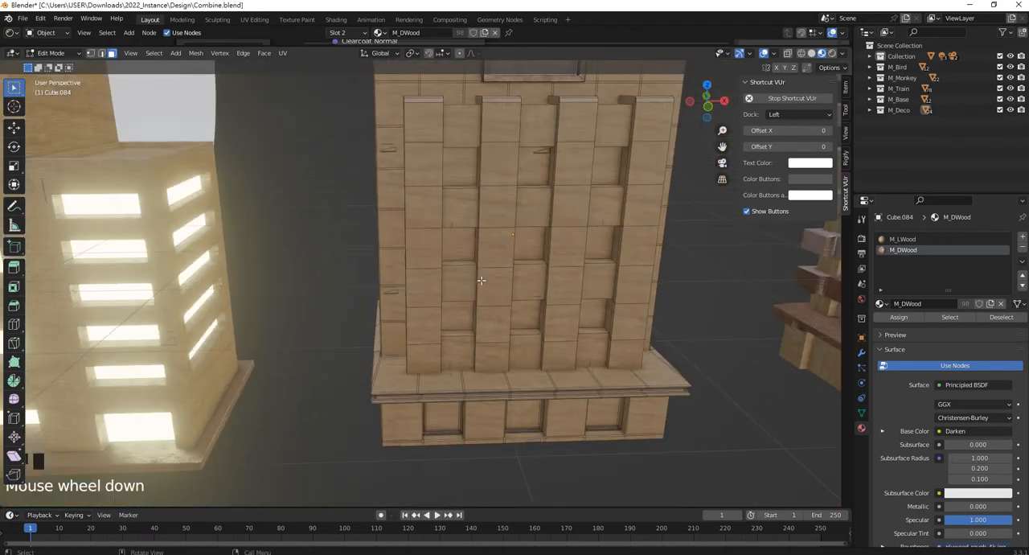
{"action": "key", "text": "KP_1"}
{"action": "scroll", "coordinate": [489, 378], "scroll_direction": "up", "scroll_amount": 3}
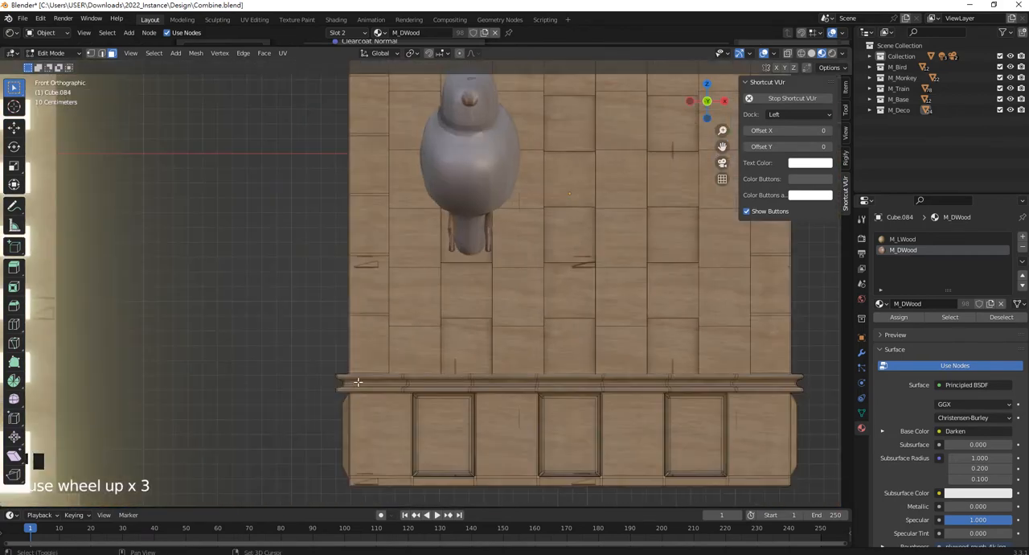
{"action": "middle_click_drag", "start_coordinate": [309, 377], "coordinate": [237, 309], "text": "shift"}
{"action": "left_click_drag", "start_coordinate": [236, 309], "coordinate": [776, 346]}
{"action": "middle_click_drag", "start_coordinate": [776, 346], "coordinate": [761, 338], "text": "shift"}
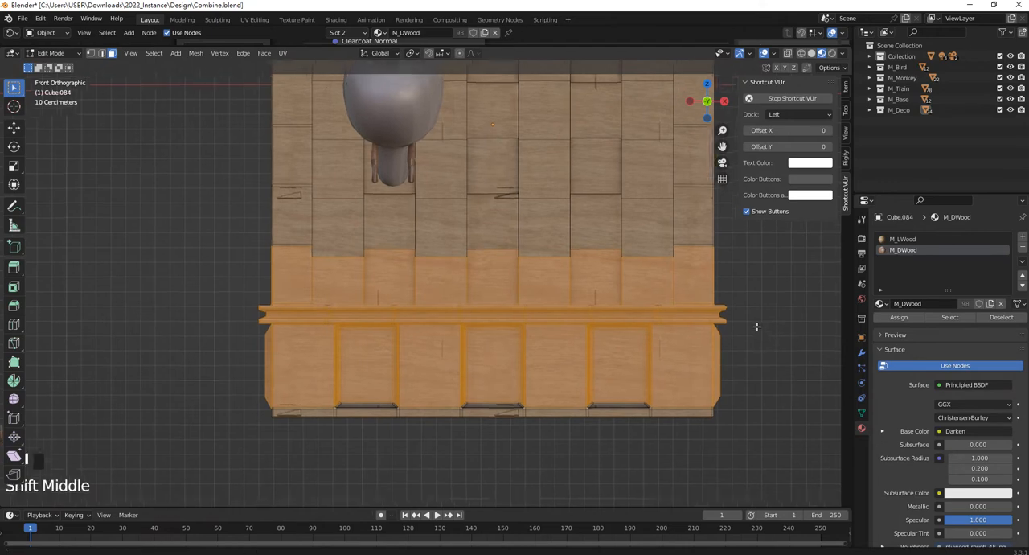
Zoom in on the ledge and deselect the wall faces above it and the base faces below it.
{"action": "scroll", "coordinate": [760, 338], "scroll_direction": "up", "scroll_amount": 1}
{"action": "left_click", "coordinate": [313, 312]}
{"action": "left_click_drag", "start_coordinate": [207, 295], "coordinate": [809, 328]}
{"action": "left_click_drag", "start_coordinate": [810, 420], "coordinate": [612, 455], "text": "ctrl"}
{"action": "left_click_drag", "start_coordinate": [421, 387], "coordinate": [105, 323], "text": "ctrl"}
{"action": "left_click_drag", "start_coordinate": [800, 280], "coordinate": [201, 185], "text": "ctrl"}
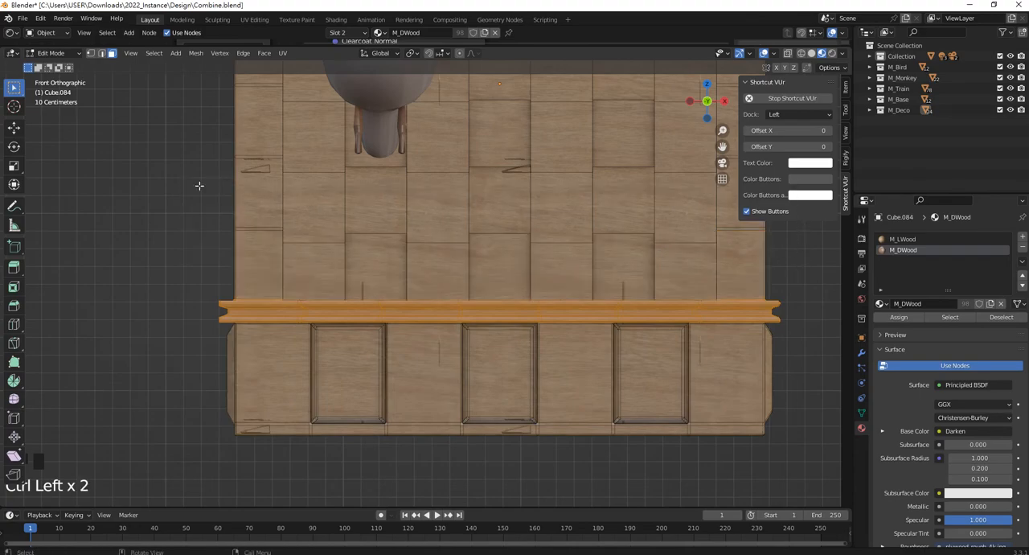
{"action": "middle_click_drag", "start_coordinate": [792, 304], "coordinate": [418, 318]}
{"action": "scroll", "coordinate": [611, 321], "scroll_direction": "down", "scroll_amount": 2}
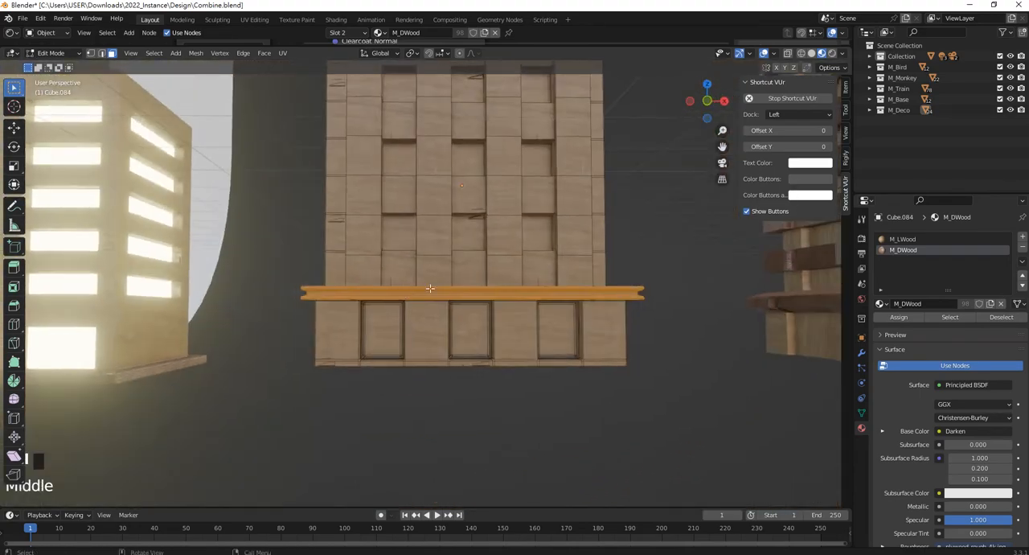
Box-select the ledge once more across the full facade width in front view.
{"action": "key", "text": "KP_1"}
{"action": "scroll", "coordinate": [377, 304], "scroll_direction": "up", "scroll_amount": 2}
{"action": "scroll", "coordinate": [377, 304], "scroll_direction": "up", "scroll_amount": 1}
{"action": "left_click_drag", "start_coordinate": [232, 287], "coordinate": [197, 274]}
{"action": "left_click_drag", "start_coordinate": [775, 325], "coordinate": [776, 324]}
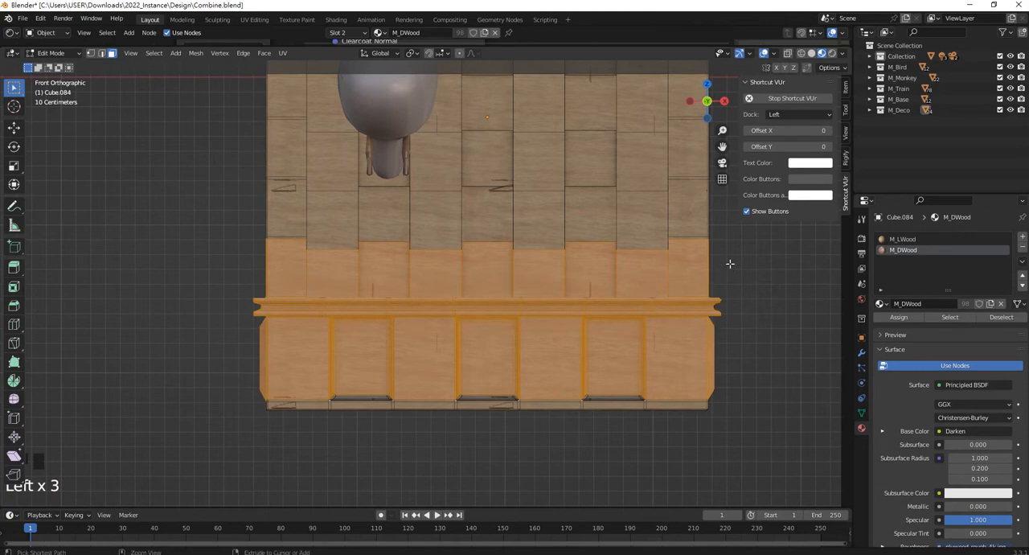
Remove the upper wall faces and the lower base faces from the new ledge selection.
{"action": "left_click_drag", "start_coordinate": [728, 253], "coordinate": [184, 188], "text": "ctrl"}
{"action": "left_click_drag", "start_coordinate": [764, 450], "coordinate": [170, 341], "text": "ctrl"}
{"action": "middle_click_drag", "start_coordinate": [170, 340], "coordinate": [412, 318]}
{"action": "scroll", "coordinate": [450, 329], "scroll_direction": "up", "scroll_amount": 1}
{"action": "scroll", "coordinate": [450, 330], "scroll_direction": "down", "scroll_amount": 4}
{"action": "scroll", "coordinate": [518, 336], "scroll_direction": "up", "scroll_amount": 2}
{"action": "key", "text": "KP_1"}
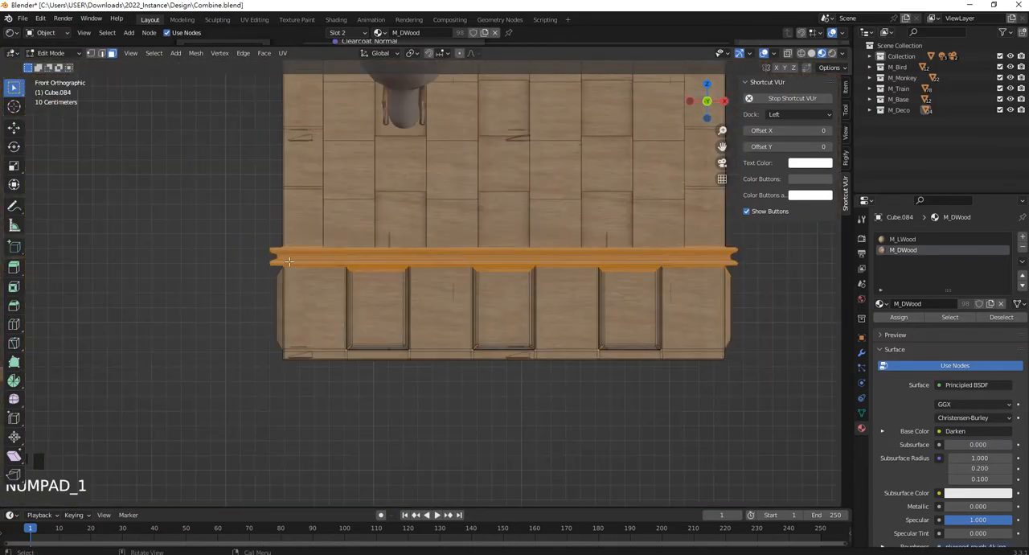
Reselect the ledge together with the base's front faces, excluding the wall faces above the ledge.
{"action": "left_click_drag", "start_coordinate": [619, 299], "coordinate": [817, 388]}
{"action": "middle_click_drag", "start_coordinate": [749, 314], "coordinate": [730, 369], "text": "shift"}
{"action": "left_click_drag", "start_coordinate": [745, 275], "coordinate": [245, 210], "text": "ctrl"}
Inspect the ledge selection from a corner angle and switch the viewport to wireframe shading.
{"action": "middle_click_drag", "start_coordinate": [554, 310], "coordinate": [476, 318]}
{"action": "middle_click_drag", "start_coordinate": [643, 341], "coordinate": [562, 351]}
{"action": "middle_click_drag", "start_coordinate": [575, 366], "coordinate": [627, 312], "text": "shift"}
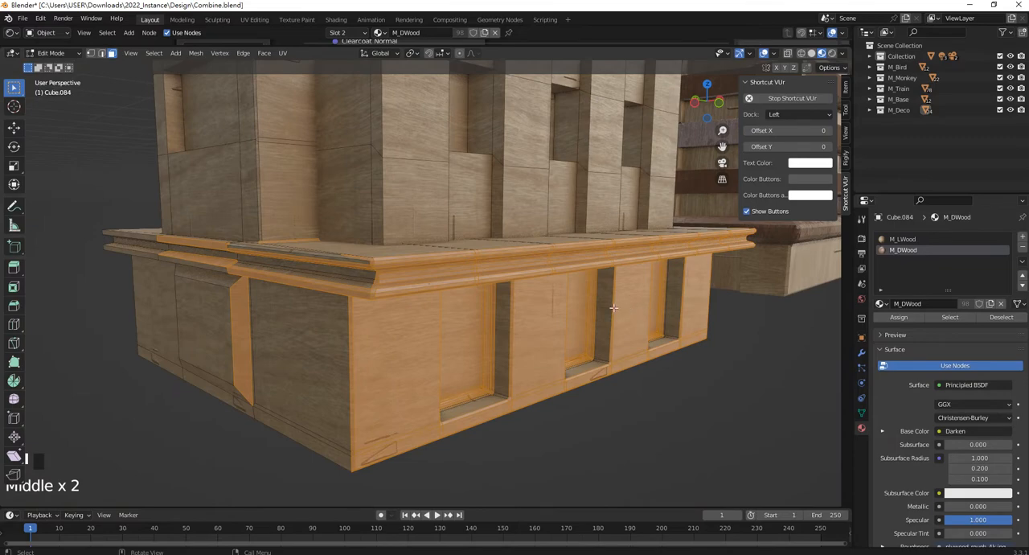
{"action": "key", "text": "z"}
{"action": "key", "text": "z"}
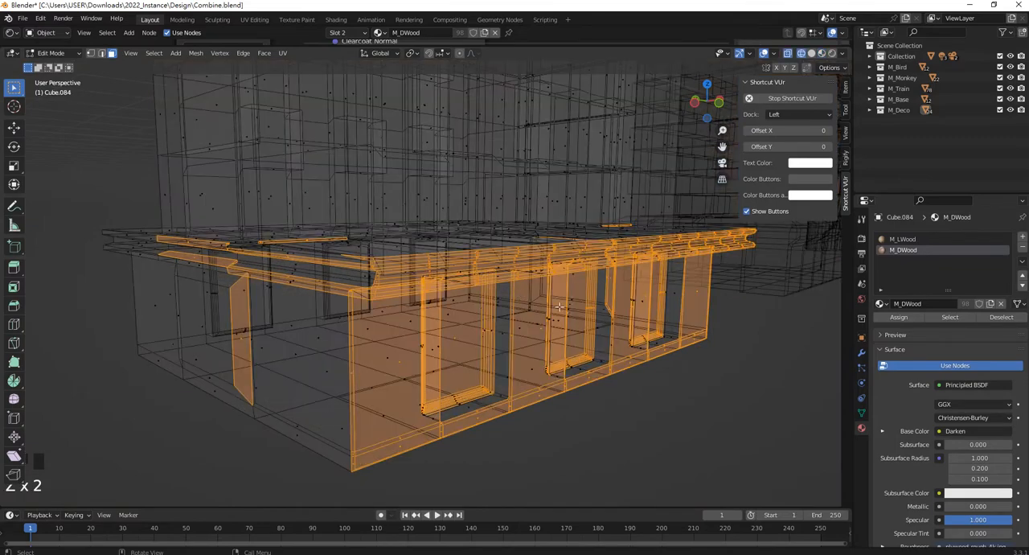
Box-select the ledge and base through the full building depth in front view, excluding the wall faces above the ledge.
{"action": "key", "text": "KP_1"}
{"action": "left_click_drag", "start_coordinate": [154, 209], "coordinate": [675, 328]}
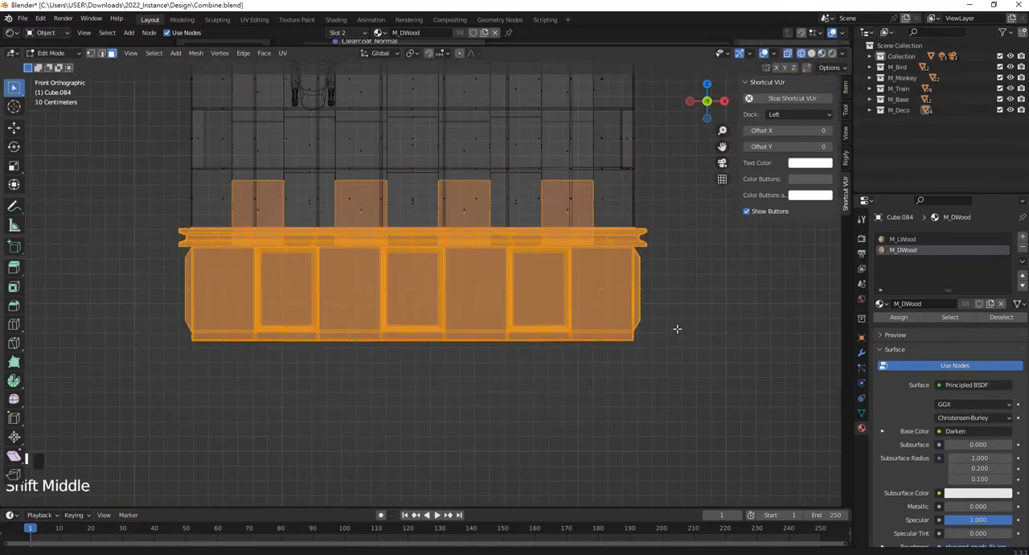
{"action": "middle_click_drag", "start_coordinate": [664, 218], "coordinate": [680, 259], "text": "shift"}
{"action": "left_click_drag", "start_coordinate": [684, 264], "coordinate": [379, 193], "text": "ctrl"}
{"action": "left_click_drag", "start_coordinate": [194, 192], "coordinate": [194, 192], "text": "ctrl"}
{"action": "middle_click_drag", "start_coordinate": [450, 306], "coordinate": [602, 310]}
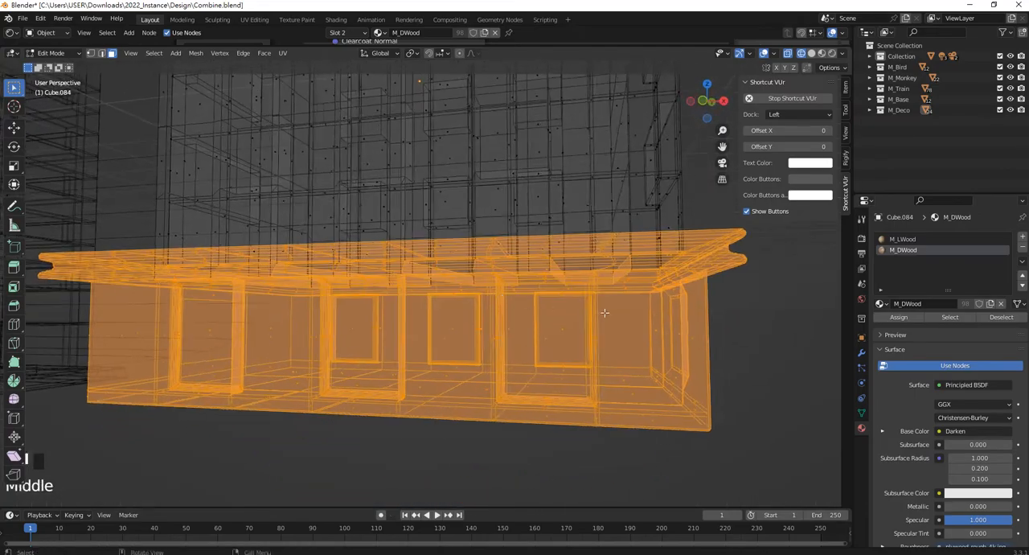
Remove the base faces below the ledge from the selection in front view.
{"action": "key", "text": "KP_1"}
{"action": "left_click_drag", "start_coordinate": [699, 414], "coordinate": [168, 306], "text": "ctrl"}
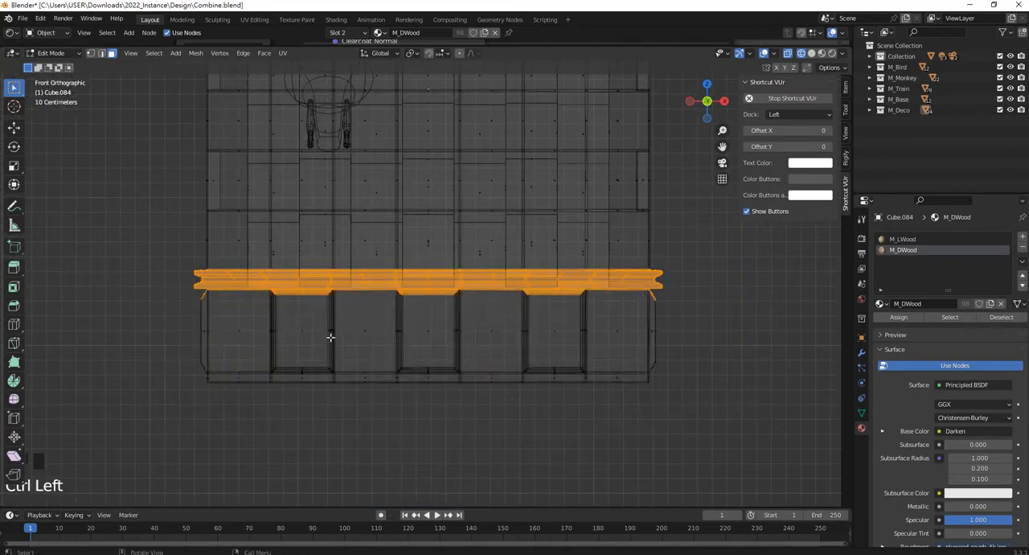
{"action": "middle_click_drag", "start_coordinate": [441, 311], "coordinate": [354, 345]}
{"action": "key", "text": "KP_1"}
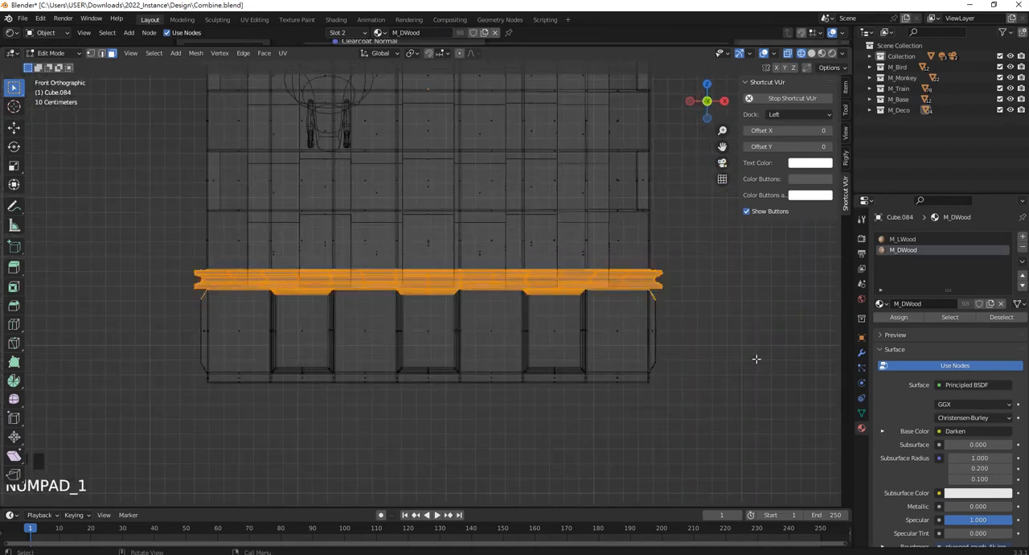
{"action": "left_click_drag", "start_coordinate": [728, 377], "coordinate": [184, 287], "text": "ctrl"}
Deselect the leftover window-frame faces directly beneath the middle of the ledge.
{"action": "scroll", "coordinate": [469, 330], "scroll_direction": "up", "scroll_amount": 2}
{"action": "scroll", "coordinate": [514, 328], "scroll_direction": "up", "scroll_amount": 3}
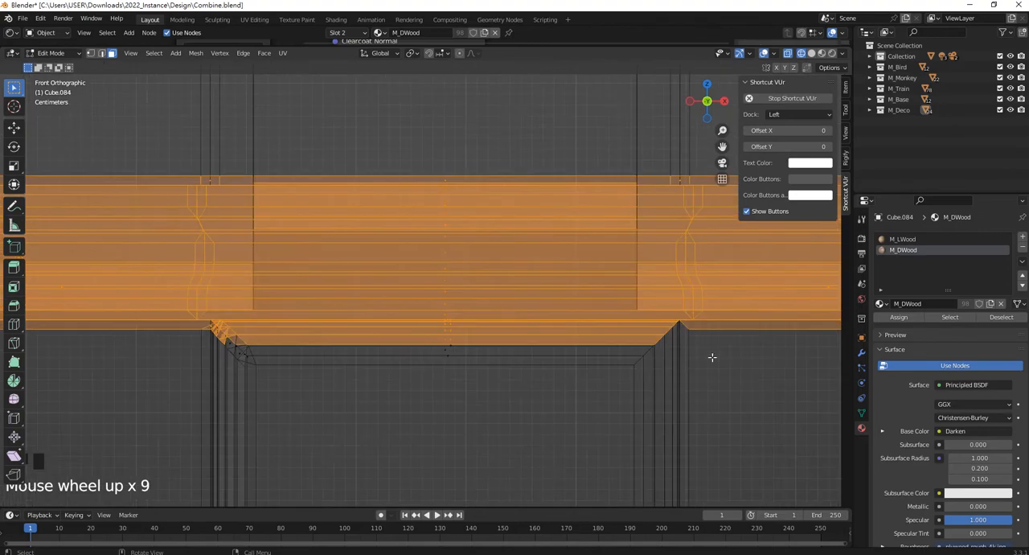
{"action": "left_click_drag", "start_coordinate": [718, 371], "coordinate": [137, 323], "text": "ctrl"}
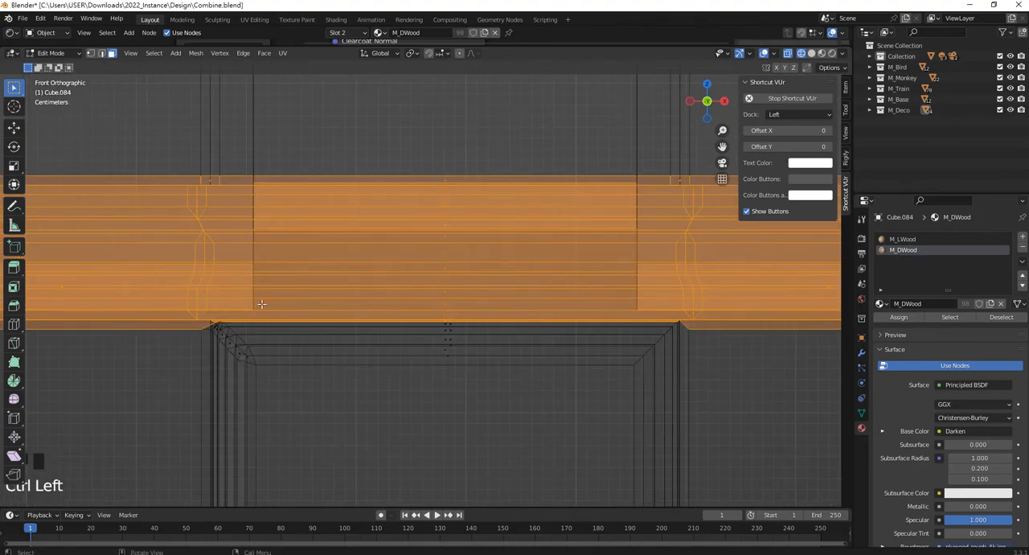
{"action": "scroll", "coordinate": [593, 323], "scroll_direction": "down", "scroll_amount": 1}
{"action": "middle_click_drag", "start_coordinate": [598, 324], "coordinate": [294, 322], "text": "shift"}
{"action": "middle_click_drag", "start_coordinate": [558, 337], "coordinate": [298, 310], "text": "shift"}
{"action": "middle_click_drag", "start_coordinate": [723, 326], "coordinate": [549, 316], "text": "shift"}
{"action": "scroll", "coordinate": [549, 316], "scroll_direction": "down", "scroll_amount": 4}
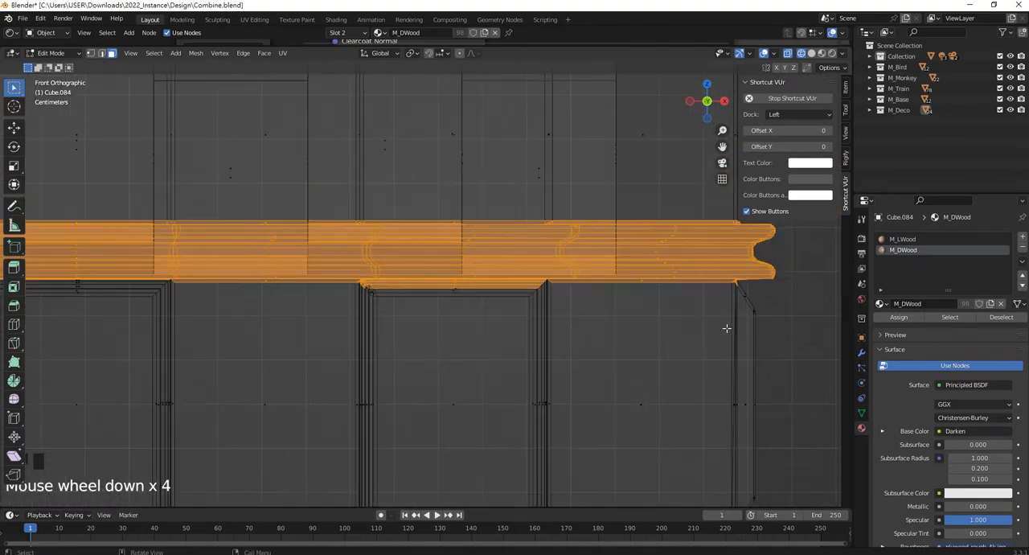
Remove the remaining frame faces under both ends of the ledge and assign M_DWood to the selected ledge.
{"action": "left_click_drag", "start_coordinate": [806, 335], "coordinate": [137, 280], "text": "ctrl"}
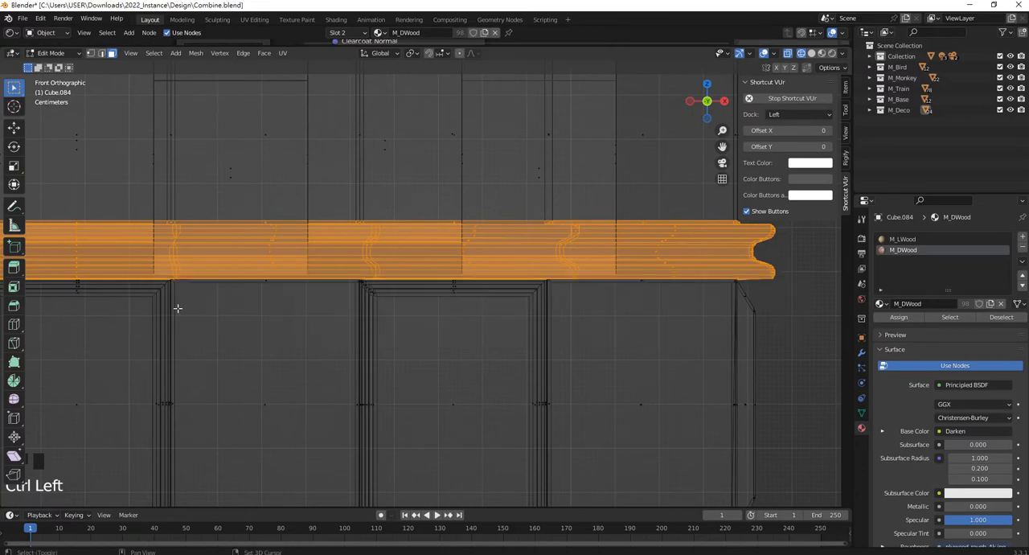
{"action": "middle_click_drag", "start_coordinate": [177, 306], "coordinate": [684, 332], "text": "shift"}
{"action": "left_click_drag", "start_coordinate": [731, 342], "coordinate": [196, 298], "text": "ctrl"}
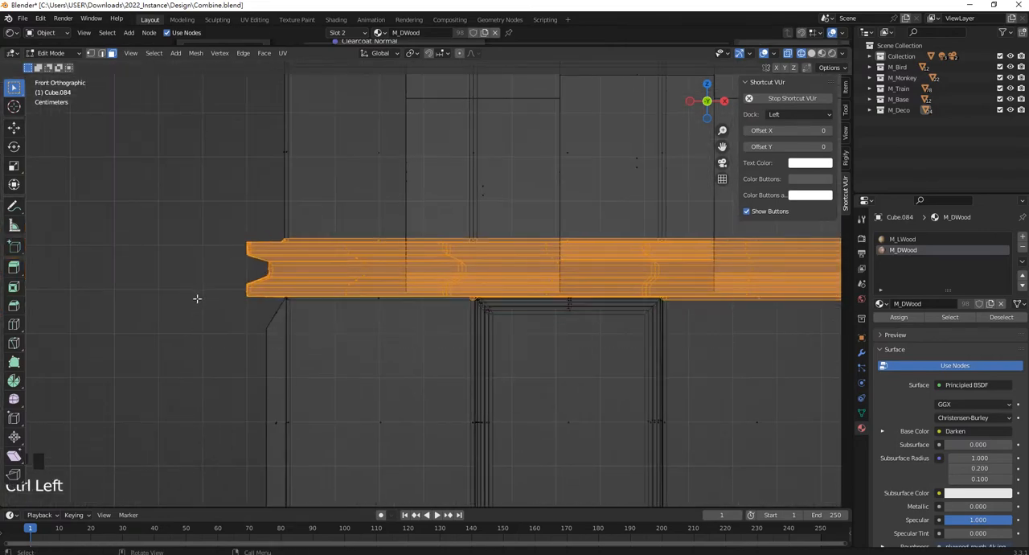
{"action": "scroll", "coordinate": [450, 292], "scroll_direction": "down", "scroll_amount": 3}
{"action": "middle_click_drag", "start_coordinate": [574, 287], "coordinate": [412, 346], "text": "shift"}
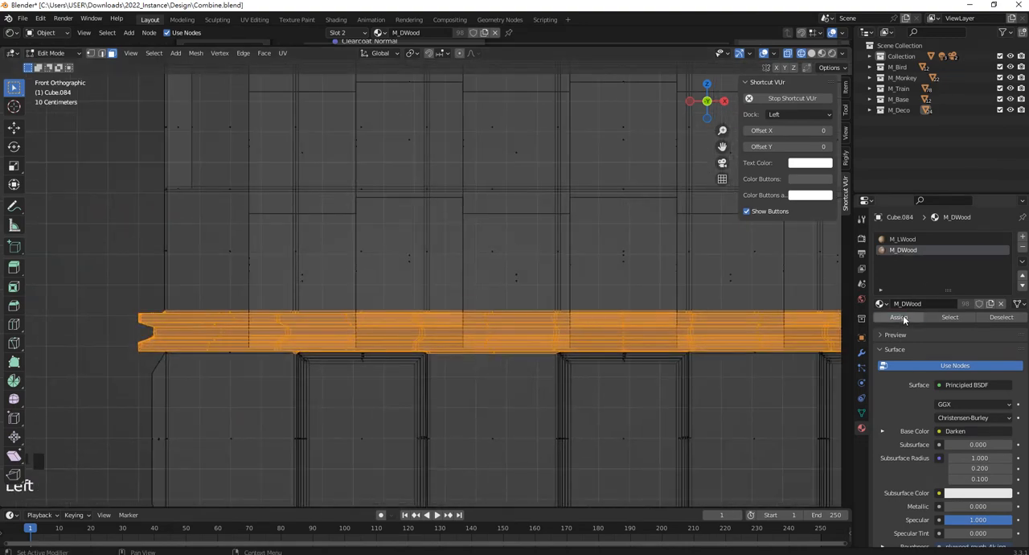
Box-select the base with the ledge's lower edge, assign M_DWood, and switch the viewport to material preview.
{"action": "scroll", "coordinate": [430, 321], "scroll_direction": "up", "scroll_amount": 4}
{"action": "left_click_drag", "start_coordinate": [299, 373], "coordinate": [744, 425]}
{"action": "scroll", "coordinate": [453, 313], "scroll_direction": "up", "scroll_amount": 1}
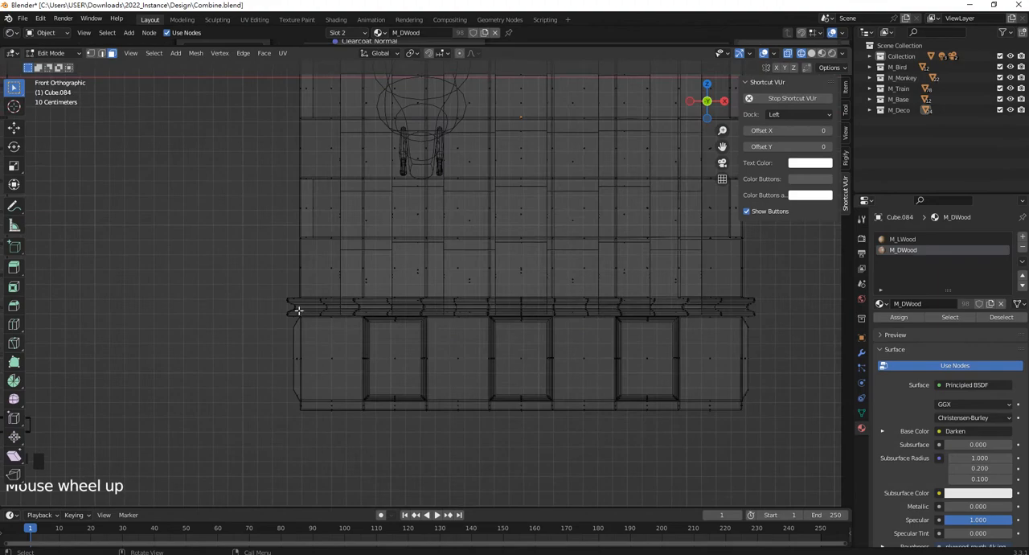
{"action": "left_click_drag", "start_coordinate": [266, 307], "coordinate": [796, 472]}
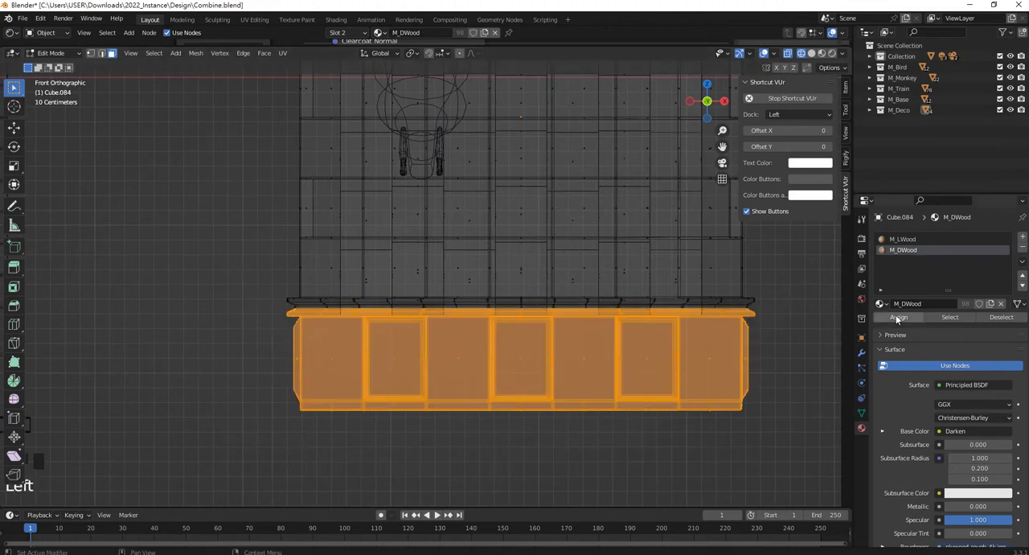
{"action": "middle_click_drag", "start_coordinate": [757, 320], "coordinate": [700, 355], "text": "shift"}
{"action": "key", "text": "z"}
{"action": "left_click", "coordinate": [574, 399]}
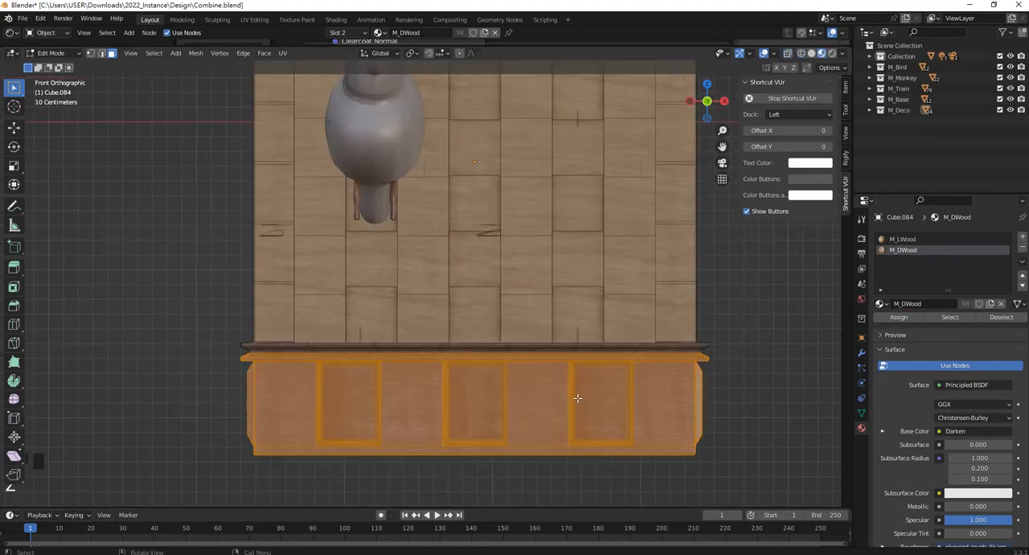
Deselect the faces and examine the wood materials on the ledge, base and facade from the front.
{"action": "scroll", "coordinate": [622, 320], "scroll_direction": "down", "scroll_amount": 2}
{"action": "left_click", "coordinate": [655, 311]}
{"action": "middle_click_drag", "start_coordinate": [480, 310], "coordinate": [436, 356], "text": "shift"}
{"action": "scroll", "coordinate": [474, 402], "scroll_direction": "up", "scroll_amount": 5}
{"action": "scroll", "coordinate": [614, 389], "scroll_direction": "down", "scroll_amount": 1}
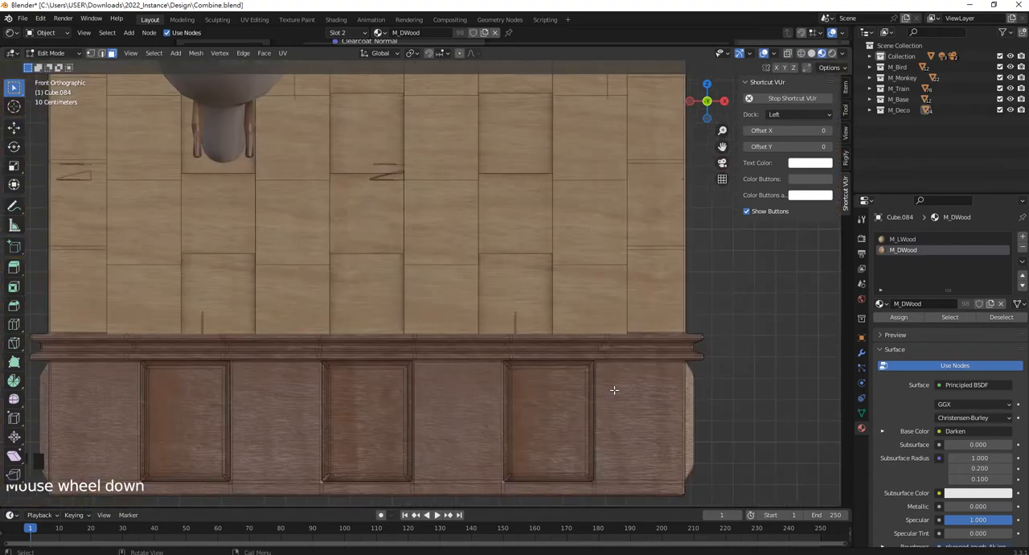
{"action": "scroll", "coordinate": [560, 200], "scroll_direction": "up", "scroll_amount": 1}
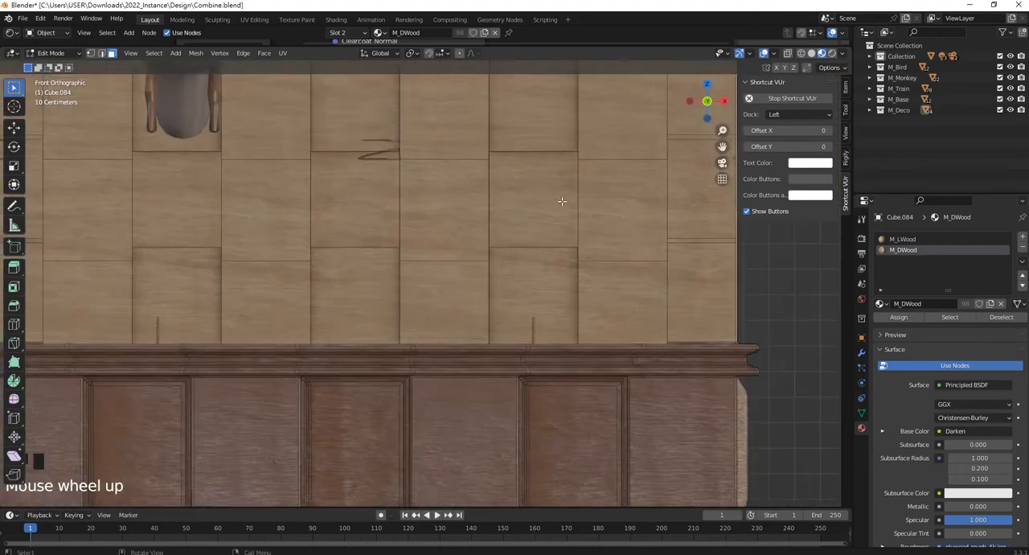
{"action": "scroll", "coordinate": [554, 197], "scroll_direction": "down", "scroll_amount": 5}
{"action": "middle_click_drag", "start_coordinate": [491, 168], "coordinate": [512, 312], "text": "shift"}
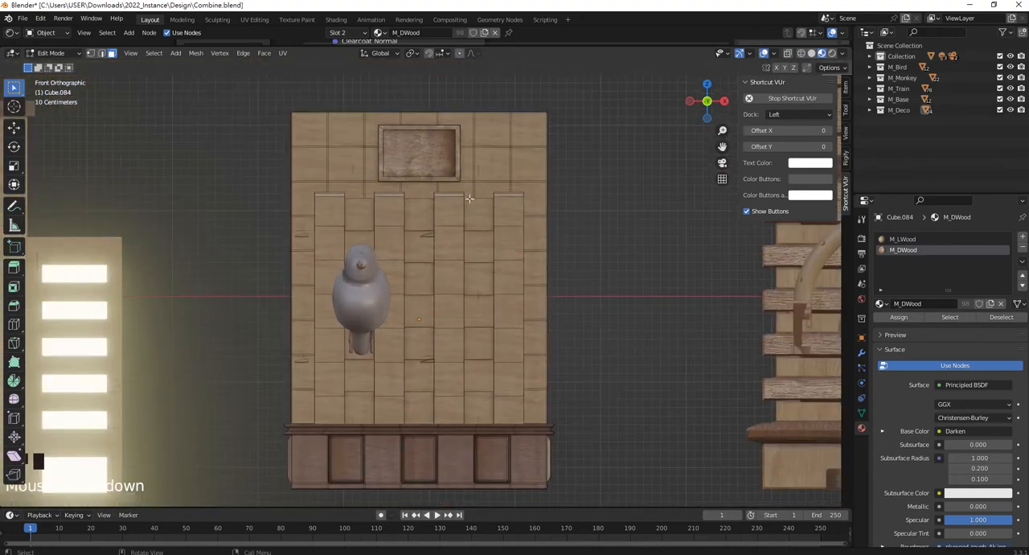
Reselect the whole ledge and base in wireframe, assign M_DWood again, and return to material preview with nothing selected.
{"action": "key", "text": "z"}
{"action": "left_click", "coordinate": [567, 263]}
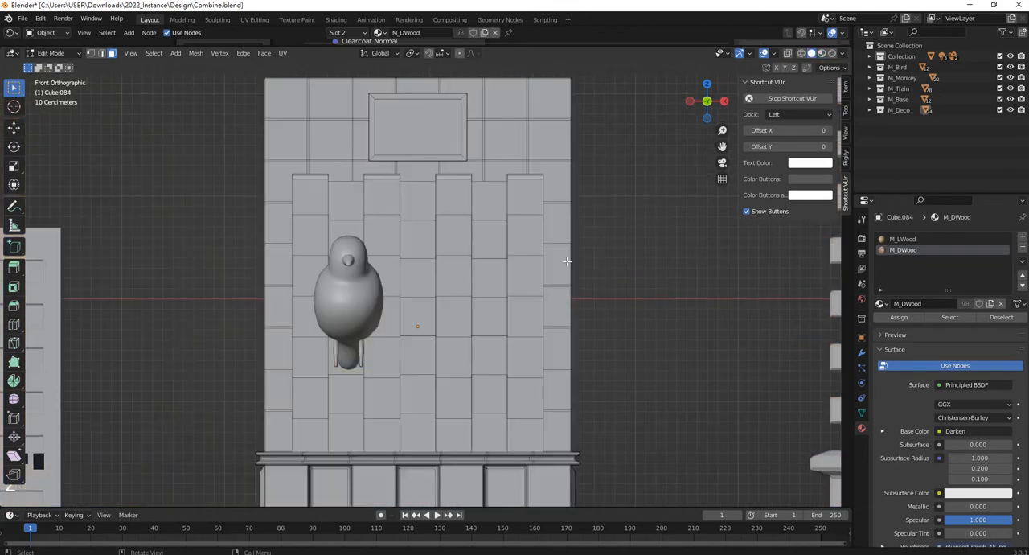
{"action": "key", "text": "z"}
{"action": "left_click", "coordinate": [502, 333]}
{"action": "middle_click_drag", "start_coordinate": [505, 343], "coordinate": [485, 201], "text": "shift"}
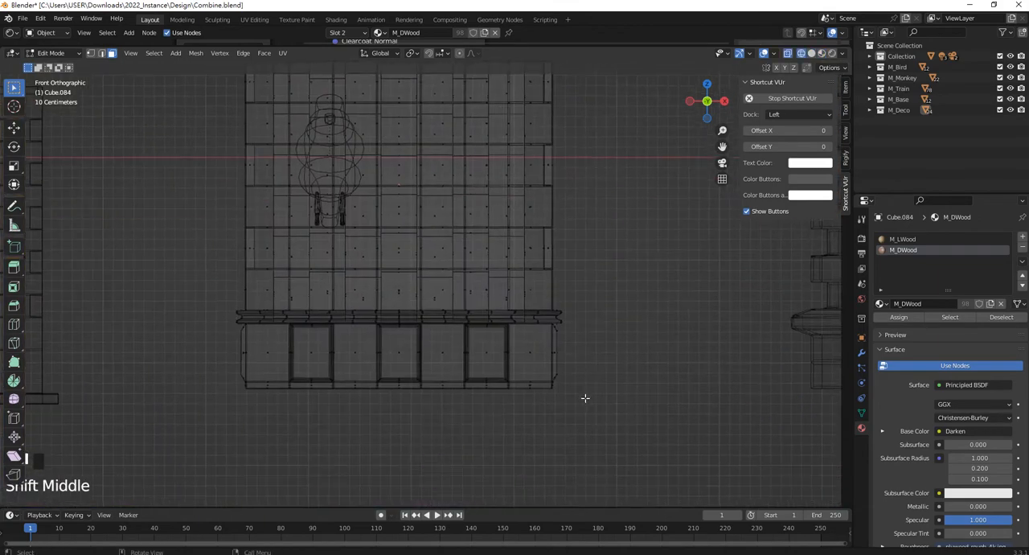
{"action": "mouse_move", "coordinate": [634, 414]}
{"action": "left_mouse_down"}
{"action": "mouse_move", "coordinate": [214, 334]}
{"action": "mouse_move", "coordinate": [503, 489]}
{"action": "left_mouse_up"}
{"action": "left_click_drag", "start_coordinate": [222, 307], "coordinate": [654, 431]}
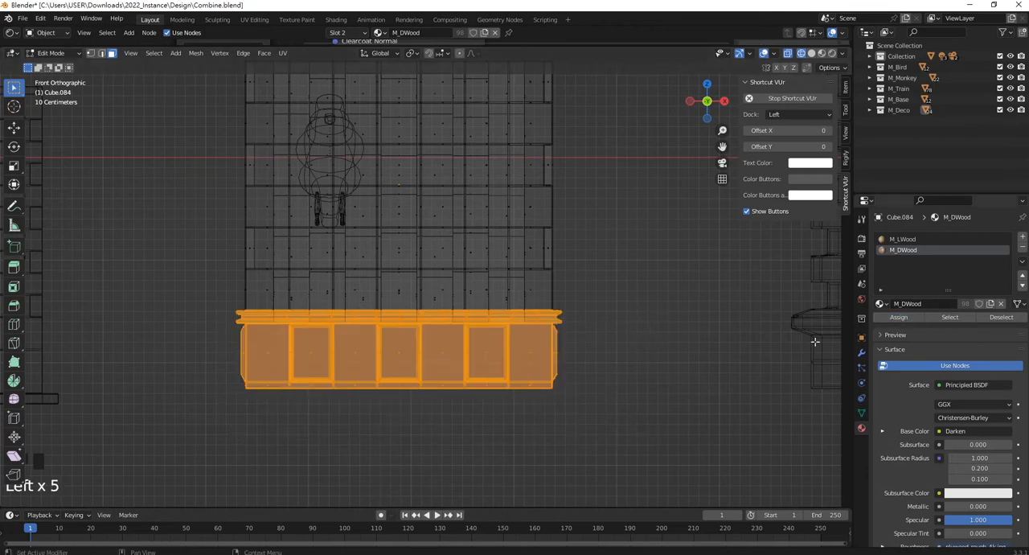
{"action": "middle_click_drag", "start_coordinate": [548, 364], "coordinate": [577, 357], "text": "shift"}
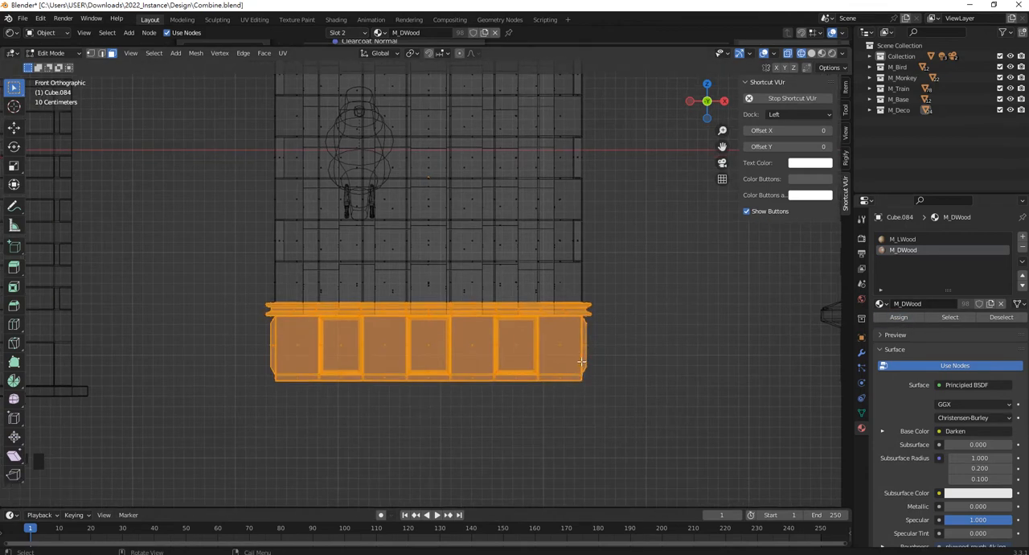
{"action": "key", "text": "z"}
{"action": "left_click", "coordinate": [582, 422]}
{"action": "scroll", "coordinate": [668, 370], "scroll_direction": "up", "scroll_amount": 2}
{"action": "left_click", "coordinate": [668, 370]}
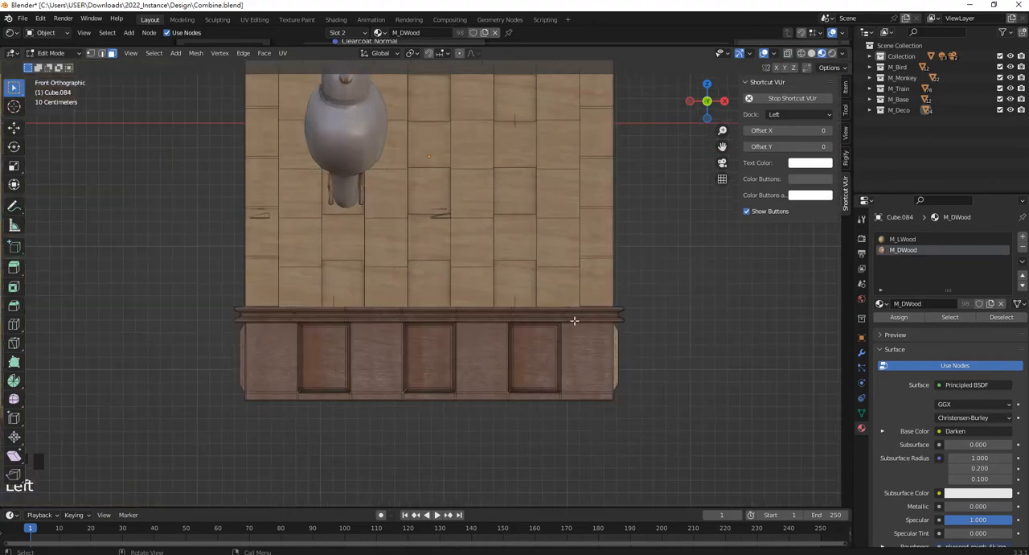
Select all the recessed floor faces of the roof and assign M_DWood to them.
{"action": "middle_click_drag", "start_coordinate": [574, 320], "coordinate": [279, 251]}
{"action": "scroll", "coordinate": [509, 304], "scroll_direction": "down", "scroll_amount": 3}
{"action": "scroll", "coordinate": [343, 264], "scroll_direction": "up", "scroll_amount": 2}
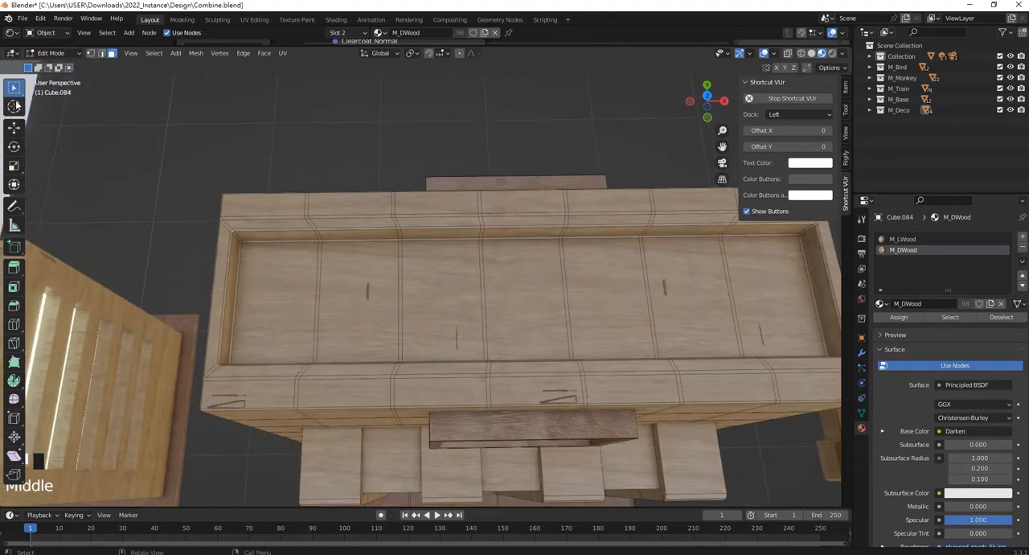
{"action": "mouse_move", "coordinate": [16, 93]}
{"action": "left_mouse_down"}
{"action": "mouse_move", "coordinate": [66, 114]}
{"action": "mouse_move", "coordinate": [81, 160]}
{"action": "mouse_move", "coordinate": [84, 137]}
{"action": "mouse_move", "coordinate": [82, 160]}
{"action": "left_mouse_up"}
{"action": "mouse_move", "coordinate": [716, 295]}
{"action": "left_mouse_down"}
{"action": "mouse_move", "coordinate": [586, 268]}
{"action": "mouse_move", "coordinate": [265, 305]}
{"action": "mouse_move", "coordinate": [707, 333]}
{"action": "mouse_move", "coordinate": [779, 318]}
{"action": "mouse_move", "coordinate": [778, 283]}
{"action": "left_mouse_up"}
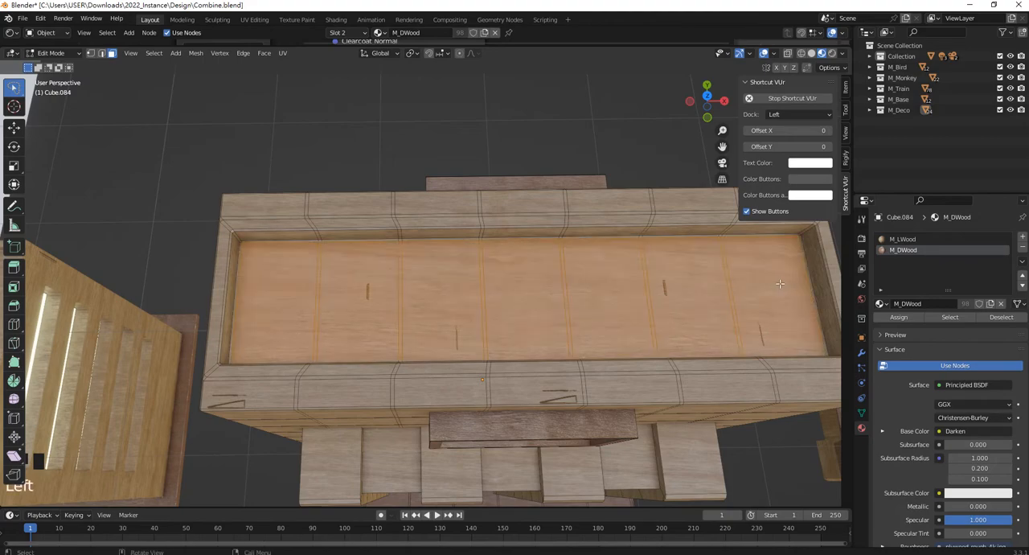
{"action": "mouse_move", "coordinate": [778, 282]}
{"action": "middle_mouse_down"}
{"action": "mouse_move", "coordinate": [584, 290]}
{"action": "mouse_move", "coordinate": [616, 303]}
{"action": "mouse_move", "coordinate": [607, 293]}
{"action": "middle_mouse_up"}
{"action": "scroll", "coordinate": [584, 290], "scroll_direction": "up", "scroll_amount": 3}
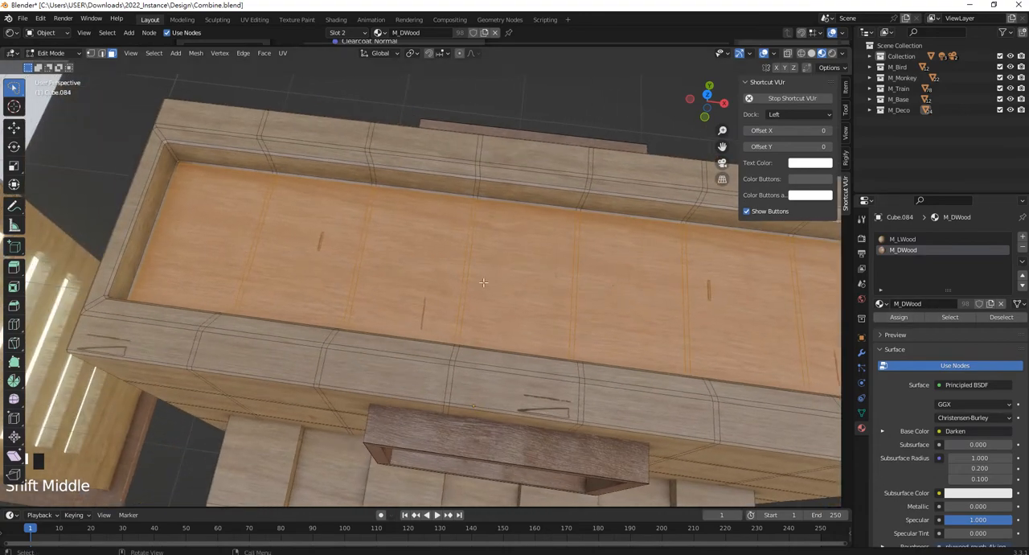
{"action": "middle_click_drag", "start_coordinate": [483, 282], "coordinate": [522, 282]}
{"action": "left_click", "coordinate": [908, 319]}
{"action": "scroll", "coordinate": [574, 337], "scroll_direction": "down", "scroll_amount": 5}
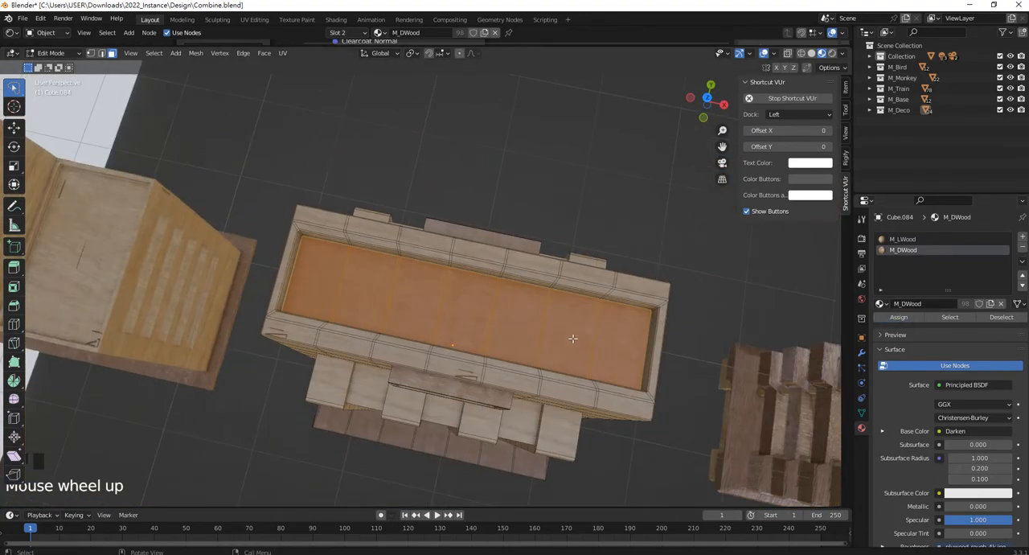
Try to box-select the protruding wall blocks on the facade in front view.
{"action": "middle_click_drag", "start_coordinate": [574, 338], "coordinate": [574, 236]}
{"action": "scroll", "coordinate": [383, 283], "scroll_direction": "up", "scroll_amount": 3}
{"action": "middle_click_drag", "start_coordinate": [383, 283], "coordinate": [356, 199], "text": "shift"}
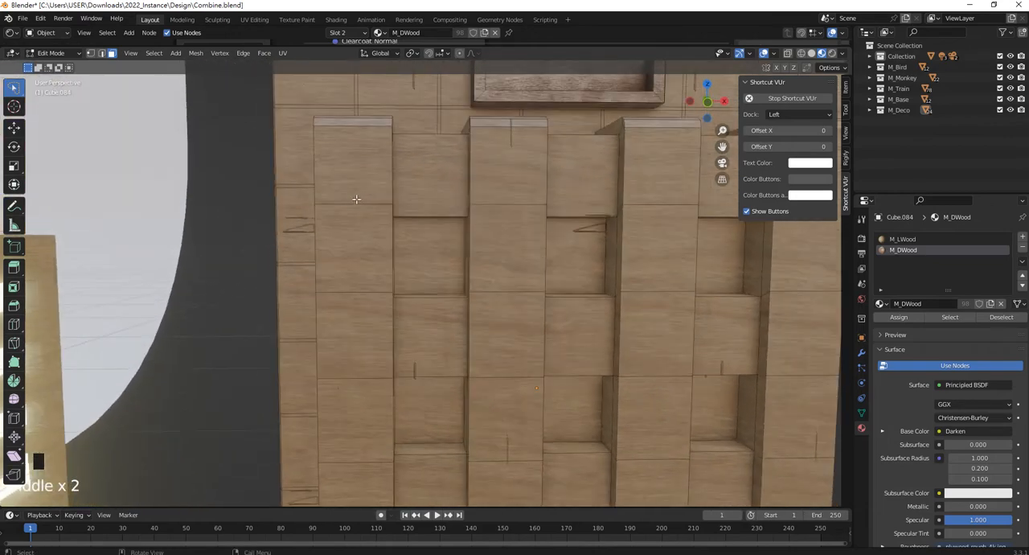
{"action": "key", "text": "KP_1"}
{"action": "scroll", "coordinate": [394, 241], "scroll_direction": "up", "scroll_amount": 2}
{"action": "middle_click_drag", "start_coordinate": [395, 245], "coordinate": [372, 151], "text": "shift"}
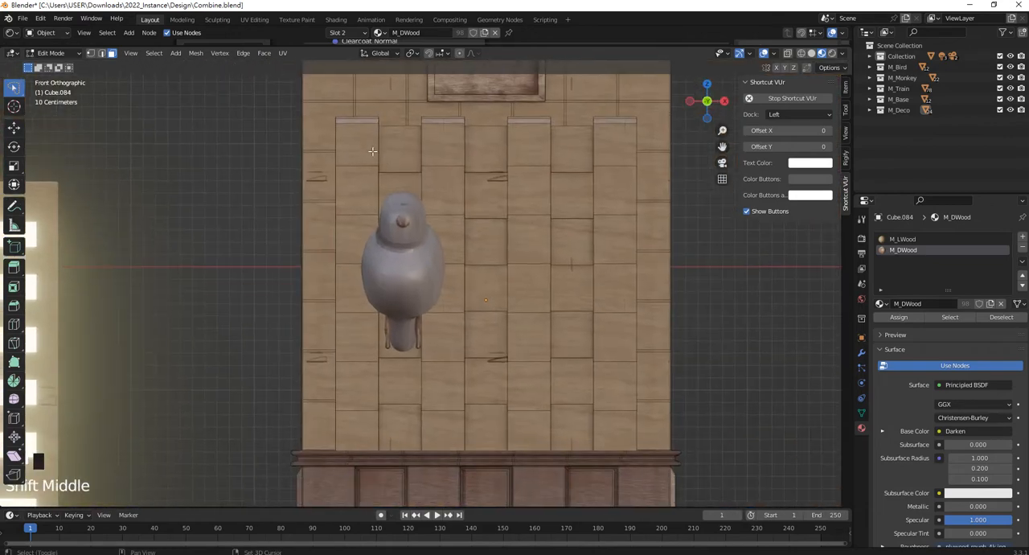
{"action": "left_click", "coordinate": [17, 88]}
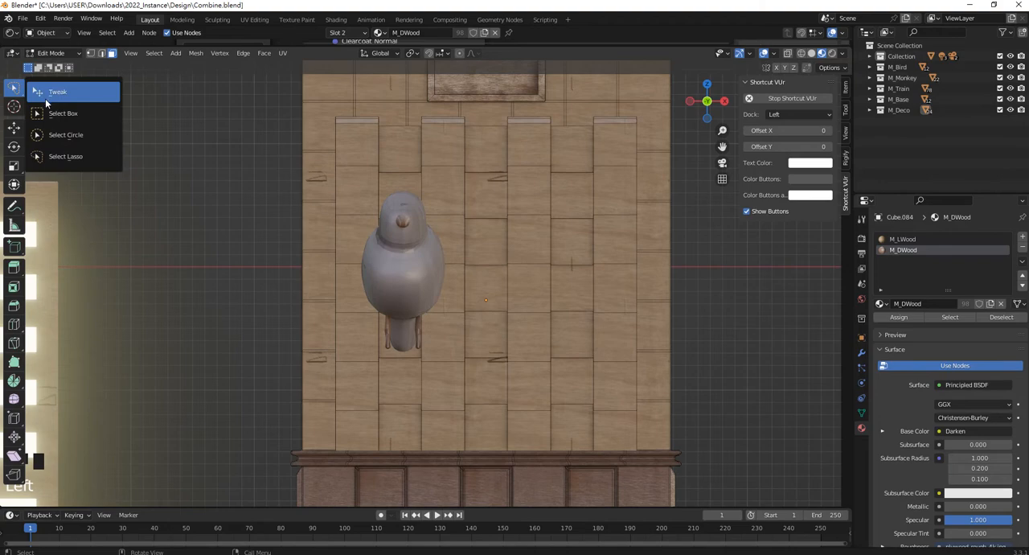
{"action": "left_click", "coordinate": [62, 119]}
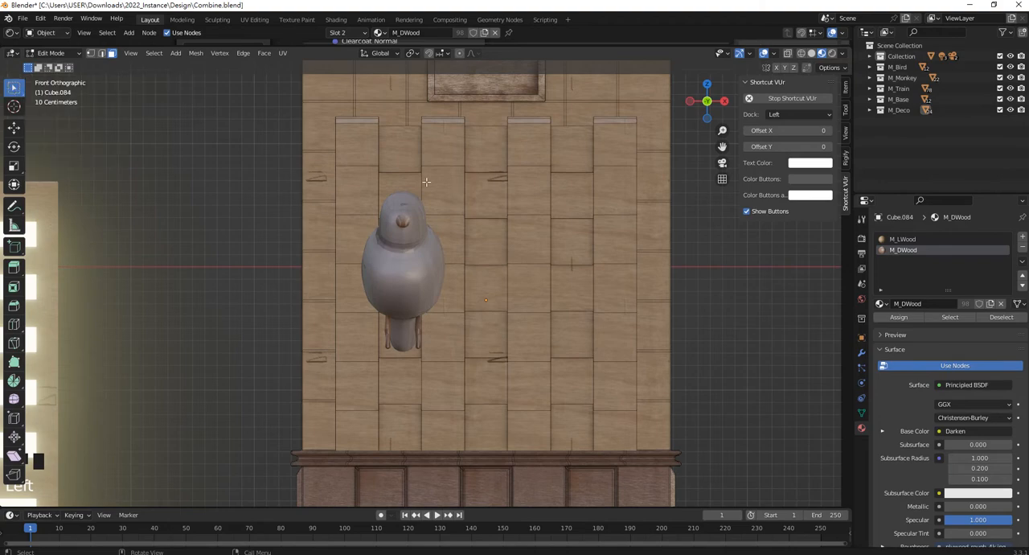
{"action": "left_click_drag", "start_coordinate": [330, 114], "coordinate": [647, 456]}
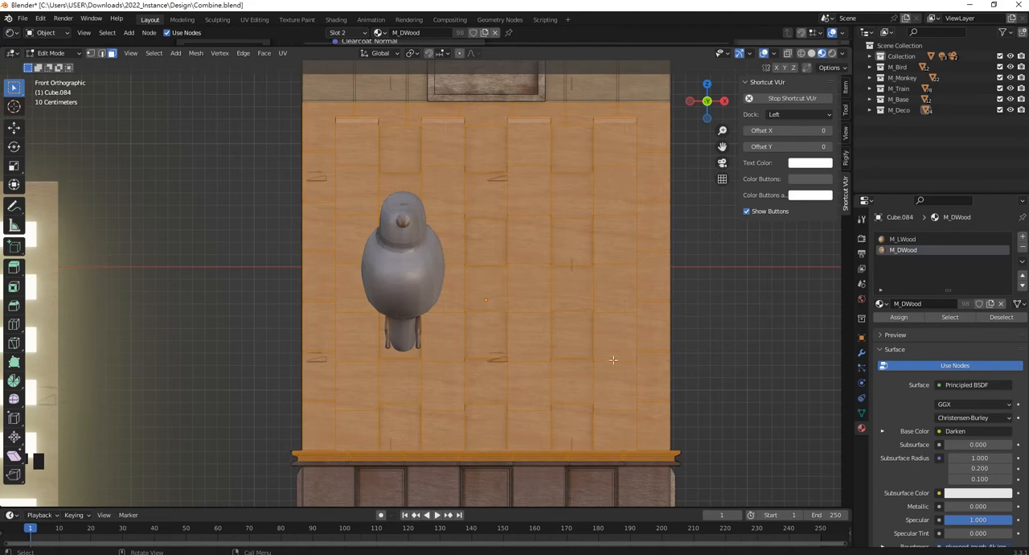
{"action": "scroll", "coordinate": [612, 359], "scroll_direction": "down", "scroll_amount": 4}
{"action": "scroll", "coordinate": [582, 340], "scroll_direction": "up", "scroll_amount": 3}
Switch to wireframe, pick one protruding facade block face and extend the selection to all its linked geometry.
{"action": "key", "text": "z"}
{"action": "left_click", "coordinate": [498, 341]}
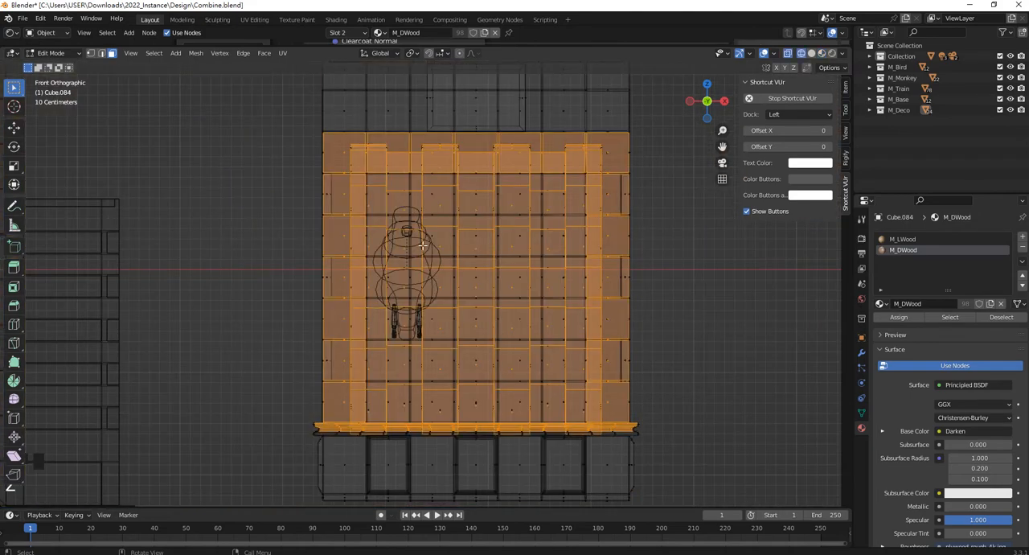
{"action": "left_click", "coordinate": [353, 158]}
{"action": "scroll", "coordinate": [356, 152], "scroll_direction": "up", "scroll_amount": 5}
{"action": "middle_click_drag", "start_coordinate": [324, 131], "coordinate": [370, 229], "text": "shift"}
{"action": "left_click", "coordinate": [361, 216]}
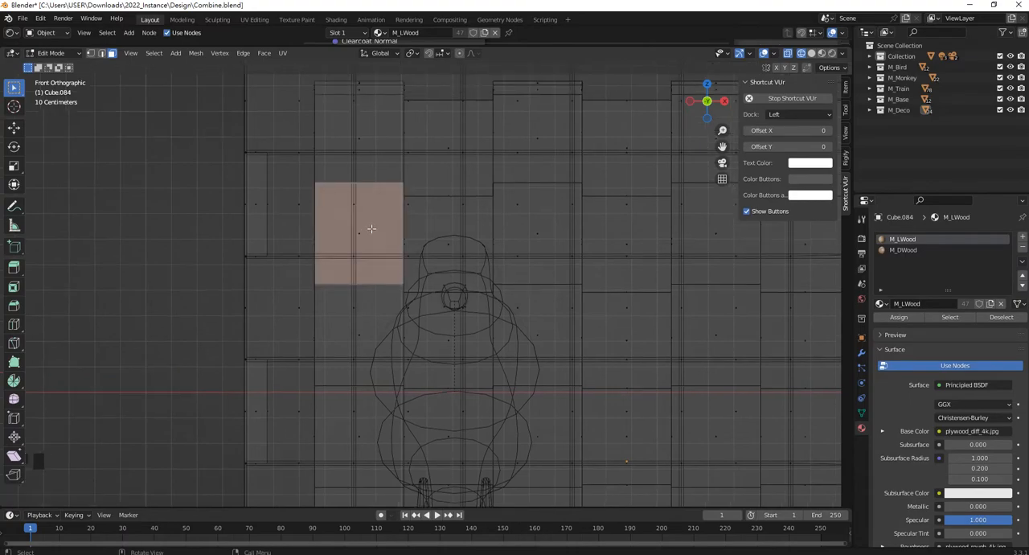
{"action": "key", "text": "ctrl+l"}
{"action": "scroll", "coordinate": [371, 227], "scroll_direction": "up", "scroll_amount": 1}
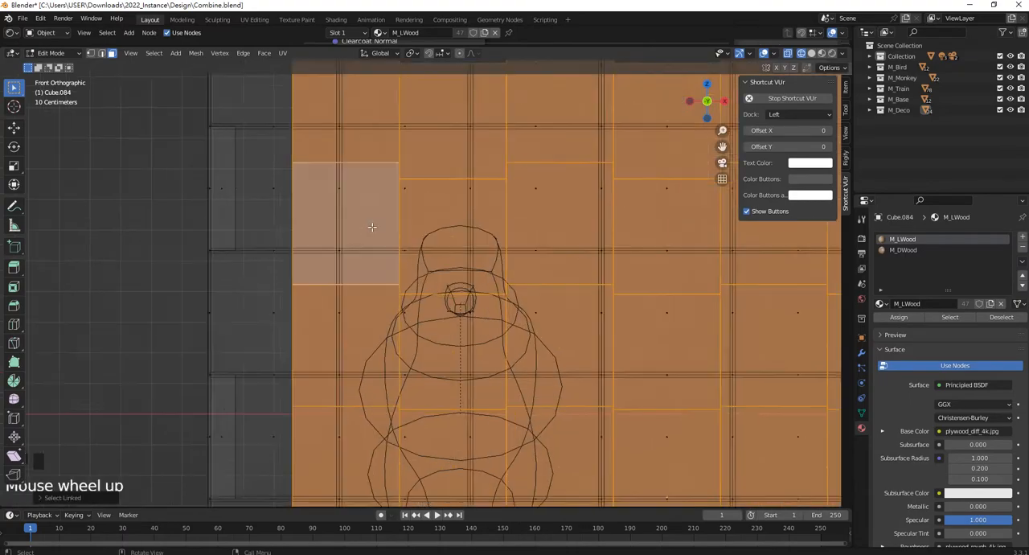
Assign M_DWood to the linked protruding facade blocks and return to Object Mode.
{"action": "scroll", "coordinate": [370, 223], "scroll_direction": "down", "scroll_amount": 7}
{"action": "middle_click_drag", "start_coordinate": [370, 224], "coordinate": [418, 241]}
{"action": "left_click", "coordinate": [907, 250]}
{"action": "left_click", "coordinate": [899, 317]}
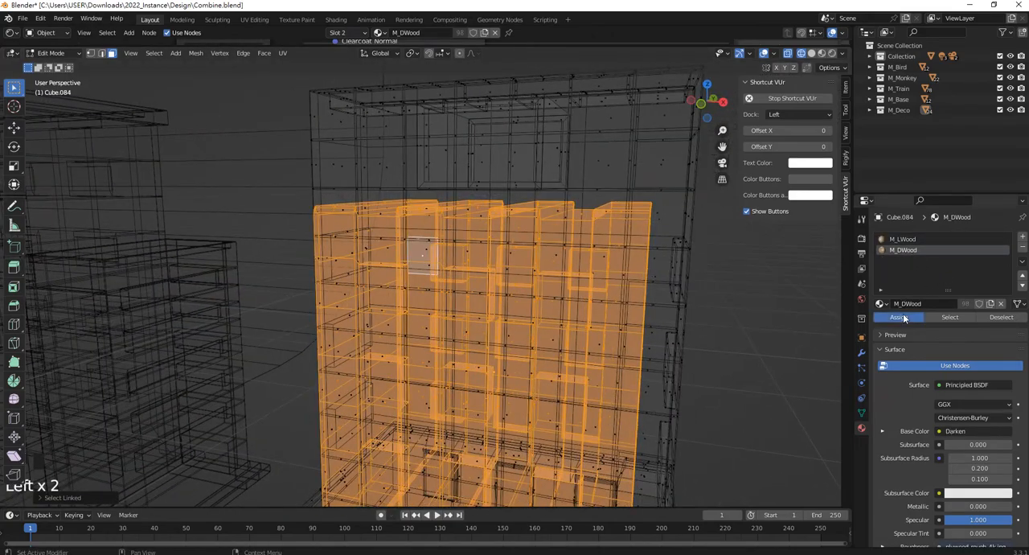
{"action": "middle_click_drag", "start_coordinate": [527, 320], "coordinate": [507, 239], "text": "shift"}
{"action": "key", "text": "Tab"}
{"action": "scroll", "coordinate": [496, 254], "scroll_direction": "down", "scroll_amount": 3}
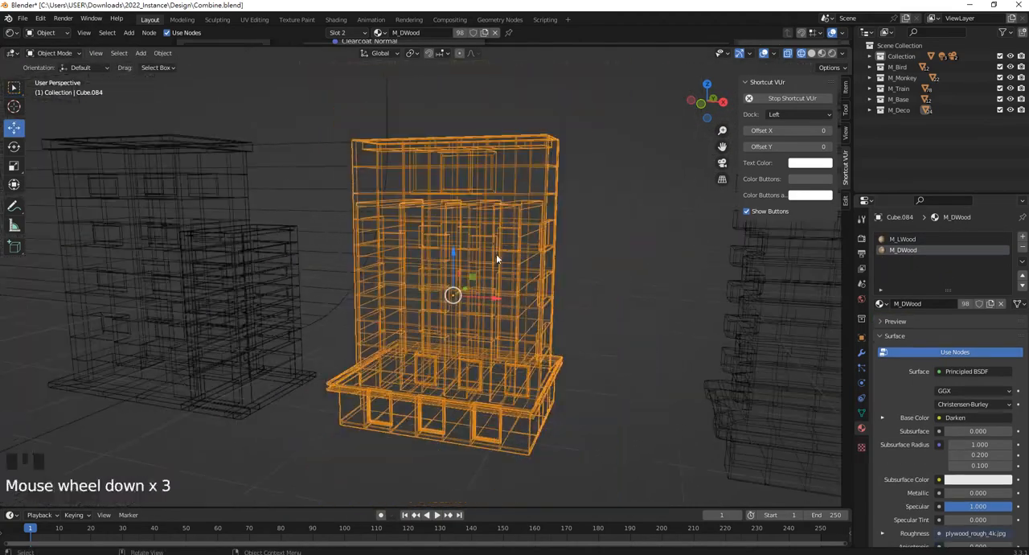
Switch the viewport from wireframe back to Material Preview shading and face the building's front facade.
{"action": "scroll", "coordinate": [494, 257], "scroll_direction": "down", "scroll_amount": 1}
{"action": "key", "text": "z"}
{"action": "key", "text": "z"}
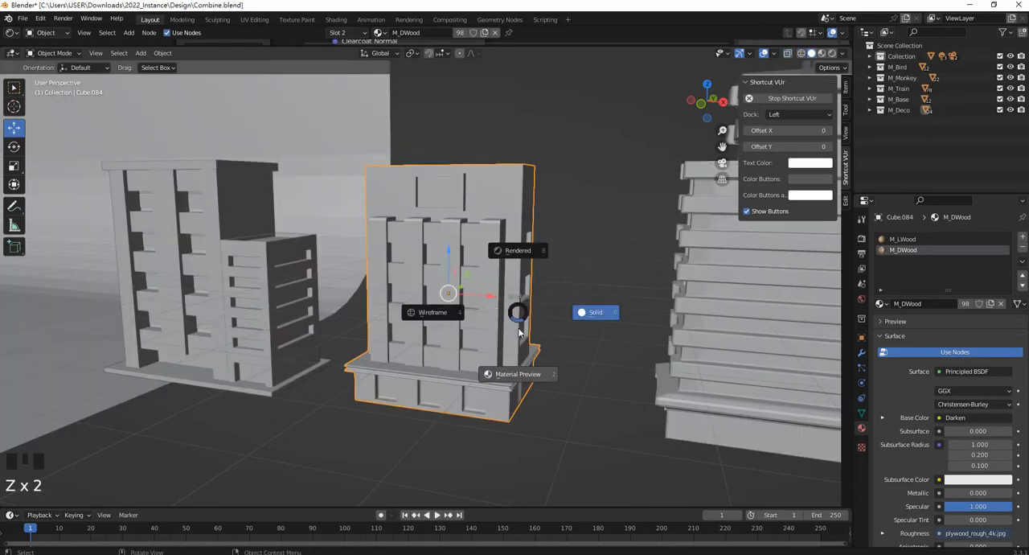
{"action": "left_click", "coordinate": [438, 297]}
{"action": "middle_click_drag", "start_coordinate": [438, 298], "coordinate": [494, 273]}
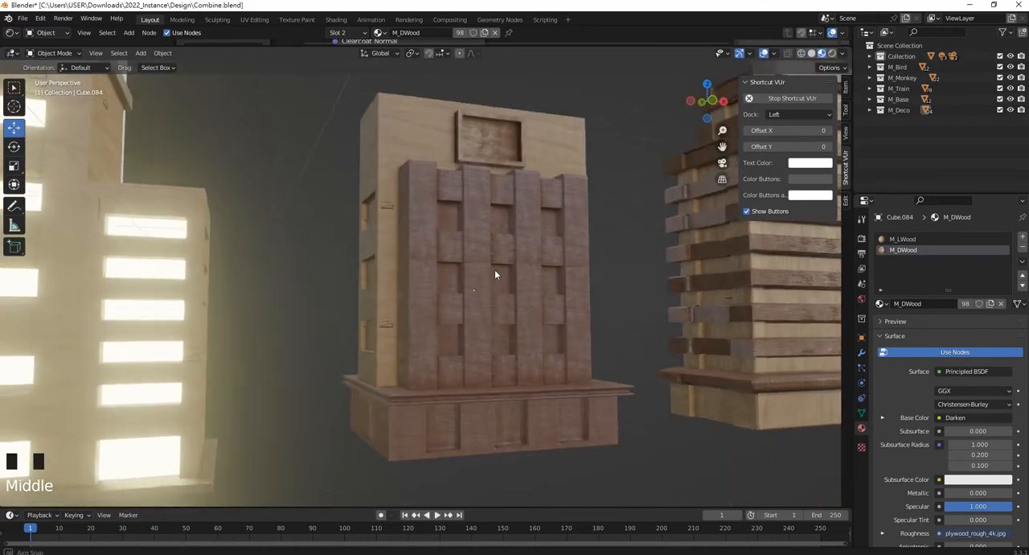
Enter Edit Mode and select the recessed window faces between the dark pillars on the front facade.
{"action": "scroll", "coordinate": [420, 241], "scroll_direction": "up", "scroll_amount": 3}
{"action": "middle_click_drag", "start_coordinate": [421, 241], "coordinate": [462, 211]}
{"action": "left_click", "coordinate": [462, 210]}
{"action": "key", "text": "Tab"}
{"action": "left_click", "coordinate": [421, 214]}
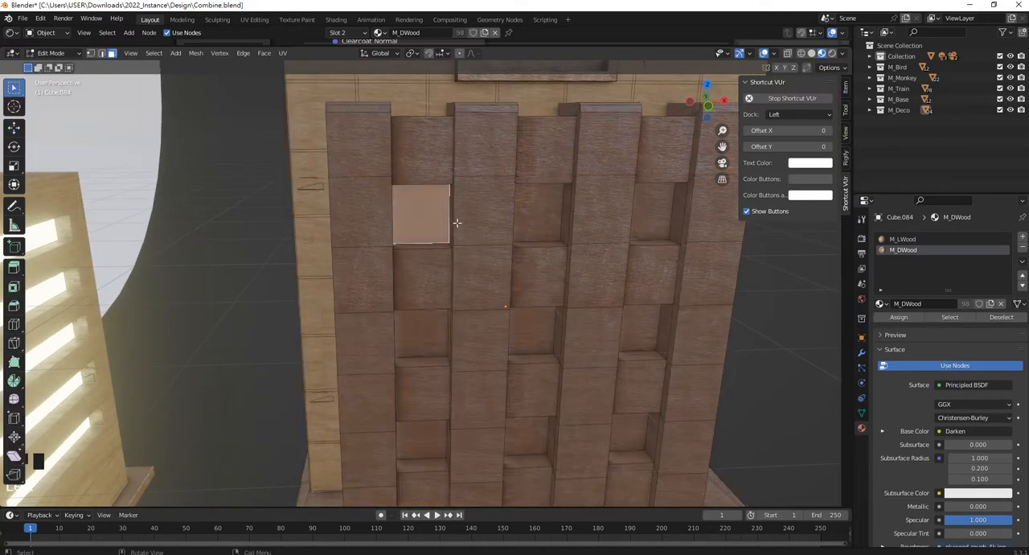
{"action": "left_click", "coordinate": [542, 214], "text": "shift"}
{"action": "left_click", "coordinate": [653, 211], "text": "shift"}
{"action": "left_click", "coordinate": [640, 328], "text": "shift"}
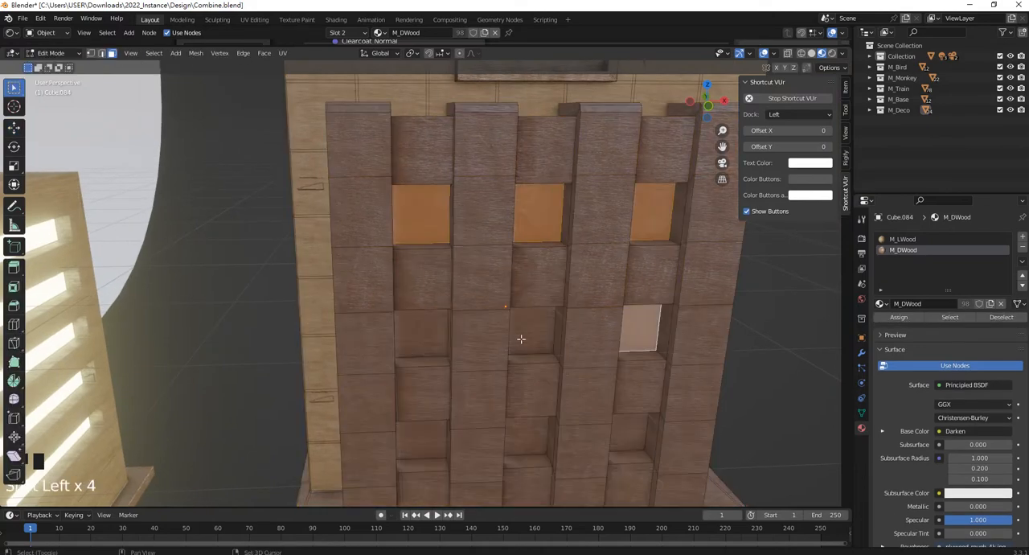
{"action": "left_click", "coordinate": [532, 330], "text": "shift"}
{"action": "left_click", "coordinate": [421, 333], "text": "shift"}
{"action": "left_click", "coordinate": [421, 440], "text": "shift"}
{"action": "left_click", "coordinate": [513, 434], "text": "shift"}
Add the three ground-floor recesses of the front base and the side wall's window recesses to the selection.
{"action": "middle_click_drag", "start_coordinate": [518, 432], "coordinate": [402, 352]}
{"action": "scroll", "coordinate": [506, 302], "scroll_direction": "down", "scroll_amount": 2}
{"action": "left_click", "coordinate": [375, 339], "text": "shift"}
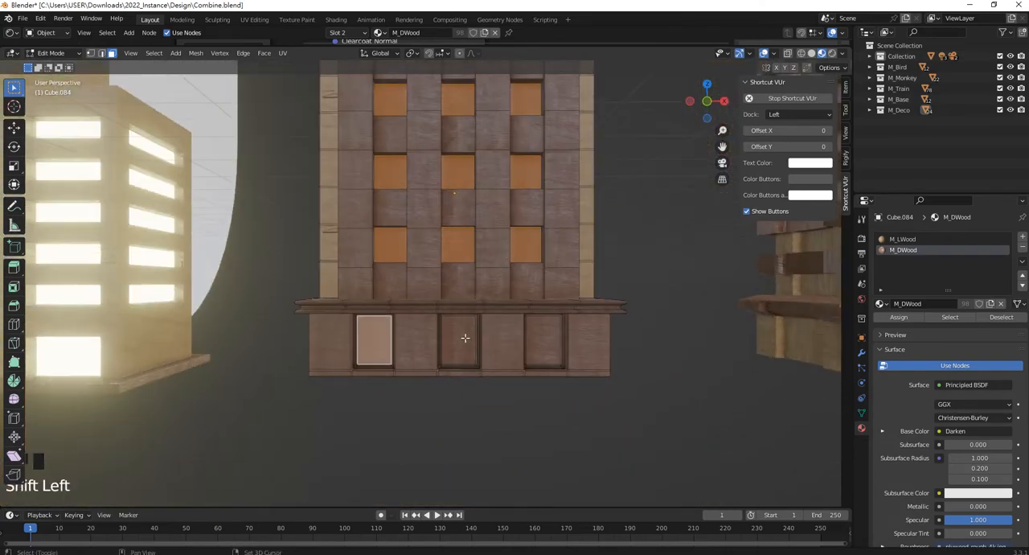
{"action": "left_click", "coordinate": [459, 339], "text": "shift"}
{"action": "left_click", "coordinate": [542, 339], "text": "shift"}
{"action": "middle_click_drag", "start_coordinate": [574, 303], "coordinate": [517, 323]}
{"action": "left_click", "coordinate": [517, 323], "text": "shift"}
{"action": "left_click", "coordinate": [520, 252], "text": "shift"}
Extend the selection with the nine recessed window faces, three by three, on the rear facade.
{"action": "middle_click_drag", "start_coordinate": [519, 252], "coordinate": [413, 270], "text": "shift"}
{"action": "scroll", "coordinate": [296, 268], "scroll_direction": "up", "scroll_amount": 3}
{"action": "left_click", "coordinate": [259, 241], "text": "shift"}
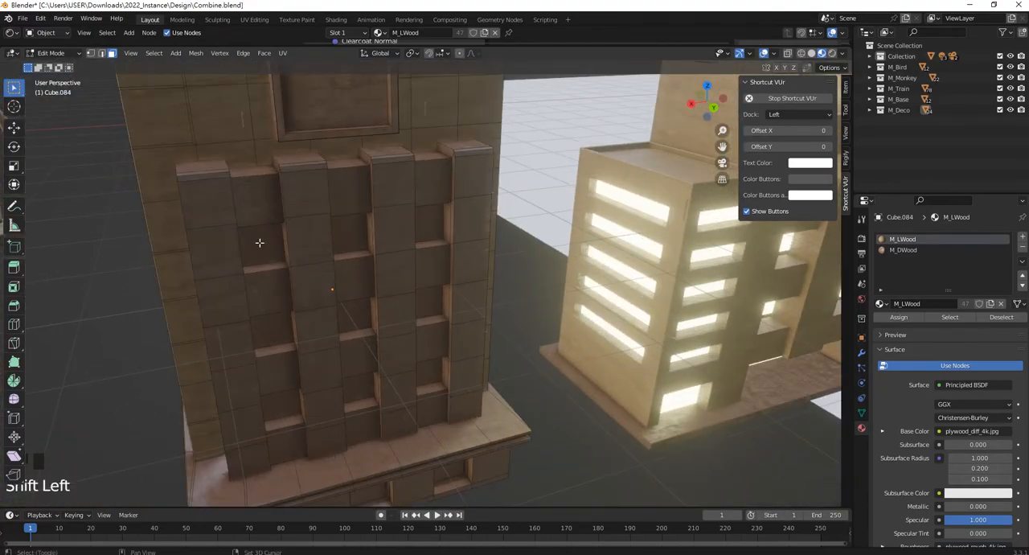
{"action": "left_click", "coordinate": [273, 329], "text": "shift"}
{"action": "left_click", "coordinate": [262, 244], "text": "shift"}
{"action": "left_click", "coordinate": [281, 405], "text": "shift"}
{"action": "left_click", "coordinate": [359, 388], "text": "shift"}
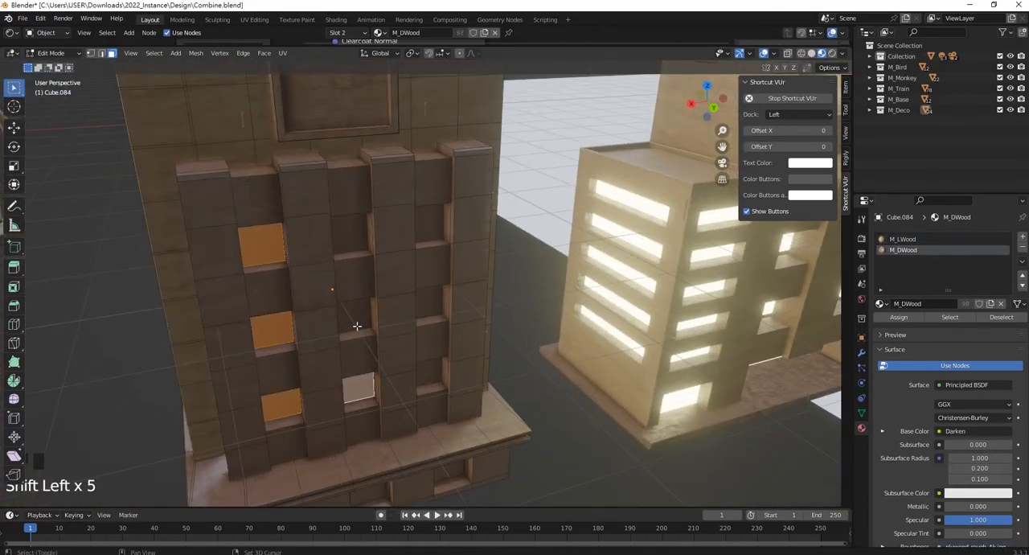
{"action": "left_click", "coordinate": [356, 325], "text": "shift"}
{"action": "left_click", "coordinate": [349, 238], "text": "shift"}
{"action": "left_click", "coordinate": [428, 302], "text": "shift"}
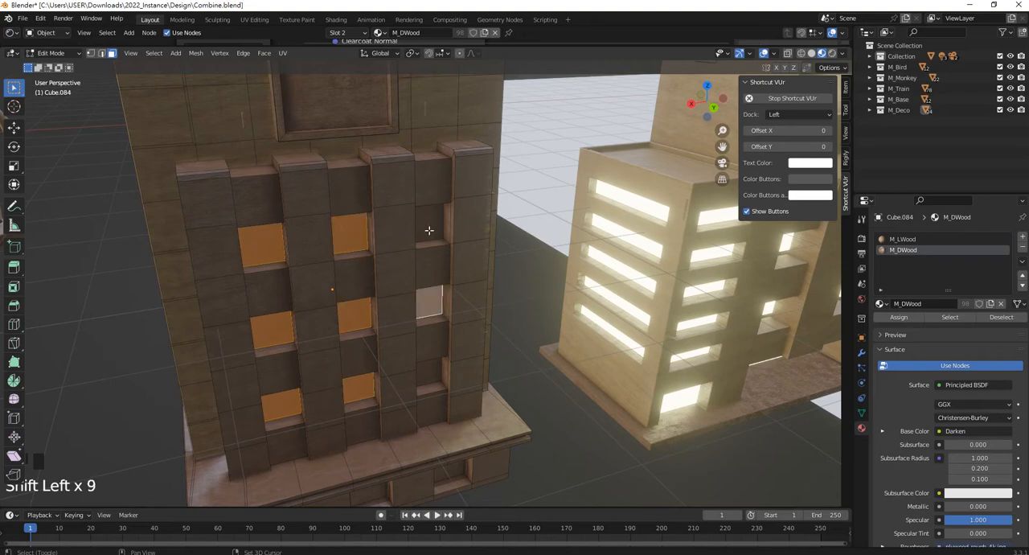
{"action": "left_click", "coordinate": [430, 222], "text": "shift"}
{"action": "left_click", "coordinate": [429, 370], "text": "shift"}
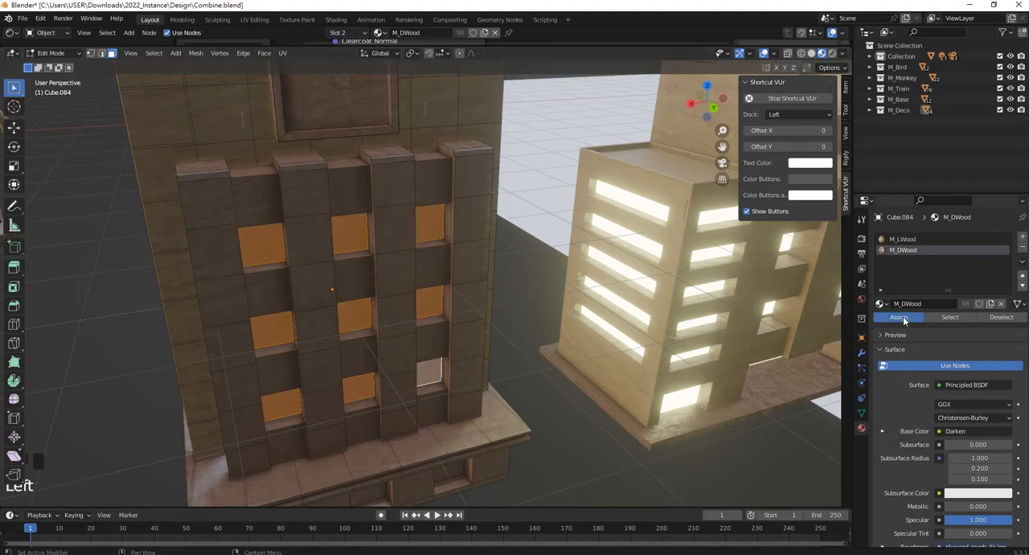
Add a third material slot to the building, choose M_Light for it and assign it to the selected window faces.
{"action": "scroll", "coordinate": [369, 261], "scroll_direction": "down", "scroll_amount": 3}
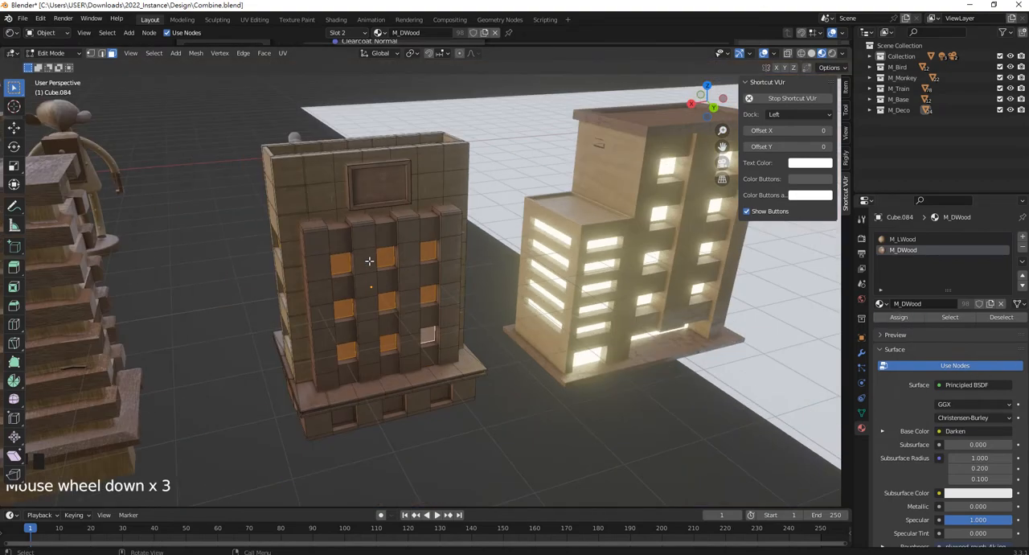
{"action": "left_click", "coordinate": [1022, 240]}
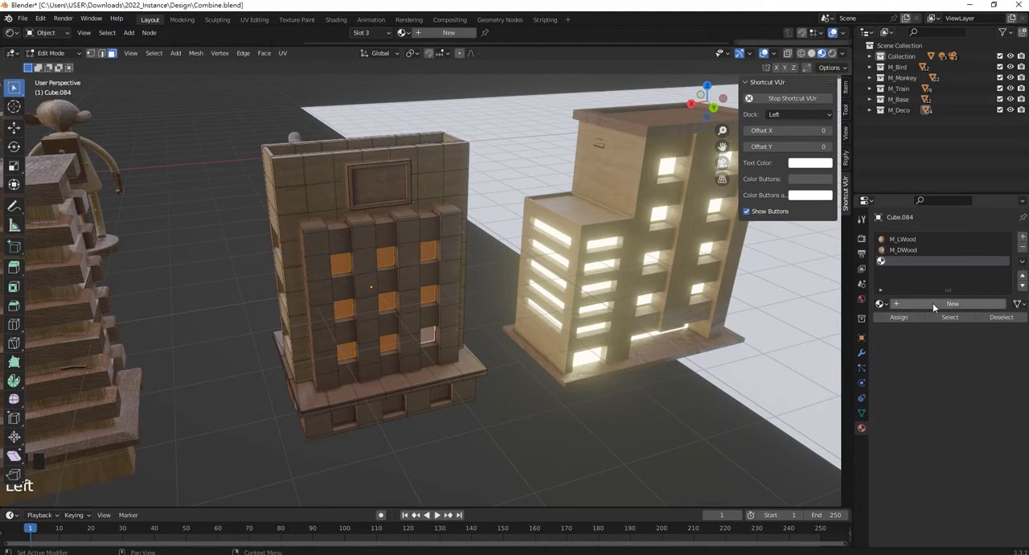
{"action": "left_click", "coordinate": [883, 304]}
{"action": "left_click", "coordinate": [911, 351]}
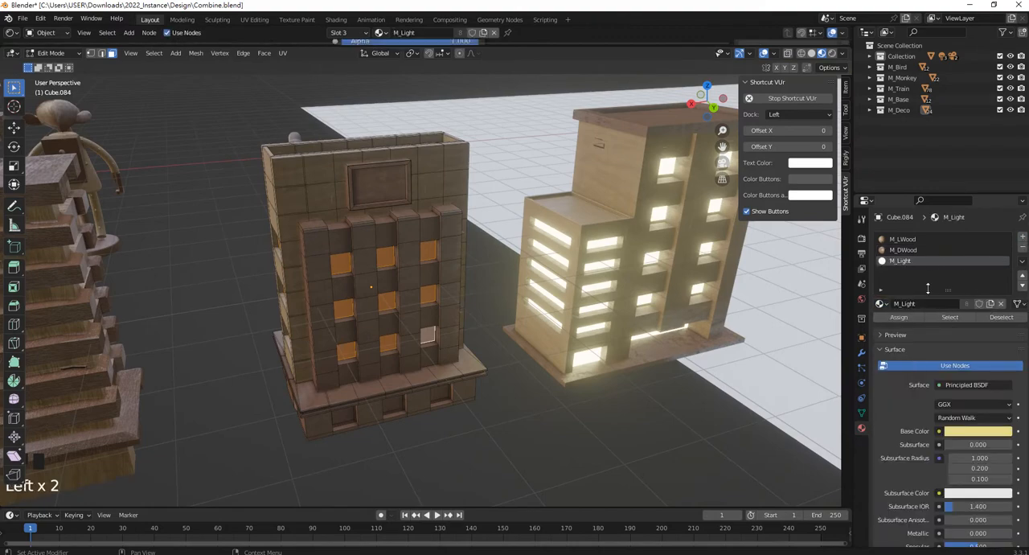
{"action": "left_click", "coordinate": [900, 319]}
Select the three ground-floor recesses on the rear base, assign M_Light to them and return to Object Mode.
{"action": "middle_click_drag", "start_coordinate": [377, 289], "coordinate": [399, 291]}
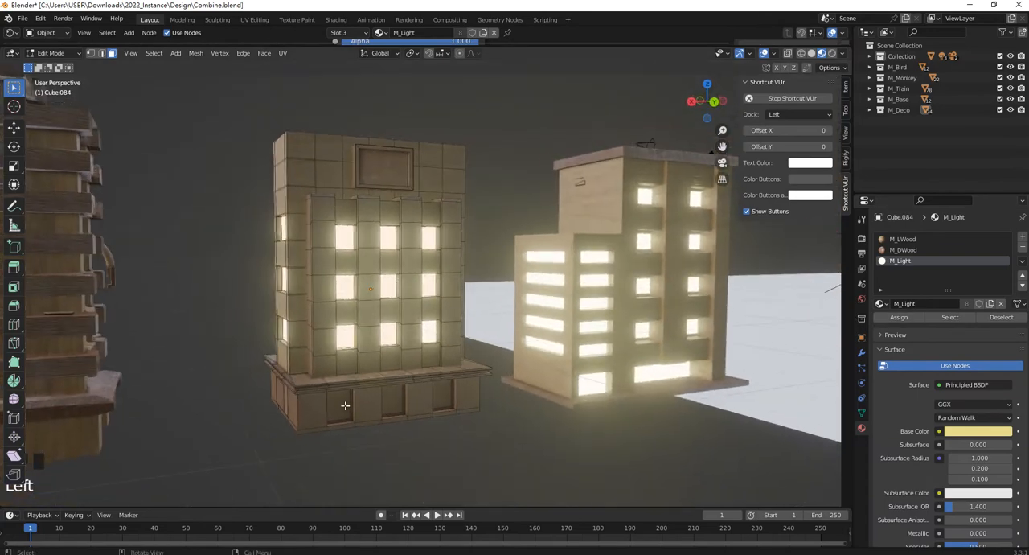
{"action": "left_click", "coordinate": [393, 400], "text": "shift"}
{"action": "left_click", "coordinate": [442, 393], "text": "shift"}
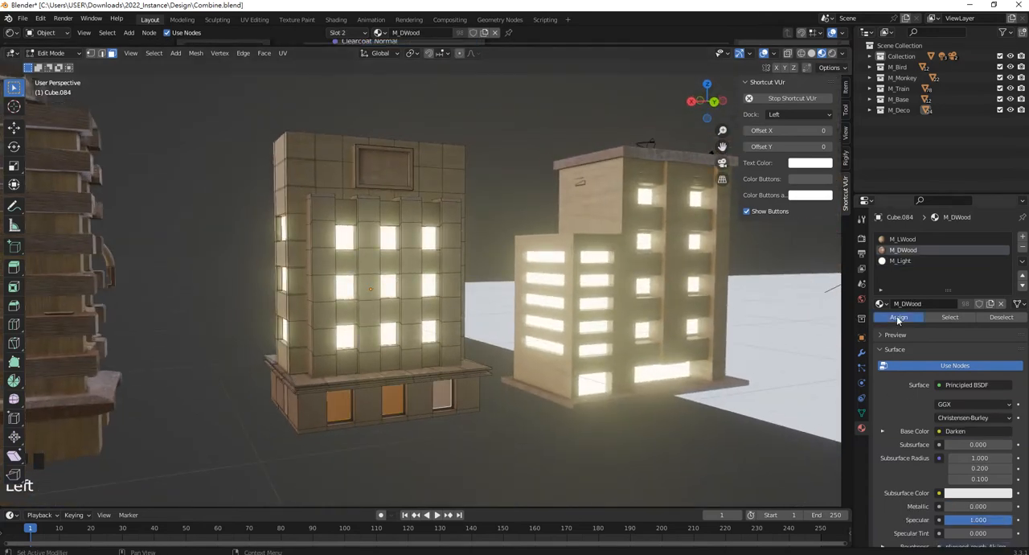
{"action": "left_click", "coordinate": [896, 260]}
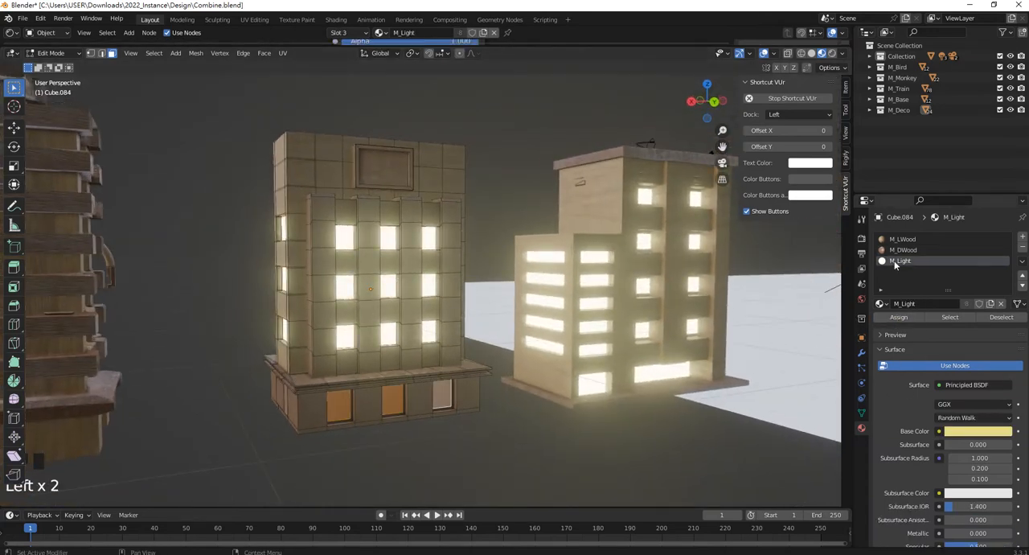
{"action": "left_click", "coordinate": [898, 317]}
{"action": "middle_click_drag", "start_coordinate": [450, 386], "coordinate": [535, 402]}
{"action": "left_click", "coordinate": [524, 419]}
{"action": "key", "text": "Tab"}
Select the tall building with horizontal bands standing behind the monkey figure.
{"action": "scroll", "coordinate": [600, 312], "scroll_direction": "down", "scroll_amount": 3}
{"action": "middle_click_drag", "start_coordinate": [588, 313], "coordinate": [464, 282], "text": "shift"}
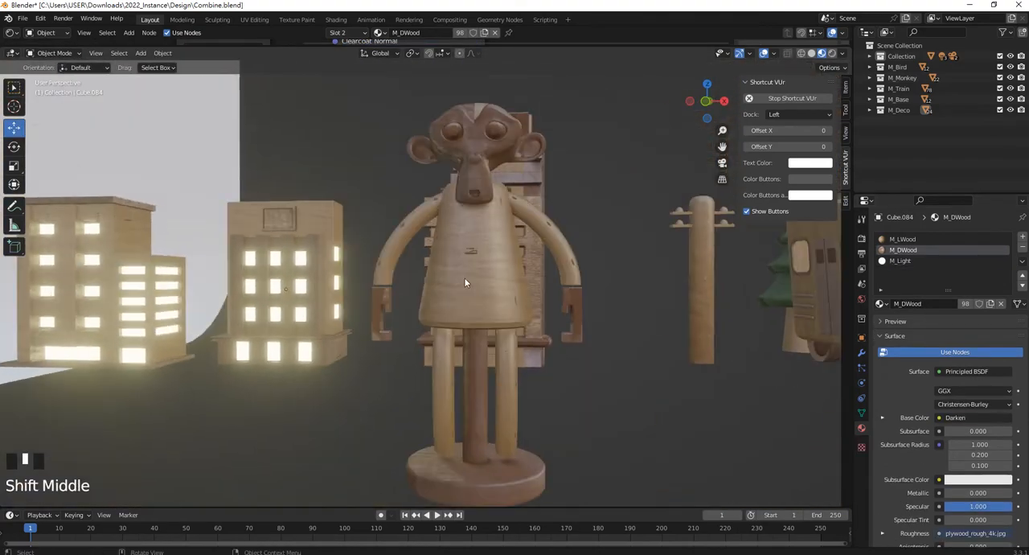
{"action": "middle_click_drag", "start_coordinate": [380, 243], "coordinate": [394, 283]}
{"action": "left_click", "coordinate": [477, 279]}
{"action": "scroll", "coordinate": [522, 279], "scroll_direction": "up", "scroll_amount": 3}
{"action": "middle_click_drag", "start_coordinate": [526, 279], "coordinate": [457, 283], "text": "shift"}
{"action": "scroll", "coordinate": [457, 283], "scroll_direction": "up", "scroll_amount": 1}
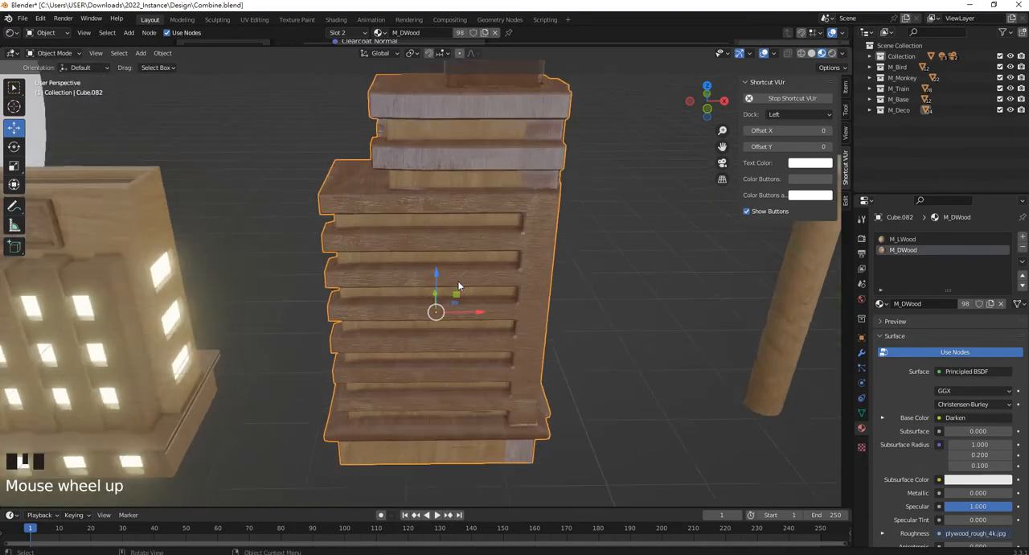
In Edit Mode, select all the banded building's linked geometry, unwrap it with Cube Projection and return to Object Mode.
{"action": "scroll", "coordinate": [457, 285], "scroll_direction": "down", "scroll_amount": 2}
{"action": "key", "text": "Tab"}
{"action": "left_click", "coordinate": [493, 250]}
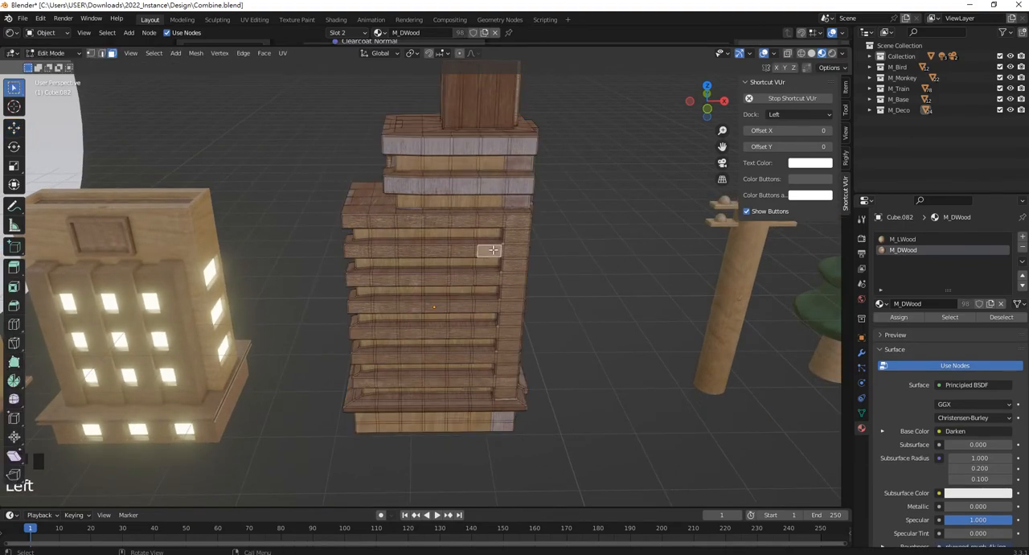
{"action": "key", "text": "ctrl+l"}
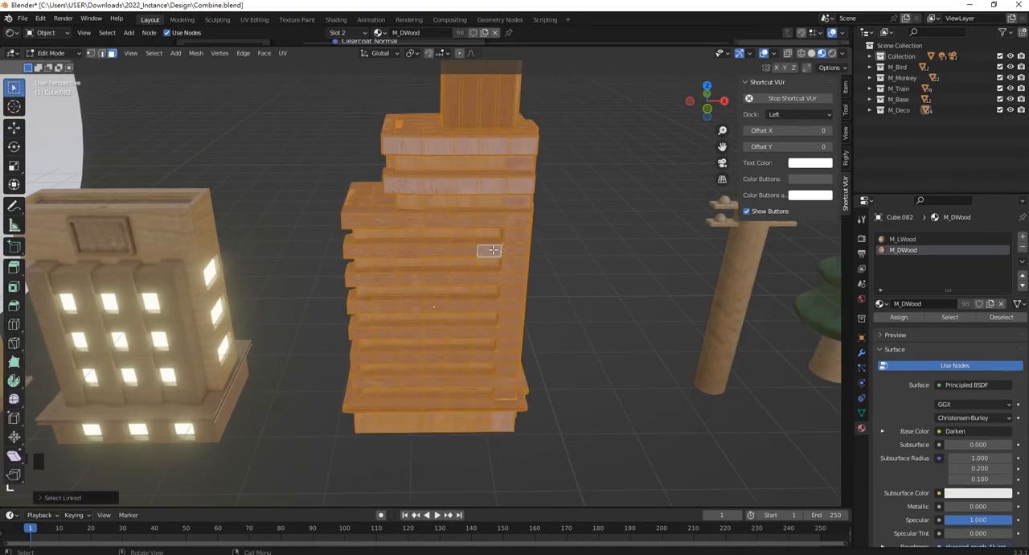
{"action": "key", "text": "u"}
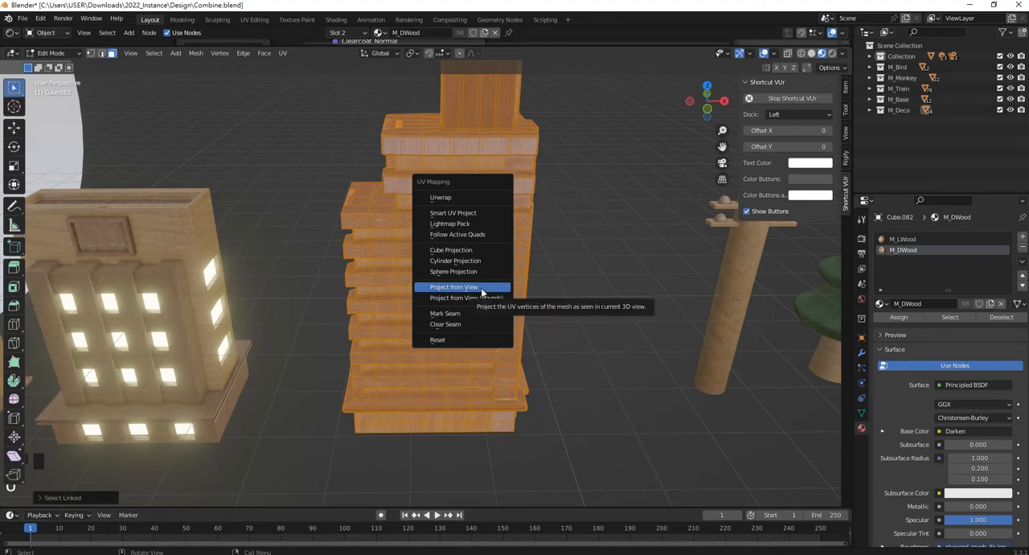
{"action": "left_click", "coordinate": [458, 249]}
{"action": "scroll", "coordinate": [569, 250], "scroll_direction": "up", "scroll_amount": 1}
{"action": "middle_click_drag", "start_coordinate": [544, 278], "coordinate": [526, 246]}
{"action": "scroll", "coordinate": [526, 246], "scroll_direction": "up", "scroll_amount": 3}
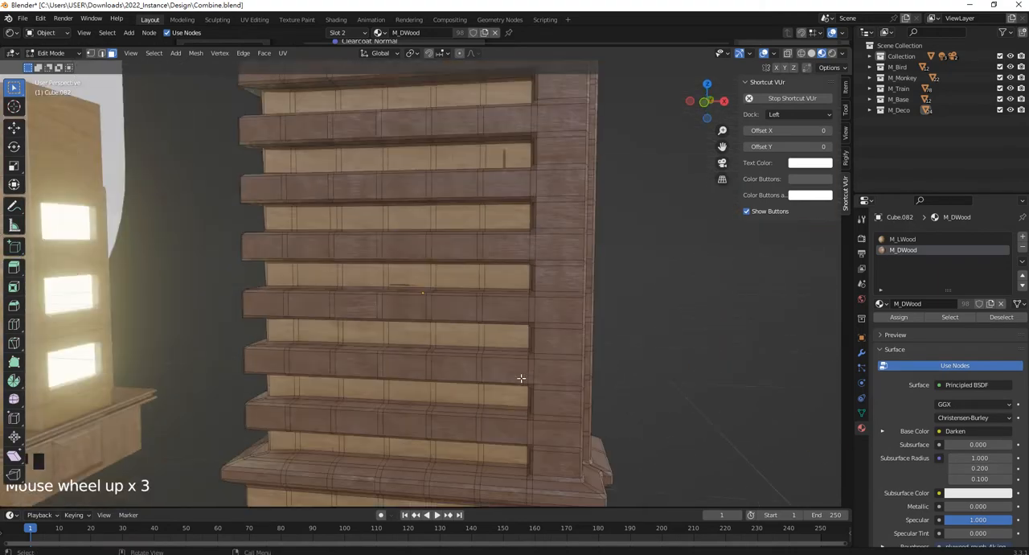
{"action": "scroll", "coordinate": [496, 357], "scroll_direction": "down", "scroll_amount": 3}
{"action": "key", "text": "Tab"}
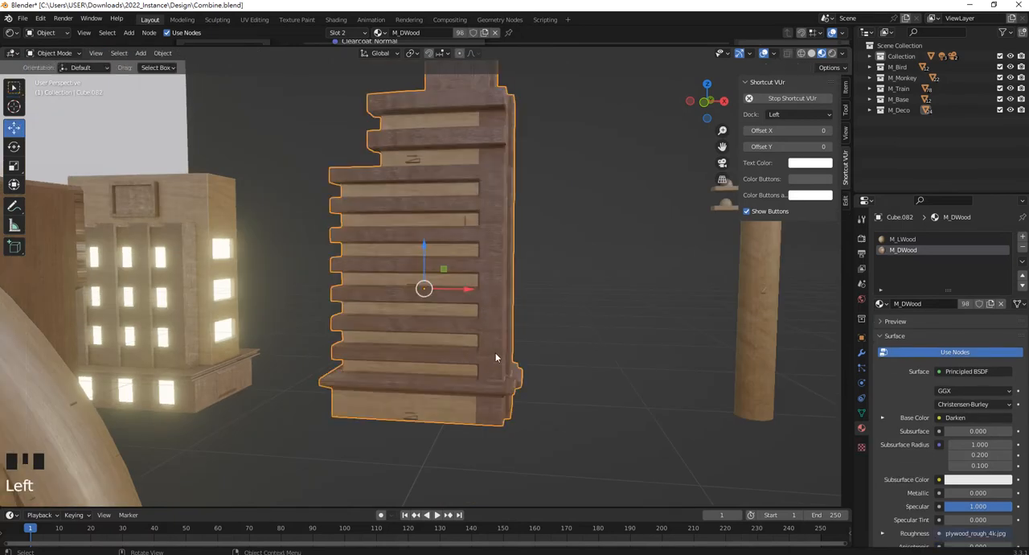
Isolate the banded building in Local View and show its base in front orthographic view.
{"action": "key", "text": "slash"}
{"action": "middle_click_drag", "start_coordinate": [501, 357], "coordinate": [523, 353]}
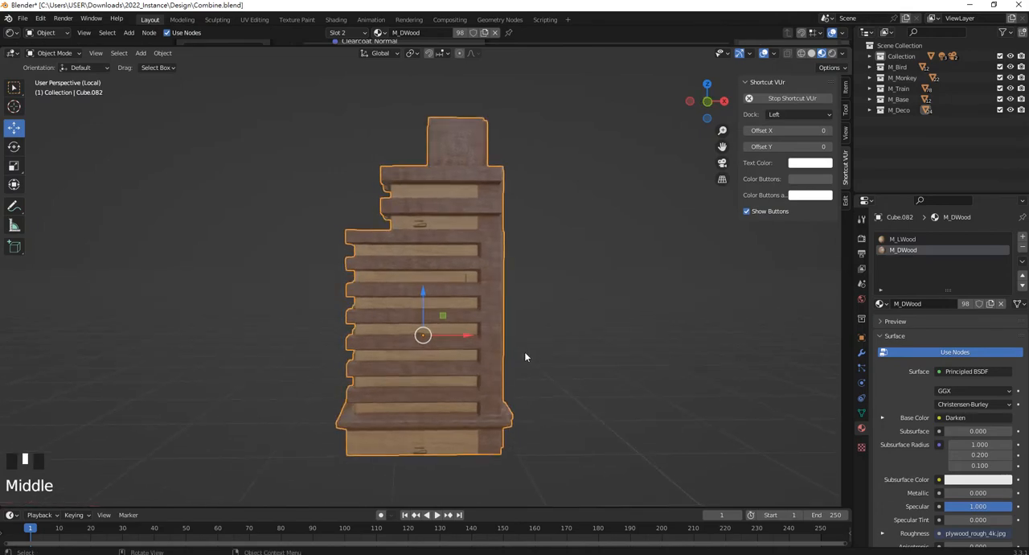
{"action": "key", "text": "KP_1"}
{"action": "scroll", "coordinate": [477, 412], "scroll_direction": "up", "scroll_amount": 3}
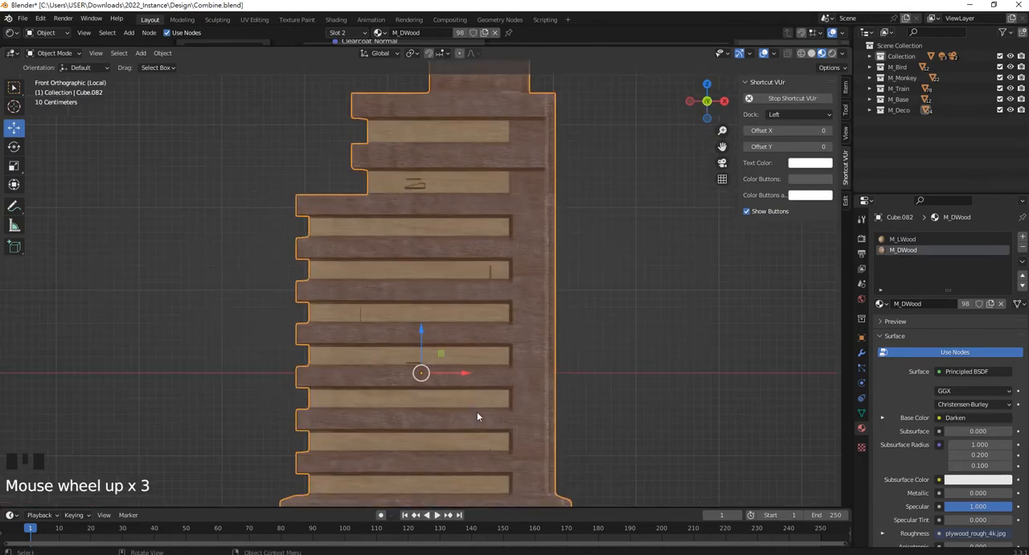
{"action": "middle_click_drag", "start_coordinate": [476, 412], "coordinate": [531, 246], "text": "shift"}
{"action": "scroll", "coordinate": [562, 305], "scroll_direction": "up", "scroll_amount": 3}
{"action": "middle_click_drag", "start_coordinate": [603, 374], "coordinate": [572, 347], "text": "shift"}
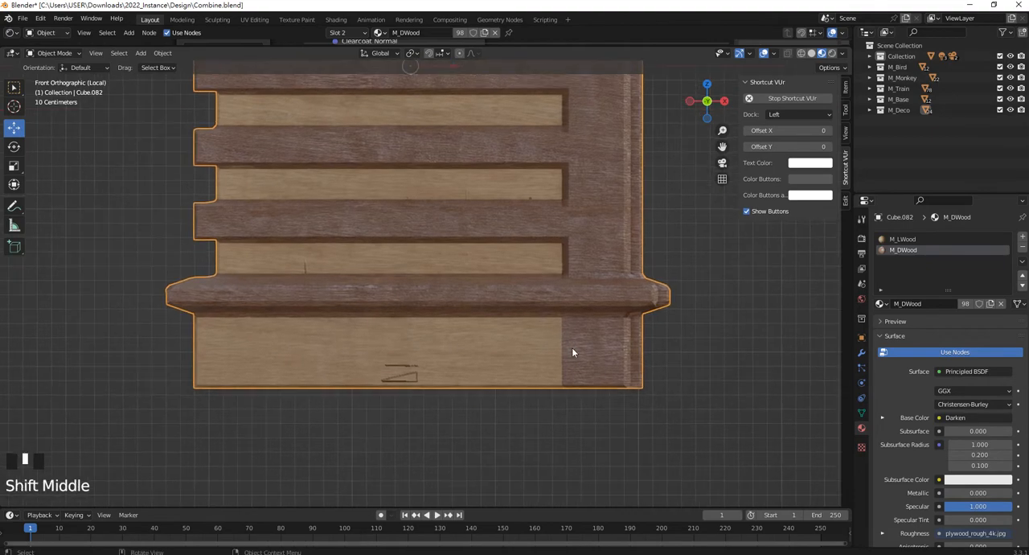
Select the whole base block below the lowest ledge in wireframe, assign M_LWood to it and return to Object Mode.
{"action": "key", "text": "Tab"}
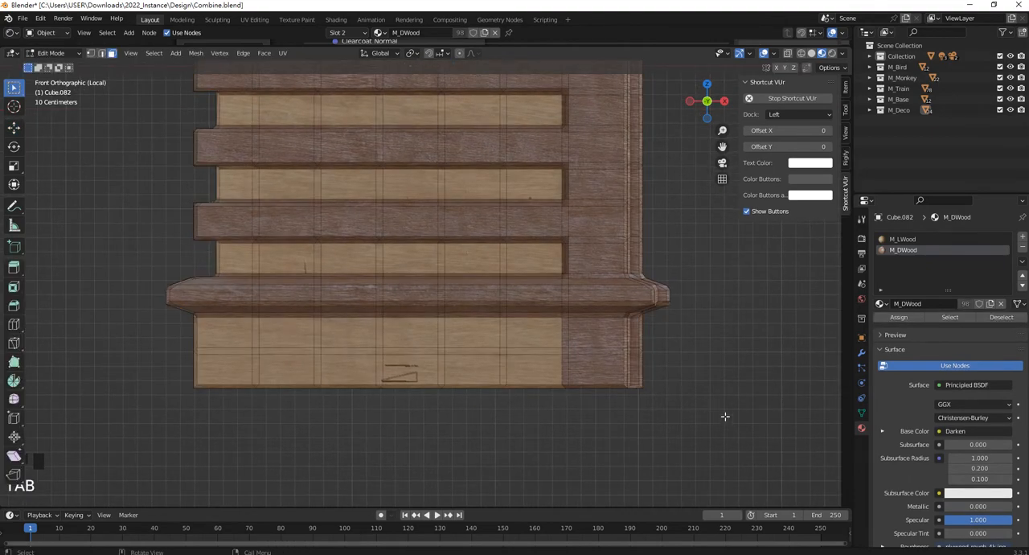
{"action": "left_click_drag", "start_coordinate": [725, 417], "coordinate": [130, 319]}
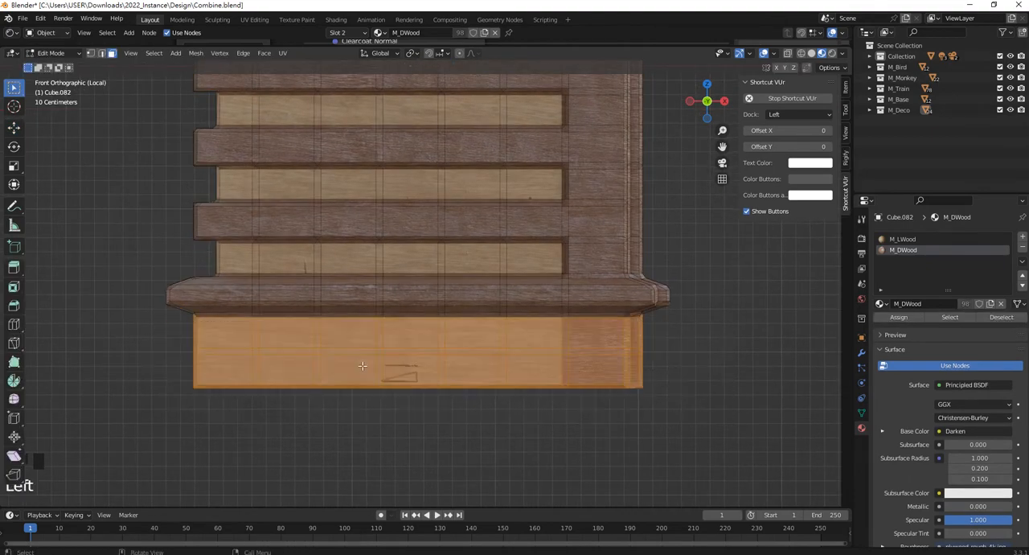
{"action": "key", "text": "z"}
{"action": "left_click", "coordinate": [712, 408]}
{"action": "left_click_drag", "start_coordinate": [712, 407], "coordinate": [153, 325]}
{"action": "left_click", "coordinate": [904, 240]}
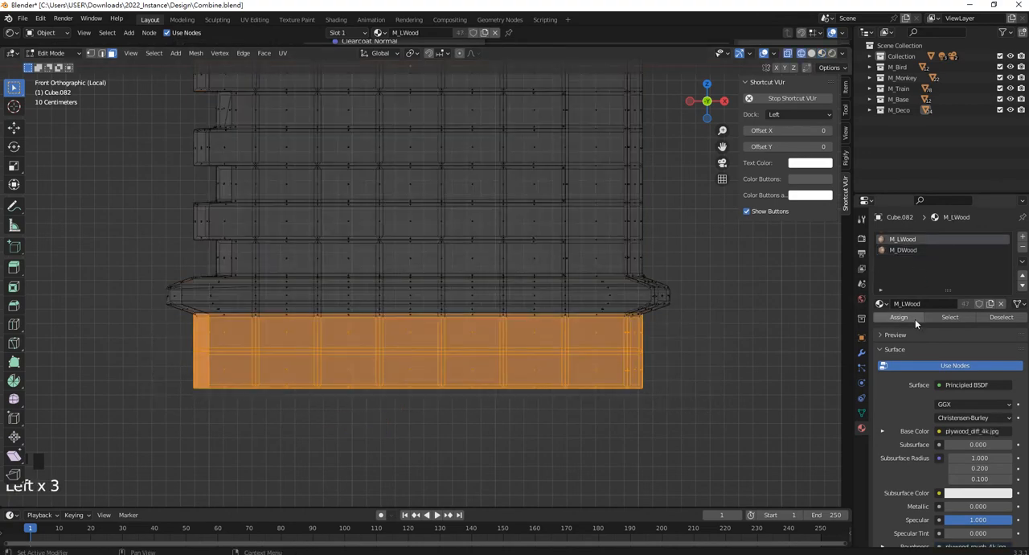
{"action": "left_click", "coordinate": [899, 317]}
{"action": "middle_click_drag", "start_coordinate": [498, 306], "coordinate": [498, 346], "text": "shift"}
{"action": "key", "text": "Tab"}
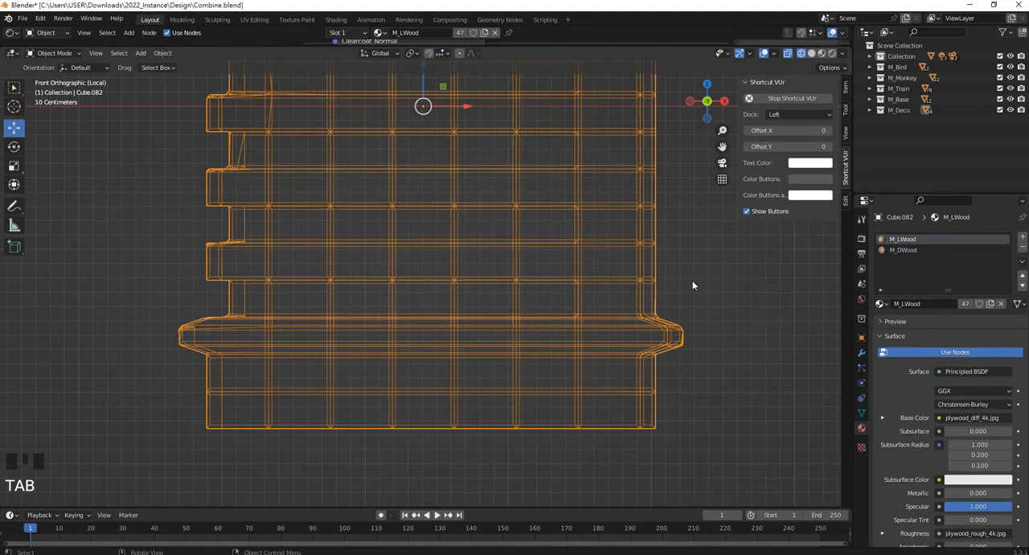
Switch back to Material Preview shading and deselect the building.
{"action": "key", "text": "z"}
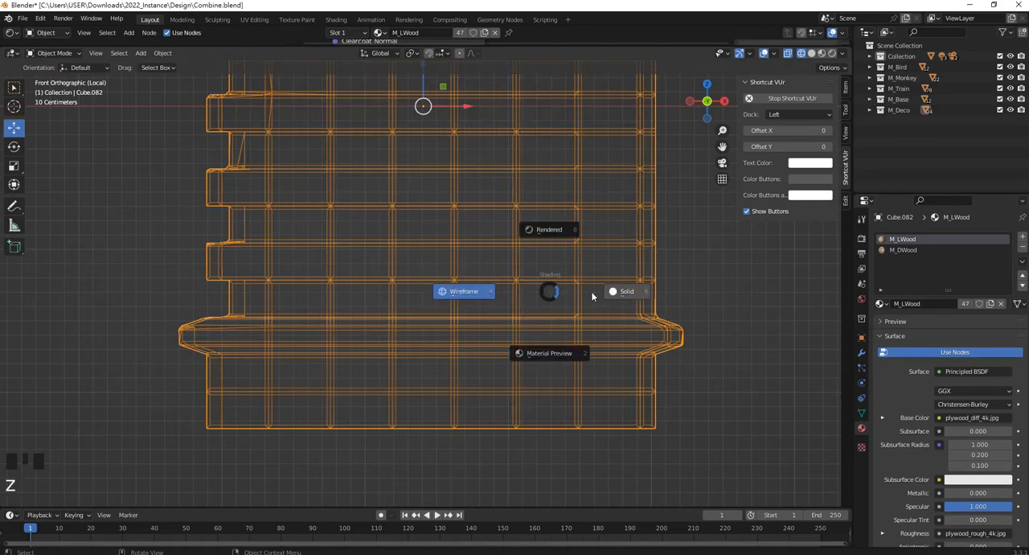
{"action": "left_click", "coordinate": [563, 353]}
{"action": "scroll", "coordinate": [618, 325], "scroll_direction": "down", "scroll_amount": 5}
{"action": "left_click", "coordinate": [619, 321]}
Examine the light panels, dark bands and base of the front facade for wood texture flaws.
{"action": "scroll", "coordinate": [427, 128], "scroll_direction": "up", "scroll_amount": 4}
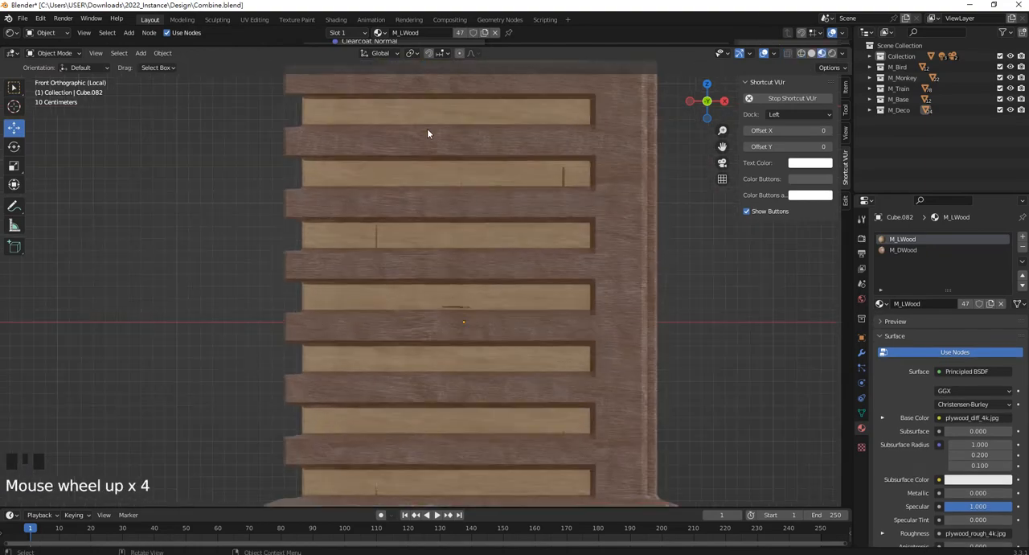
{"action": "middle_click_drag", "start_coordinate": [427, 129], "coordinate": [496, 245], "text": "shift"}
{"action": "scroll", "coordinate": [518, 206], "scroll_direction": "up", "scroll_amount": 1}
{"action": "middle_click_drag", "start_coordinate": [518, 206], "coordinate": [512, 239], "text": "shift"}
{"action": "scroll", "coordinate": [494, 246], "scroll_direction": "up", "scroll_amount": 1}
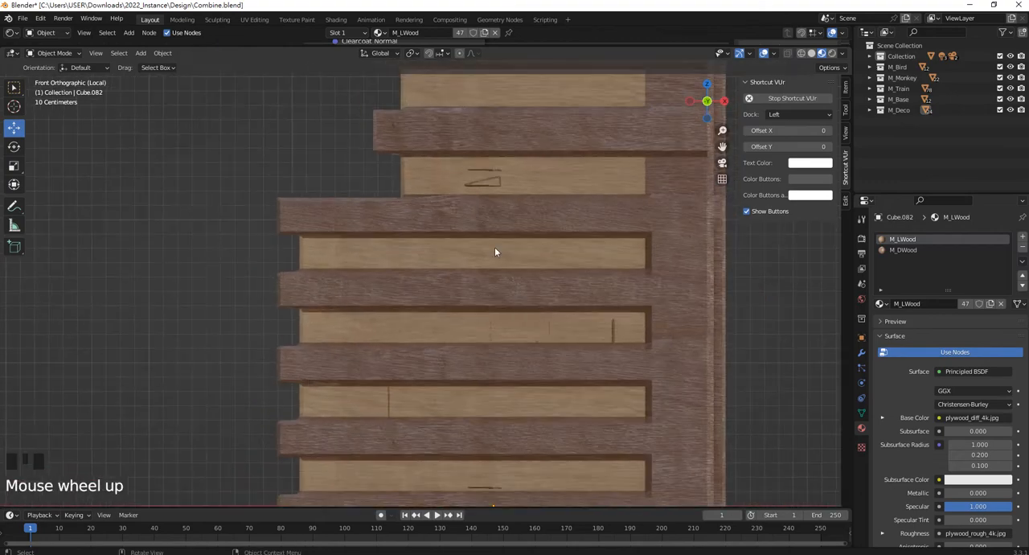
{"action": "middle_click_drag", "start_coordinate": [511, 172], "coordinate": [496, 226], "text": "shift"}
{"action": "scroll", "coordinate": [507, 280], "scroll_direction": "down", "scroll_amount": 1}
{"action": "middle_click_drag", "start_coordinate": [507, 281], "coordinate": [507, 368], "text": "shift"}
{"action": "scroll", "coordinate": [527, 194], "scroll_direction": "up", "scroll_amount": 2}
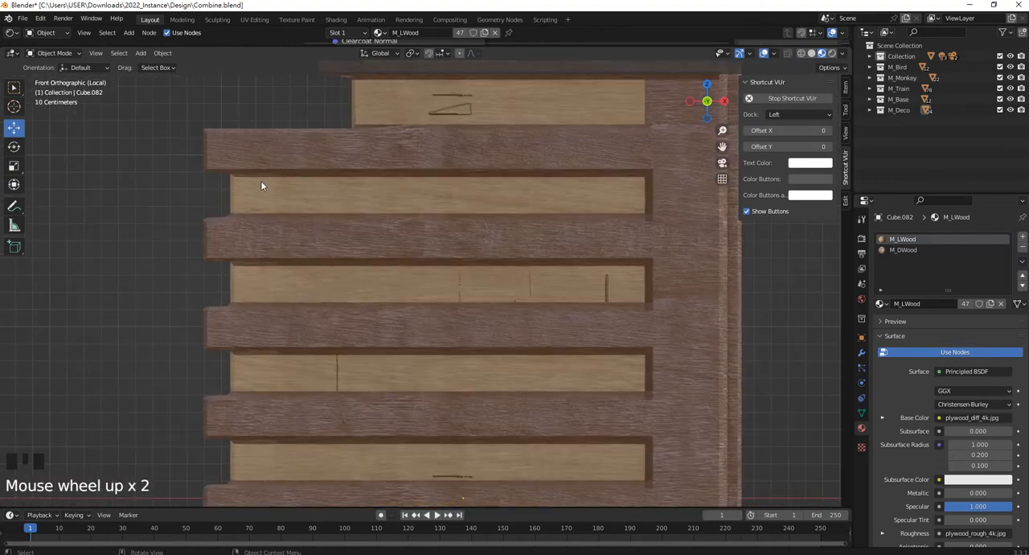
{"action": "scroll", "coordinate": [329, 197], "scroll_direction": "down", "scroll_amount": 2}
{"action": "scroll", "coordinate": [402, 306], "scroll_direction": "down", "scroll_amount": 1}
{"action": "middle_click_drag", "start_coordinate": [402, 305], "coordinate": [439, 298], "text": "shift"}
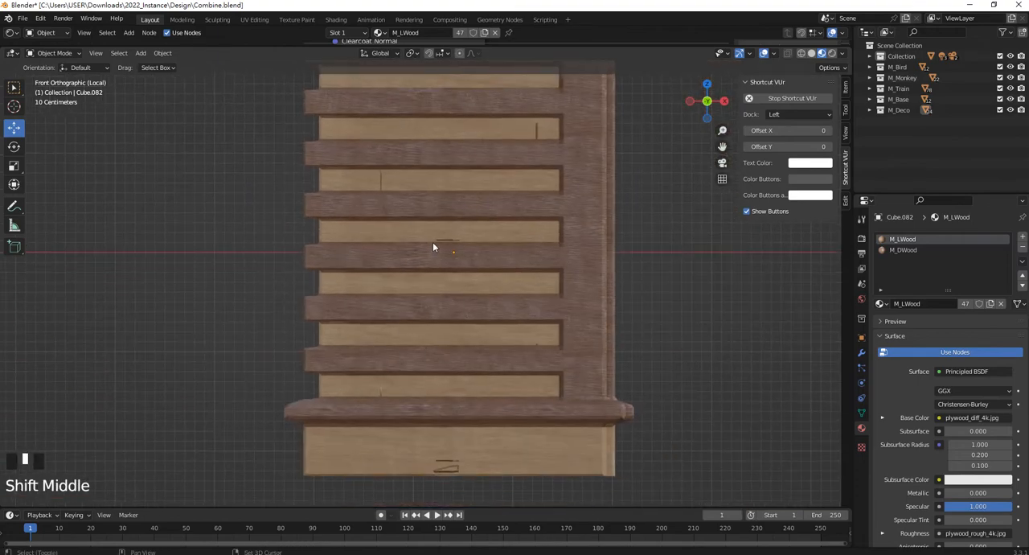
{"action": "middle_click_drag", "start_coordinate": [432, 247], "coordinate": [434, 253], "text": "shift"}
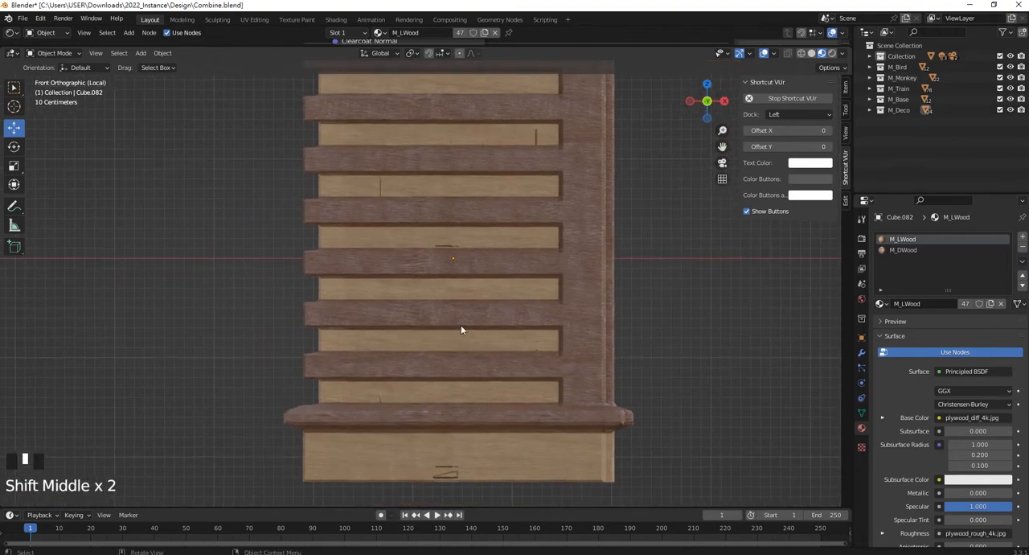
Select the seven light panels between the dark bands in wireframe, assign M_Light to them in a new material slot, and return to Object Mode.
{"action": "key", "text": "Tab"}
{"action": "key", "text": "z"}
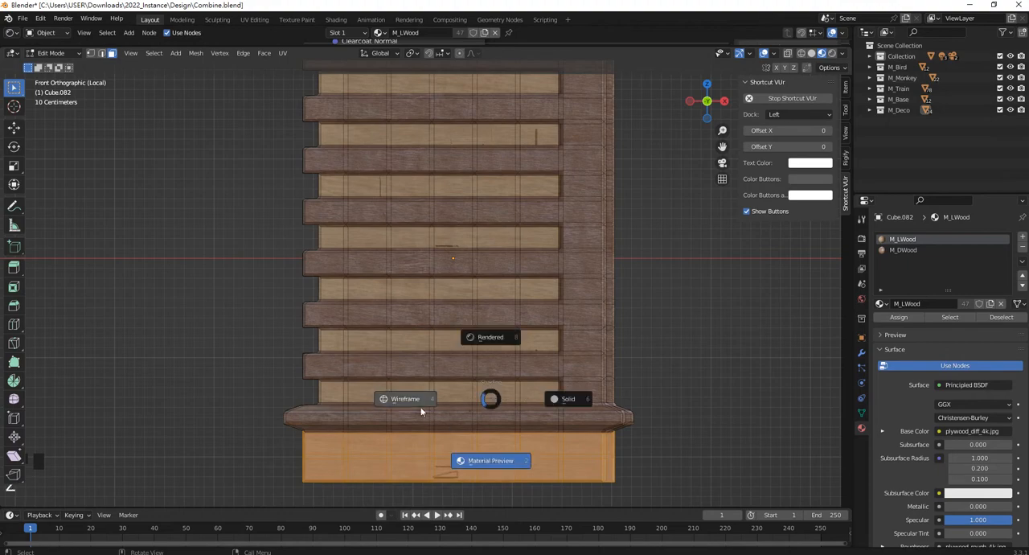
{"action": "left_click", "coordinate": [421, 411]}
{"action": "scroll", "coordinate": [590, 423], "scroll_direction": "down", "scroll_amount": 1}
{"action": "scroll", "coordinate": [585, 428], "scroll_direction": "up", "scroll_amount": 3}
{"action": "middle_click_drag", "start_coordinate": [585, 428], "coordinate": [559, 362], "text": "shift"}
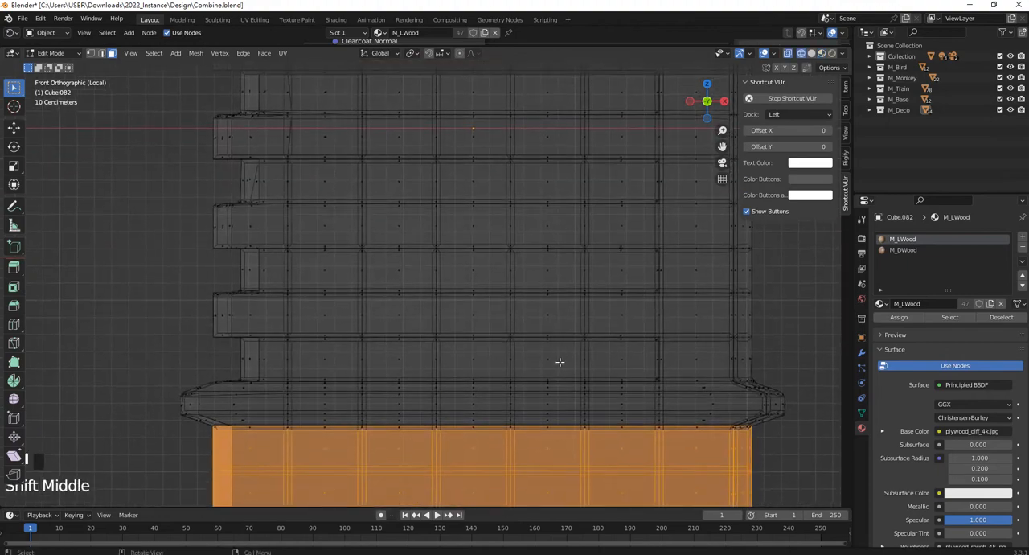
{"action": "left_click_drag", "start_coordinate": [634, 371], "coordinate": [215, 344]}
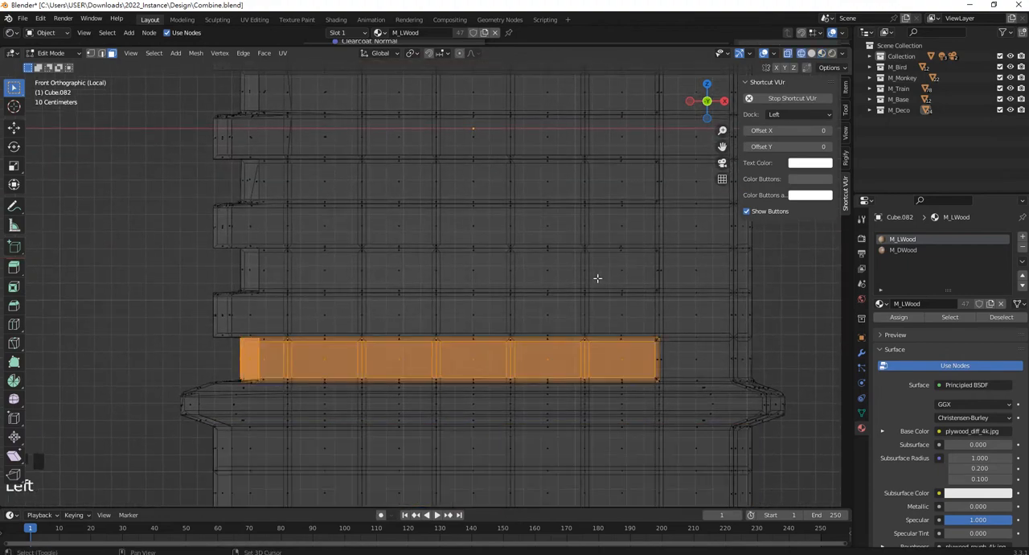
{"action": "left_click_drag", "start_coordinate": [635, 279], "coordinate": [224, 264], "text": "shift"}
{"action": "left_click_drag", "start_coordinate": [637, 192], "coordinate": [222, 175], "text": "shift"}
{"action": "middle_click_drag", "start_coordinate": [330, 146], "coordinate": [316, 297], "text": "shift"}
{"action": "left_click_drag", "start_coordinate": [624, 241], "coordinate": [206, 244], "text": "shift"}
{"action": "left_click_drag", "start_coordinate": [610, 158], "coordinate": [210, 148], "text": "shift"}
{"action": "middle_click_drag", "start_coordinate": [397, 163], "coordinate": [392, 306], "text": "shift"}
{"action": "left_click_drag", "start_coordinate": [618, 213], "coordinate": [206, 211], "text": "shift"}
{"action": "middle_click_drag", "start_coordinate": [379, 261], "coordinate": [373, 238], "text": "shift"}
{"action": "left_click_drag", "start_coordinate": [601, 188], "coordinate": [214, 186], "text": "shift"}
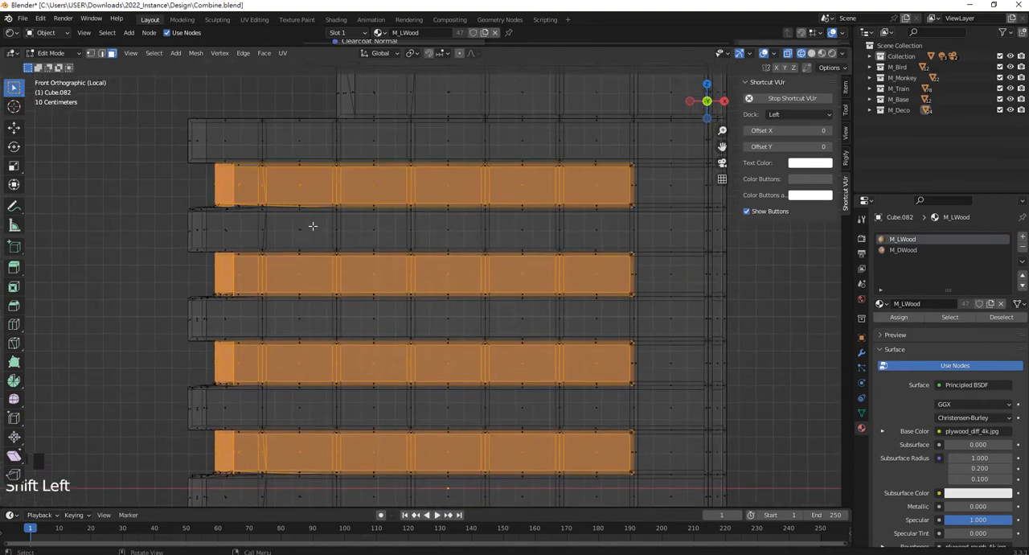
{"action": "scroll", "coordinate": [312, 225], "scroll_direction": "down", "scroll_amount": 4}
{"action": "middle_click_drag", "start_coordinate": [313, 226], "coordinate": [419, 166], "text": "shift"}
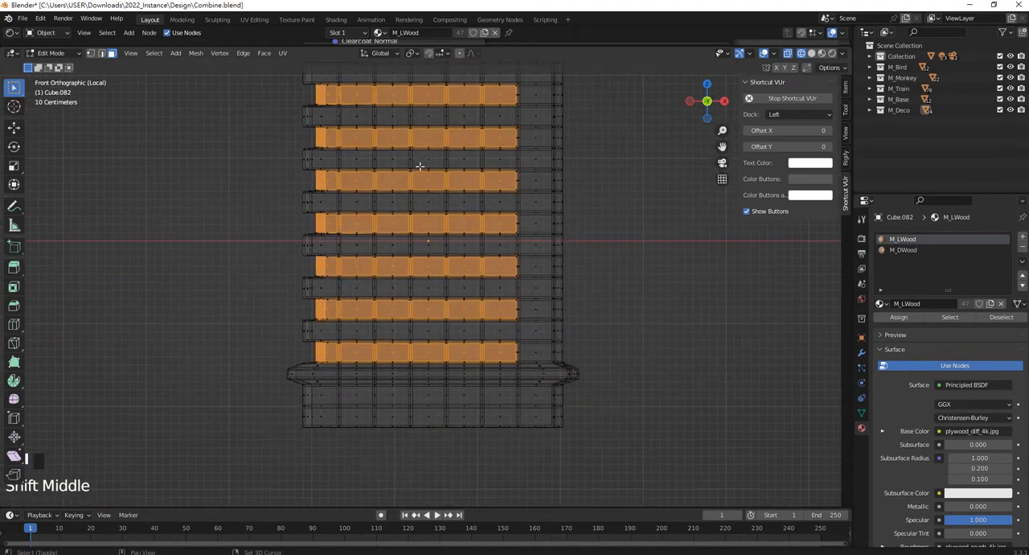
{"action": "left_click", "coordinate": [1021, 239]}
{"action": "left_click", "coordinate": [888, 303]}
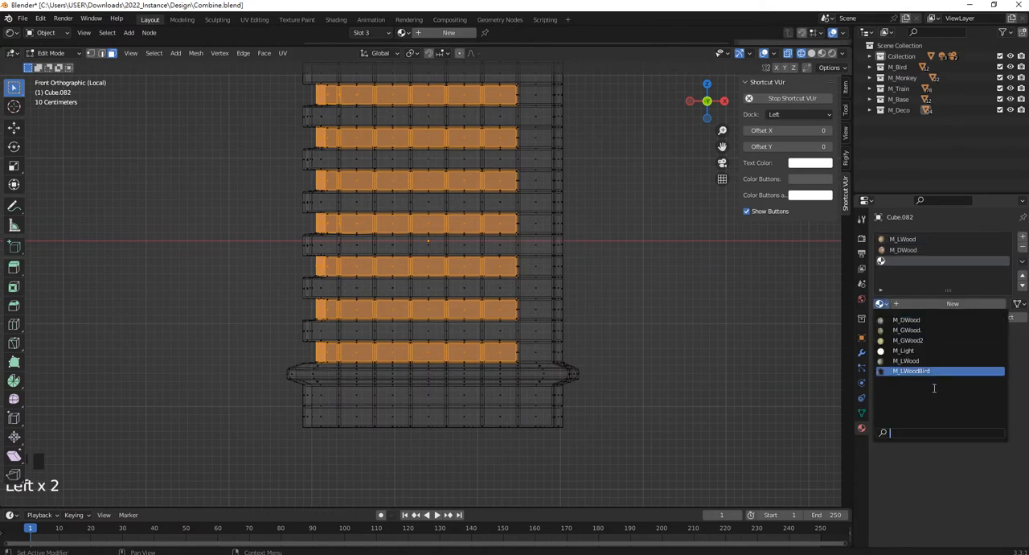
{"action": "left_click", "coordinate": [916, 356]}
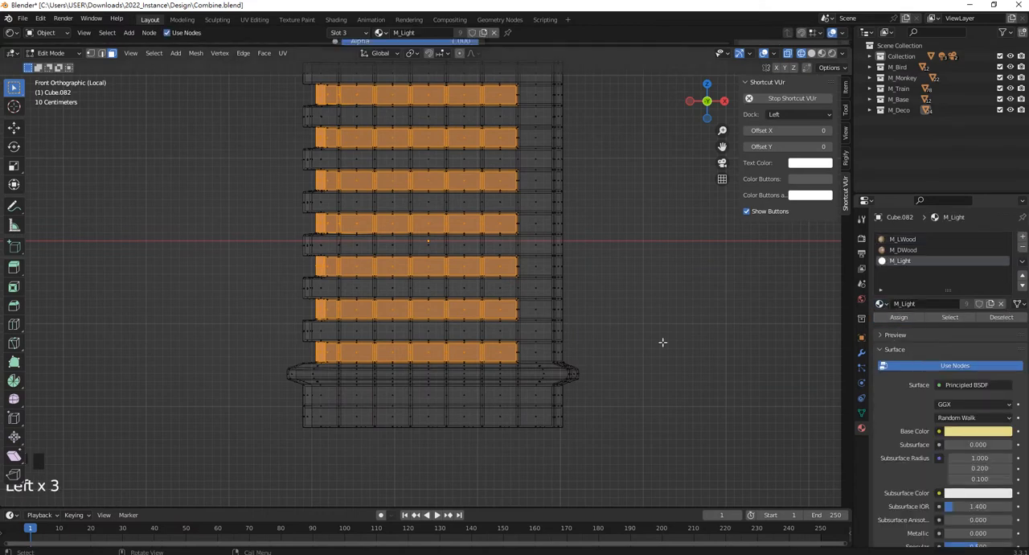
{"action": "key", "text": "Tab"}
{"action": "key", "text": "z"}
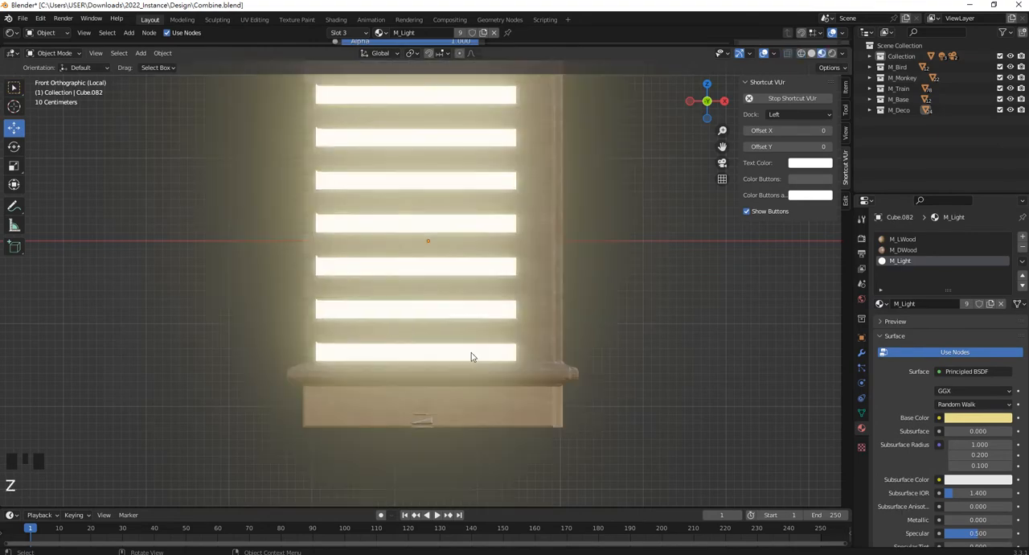
Leave Local View to show the banded building among the other toy-city buildings.
{"action": "scroll", "coordinate": [510, 319], "scroll_direction": "down", "scroll_amount": 6}
{"action": "middle_click_drag", "start_coordinate": [509, 318], "coordinate": [454, 329]}
{"action": "scroll", "coordinate": [486, 258], "scroll_direction": "up", "scroll_amount": 5}
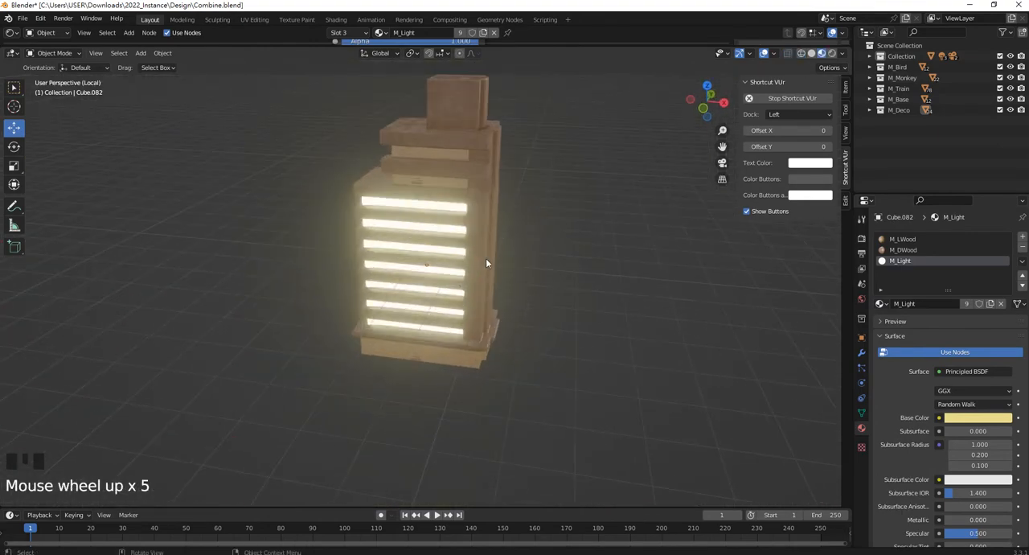
{"action": "middle_click_drag", "start_coordinate": [485, 258], "coordinate": [502, 271]}
{"action": "key", "text": "slash"}
Examine the lit strips and upper tiers of the banded building alongside the neighbouring buildings.
{"action": "scroll", "coordinate": [460, 248], "scroll_direction": "up", "scroll_amount": 3}
{"action": "scroll", "coordinate": [502, 271], "scroll_direction": "up", "scroll_amount": 4}
{"action": "middle_click_drag", "start_coordinate": [611, 254], "coordinate": [394, 233], "text": "shift"}
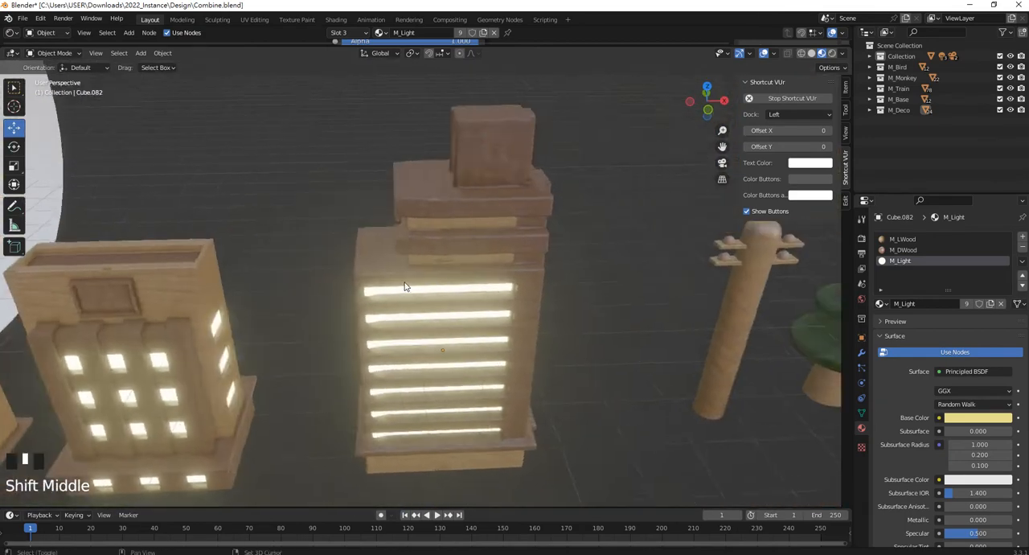
{"action": "scroll", "coordinate": [508, 206], "scroll_direction": "up", "scroll_amount": 3}
{"action": "middle_click_drag", "start_coordinate": [508, 206], "coordinate": [459, 233]}
{"action": "scroll", "coordinate": [367, 168], "scroll_direction": "down", "scroll_amount": 2}
{"action": "scroll", "coordinate": [368, 166], "scroll_direction": "up", "scroll_amount": 2}
{"action": "scroll", "coordinate": [513, 226], "scroll_direction": "down", "scroll_amount": 3}
{"action": "scroll", "coordinate": [499, 271], "scroll_direction": "down", "scroll_amount": 3}
{"action": "scroll", "coordinate": [526, 270], "scroll_direction": "up", "scroll_amount": 2}
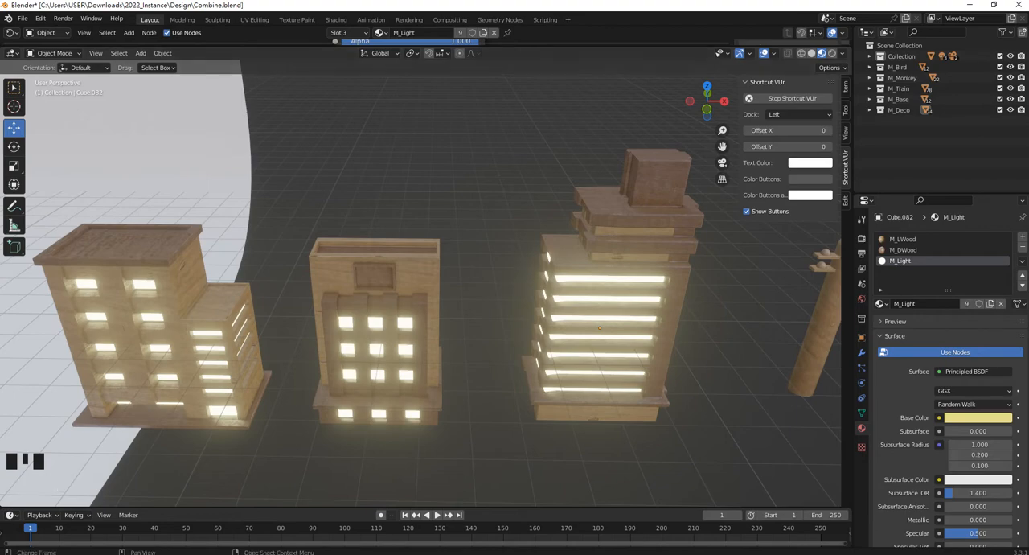
{"action": "left_click", "coordinate": [683, 554]}
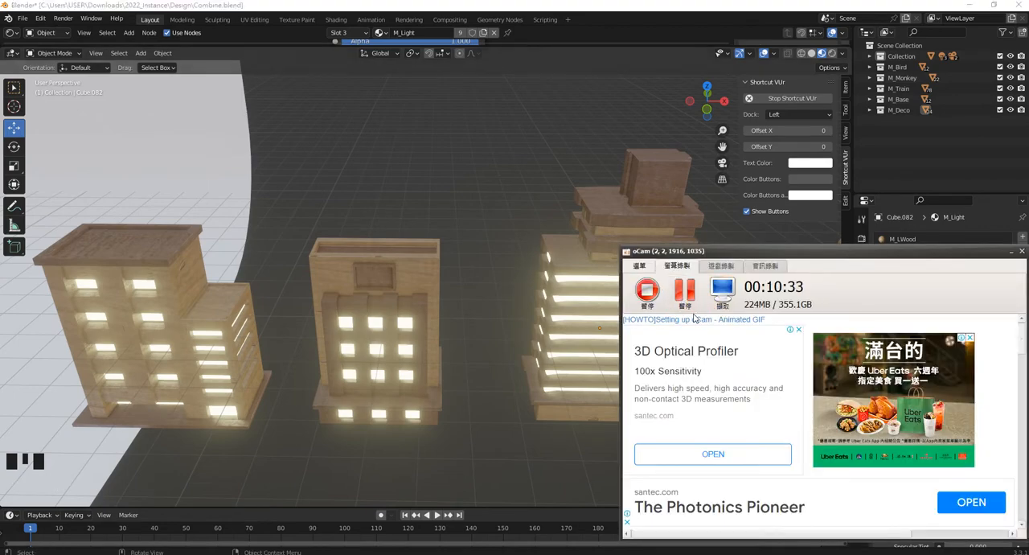
{"action": "left_click", "coordinate": [537, 182]}
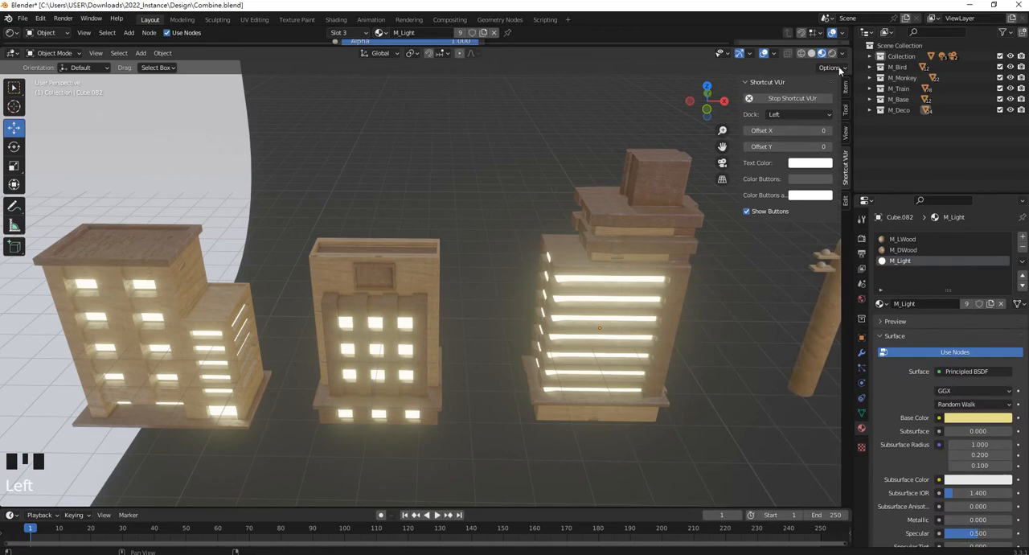
Enlarge the Shader Editor, select the middle building and display the full M_LWood node tree.
{"action": "left_click_drag", "start_coordinate": [682, 46], "coordinate": [675, 336]}
{"action": "left_click", "coordinate": [364, 418]}
{"action": "scroll", "coordinate": [295, 153], "scroll_direction": "down", "scroll_amount": 4}
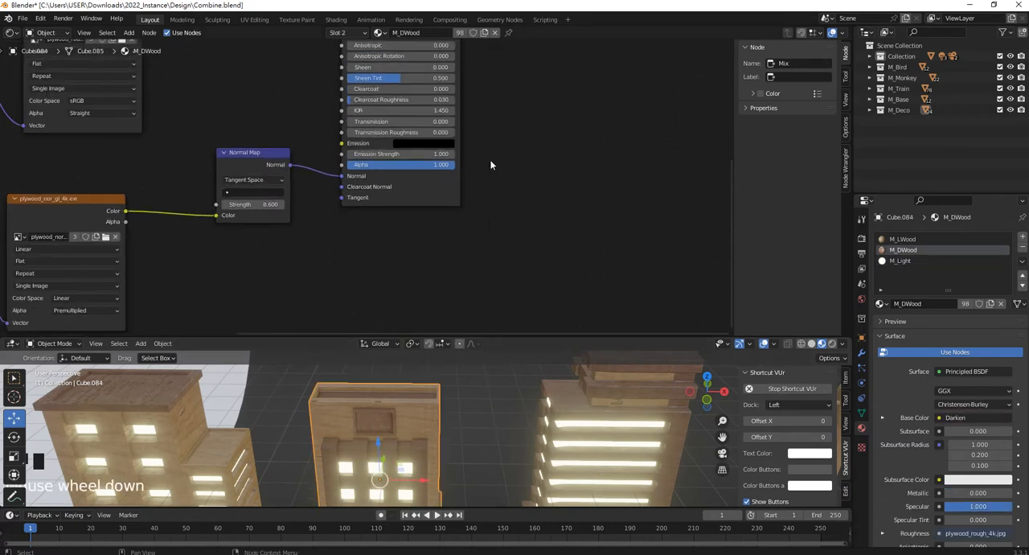
{"action": "middle_click_drag", "start_coordinate": [295, 154], "coordinate": [559, 155]}
{"action": "left_click", "coordinate": [911, 240]}
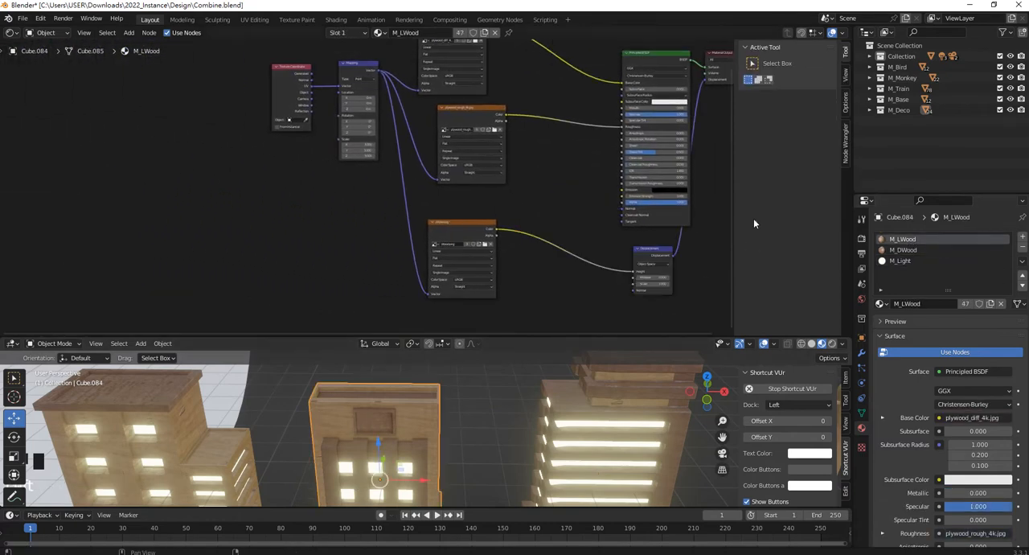
{"action": "key", "text": "Home"}
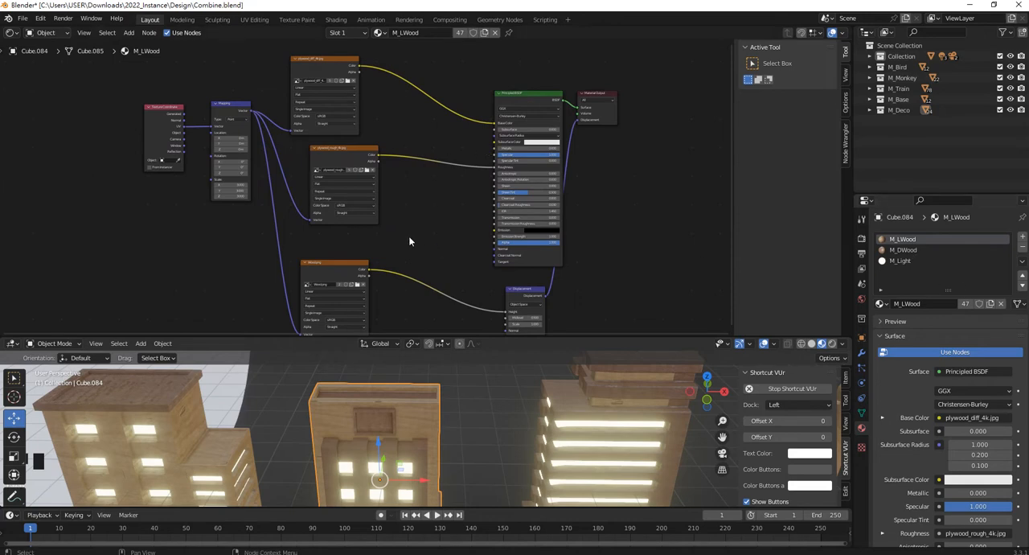
{"action": "middle_click_drag", "start_coordinate": [413, 239], "coordinate": [499, 233]}
{"action": "scroll", "coordinate": [360, 170], "scroll_direction": "up", "scroll_amount": 2}
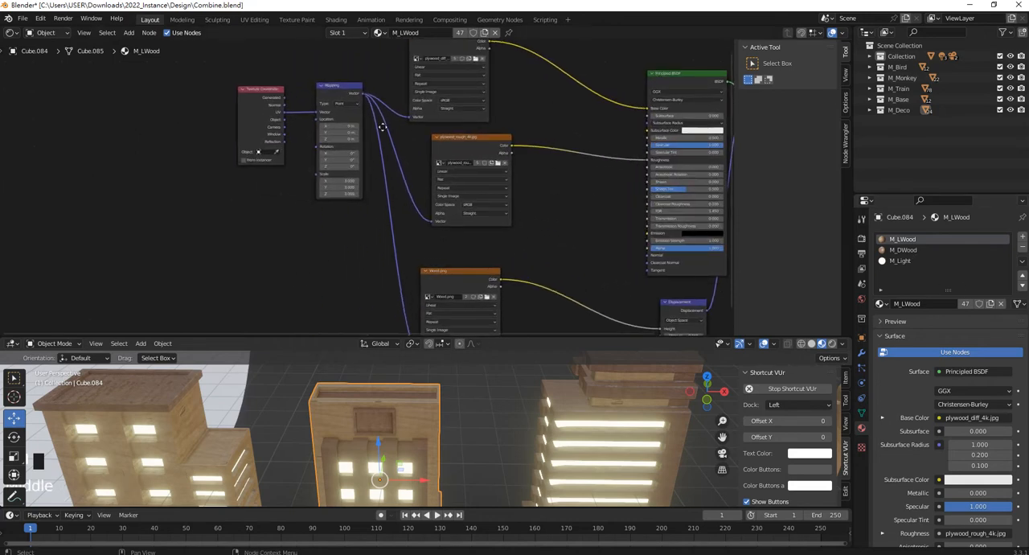
Align the plywood_rough_4k.jpg texture node beneath plywood_diff_4k.jpg and move the Principled BSDF node up beside them.
{"action": "middle_click_drag", "start_coordinate": [373, 154], "coordinate": [393, 188]}
{"action": "left_click_drag", "start_coordinate": [385, 271], "coordinate": [252, 62]}
{"action": "left_click_drag", "start_coordinate": [355, 120], "coordinate": [338, 174]}
{"action": "scroll", "coordinate": [544, 183], "scroll_direction": "up", "scroll_amount": 1}
{"action": "left_click_drag", "start_coordinate": [510, 176], "coordinate": [485, 178]}
{"action": "middle_click_drag", "start_coordinate": [557, 107], "coordinate": [468, 143]}
{"action": "scroll", "coordinate": [411, 116], "scroll_direction": "up", "scroll_amount": 4}
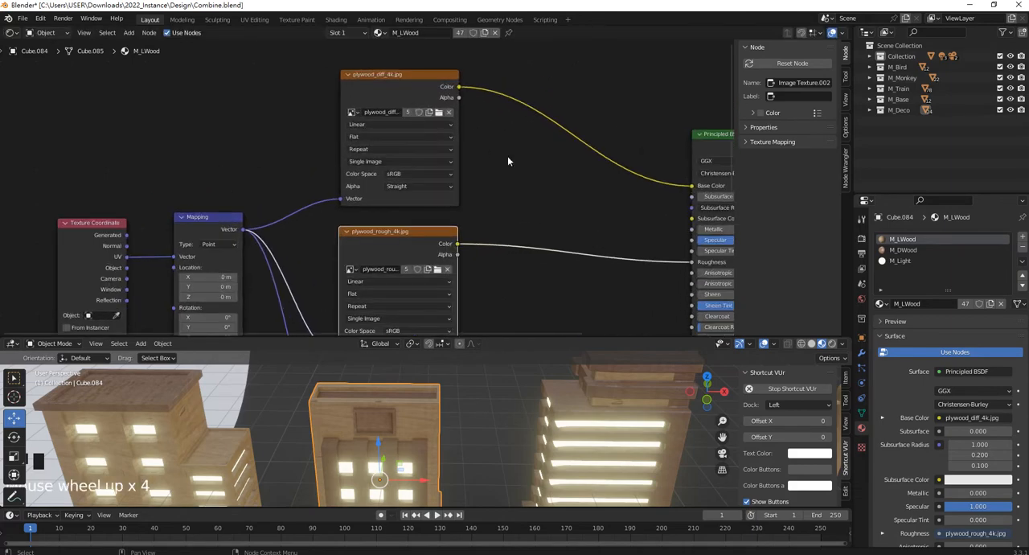
{"action": "scroll", "coordinate": [507, 161], "scroll_direction": "down", "scroll_amount": 1}
{"action": "middle_click_drag", "start_coordinate": [508, 161], "coordinate": [386, 173]}
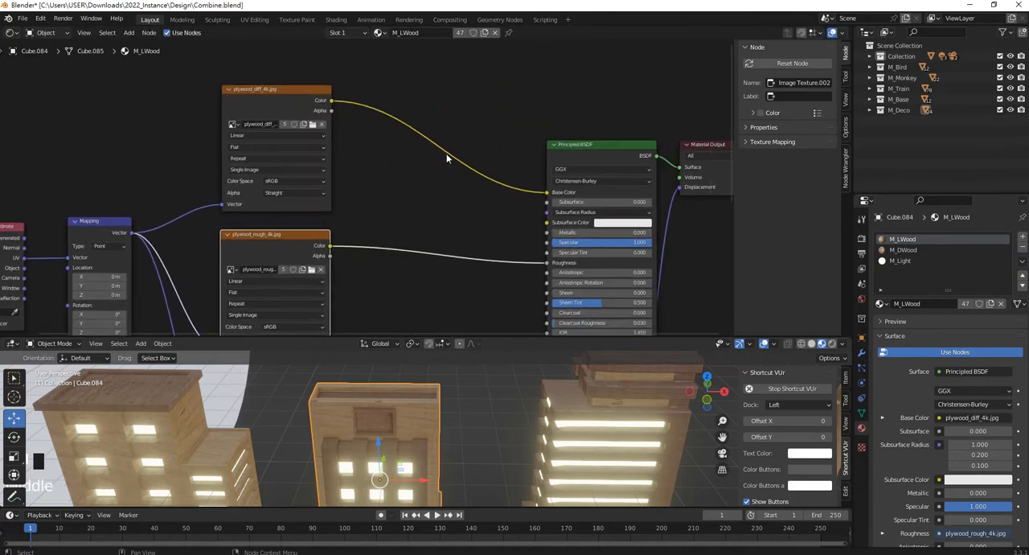
{"action": "left_click_drag", "start_coordinate": [595, 143], "coordinate": [600, 65]}
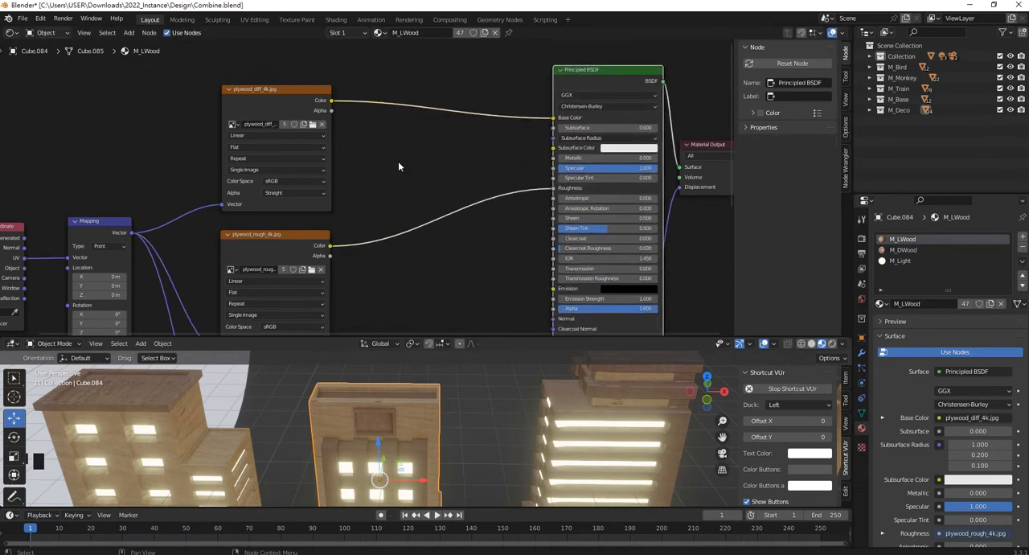
Align the Wood.png texture node beneath the plywood_rough_4k.jpg node in the M_LWood tree.
{"action": "scroll", "coordinate": [448, 152], "scroll_direction": "up", "scroll_amount": 2}
{"action": "scroll", "coordinate": [450, 151], "scroll_direction": "down", "scroll_amount": 2}
{"action": "middle_click_drag", "start_coordinate": [448, 164], "coordinate": [500, 77]}
{"action": "scroll", "coordinate": [410, 126], "scroll_direction": "up", "scroll_amount": 2}
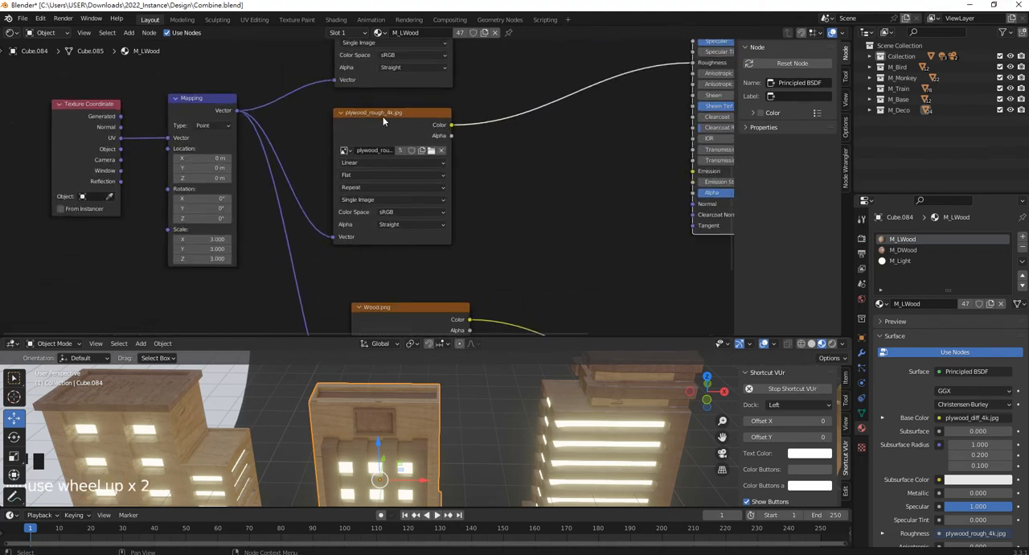
{"action": "middle_click_drag", "start_coordinate": [588, 123], "coordinate": [522, 152]}
{"action": "scroll", "coordinate": [450, 199], "scroll_direction": "down", "scroll_amount": 7}
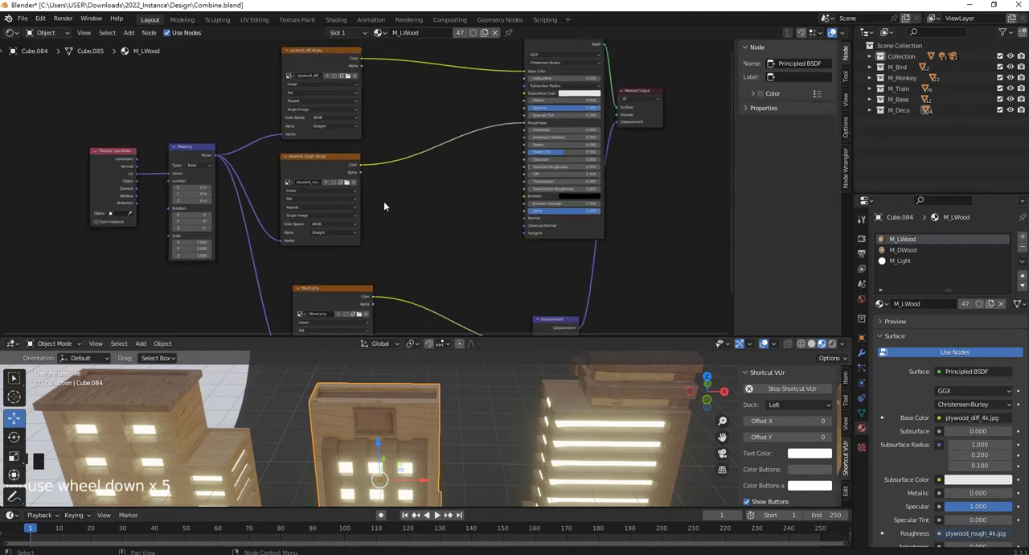
{"action": "middle_click_drag", "start_coordinate": [335, 278], "coordinate": [440, 214]}
{"action": "scroll", "coordinate": [438, 215], "scroll_direction": "up", "scroll_amount": 3}
{"action": "left_click_drag", "start_coordinate": [449, 215], "coordinate": [433, 203]}
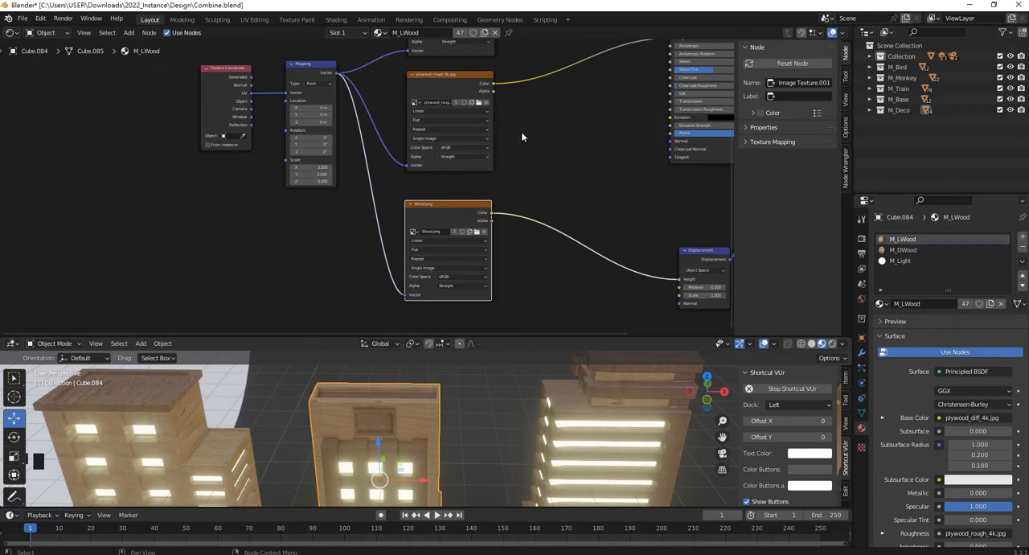
Delete the plywood_rough_4k.jpg texture node from the M_LWood material.
{"action": "middle_click_drag", "start_coordinate": [521, 136], "coordinate": [515, 240]}
{"action": "left_click", "coordinate": [410, 196]}
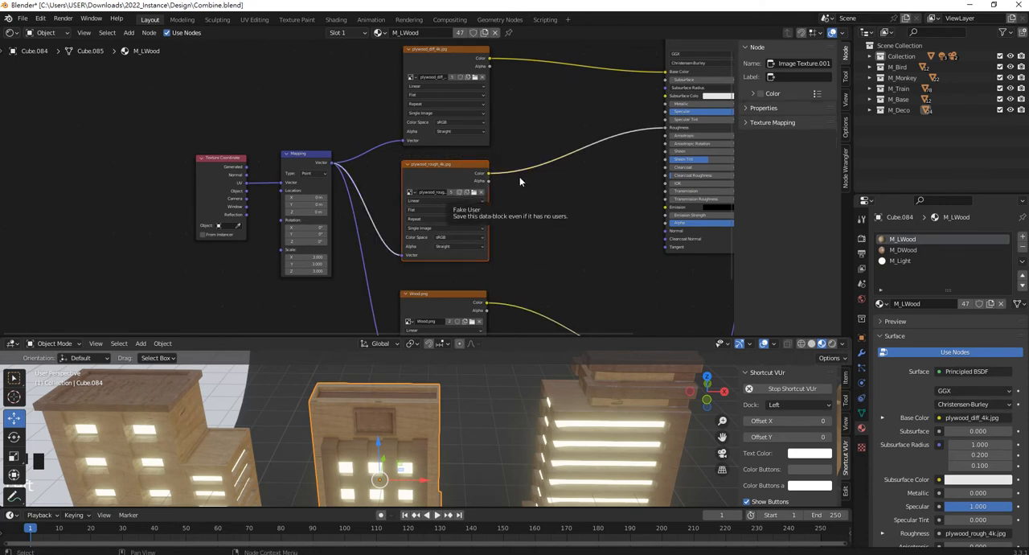
{"action": "key", "text": "x"}
{"action": "scroll", "coordinate": [495, 191], "scroll_direction": "down", "scroll_amount": 3}
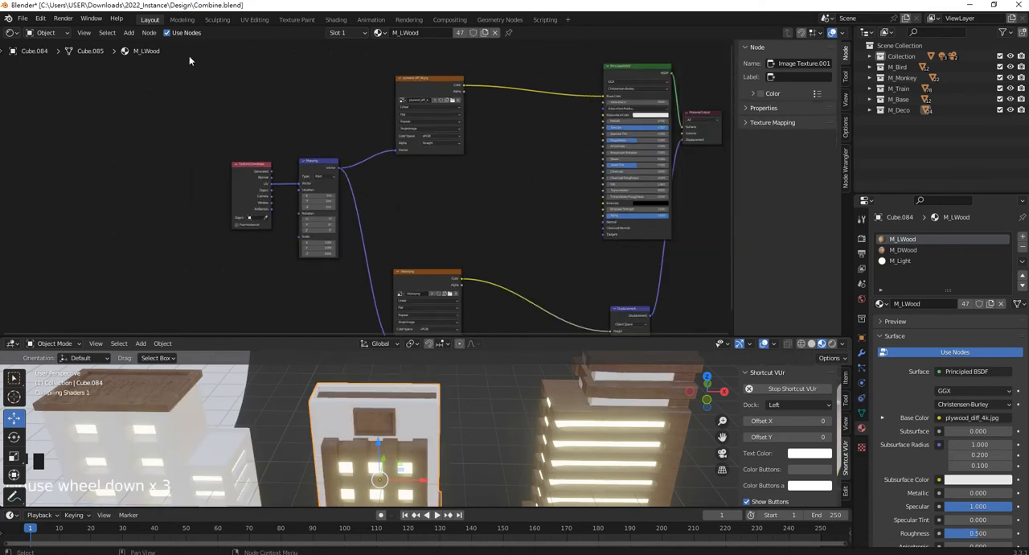
Move the Texture Coordinate, Mapping and plywood_diff_4k.jpg nodes together farther away from the Principled BSDF node.
{"action": "left_click_drag", "start_coordinate": [500, 228], "coordinate": [208, 71]}
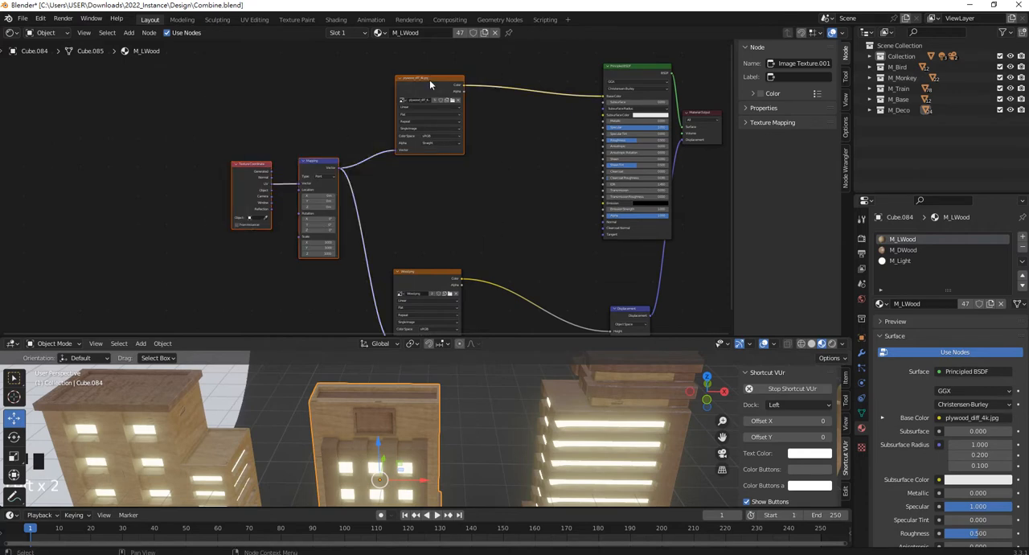
{"action": "left_click_drag", "start_coordinate": [430, 84], "coordinate": [309, 93]}
{"action": "left_click", "coordinate": [470, 186]}
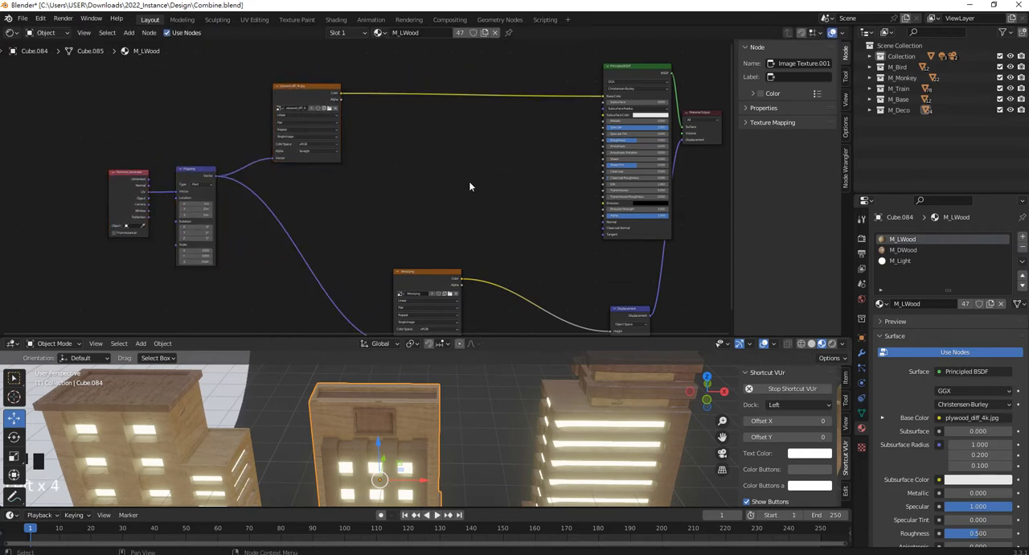
Add a Noise Texture node in the free space between the plywood_diff_4k.jpg and Wood.png nodes.
{"action": "scroll", "coordinate": [487, 168], "scroll_direction": "up", "scroll_amount": 2}
{"action": "middle_click_drag", "start_coordinate": [509, 160], "coordinate": [421, 191], "text": "shift"}
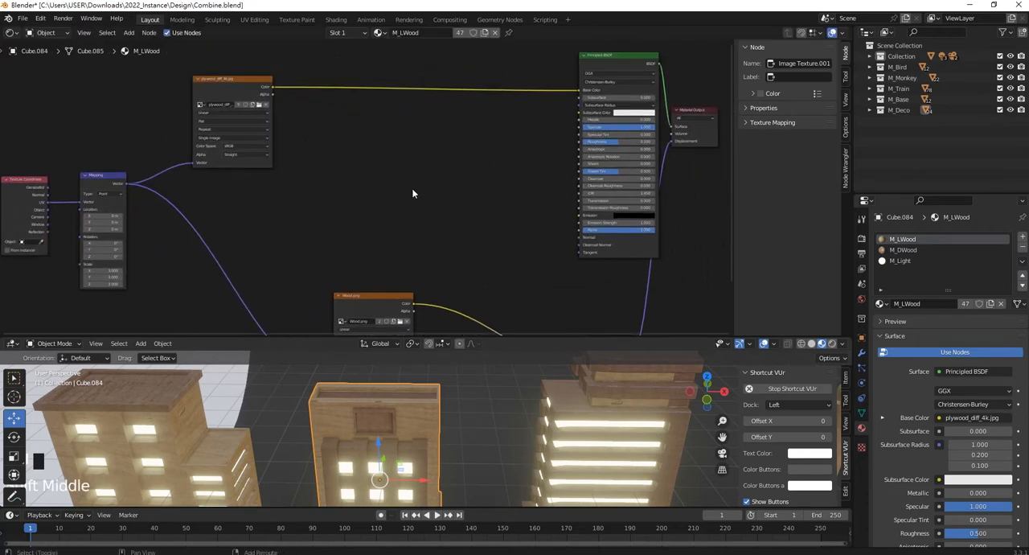
{"action": "key", "text": "shift"}
{"action": "key", "text": "shift+a"}
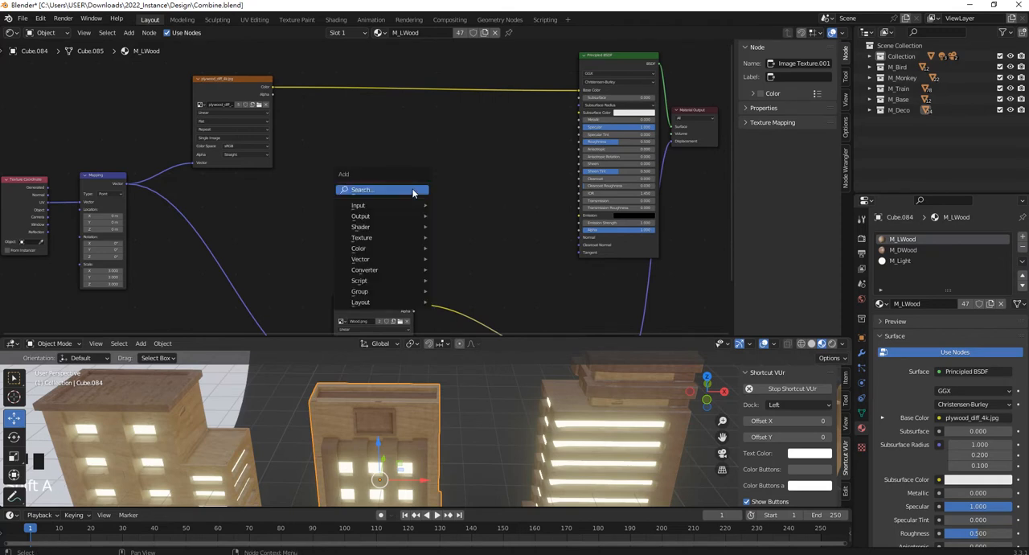
{"action": "left_click", "coordinate": [414, 193]}
{"action": "type", "text": "noise"}
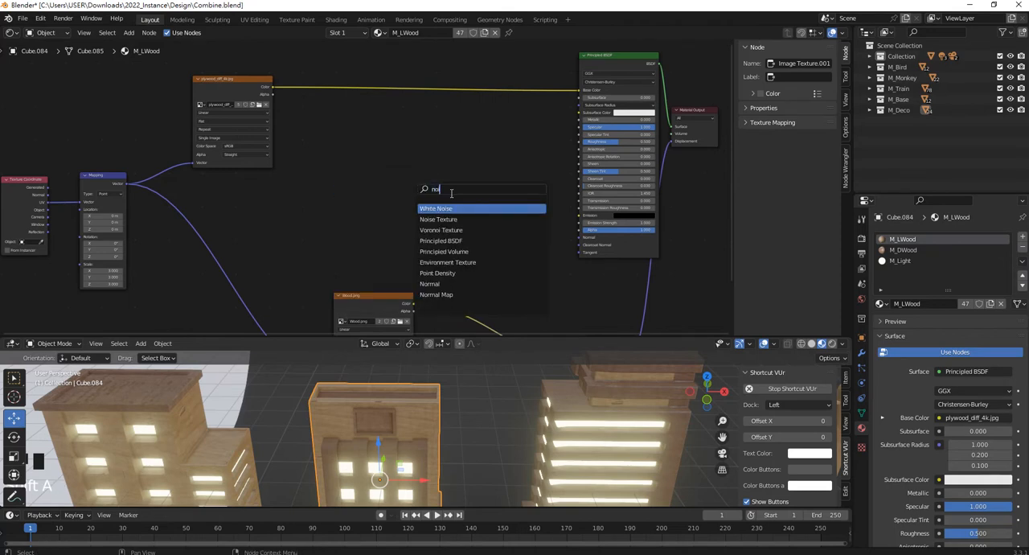
{"action": "left_click", "coordinate": [438, 219]}
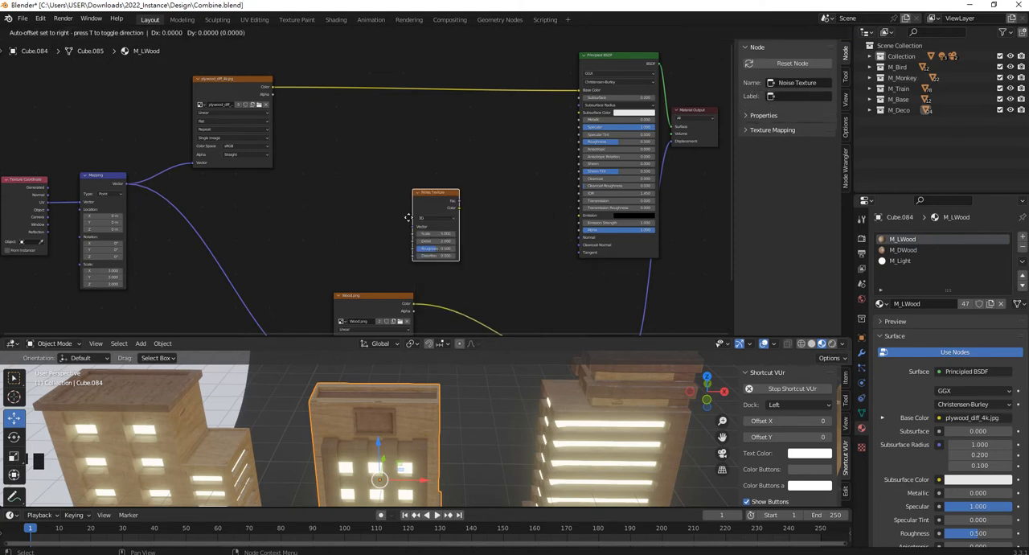
{"action": "left_click", "coordinate": [357, 209]}
Examine the Noise Texture node's settings and its placement relative to the Mapping and Principled BSDF nodes.
{"action": "scroll", "coordinate": [357, 209], "scroll_direction": "up", "scroll_amount": 3}
{"action": "scroll", "coordinate": [366, 177], "scroll_direction": "up", "scroll_amount": 2}
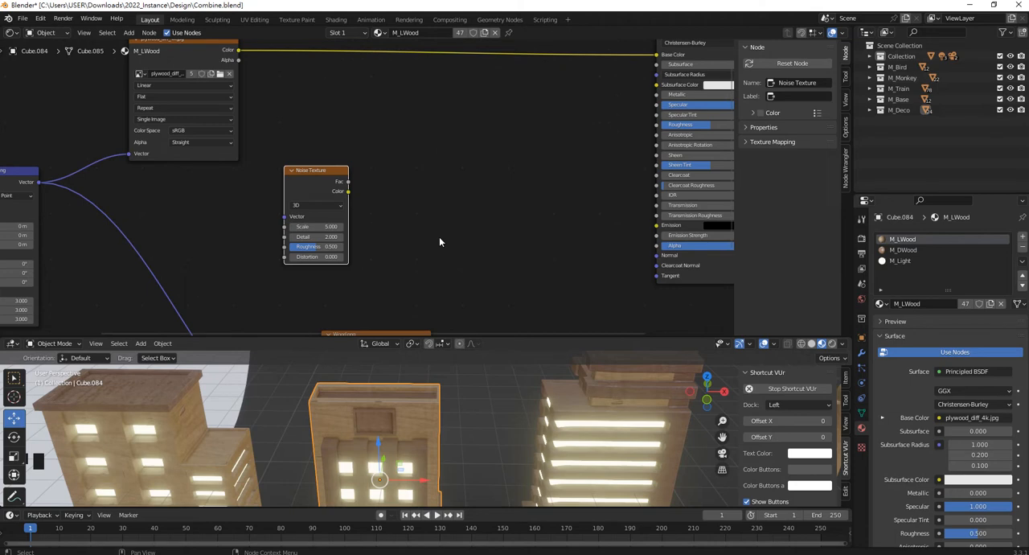
{"action": "scroll", "coordinate": [314, 130], "scroll_direction": "down", "scroll_amount": 3}
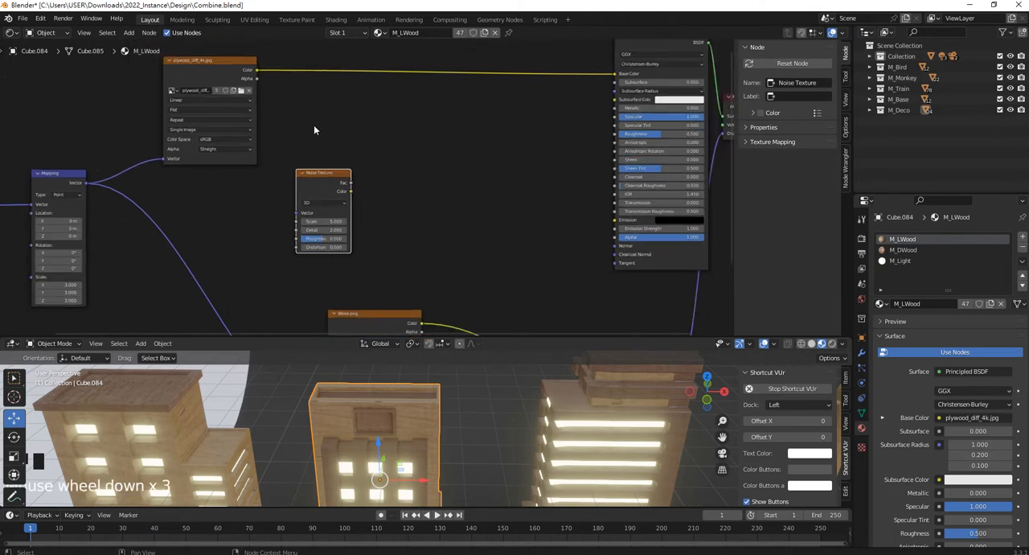
{"action": "middle_click_drag", "start_coordinate": [273, 196], "coordinate": [298, 172]}
{"action": "scroll", "coordinate": [403, 175], "scroll_direction": "up", "scroll_amount": 4}
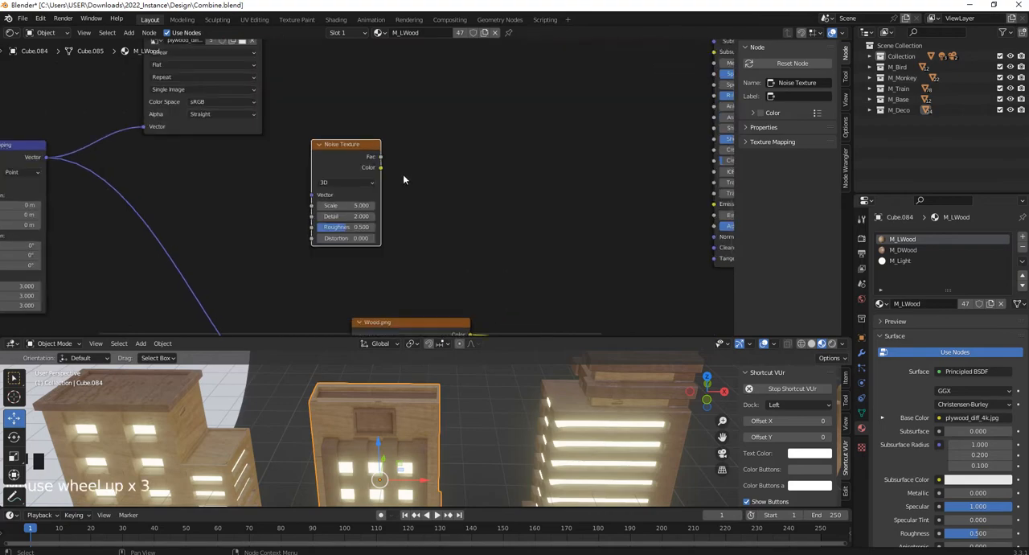
{"action": "scroll", "coordinate": [457, 175], "scroll_direction": "down", "scroll_amount": 4}
{"action": "middle_click_drag", "start_coordinate": [549, 173], "coordinate": [430, 209]}
{"action": "scroll", "coordinate": [394, 181], "scroll_direction": "up", "scroll_amount": 2}
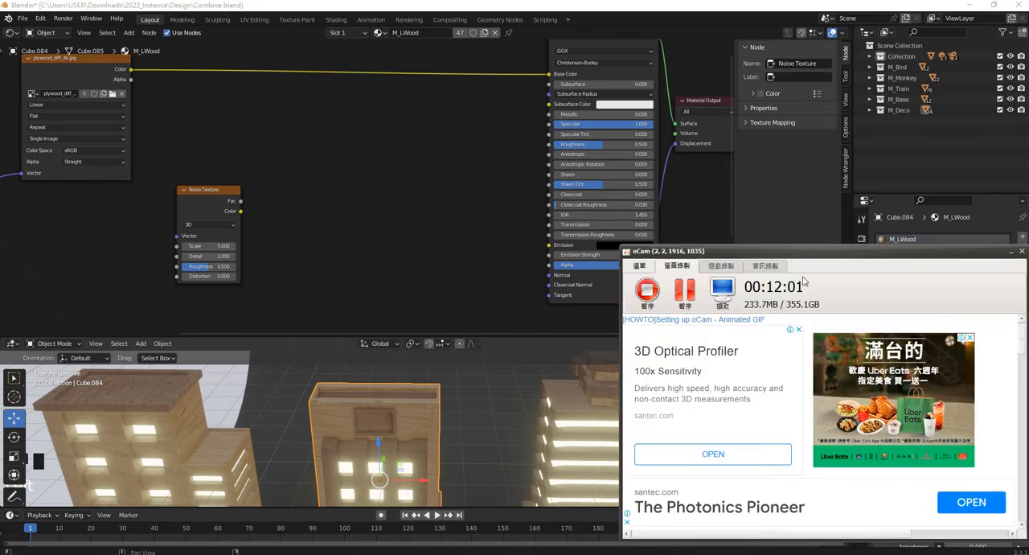
Move the Noise Texture node up and closer to the Principled BSDF node.
{"action": "left_click", "coordinate": [684, 293]}
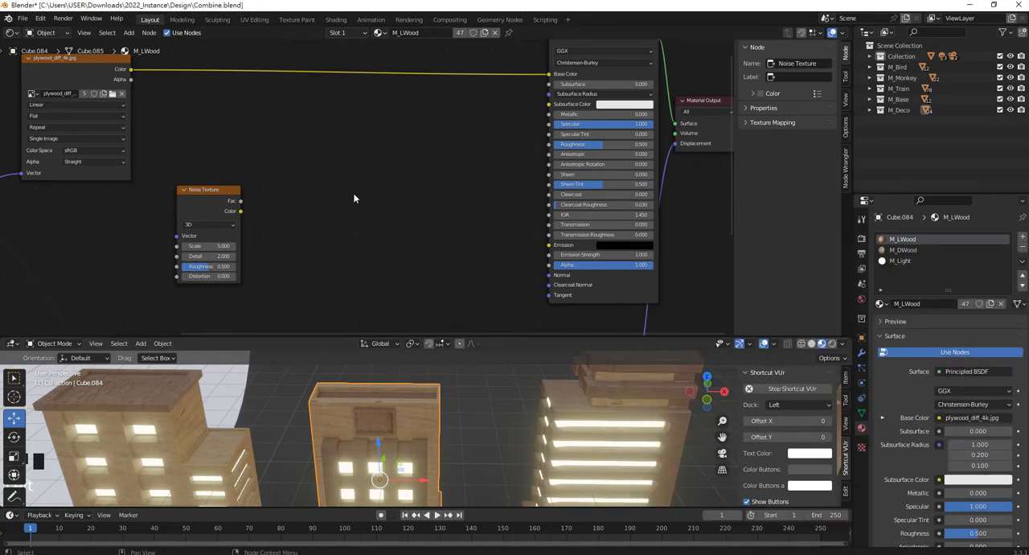
{"action": "middle_click_drag", "start_coordinate": [353, 198], "coordinate": [367, 195]}
{"action": "left_click_drag", "start_coordinate": [225, 197], "coordinate": [286, 143]}
{"action": "scroll", "coordinate": [346, 159], "scroll_direction": "up", "scroll_amount": 3}
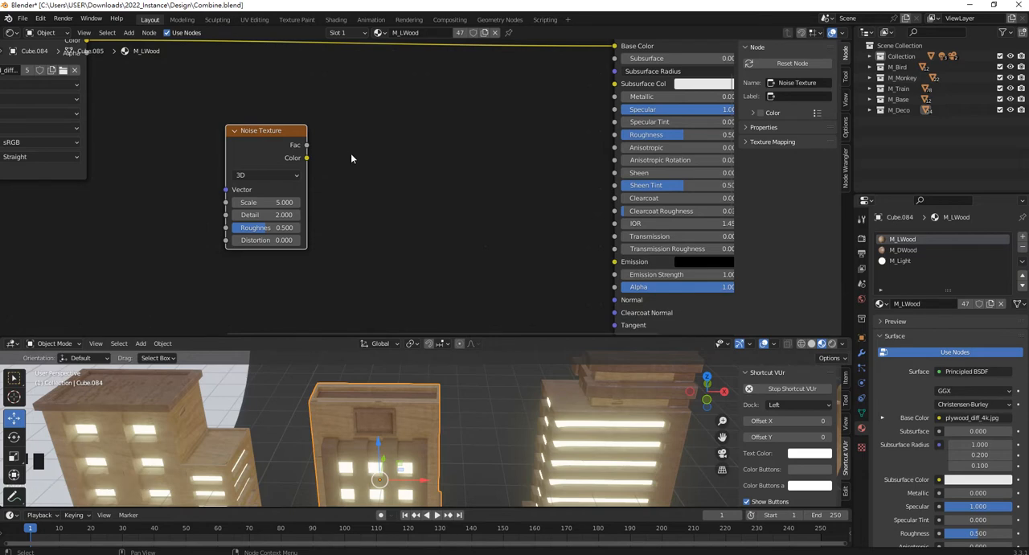
Add a ColorRamp node in the free space between the Noise Texture and Principled BSDF nodes.
{"action": "left_click", "coordinate": [414, 168]}
{"action": "key", "text": "shift+a"}
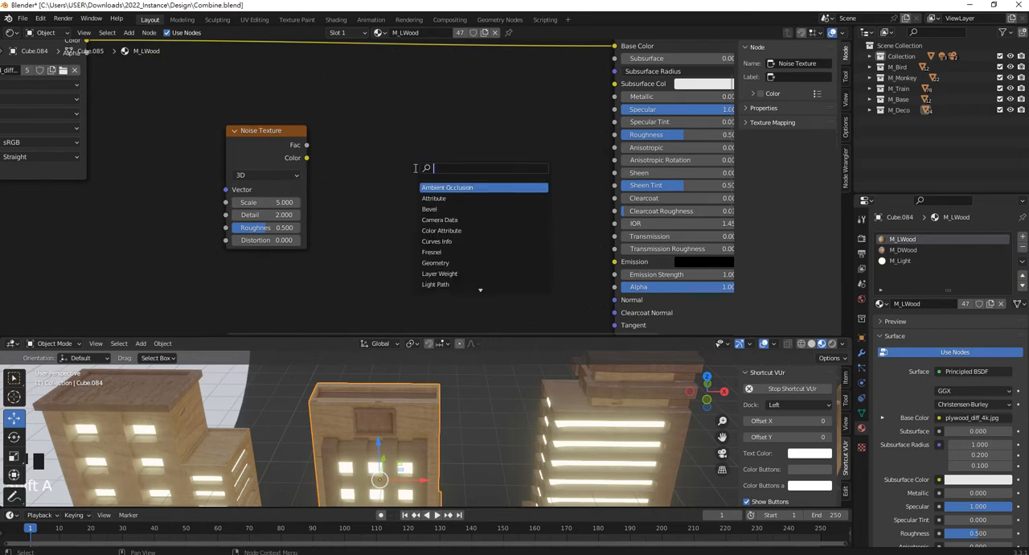
{"action": "type", "text": "RGB"}
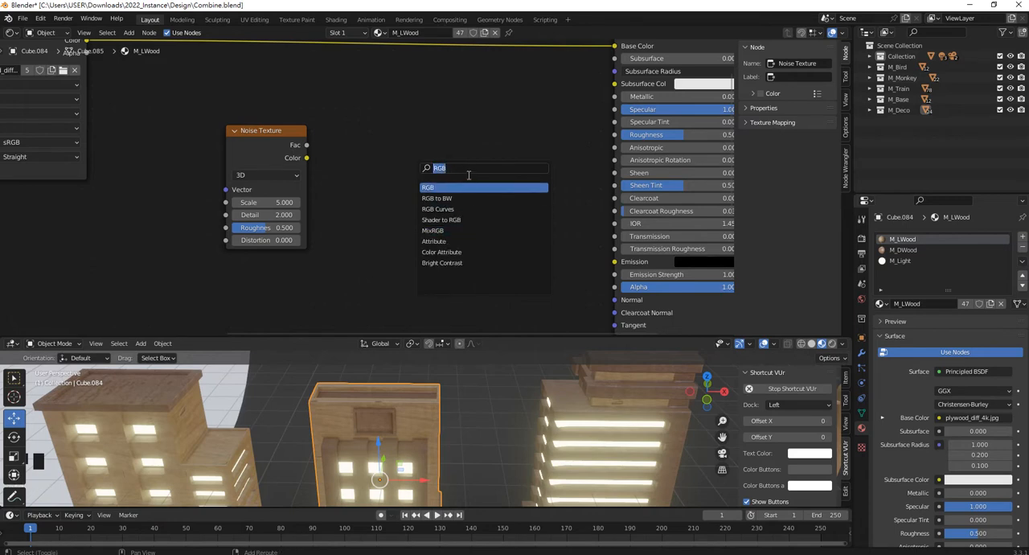
{"action": "type", "text": "Grad"}
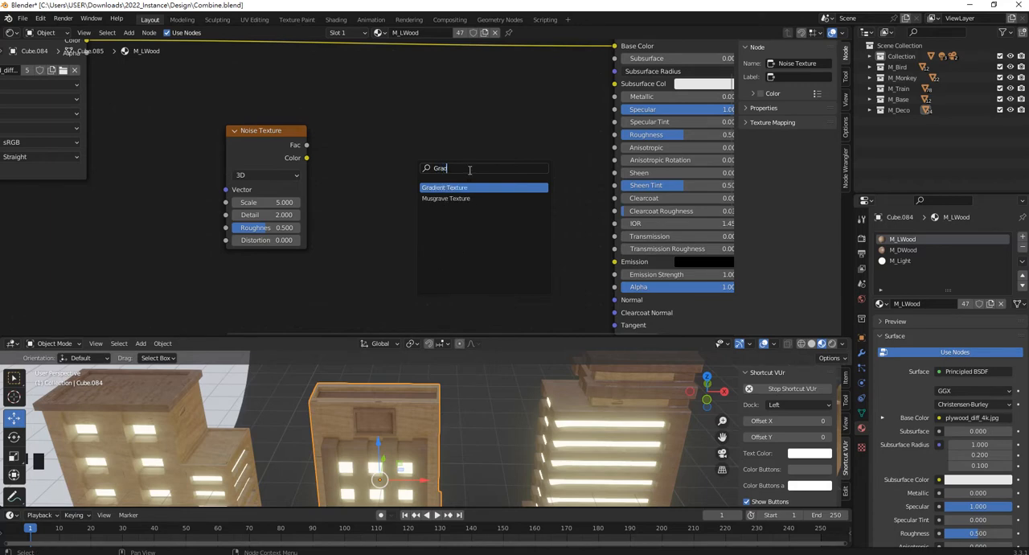
{"action": "key", "text": "BackSpace"}
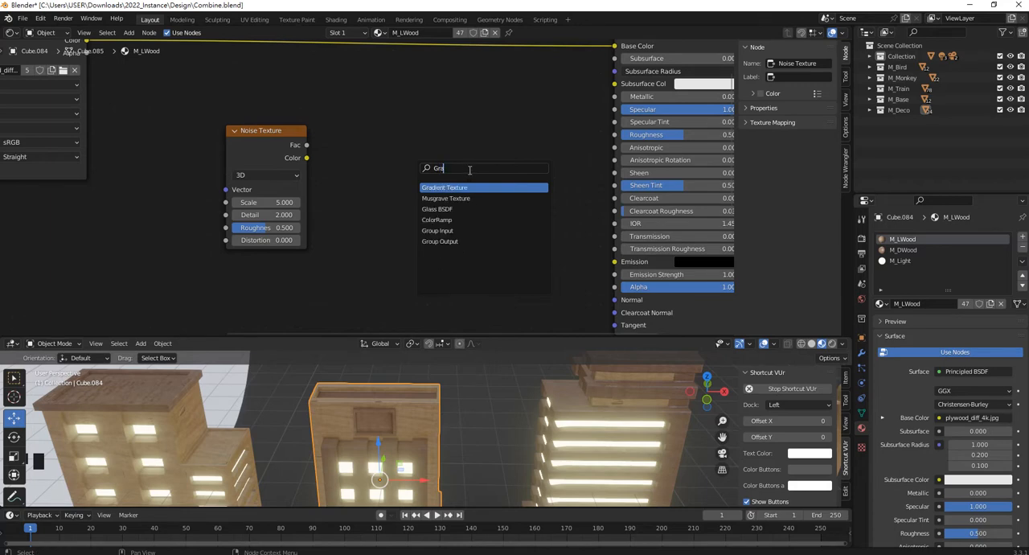
{"action": "left_click", "coordinate": [464, 220]}
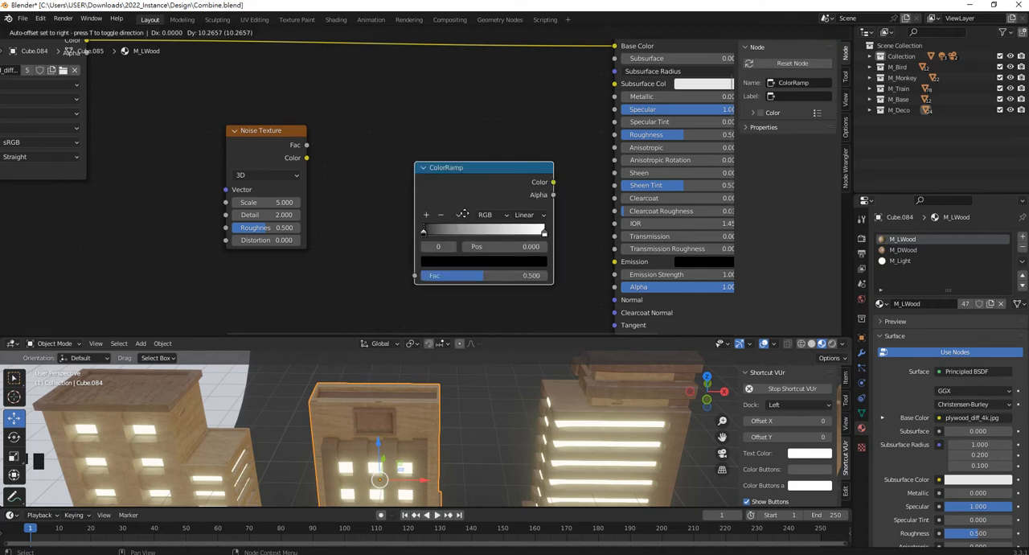
Connect the Noise Texture's Fac output to the ColorRamp's Fac, and the ColorRamp's Color output to the Principled BSDF's Roughness.
{"action": "left_click_drag", "start_coordinate": [306, 146], "coordinate": [395, 253]}
{"action": "left_click", "coordinate": [307, 149]}
{"action": "left_click", "coordinate": [538, 161]}
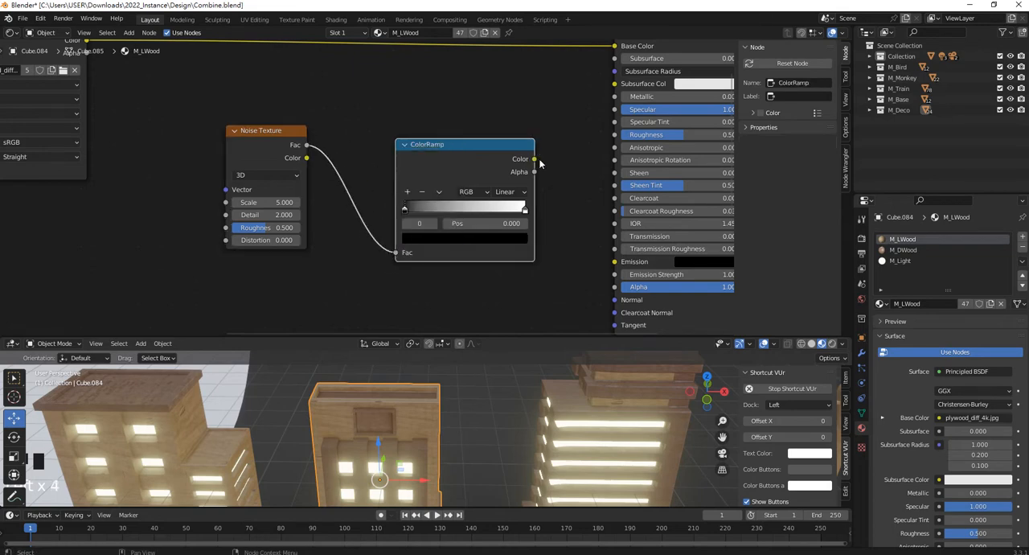
{"action": "left_click_drag", "start_coordinate": [537, 160], "coordinate": [606, 137]}
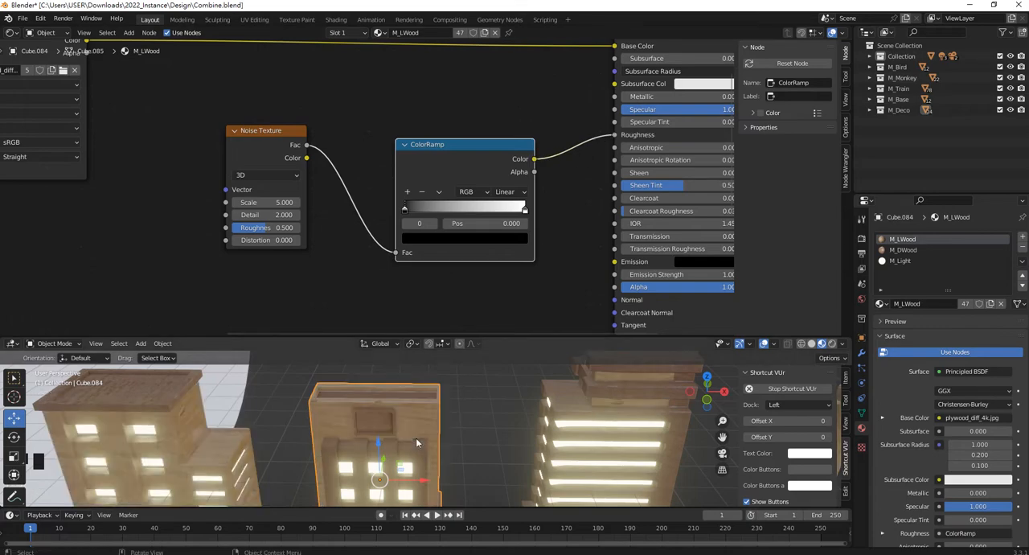
Enlarge the 3D viewport over the shader editor and examine the wood surfaces around the building's roof corner up close.
{"action": "scroll", "coordinate": [418, 437], "scroll_direction": "up", "scroll_amount": 5}
{"action": "scroll", "coordinate": [426, 438], "scroll_direction": "up", "scroll_amount": 2}
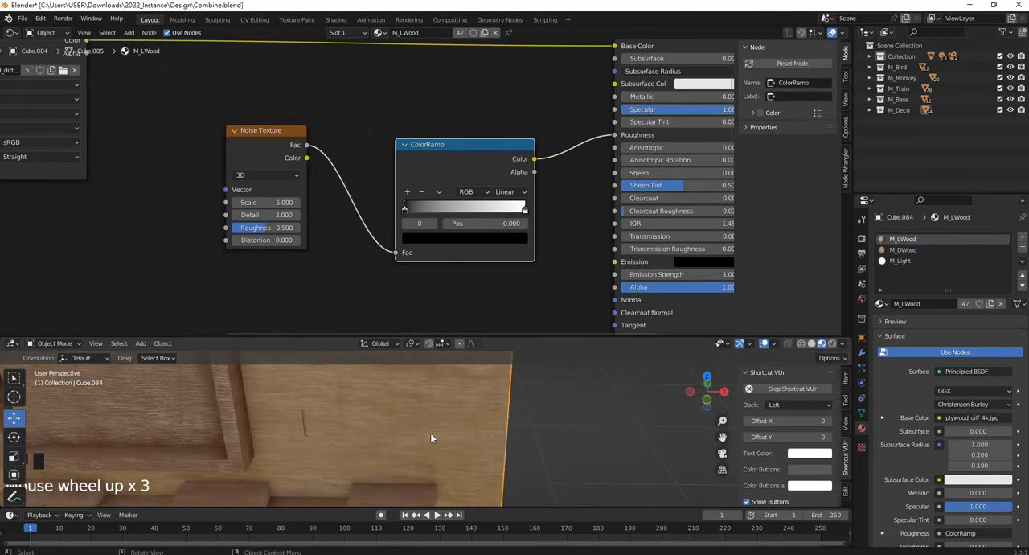
{"action": "scroll", "coordinate": [430, 432], "scroll_direction": "down", "scroll_amount": 5}
{"action": "middle_click_drag", "start_coordinate": [283, 398], "coordinate": [376, 389]}
{"action": "middle_click_drag", "start_coordinate": [376, 389], "coordinate": [395, 473], "text": "shift"}
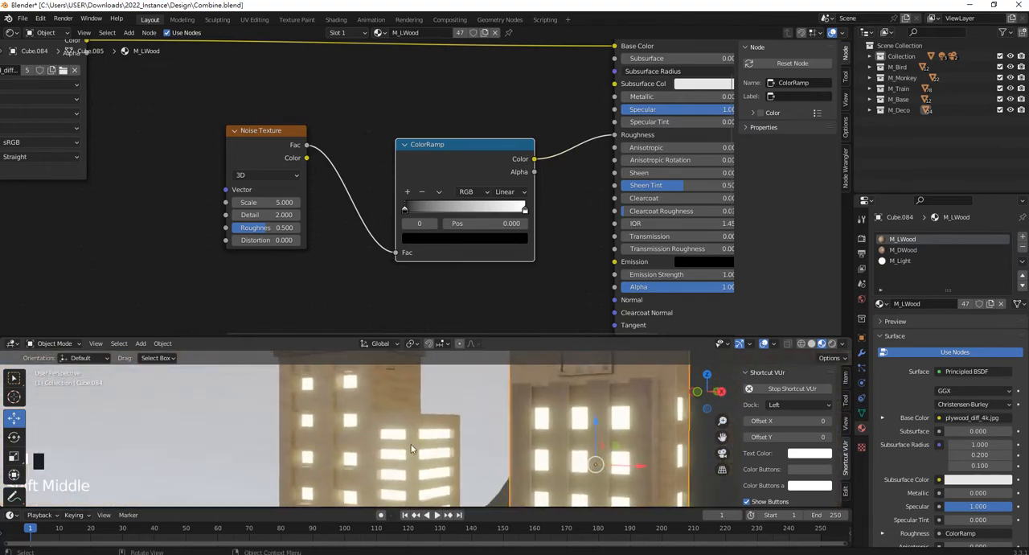
{"action": "scroll", "coordinate": [398, 450], "scroll_direction": "up", "scroll_amount": 3}
{"action": "left_click", "coordinate": [404, 336]}
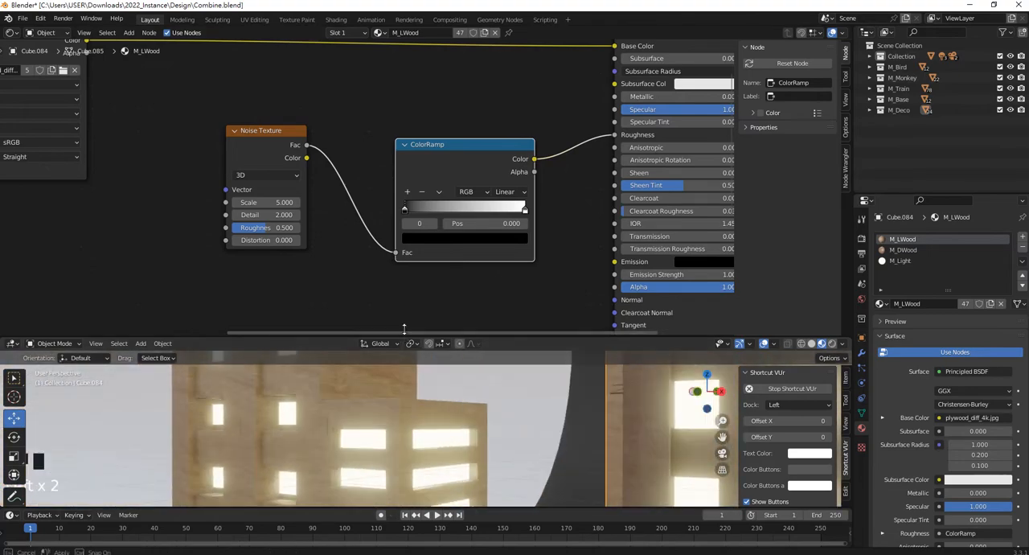
{"action": "left_click_drag", "start_coordinate": [404, 336], "coordinate": [405, 178]}
{"action": "middle_click_drag", "start_coordinate": [398, 249], "coordinate": [408, 343]}
{"action": "scroll", "coordinate": [475, 303], "scroll_direction": "up", "scroll_amount": 2}
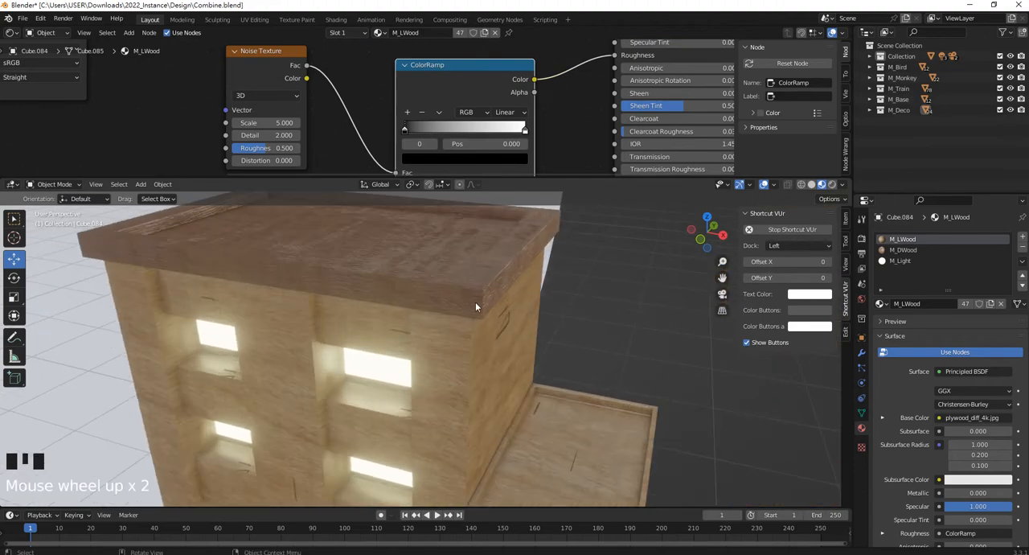
{"action": "middle_click_drag", "start_coordinate": [475, 303], "coordinate": [503, 310]}
{"action": "scroll", "coordinate": [496, 303], "scroll_direction": "up", "scroll_amount": 2}
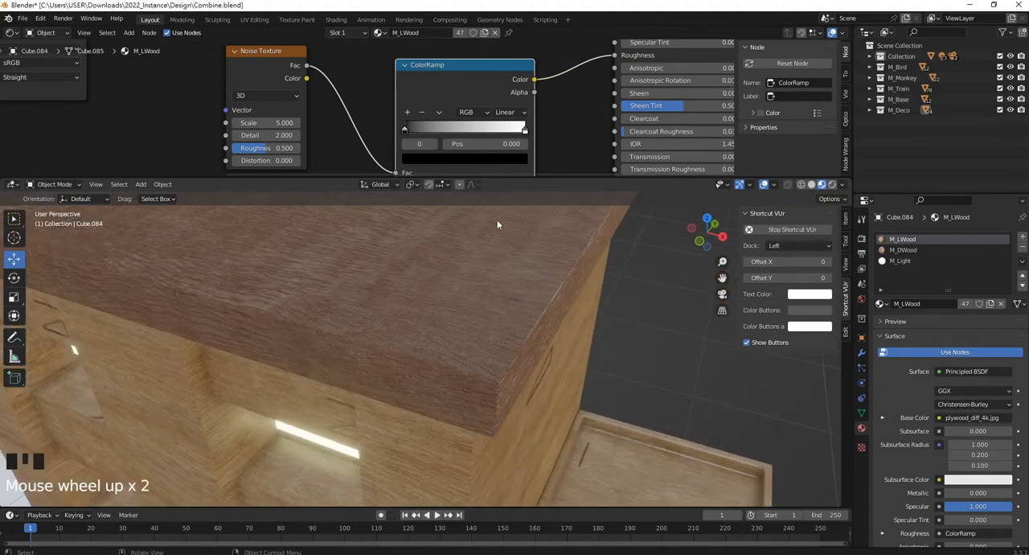
Set the ColorRamp's black stop position to 0.400 and inspect the reflections on the building's walls.
{"action": "left_click_drag", "start_coordinate": [403, 130], "coordinate": [453, 130]}
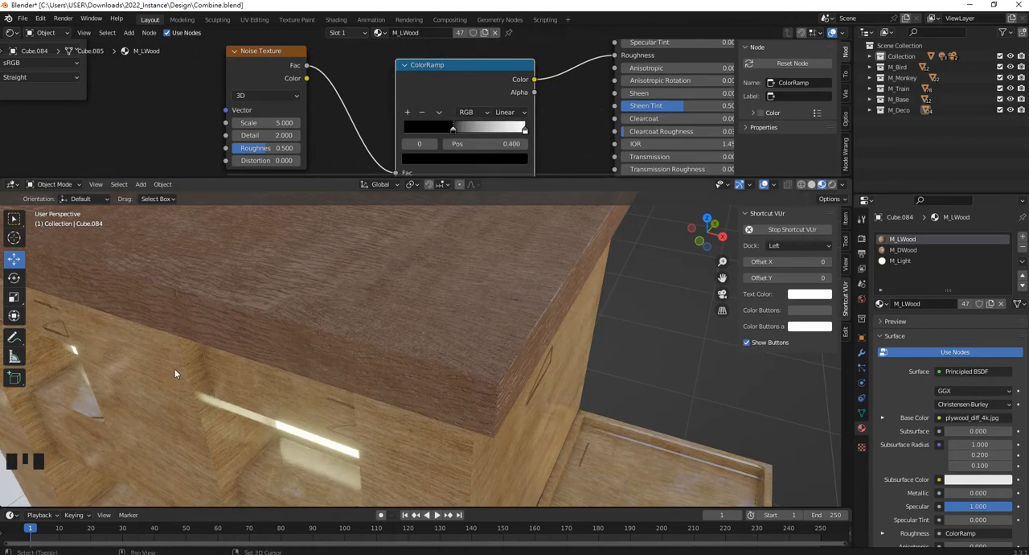
{"action": "middle_click_drag", "start_coordinate": [175, 368], "coordinate": [438, 352], "text": "shift"}
{"action": "scroll", "coordinate": [301, 373], "scroll_direction": "down", "scroll_amount": 5}
{"action": "scroll", "coordinate": [502, 323], "scroll_direction": "up", "scroll_amount": 4}
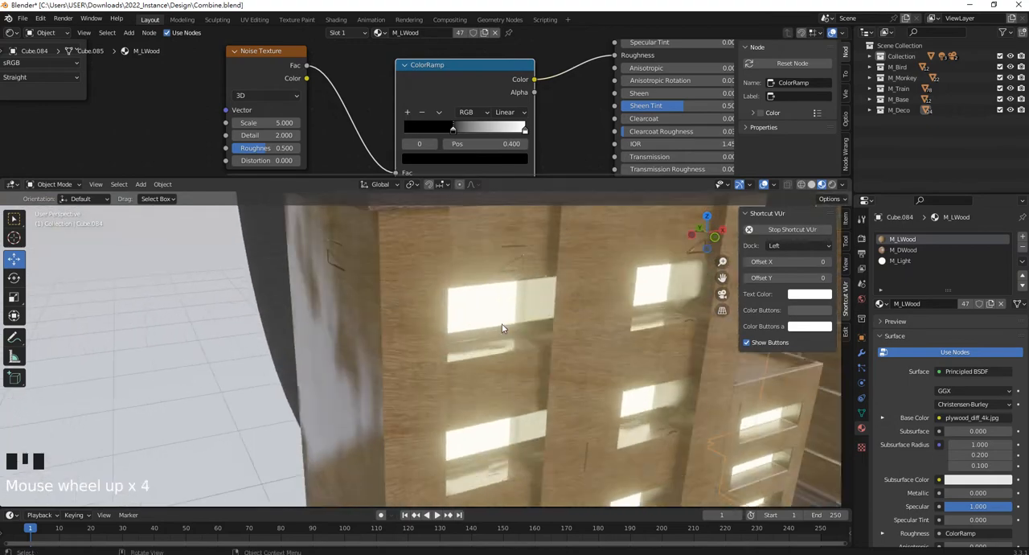
{"action": "scroll", "coordinate": [452, 322], "scroll_direction": "down", "scroll_amount": 2}
{"action": "scroll", "coordinate": [496, 131], "scroll_direction": "up", "scroll_amount": 2}
Set the Noise Texture scale to 2.800 and the ColorRamp's black stop to 0.114 and white stop to 0.832.
{"action": "left_click_drag", "start_coordinate": [550, 135], "coordinate": [451, 129]}
{"action": "middle_click_drag", "start_coordinate": [309, 111], "coordinate": [314, 81]}
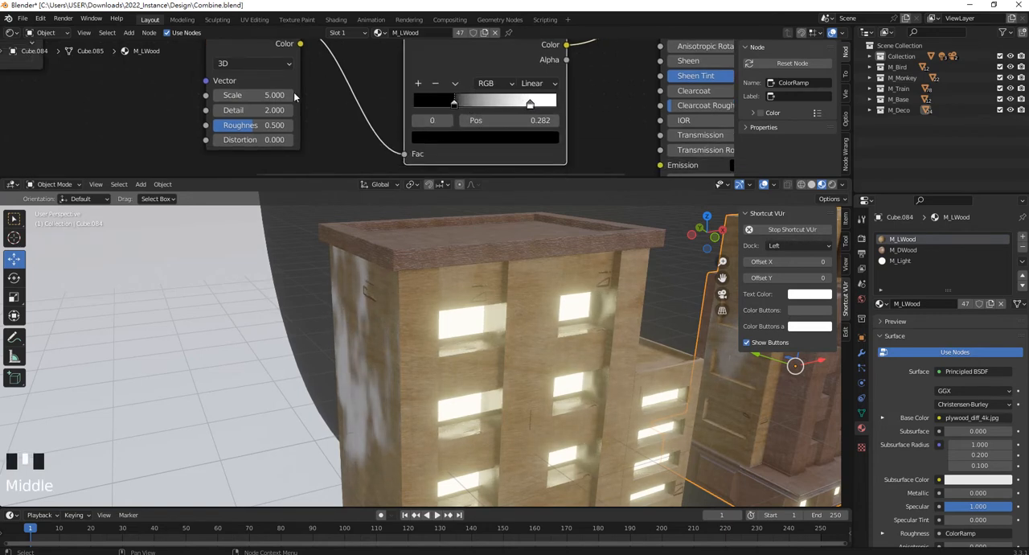
{"action": "left_click_drag", "start_coordinate": [238, 98], "coordinate": [269, 95]}
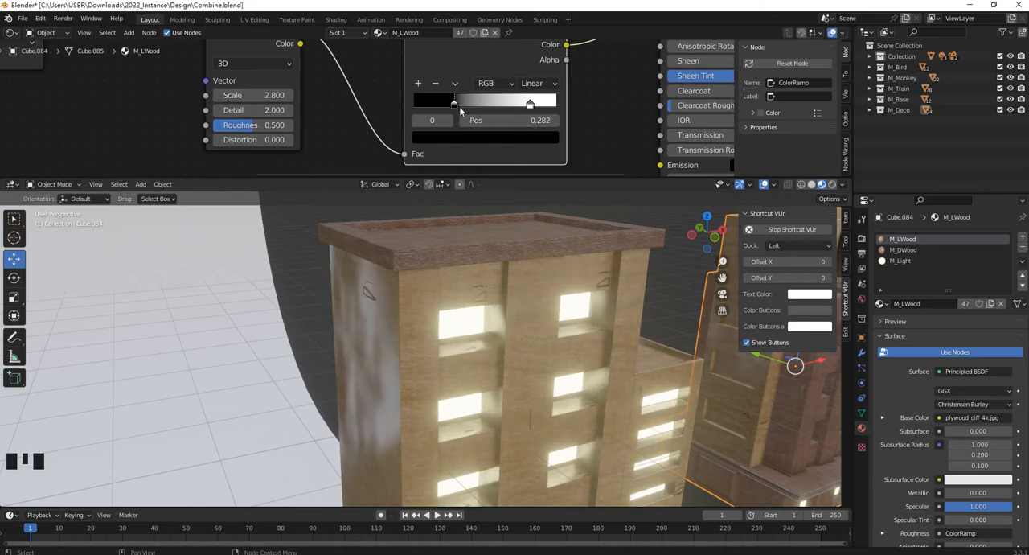
{"action": "left_click_drag", "start_coordinate": [453, 103], "coordinate": [430, 102]}
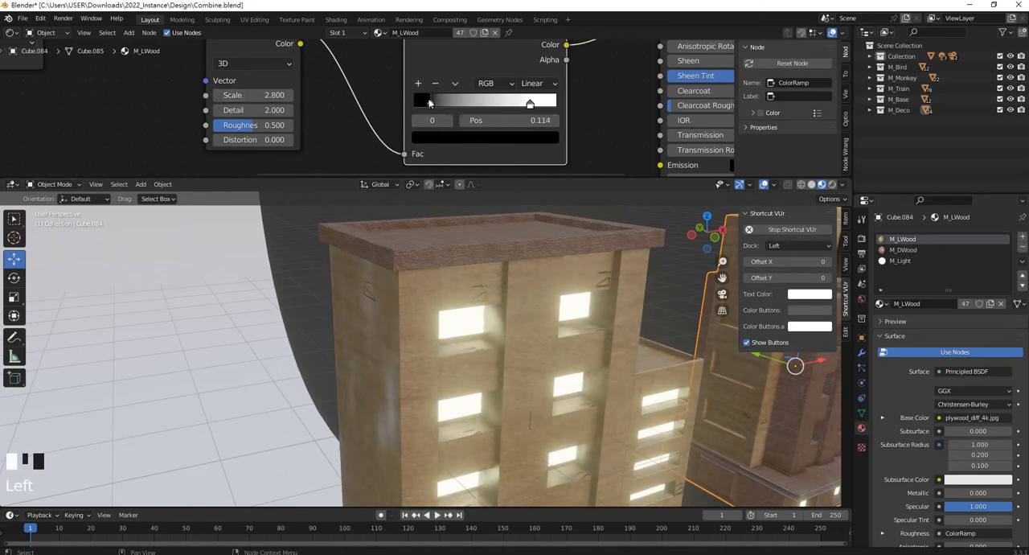
{"action": "left_click_drag", "start_coordinate": [536, 106], "coordinate": [532, 107]}
Switch the 3D viewport to Rendered shading and set the World background strength to 0.400.
{"action": "scroll", "coordinate": [532, 107], "scroll_direction": "down", "scroll_amount": 2}
{"action": "middle_click_drag", "start_coordinate": [610, 301], "coordinate": [527, 332]}
{"action": "scroll", "coordinate": [525, 295], "scroll_direction": "down", "scroll_amount": 2}
{"action": "key", "text": "z"}
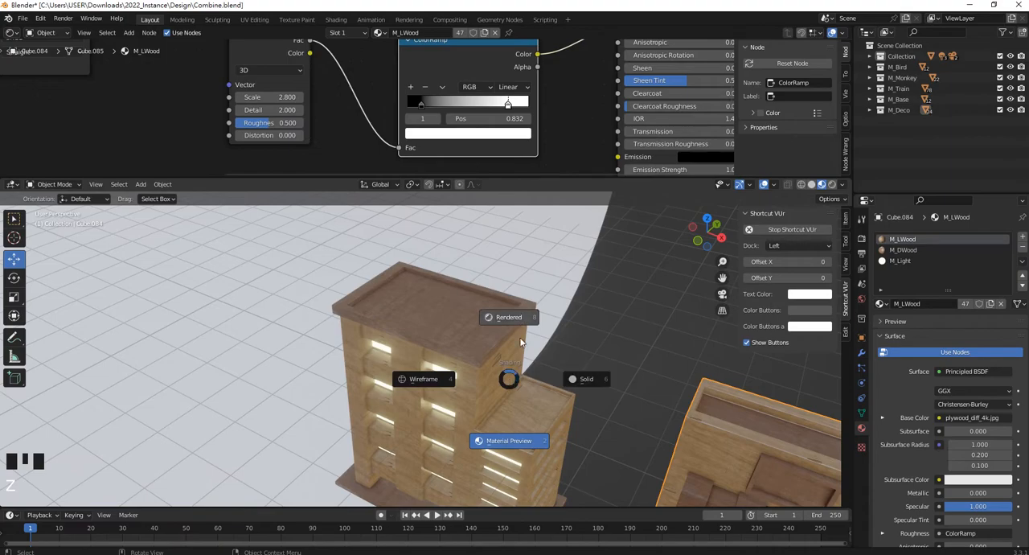
{"action": "left_click", "coordinate": [520, 342]}
{"action": "scroll", "coordinate": [427, 335], "scroll_direction": "up", "scroll_amount": 4}
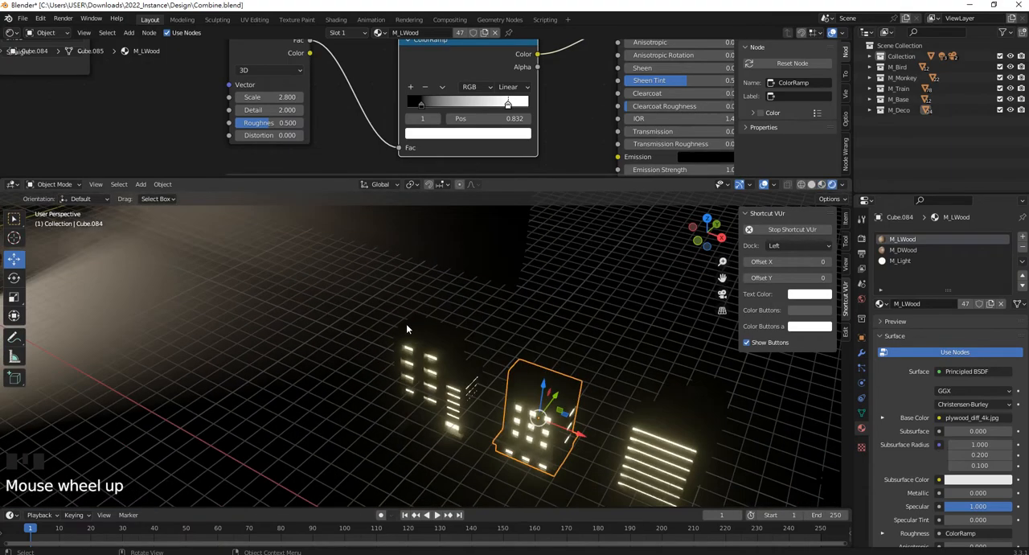
{"action": "scroll", "coordinate": [406, 327], "scroll_direction": "down", "scroll_amount": 6}
{"action": "middle_click_drag", "start_coordinate": [374, 307], "coordinate": [409, 292]}
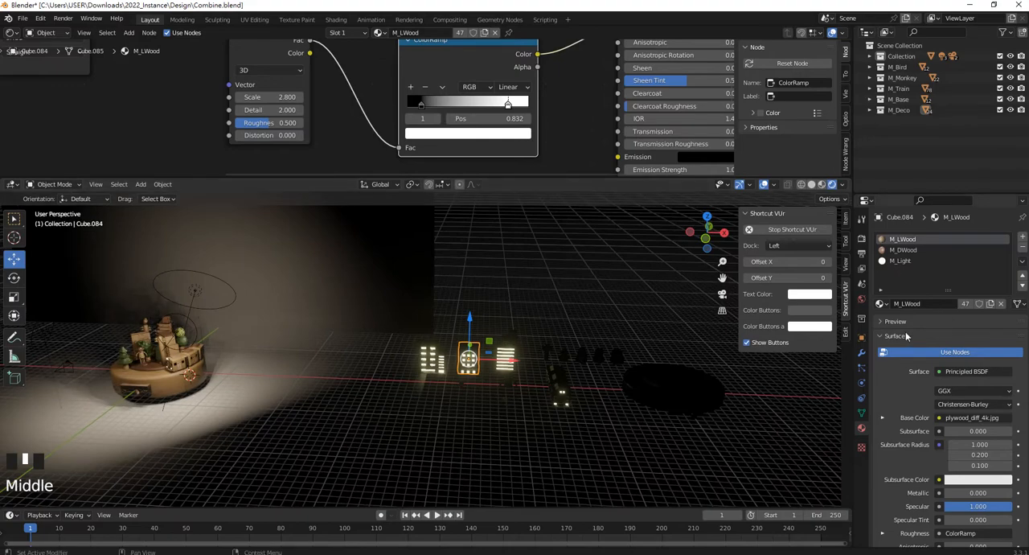
{"action": "left_click", "coordinate": [862, 301]}
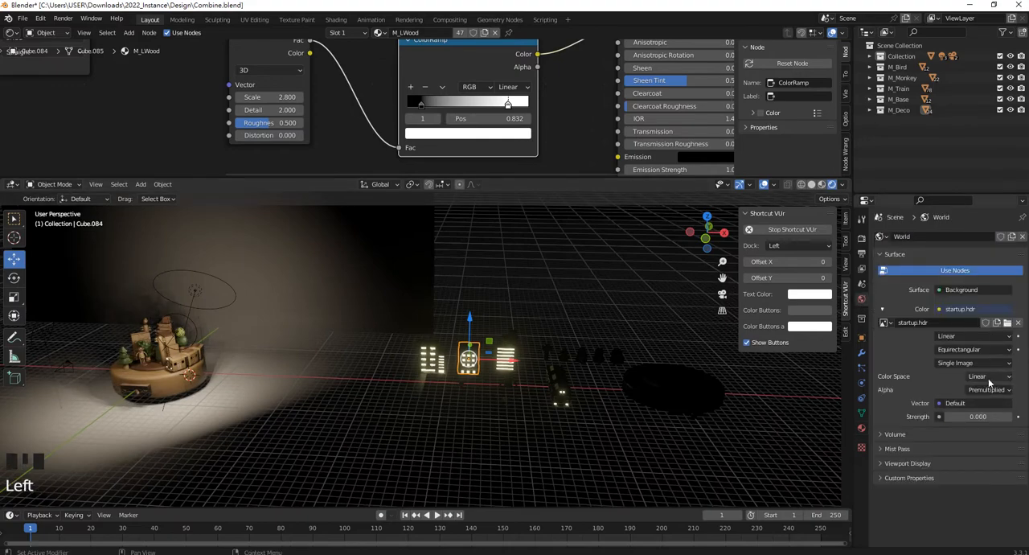
{"action": "mouse_move", "coordinate": [982, 417]}
{"action": "left_mouse_down"}
{"action": "mouse_move", "coordinate": [1014, 417]}
{"action": "mouse_move", "coordinate": [979, 417]}
{"action": "mouse_move", "coordinate": [997, 417]}
{"action": "left_mouse_up"}
Examine the wood surfaces and glowing windows of the buildings up close under the rendered lighting.
{"action": "scroll", "coordinate": [492, 411], "scroll_direction": "up", "scroll_amount": 8}
{"action": "scroll", "coordinate": [482, 362], "scroll_direction": "up", "scroll_amount": 7}
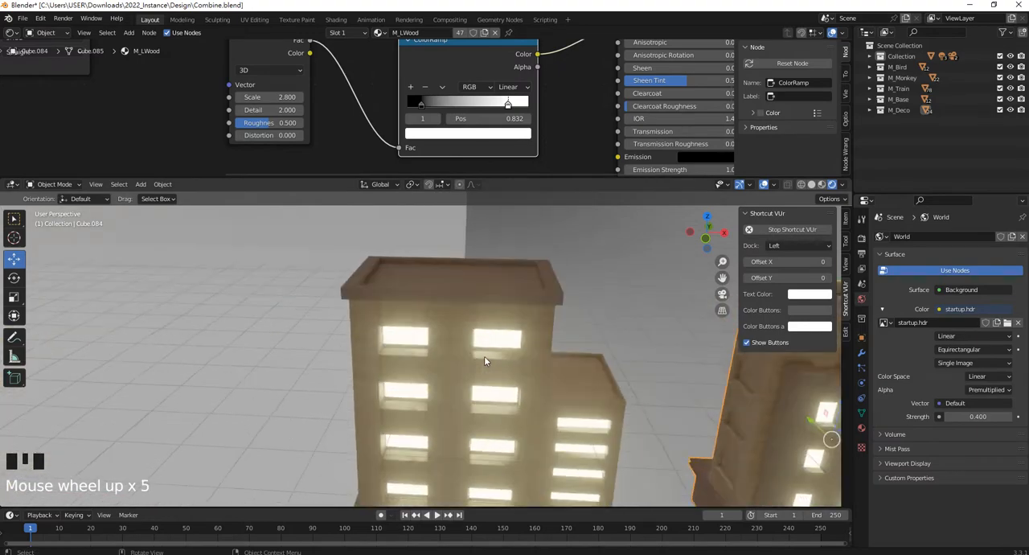
{"action": "middle_click_drag", "start_coordinate": [482, 354], "coordinate": [484, 301]}
{"action": "scroll", "coordinate": [442, 332], "scroll_direction": "up", "scroll_amount": 3}
{"action": "scroll", "coordinate": [521, 348], "scroll_direction": "down", "scroll_amount": 4}
{"action": "scroll", "coordinate": [521, 348], "scroll_direction": "down", "scroll_amount": 6}
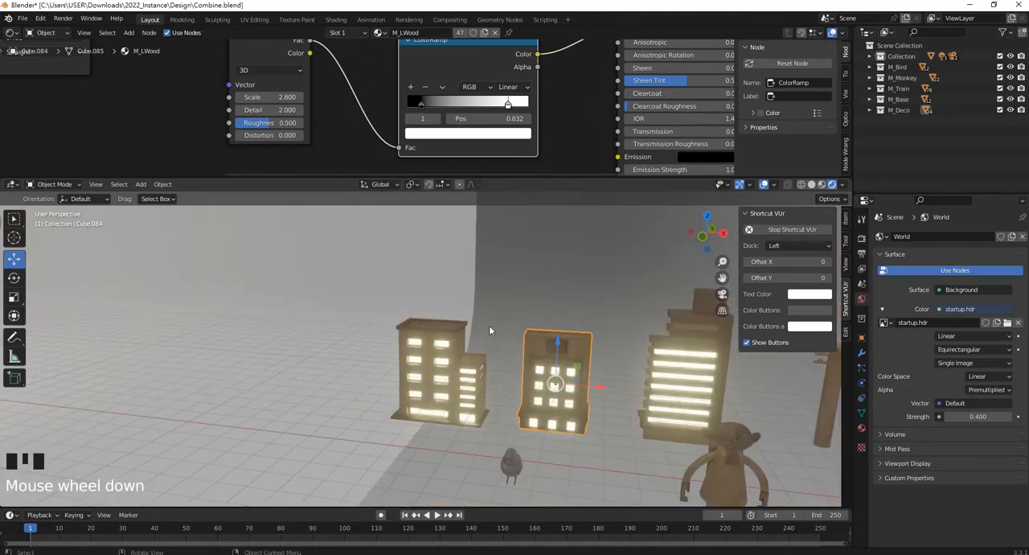
{"action": "middle_click_drag", "start_coordinate": [347, 333], "coordinate": [515, 375]}
{"action": "scroll", "coordinate": [515, 376], "scroll_direction": "up", "scroll_amount": 3}
{"action": "scroll", "coordinate": [515, 375], "scroll_direction": "up", "scroll_amount": 6}
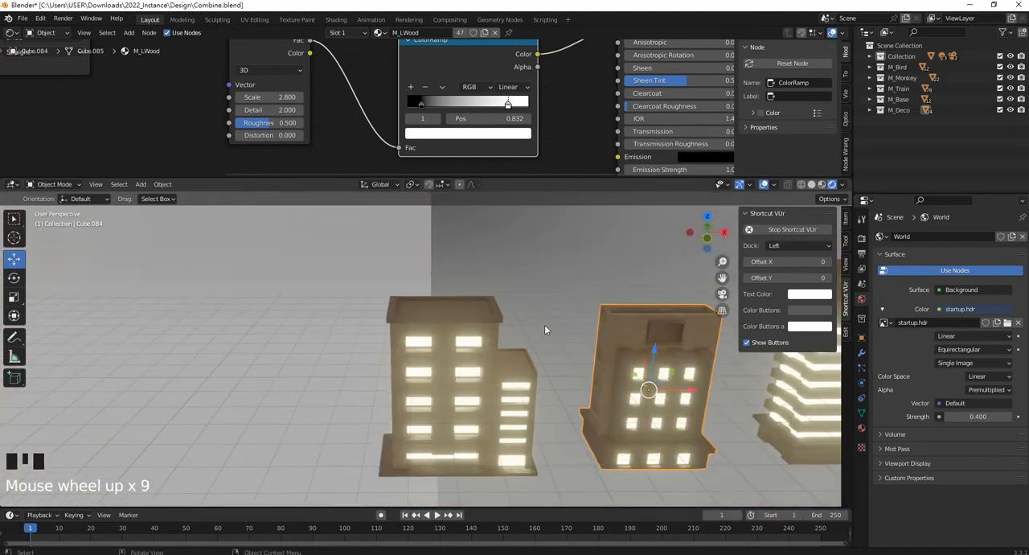
{"action": "middle_click_drag", "start_coordinate": [544, 325], "coordinate": [357, 276], "text": "shift"}
{"action": "scroll", "coordinate": [437, 299], "scroll_direction": "up", "scroll_amount": 3}
{"action": "middle_click_drag", "start_coordinate": [436, 299], "coordinate": [528, 303]}
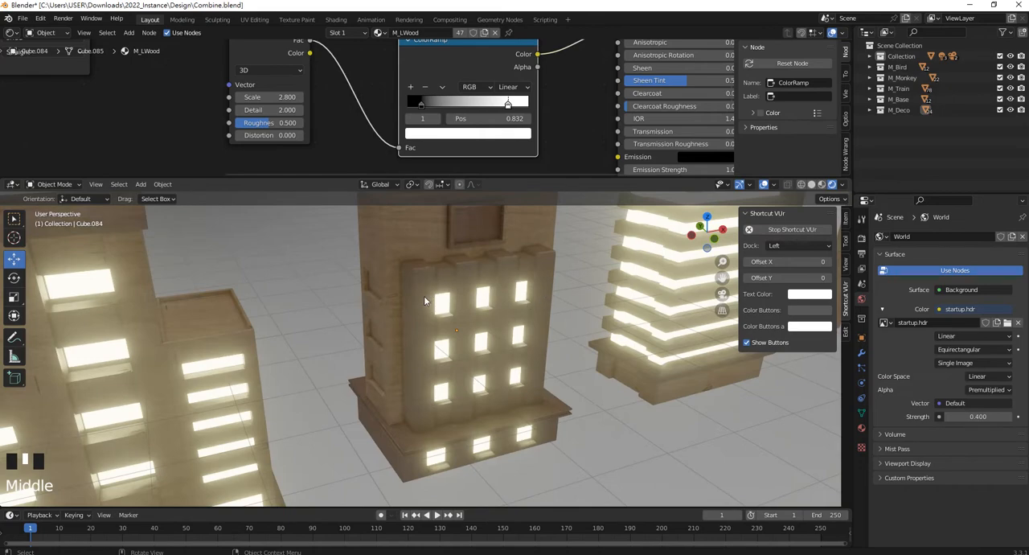
{"action": "scroll", "coordinate": [424, 300], "scroll_direction": "up", "scroll_amount": 3}
{"action": "scroll", "coordinate": [434, 259], "scroll_direction": "up", "scroll_amount": 3}
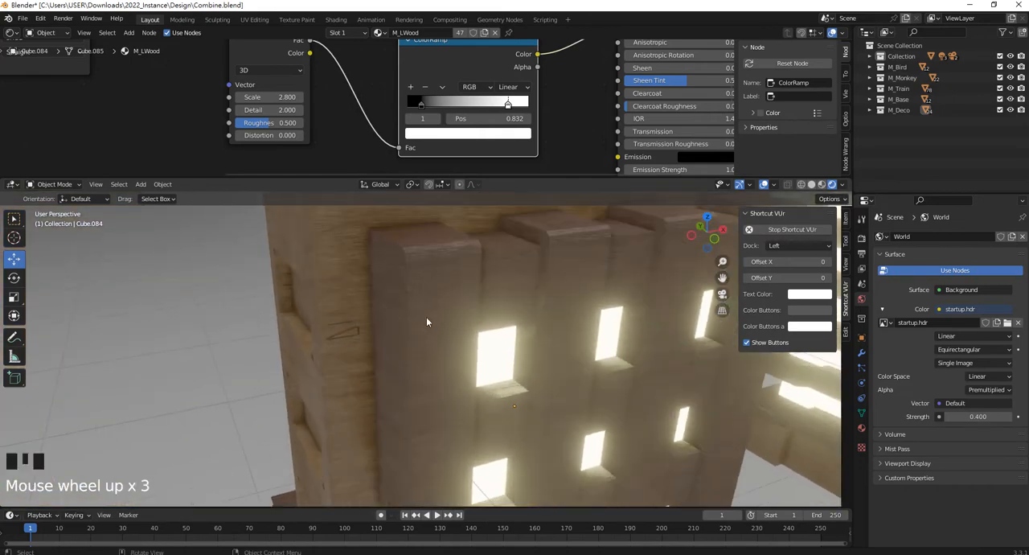
{"action": "middle_click_drag", "start_coordinate": [425, 321], "coordinate": [363, 321]}
Return the 3D viewport to Material Preview shading and select the tall building with the horizontal window strips.
{"action": "key", "text": "z"}
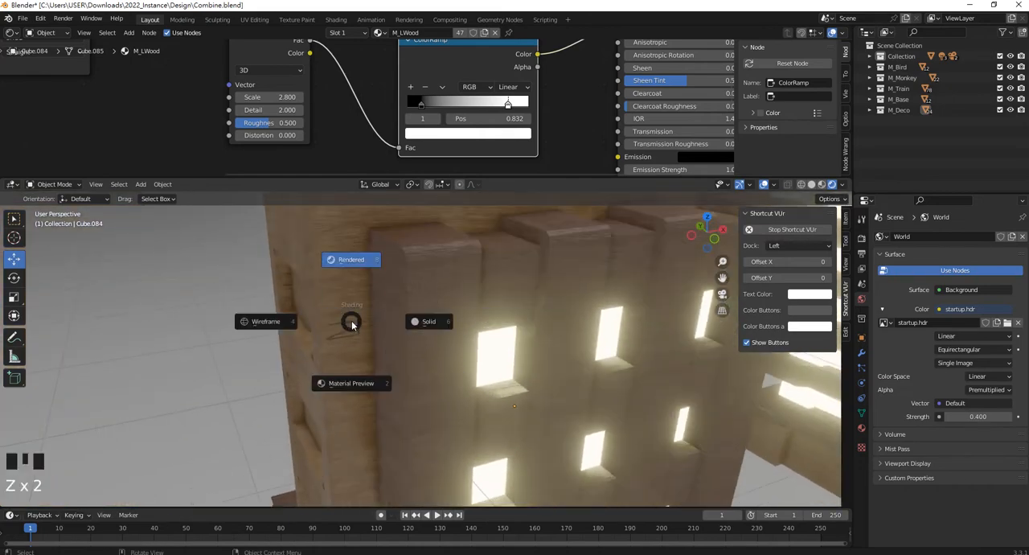
{"action": "left_click", "coordinate": [353, 391]}
{"action": "scroll", "coordinate": [343, 354], "scroll_direction": "down", "scroll_amount": 8}
{"action": "left_click", "coordinate": [342, 352]}
{"action": "scroll", "coordinate": [545, 291], "scroll_direction": "down", "scroll_amount": 1}
{"action": "middle_click_drag", "start_coordinate": [346, 352], "coordinate": [506, 288]}
{"action": "scroll", "coordinate": [545, 290], "scroll_direction": "down", "scroll_amount": 4}
{"action": "scroll", "coordinate": [483, 302], "scroll_direction": "up", "scroll_amount": 4}
{"action": "scroll", "coordinate": [448, 314], "scroll_direction": "down", "scroll_amount": 1}
{"action": "middle_click_drag", "start_coordinate": [447, 313], "coordinate": [471, 321]}
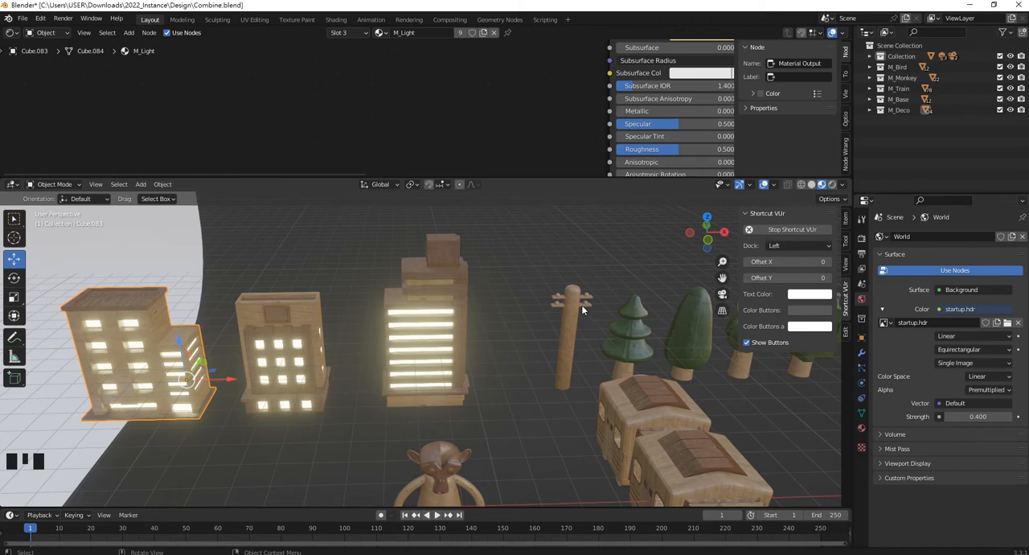
{"action": "left_click", "coordinate": [428, 277]}
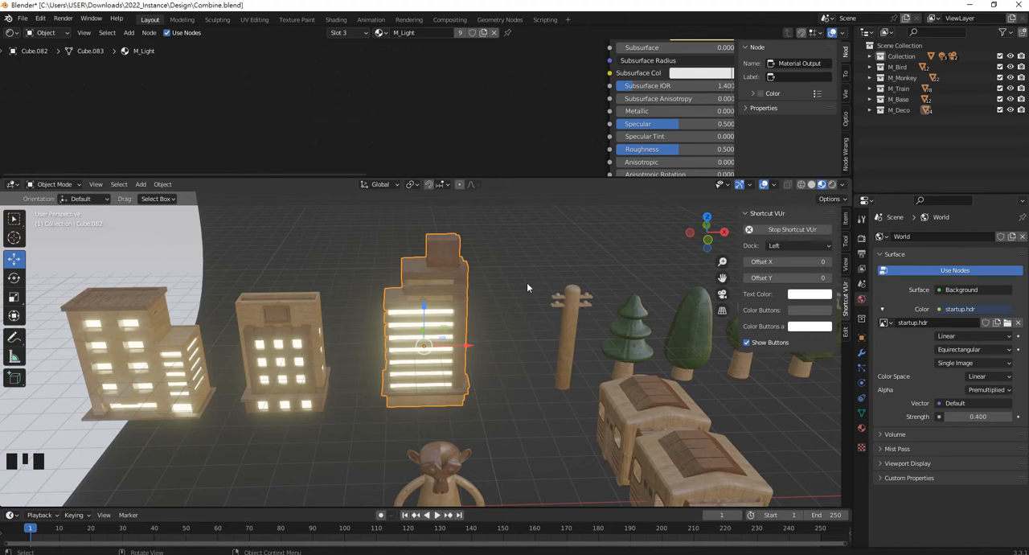
Select the utility pole beside the trees and isolate it in local view.
{"action": "scroll", "coordinate": [616, 342], "scroll_direction": "up", "scroll_amount": 2}
{"action": "middle_click_drag", "start_coordinate": [616, 341], "coordinate": [451, 290], "text": "shift"}
{"action": "scroll", "coordinate": [439, 300], "scroll_direction": "up", "scroll_amount": 4}
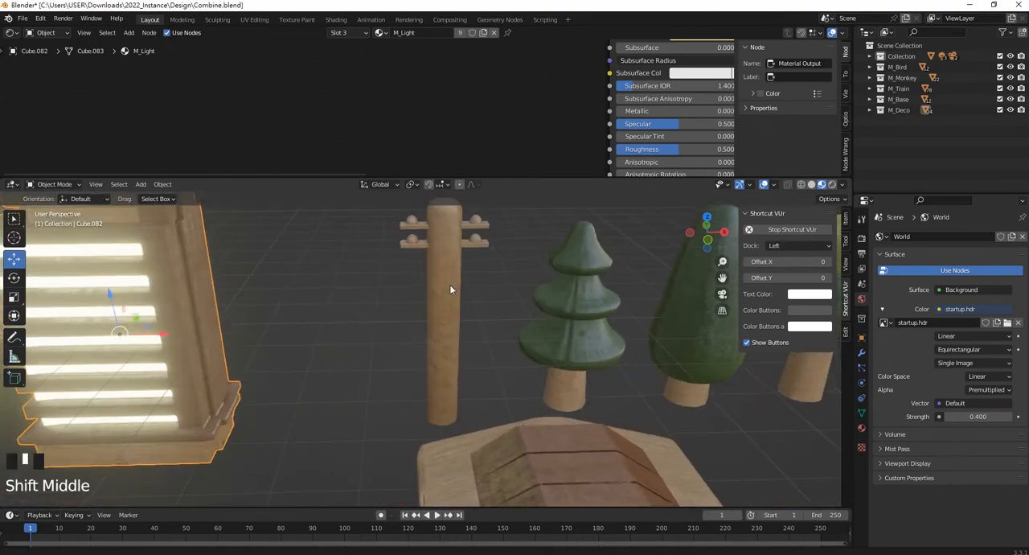
{"action": "scroll", "coordinate": [427, 362], "scroll_direction": "up", "scroll_amount": 6}
{"action": "left_click", "coordinate": [395, 354]}
{"action": "scroll", "coordinate": [453, 375], "scroll_direction": "down", "scroll_amount": 5}
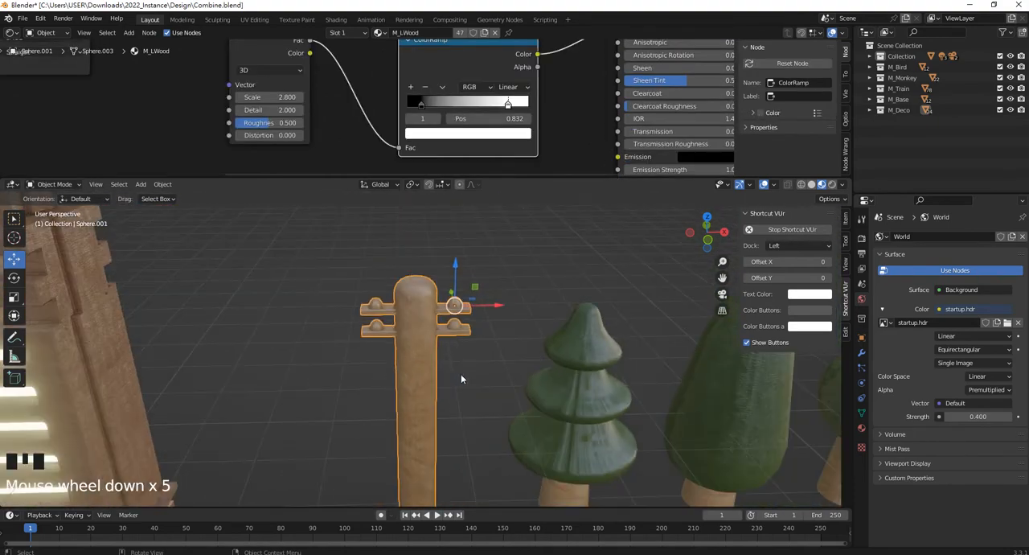
{"action": "key", "text": "slash"}
{"action": "middle_click_drag", "start_coordinate": [539, 374], "coordinate": [538, 368]}
{"action": "scroll", "coordinate": [538, 369], "scroll_direction": "up", "scroll_amount": 1}
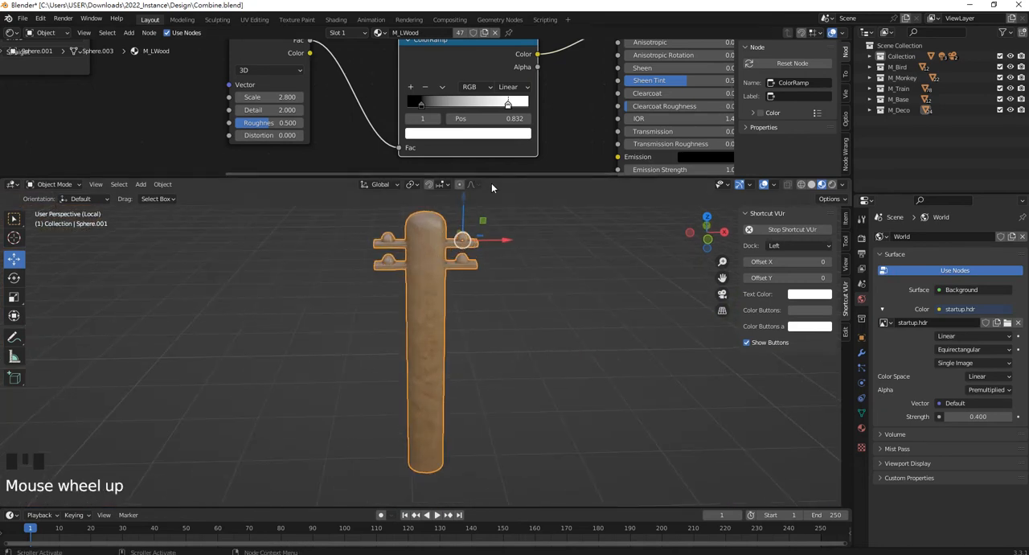
Inspect the M_LWood node tree at full size, and look closely at the pole's crossarms and knobs.
{"action": "left_click_drag", "start_coordinate": [480, 174], "coordinate": [455, 405]}
{"action": "scroll", "coordinate": [409, 270], "scroll_direction": "down", "scroll_amount": 2}
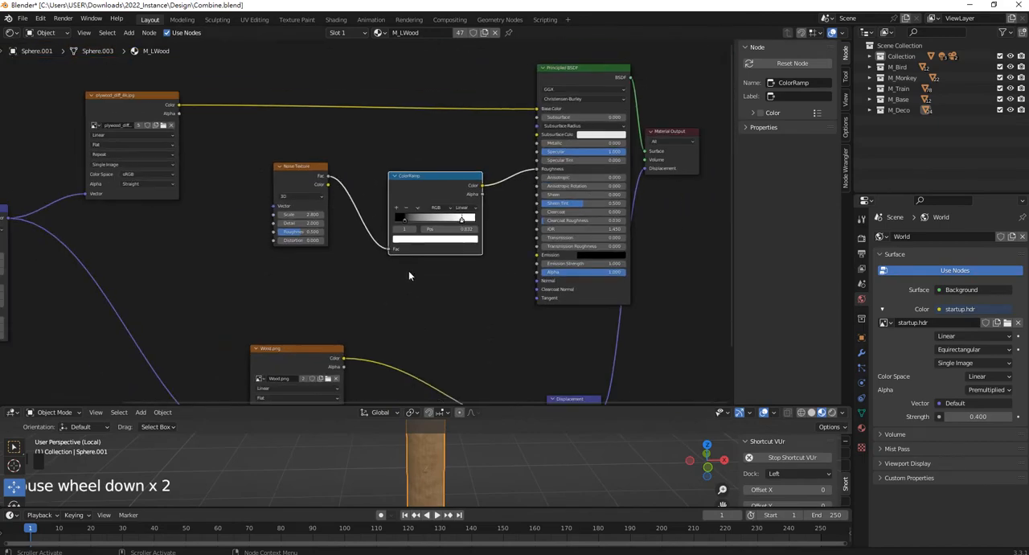
{"action": "scroll", "coordinate": [375, 243], "scroll_direction": "up", "scroll_amount": 3}
{"action": "scroll", "coordinate": [435, 169], "scroll_direction": "down", "scroll_amount": 5}
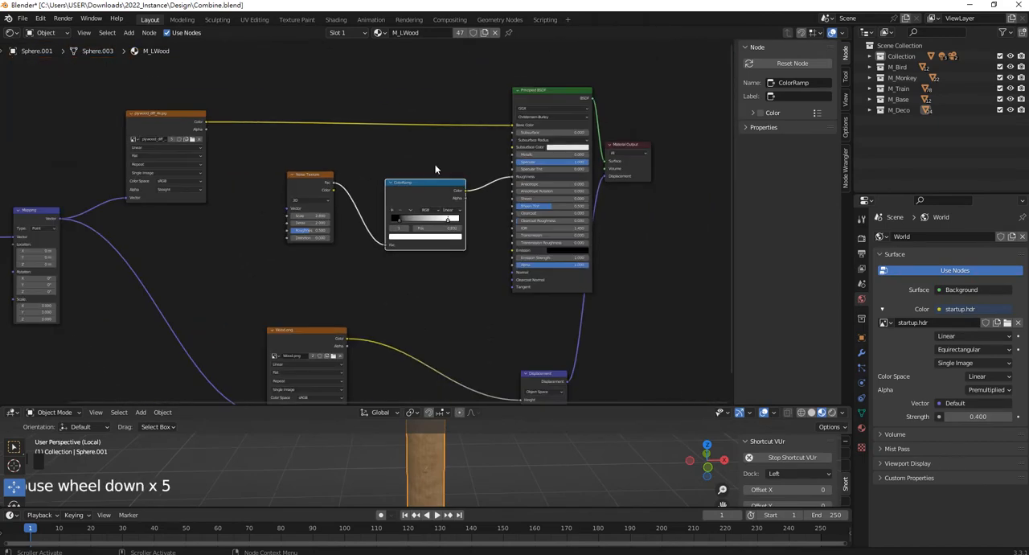
{"action": "left_click_drag", "start_coordinate": [473, 404], "coordinate": [450, 160]}
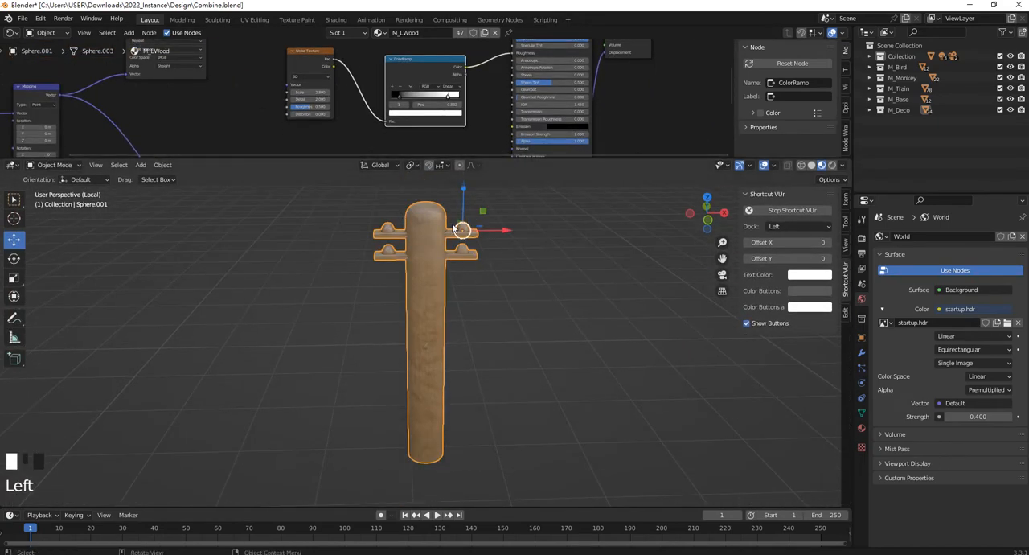
{"action": "scroll", "coordinate": [448, 232], "scroll_direction": "up", "scroll_amount": 4}
{"action": "middle_click_drag", "start_coordinate": [448, 232], "coordinate": [397, 361], "text": "shift"}
{"action": "scroll", "coordinate": [307, 225], "scroll_direction": "up", "scroll_amount": 2}
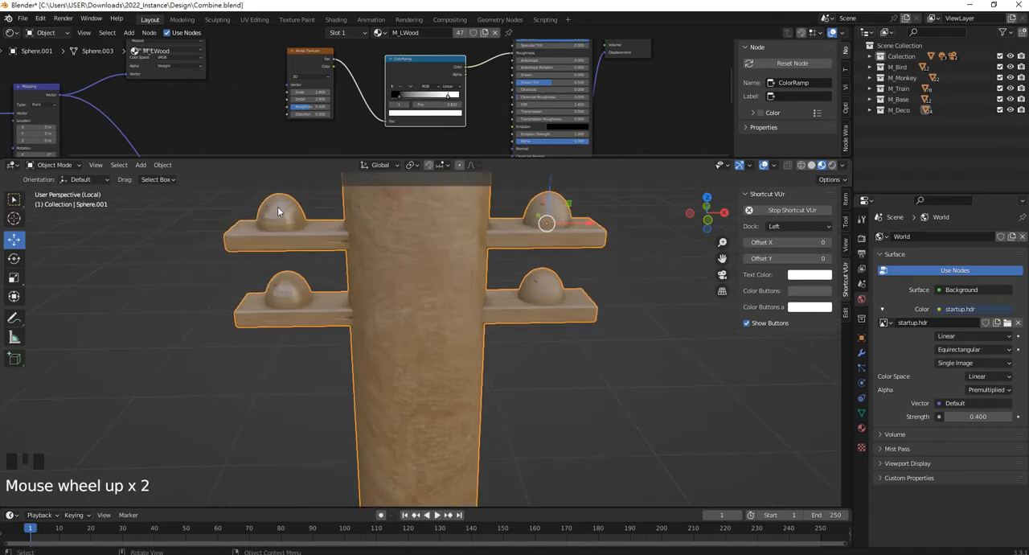
{"action": "middle_click_drag", "start_coordinate": [301, 238], "coordinate": [342, 287], "text": "shift"}
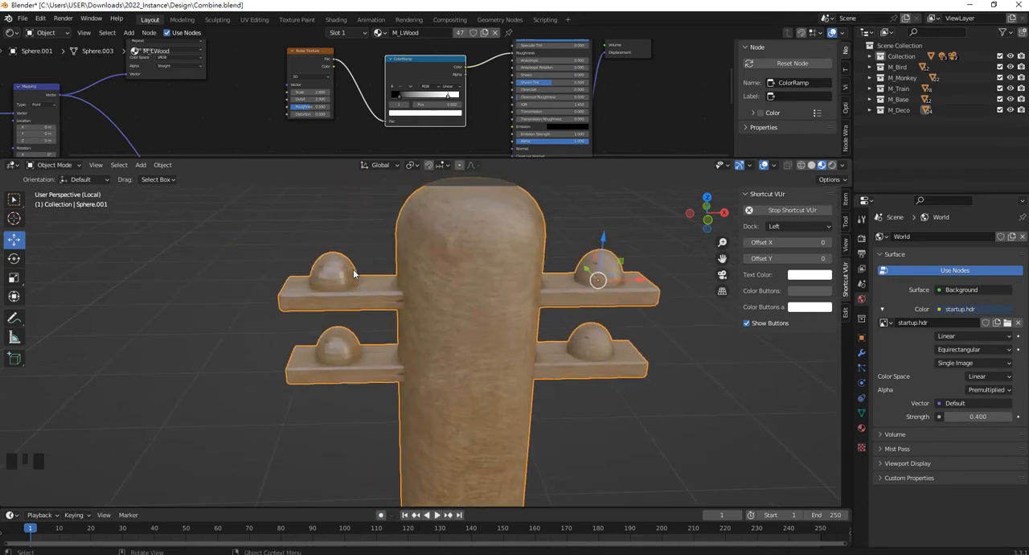
In Edit Mode, select all linked faces of the pole's upper and lower crossarms.
{"action": "key", "text": "Tab"}
{"action": "key", "text": "b"}
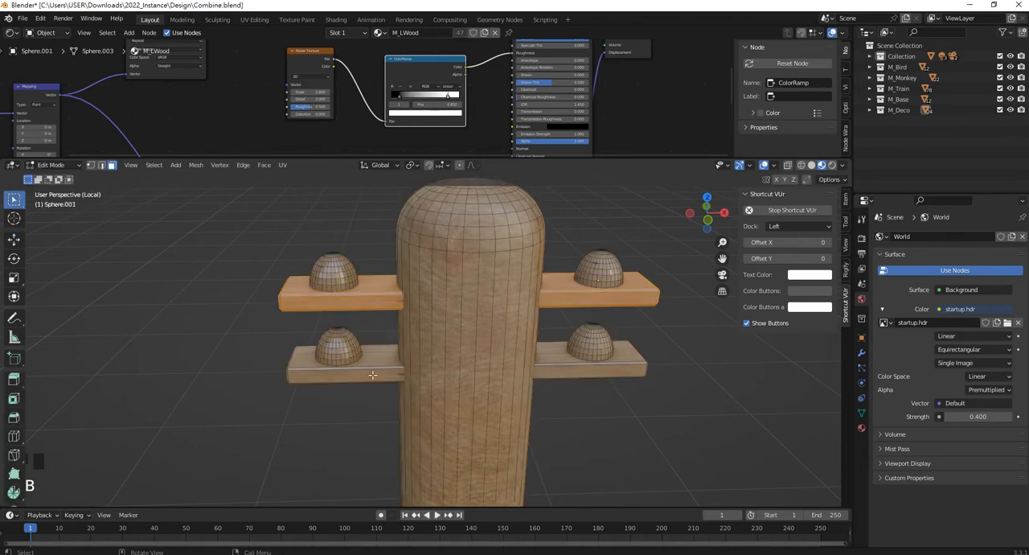
{"action": "left_click", "coordinate": [372, 375]}
{"action": "left_click", "coordinate": [371, 298], "text": "shift"}
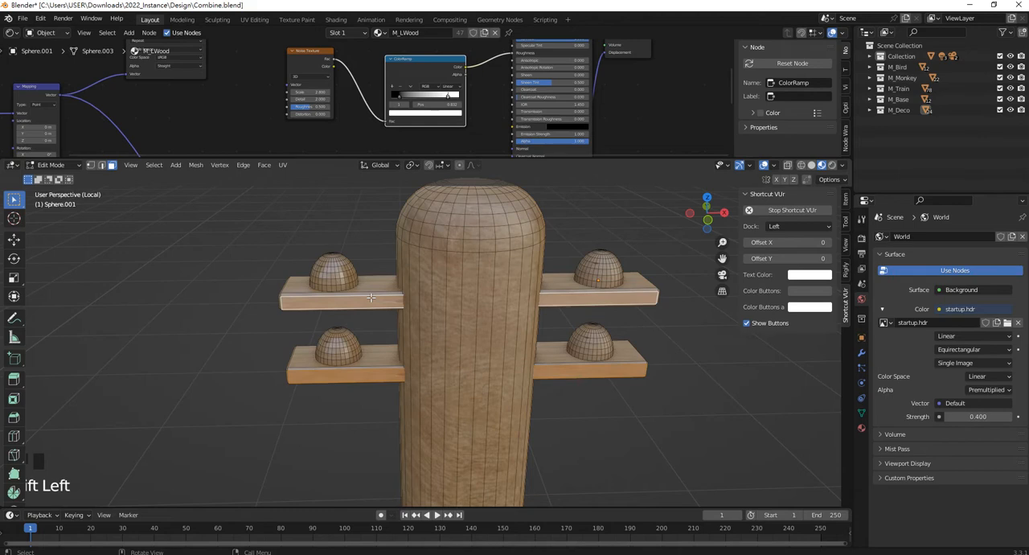
{"action": "key", "text": "ctrl+l"}
{"action": "key", "text": "l"}
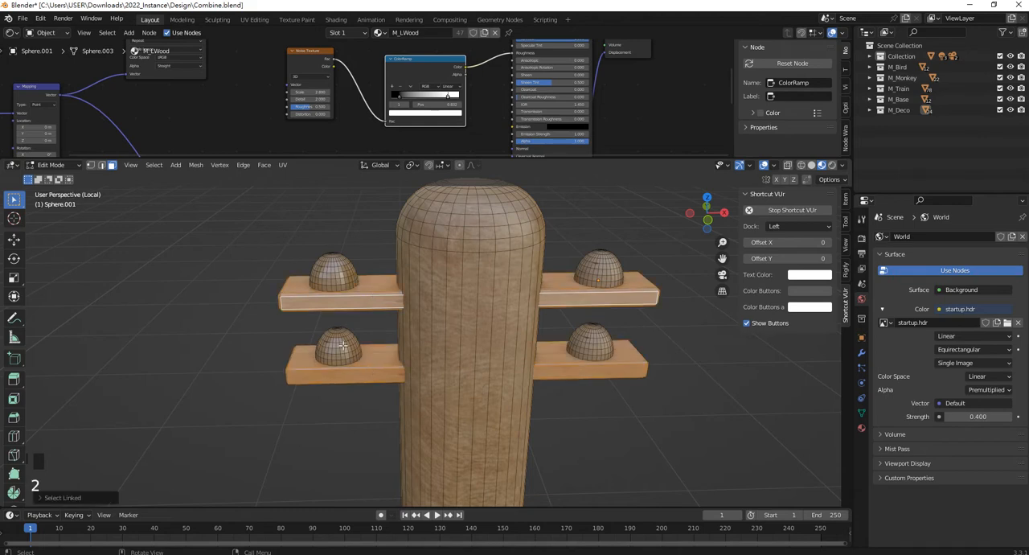
Add all linked faces of the four round knobs on the crossarms to the selection.
{"action": "left_click", "coordinate": [338, 351]}
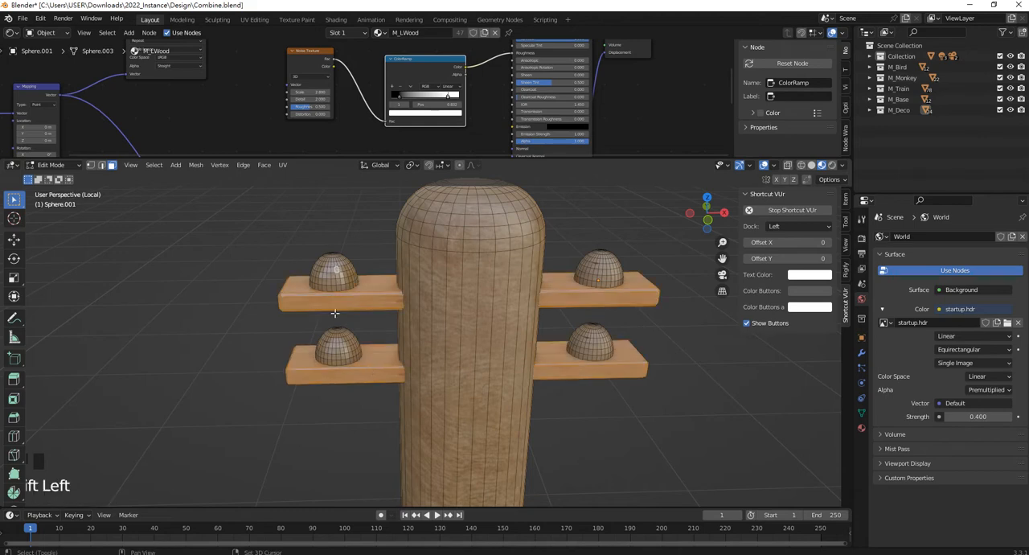
{"action": "left_click", "coordinate": [338, 352]}
{"action": "left_click", "coordinate": [577, 349], "text": "shift"}
{"action": "left_click", "coordinate": [615, 260], "text": "shift"}
{"action": "scroll", "coordinate": [607, 274], "scroll_direction": "up", "scroll_amount": 2}
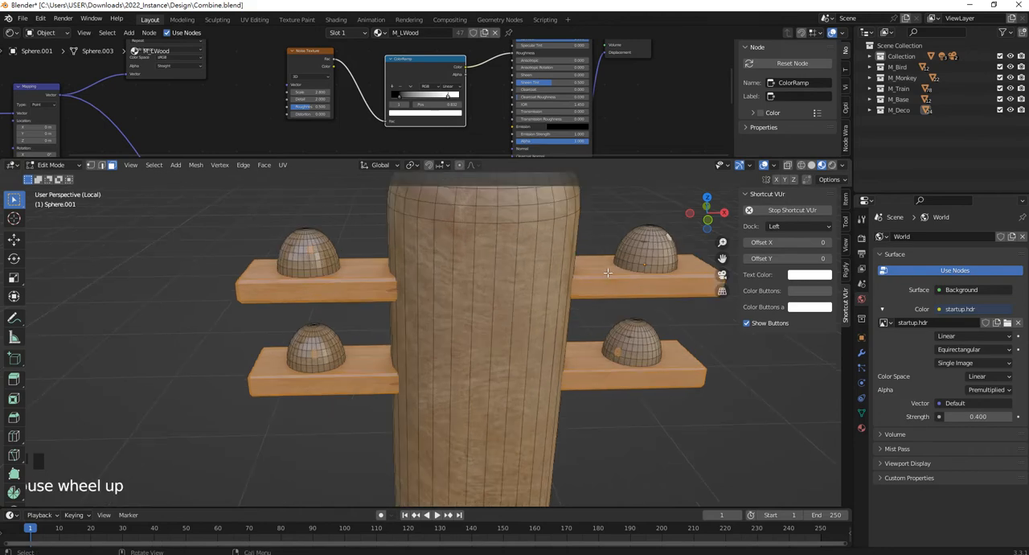
{"action": "key", "text": "l"}
{"action": "key", "text": "l"}
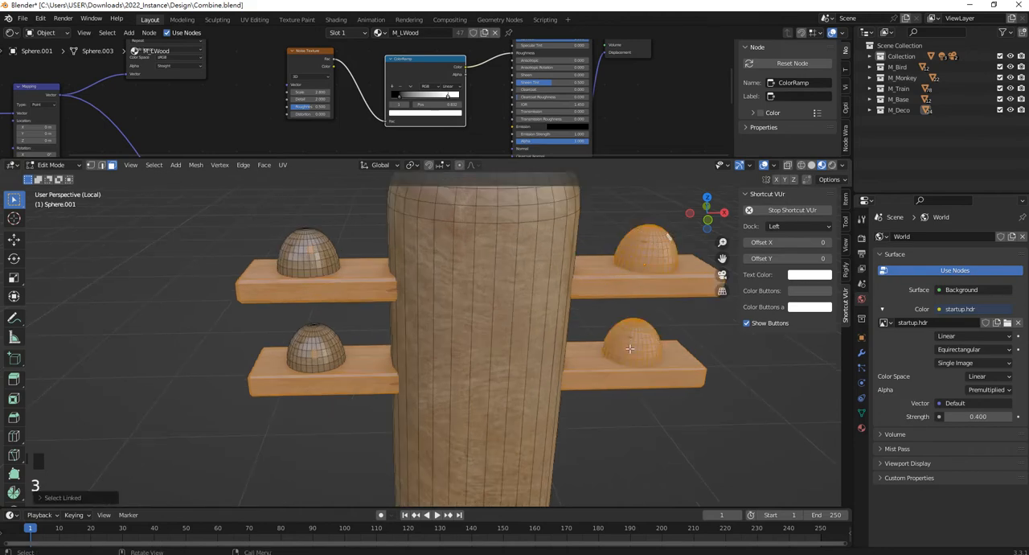
{"action": "key", "text": "l"}
{"action": "key", "text": "l"}
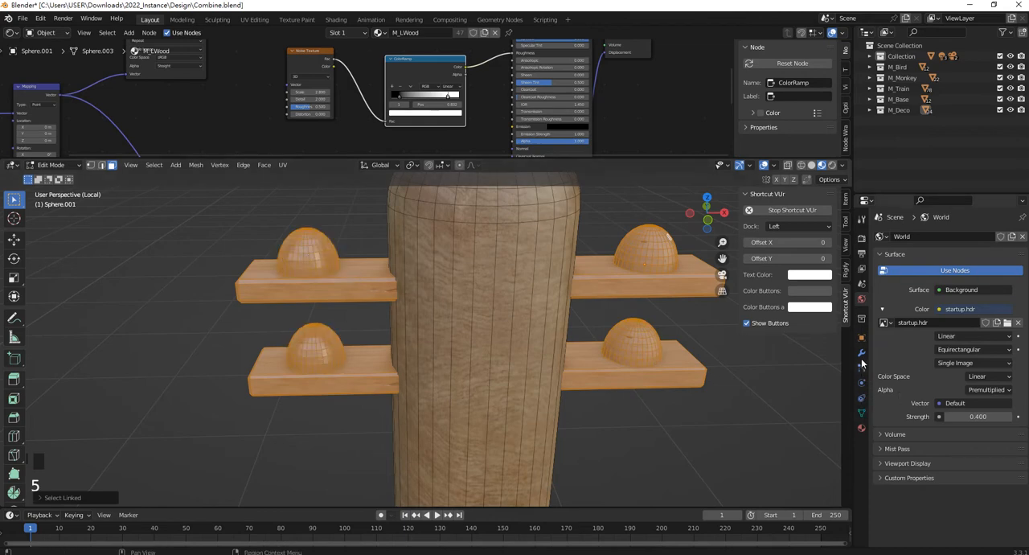
Add a second material slot with M_DWood, assign it to the selected crossarms and knobs, and return to Object Mode.
{"action": "left_click", "coordinate": [861, 428]}
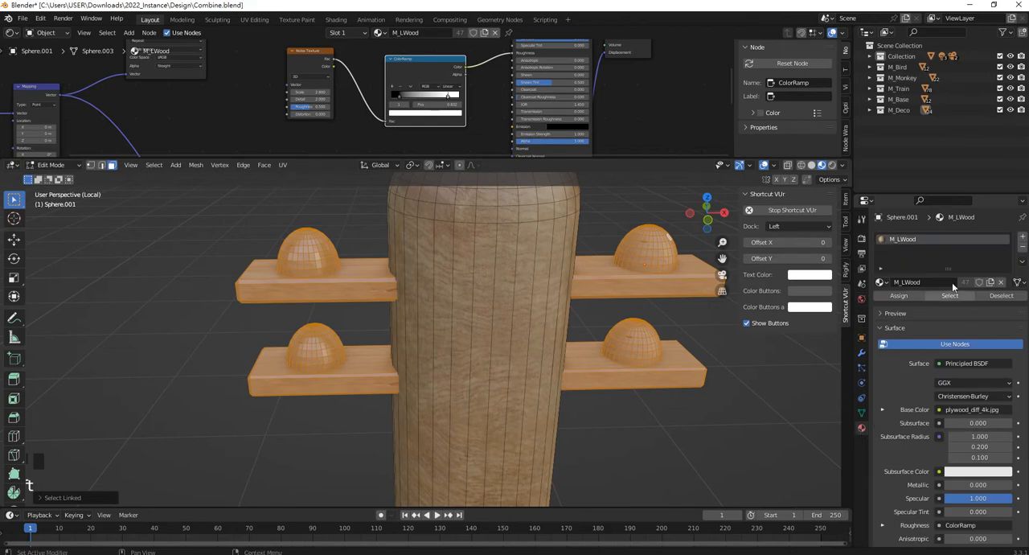
{"action": "left_click", "coordinate": [1023, 238]}
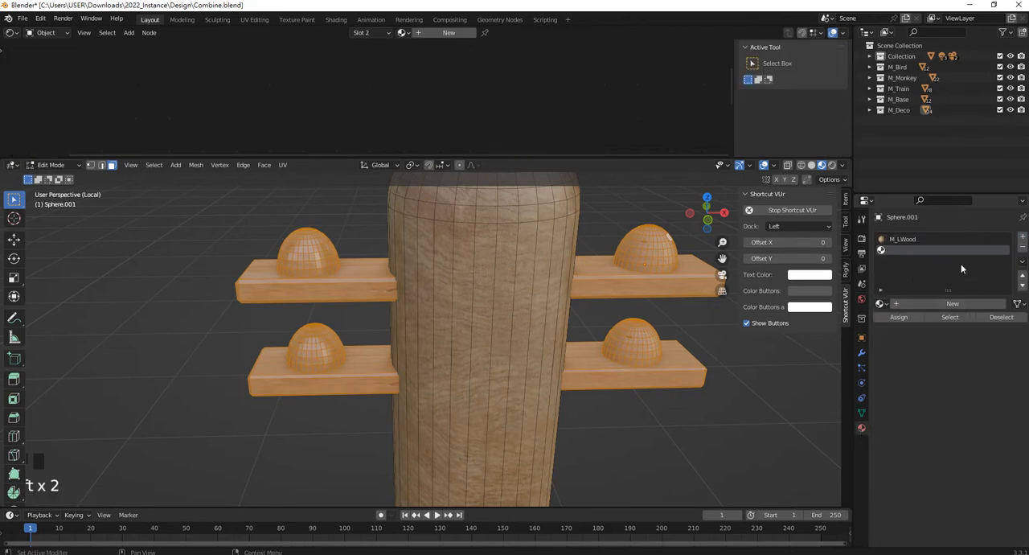
{"action": "left_click", "coordinate": [883, 304]}
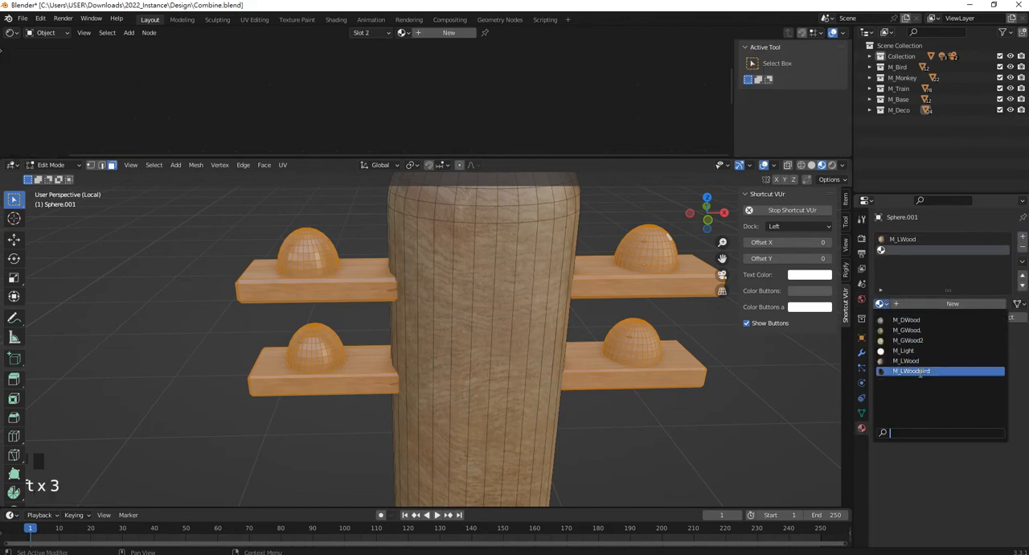
{"action": "left_click", "coordinate": [916, 319]}
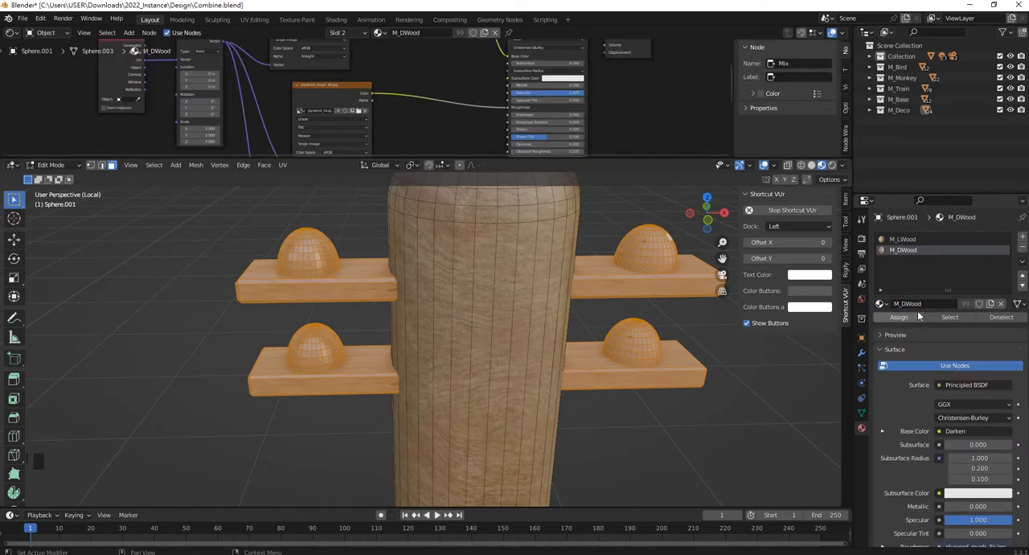
{"action": "left_click", "coordinate": [898, 317]}
{"action": "scroll", "coordinate": [543, 341], "scroll_direction": "down", "scroll_amount": 4}
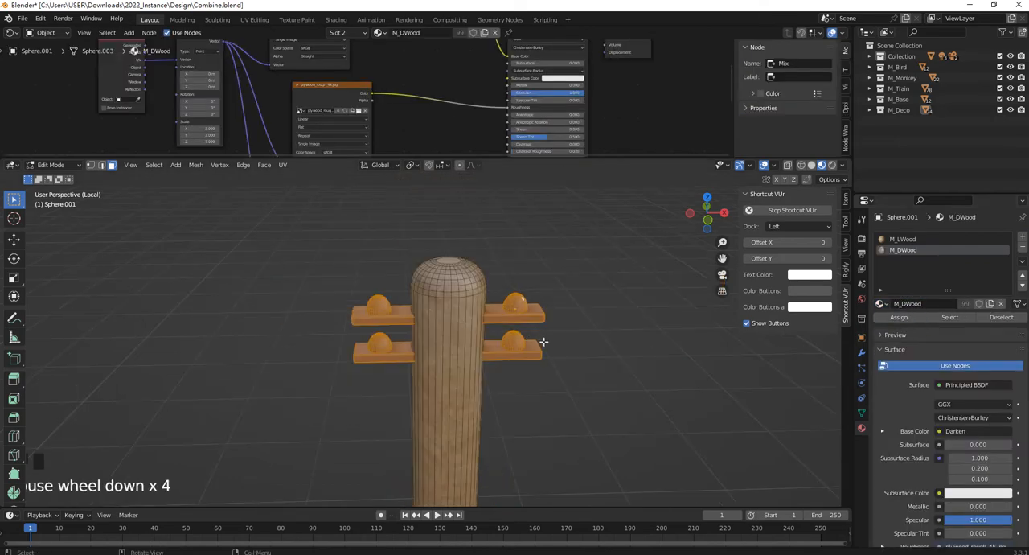
{"action": "scroll", "coordinate": [544, 341], "scroll_direction": "up", "scroll_amount": 1}
{"action": "key", "text": "Tab"}
{"action": "left_click", "coordinate": [599, 395]}
{"action": "scroll", "coordinate": [495, 349], "scroll_direction": "up", "scroll_amount": 2}
{"action": "scroll", "coordinate": [495, 349], "scroll_direction": "down", "scroll_amount": 3}
Select the pole again and, in Edit Mode, select all linked faces of its vertical shaft.
{"action": "mouse_move", "coordinate": [495, 348]}
{"action": "middle_mouse_down"}
{"action": "mouse_move", "coordinate": [476, 318]}
{"action": "mouse_move", "coordinate": [475, 285]}
{"action": "mouse_move", "coordinate": [488, 332]}
{"action": "middle_mouse_up"}
{"action": "left_click", "coordinate": [475, 377]}
{"action": "middle_click_drag", "start_coordinate": [475, 377], "coordinate": [460, 311], "text": "shift"}
{"action": "scroll", "coordinate": [425, 340], "scroll_direction": "down", "scroll_amount": 2}
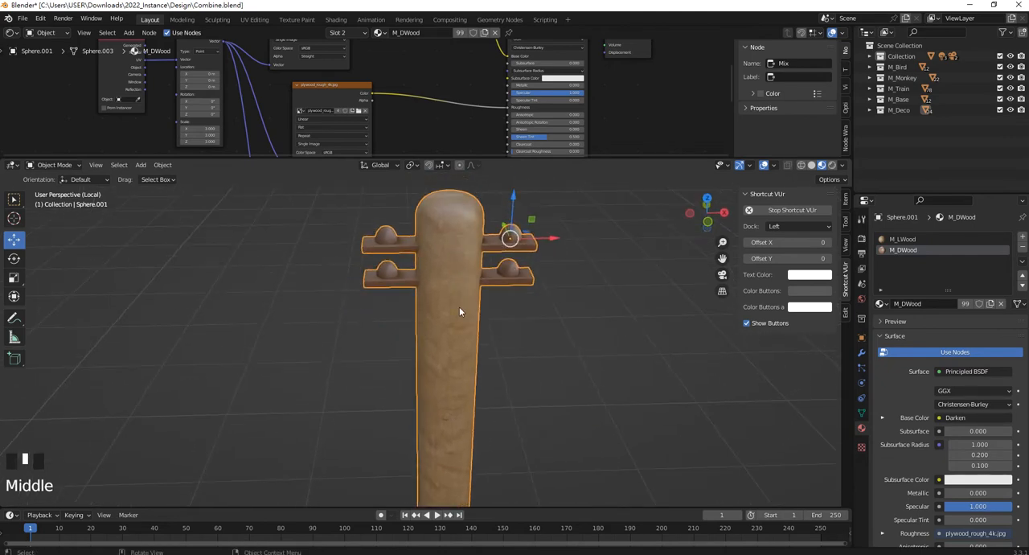
{"action": "key", "text": "Tab"}
{"action": "left_click", "coordinate": [455, 267], "text": "alt"}
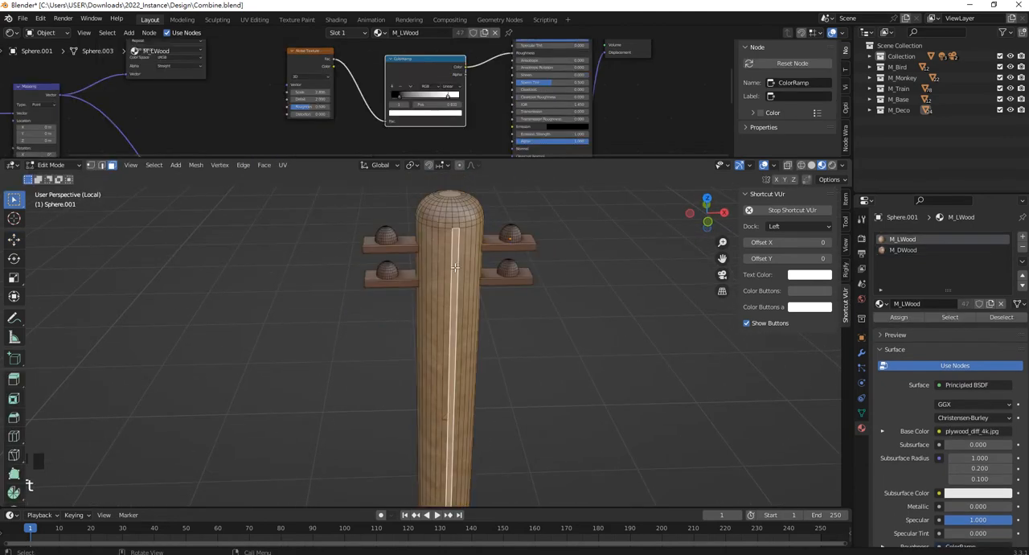
{"action": "key", "text": "l"}
Try Smart UV Project on the shaft with a 66° angle limit and check the wood texture in Object Mode.
{"action": "key", "text": "u"}
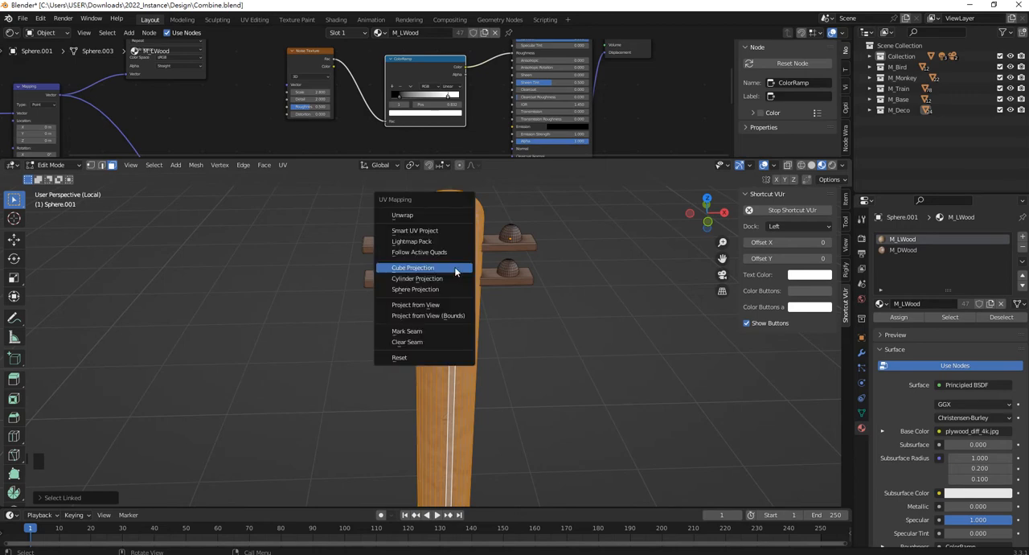
{"action": "left_click", "coordinate": [451, 230]}
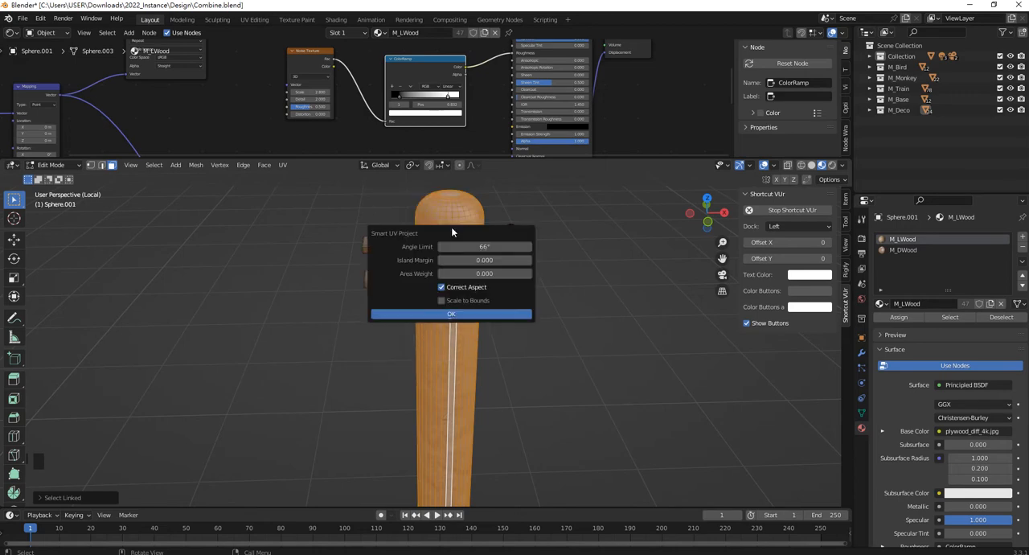
{"action": "left_click", "coordinate": [470, 316]}
{"action": "key", "text": "Tab"}
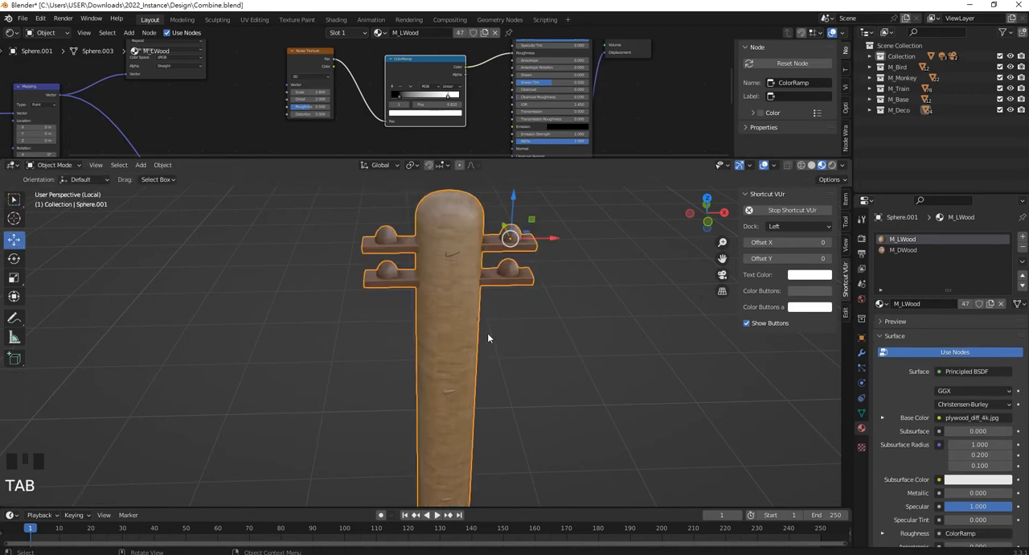
{"action": "middle_click_drag", "start_coordinate": [487, 333], "coordinate": [409, 289]}
{"action": "scroll", "coordinate": [370, 328], "scroll_direction": "up", "scroll_amount": 3}
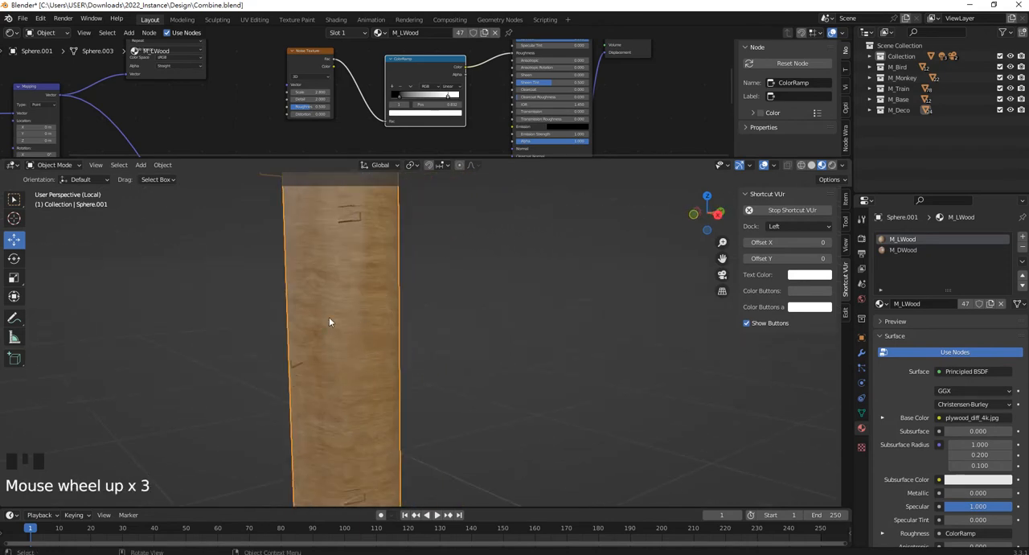
{"action": "middle_click_drag", "start_coordinate": [329, 317], "coordinate": [456, 325]}
{"action": "scroll", "coordinate": [416, 320], "scroll_direction": "up", "scroll_amount": 1}
{"action": "scroll", "coordinate": [455, 322], "scroll_direction": "down", "scroll_amount": 3}
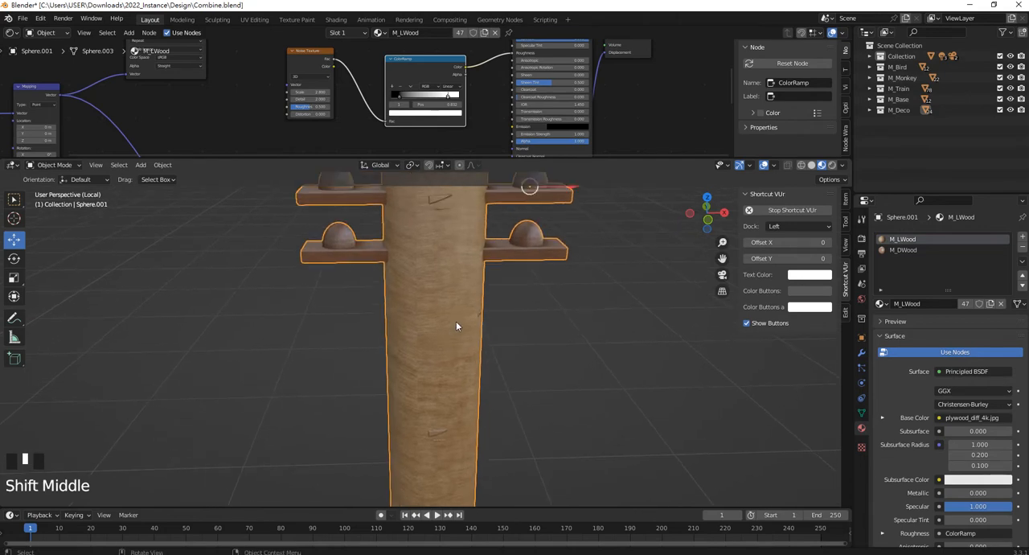
Unwrap the shaft's selected faces with Cylinder Projection and return to Object Mode.
{"action": "key", "text": "Tab"}
{"action": "key", "text": "b"}
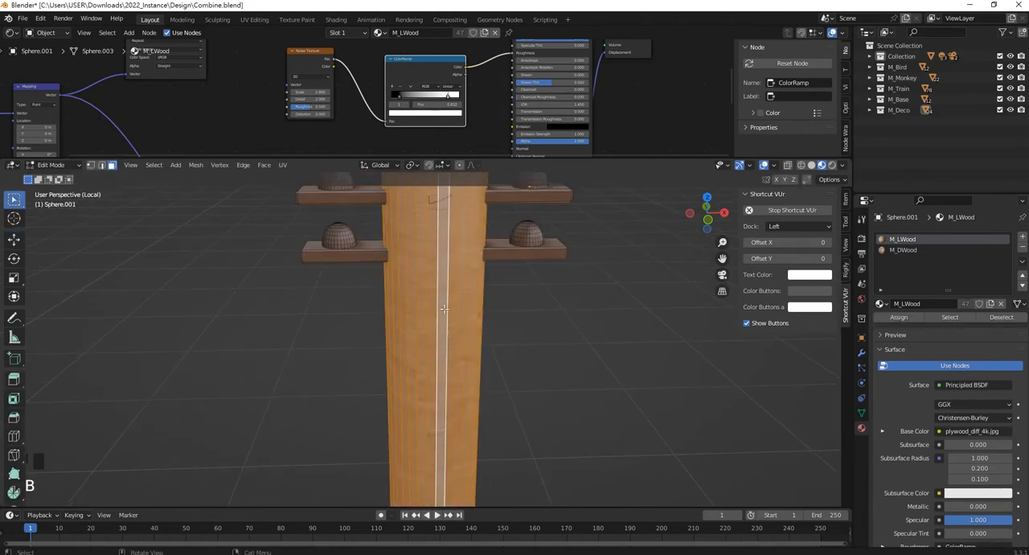
{"action": "key", "text": "u"}
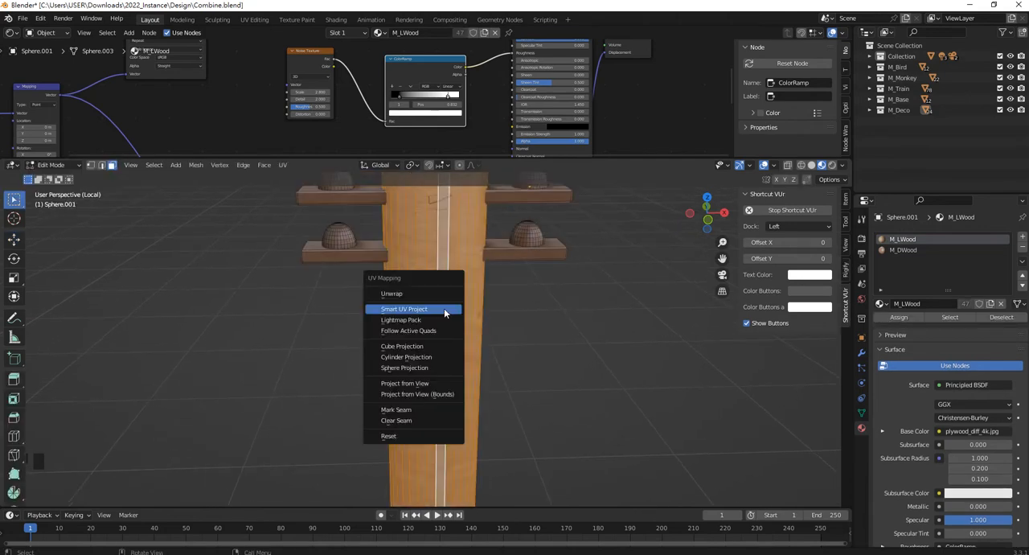
{"action": "left_click", "coordinate": [429, 358]}
{"action": "key", "text": "Tab"}
{"action": "left_click", "coordinate": [537, 358]}
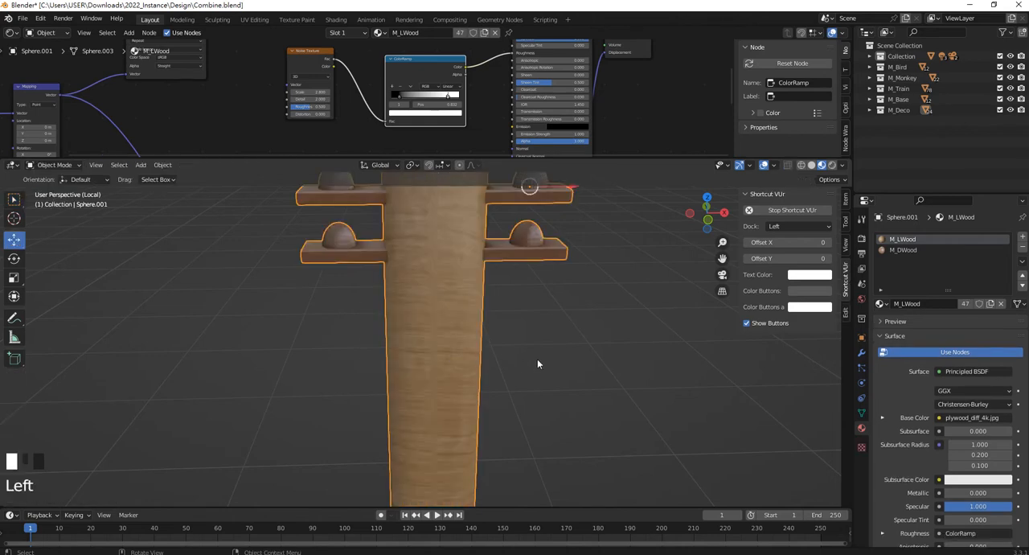
Examine the pole's wood grain from several angles and distances, and reselect the pole.
{"action": "middle_click_drag", "start_coordinate": [537, 358], "coordinate": [410, 320]}
{"action": "scroll", "coordinate": [347, 321], "scroll_direction": "down", "scroll_amount": 1}
{"action": "scroll", "coordinate": [346, 322], "scroll_direction": "up", "scroll_amount": 2}
{"action": "middle_click_drag", "start_coordinate": [340, 329], "coordinate": [420, 239]}
{"action": "scroll", "coordinate": [422, 333], "scroll_direction": "up", "scroll_amount": 1}
{"action": "scroll", "coordinate": [420, 327], "scroll_direction": "down", "scroll_amount": 1}
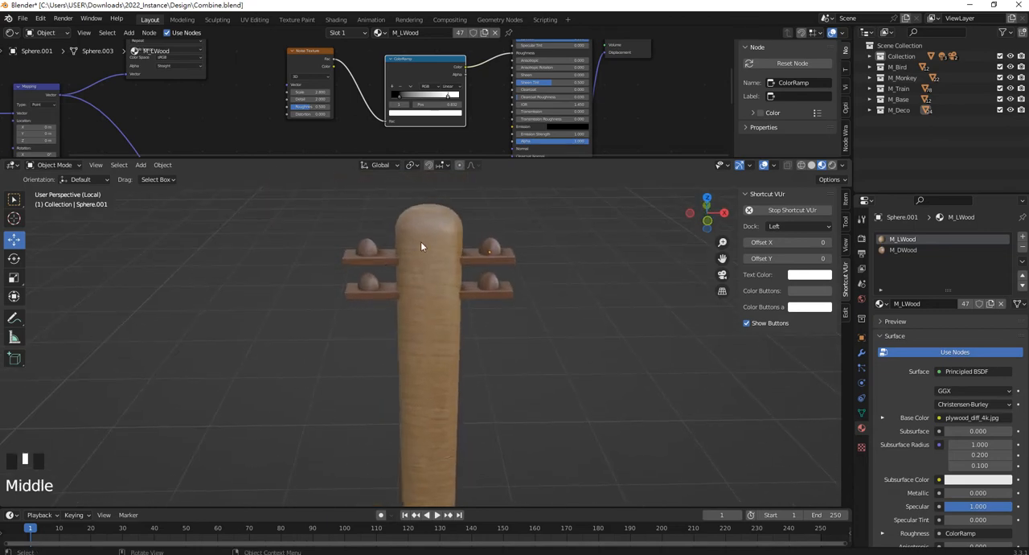
{"action": "scroll", "coordinate": [449, 299], "scroll_direction": "up", "scroll_amount": 3}
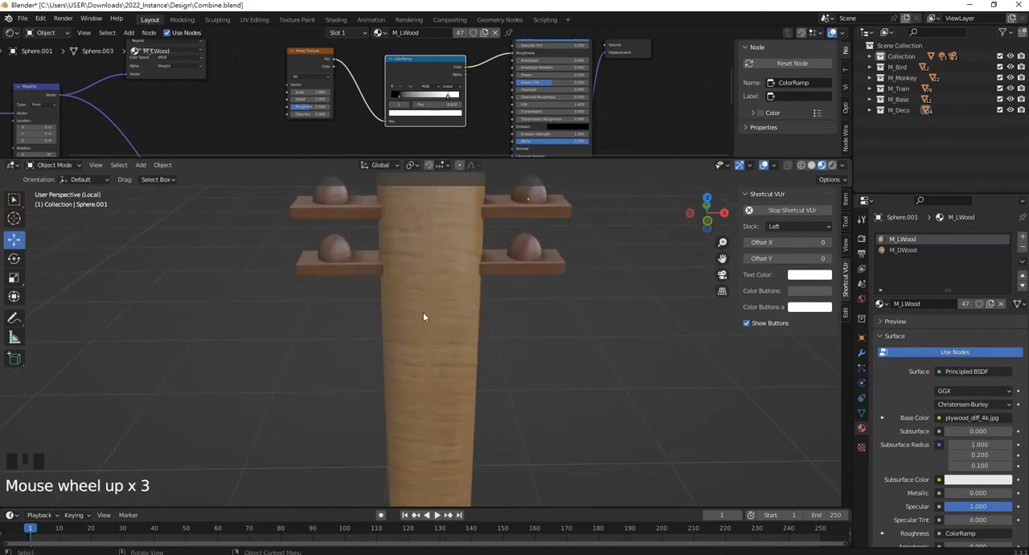
{"action": "scroll", "coordinate": [447, 302], "scroll_direction": "down", "scroll_amount": 4}
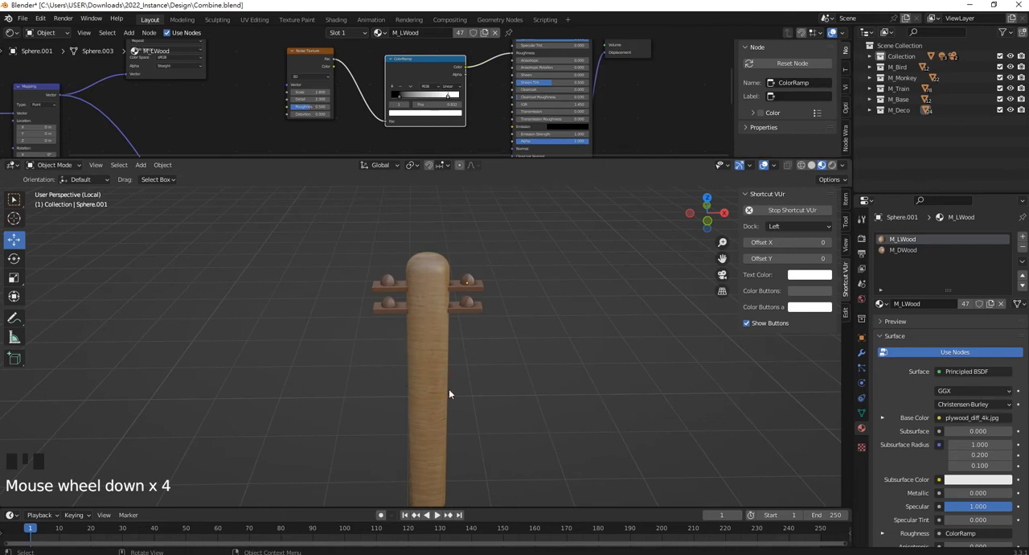
{"action": "scroll", "coordinate": [414, 322], "scroll_direction": "up", "scroll_amount": 3}
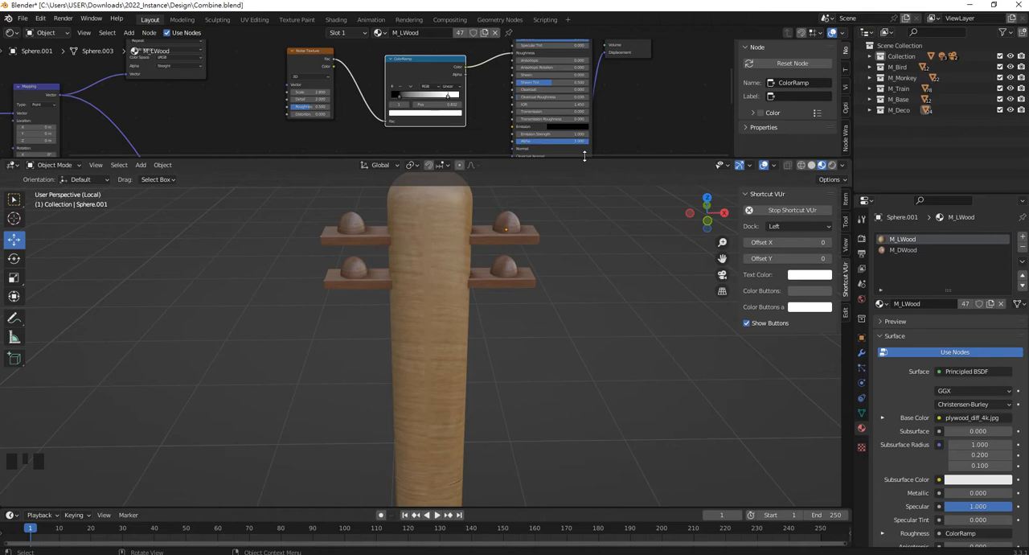
{"action": "left_click", "coordinate": [453, 275]}
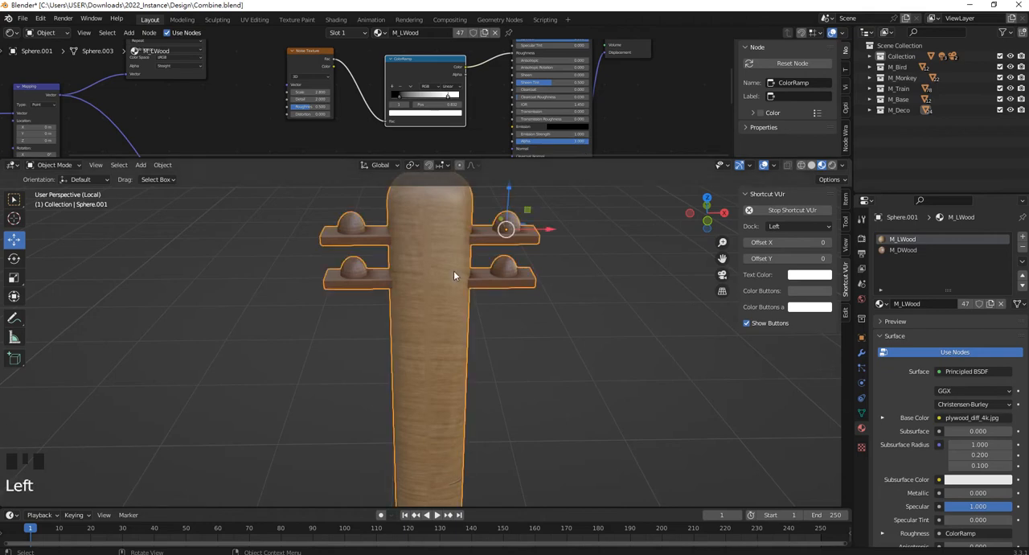
Switch the Shader Editor area to the UV Editor and select all linked faces of the pole's shaft in Edit Mode.
{"action": "left_click", "coordinate": [16, 33]}
{"action": "left_click", "coordinate": [47, 86]}
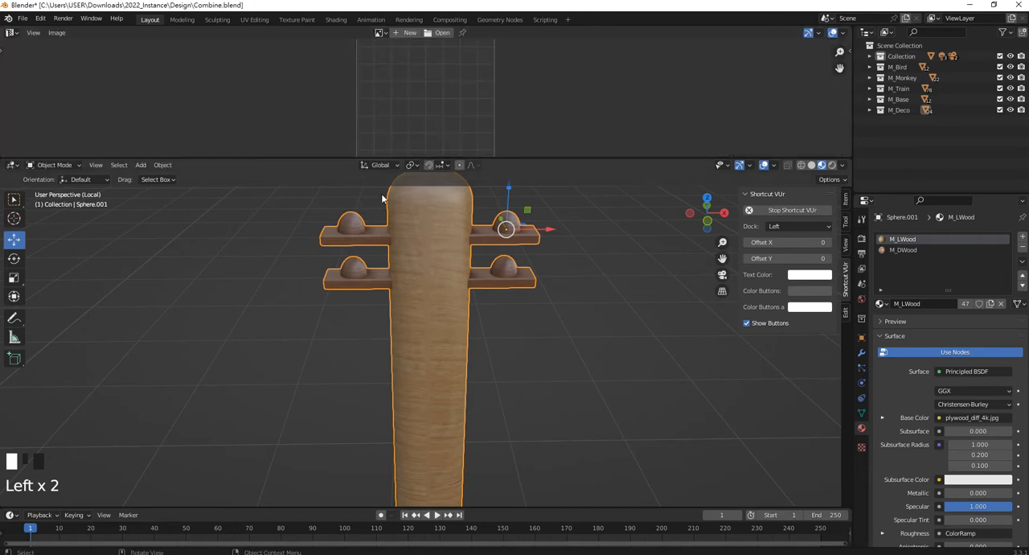
{"action": "key", "text": "Tab"}
{"action": "left_click", "coordinate": [425, 261]}
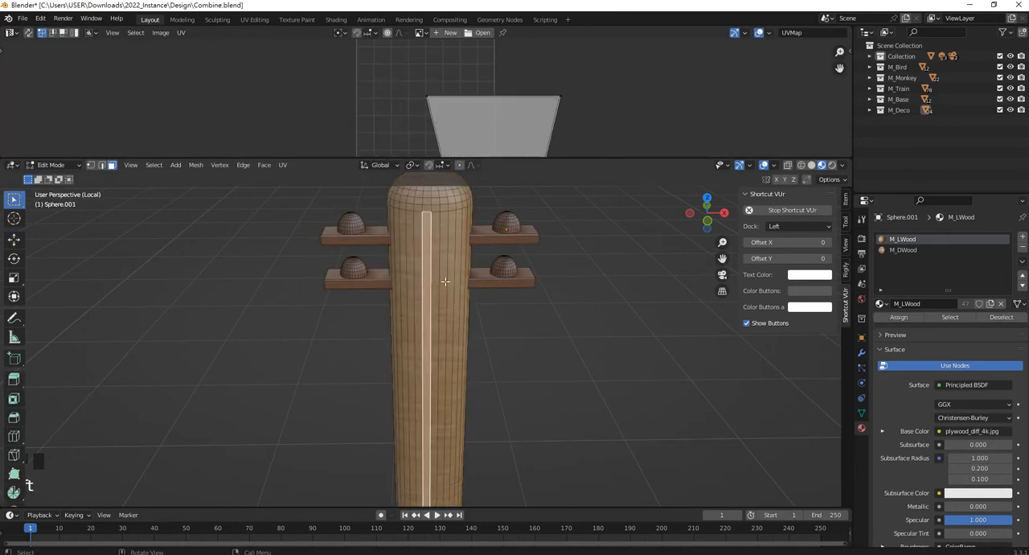
{"action": "key", "text": "ctrl+l"}
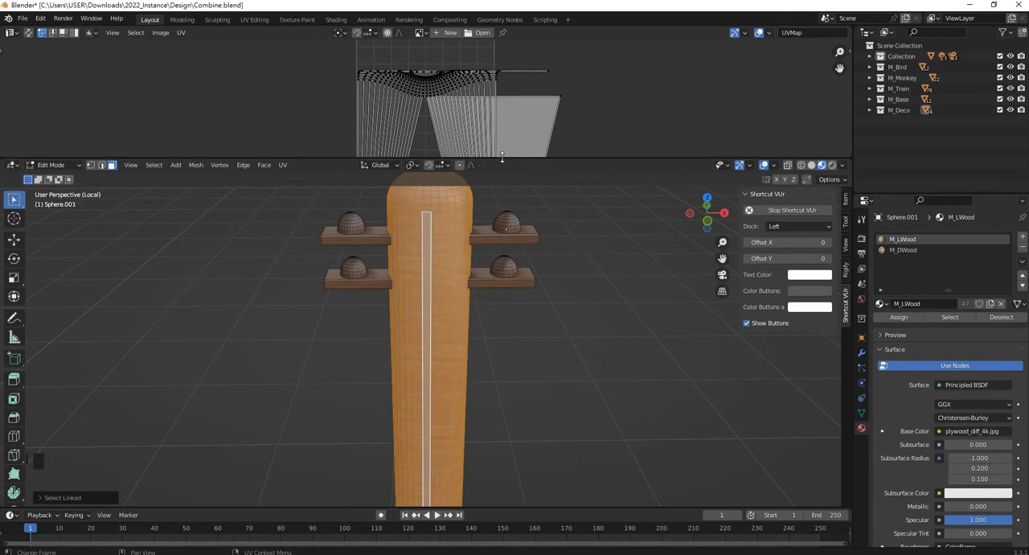
Examine the shaft's existing cylinder-projected UV layout in an enlarged UV Editor, then give the space back to the 3D view.
{"action": "left_click_drag", "start_coordinate": [502, 158], "coordinate": [501, 410]}
{"action": "scroll", "coordinate": [464, 247], "scroll_direction": "down", "scroll_amount": 3}
{"action": "scroll", "coordinate": [463, 248], "scroll_direction": "up", "scroll_amount": 4}
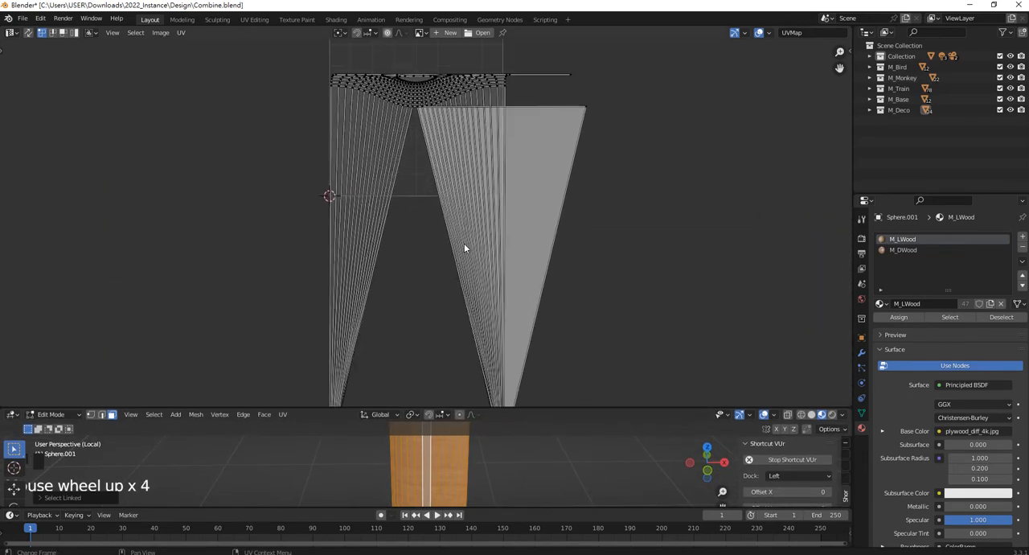
{"action": "scroll", "coordinate": [459, 235], "scroll_direction": "down", "scroll_amount": 2}
{"action": "scroll", "coordinate": [458, 235], "scroll_direction": "up", "scroll_amount": 1}
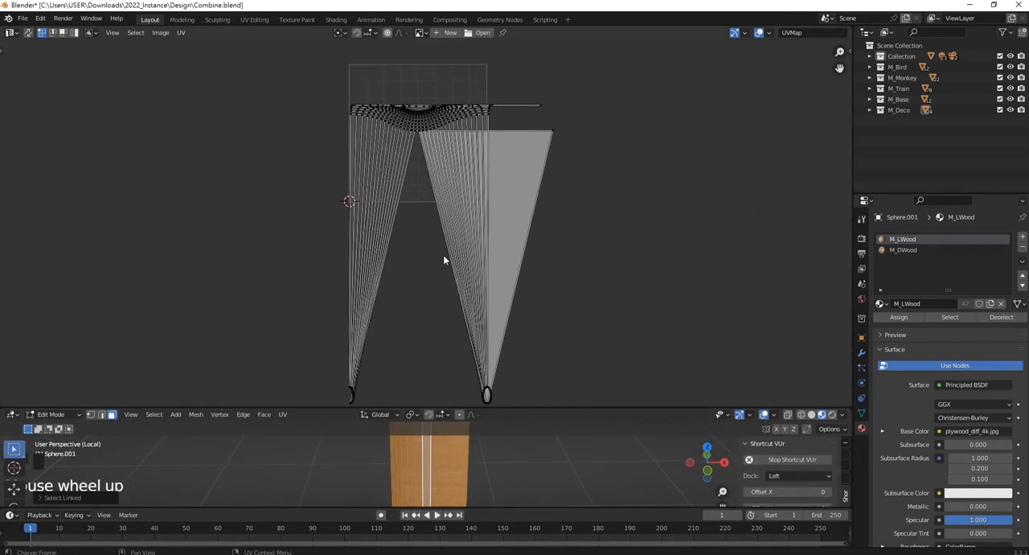
{"action": "left_click_drag", "start_coordinate": [453, 409], "coordinate": [457, 115]}
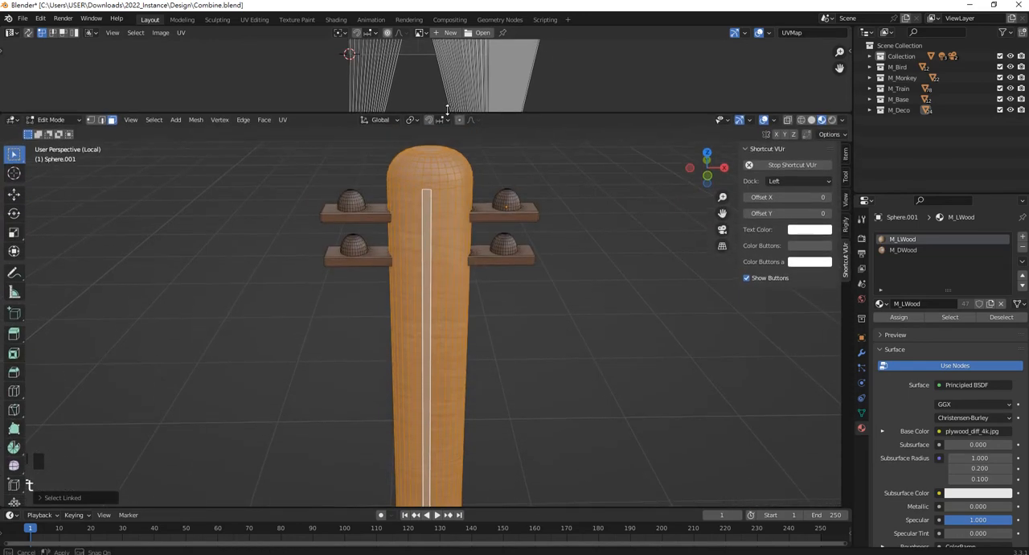
Unwrap the shaft's selected faces with Smart UV Project, using a 66° angle limit and 0.000 island margin.
{"action": "scroll", "coordinate": [468, 315], "scroll_direction": "down", "scroll_amount": 4}
{"action": "middle_click_drag", "start_coordinate": [468, 314], "coordinate": [445, 311]}
{"action": "scroll", "coordinate": [448, 282], "scroll_direction": "up", "scroll_amount": 4}
{"action": "scroll", "coordinate": [446, 306], "scroll_direction": "up", "scroll_amount": 2}
{"action": "scroll", "coordinate": [445, 311], "scroll_direction": "up", "scroll_amount": 1}
{"action": "key", "text": "u"}
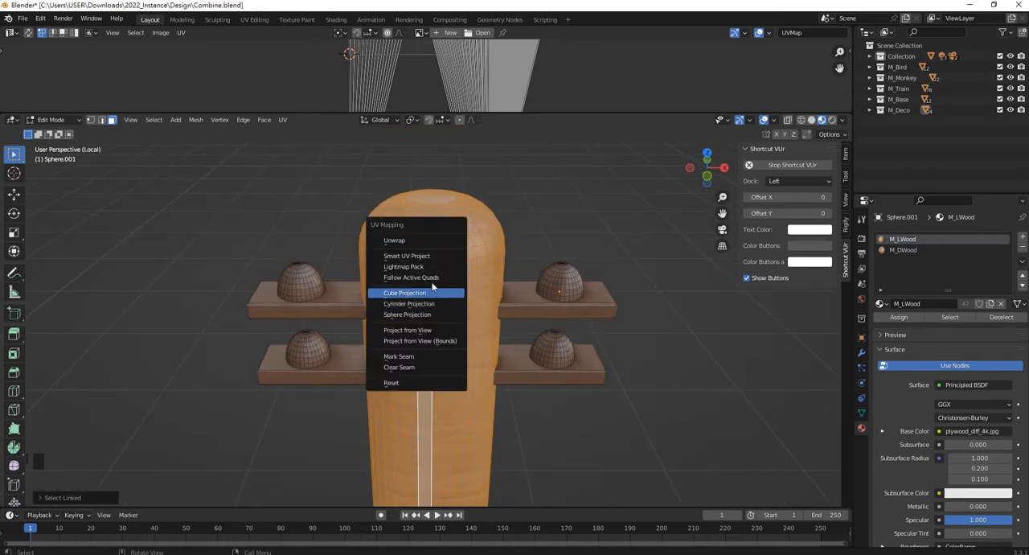
{"action": "left_click", "coordinate": [428, 256]}
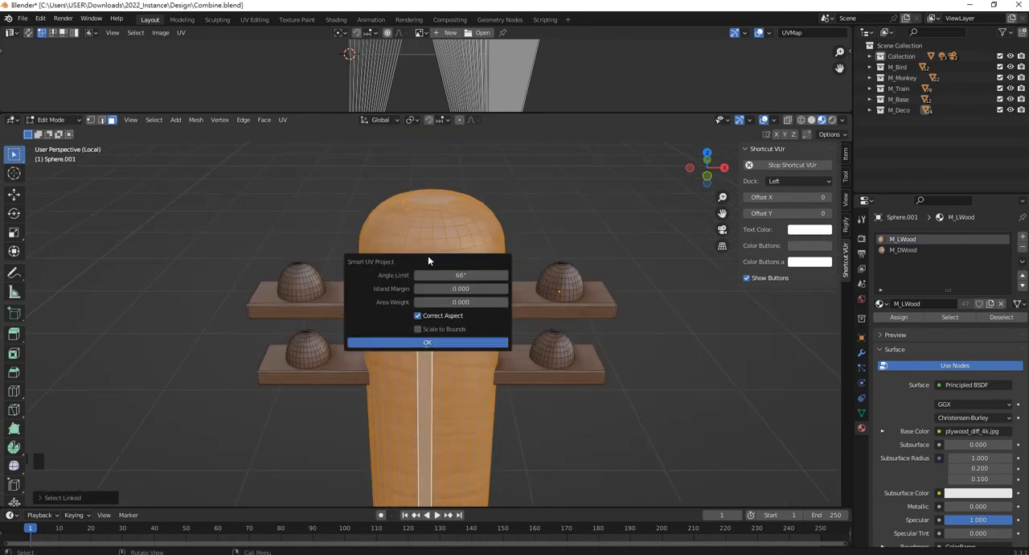
{"action": "left_click", "coordinate": [434, 344]}
Enlarge the UV Editor and examine the shaft's new UV islands, from the long strips to the round caps.
{"action": "middle_click_drag", "start_coordinate": [458, 68], "coordinate": [462, 52]}
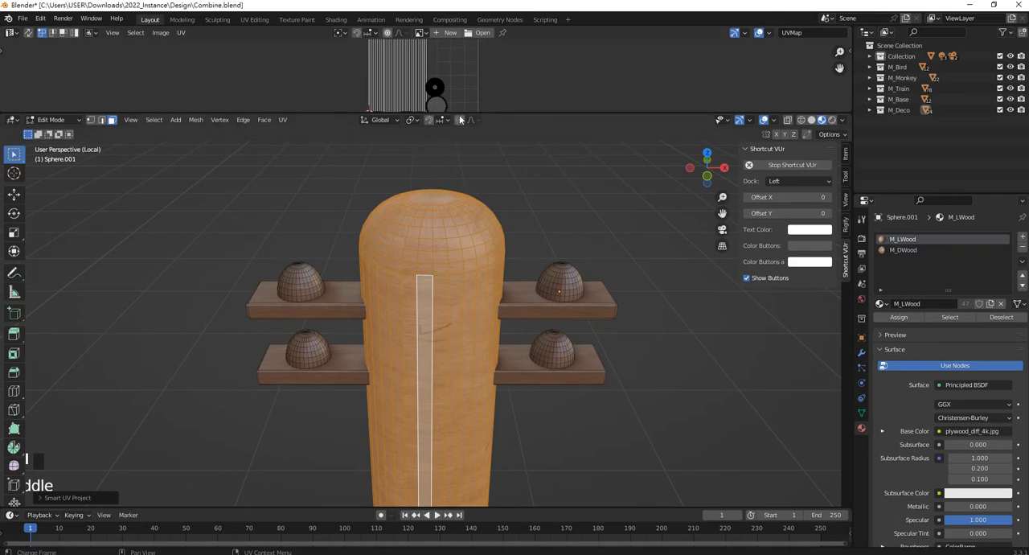
{"action": "left_click_drag", "start_coordinate": [462, 110], "coordinate": [462, 217]}
{"action": "scroll", "coordinate": [404, 96], "scroll_direction": "up", "scroll_amount": 3}
{"action": "scroll", "coordinate": [413, 99], "scroll_direction": "down", "scroll_amount": 2}
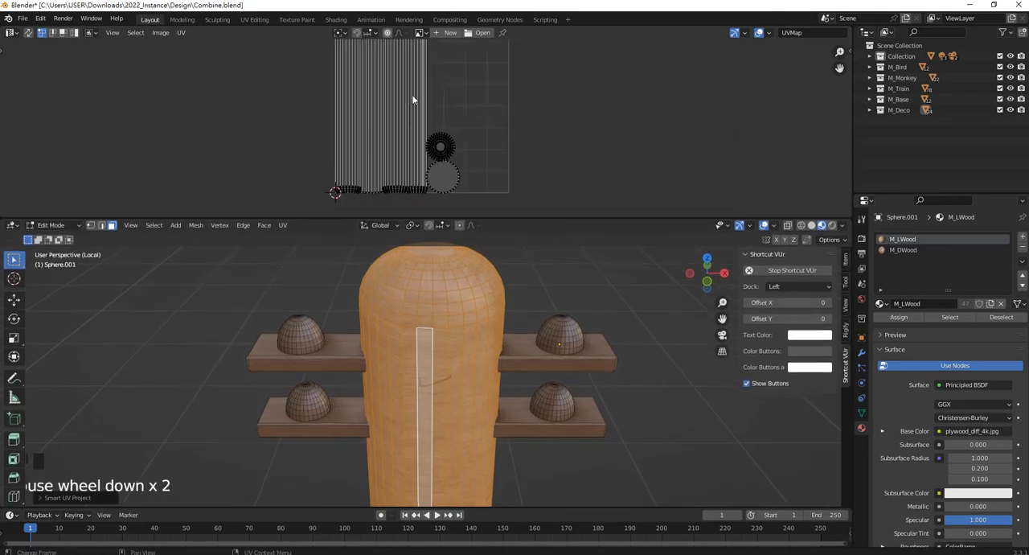
{"action": "middle_click_drag", "start_coordinate": [413, 99], "coordinate": [509, 109], "text": "shift"}
{"action": "scroll", "coordinate": [463, 79], "scroll_direction": "up", "scroll_amount": 2}
{"action": "middle_click_drag", "start_coordinate": [464, 79], "coordinate": [468, 112]}
{"action": "scroll", "coordinate": [459, 94], "scroll_direction": "up", "scroll_amount": 1}
{"action": "scroll", "coordinate": [475, 144], "scroll_direction": "down", "scroll_amount": 4}
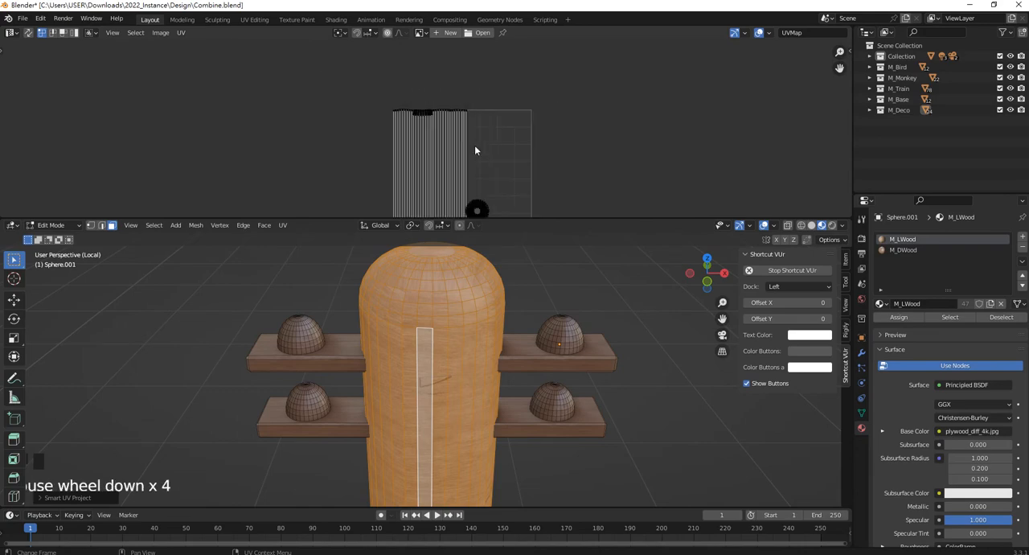
Compare the direction of the shaft's UV strips with the wood grain seen up close on the pole.
{"action": "key", "text": "a"}
{"action": "middle_click_drag", "start_coordinate": [449, 146], "coordinate": [449, 46]}
{"action": "scroll", "coordinate": [463, 317], "scroll_direction": "up", "scroll_amount": 6}
{"action": "scroll", "coordinate": [470, 185], "scroll_direction": "up", "scroll_amount": 2}
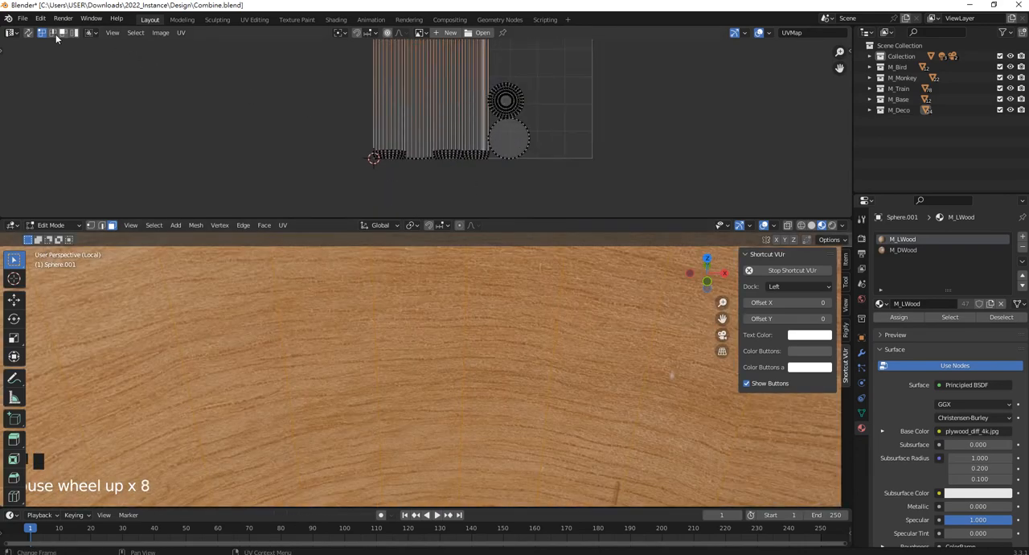
{"action": "scroll", "coordinate": [447, 142], "scroll_direction": "down", "scroll_amount": 3}
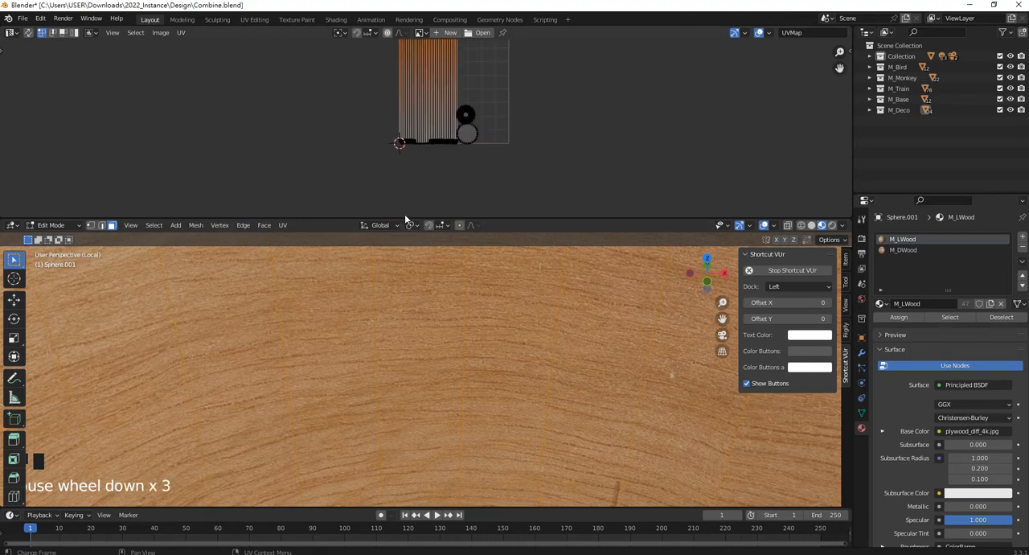
{"action": "left_click_drag", "start_coordinate": [406, 218], "coordinate": [406, 115]}
{"action": "scroll", "coordinate": [434, 257], "scroll_direction": "down", "scroll_amount": 4}
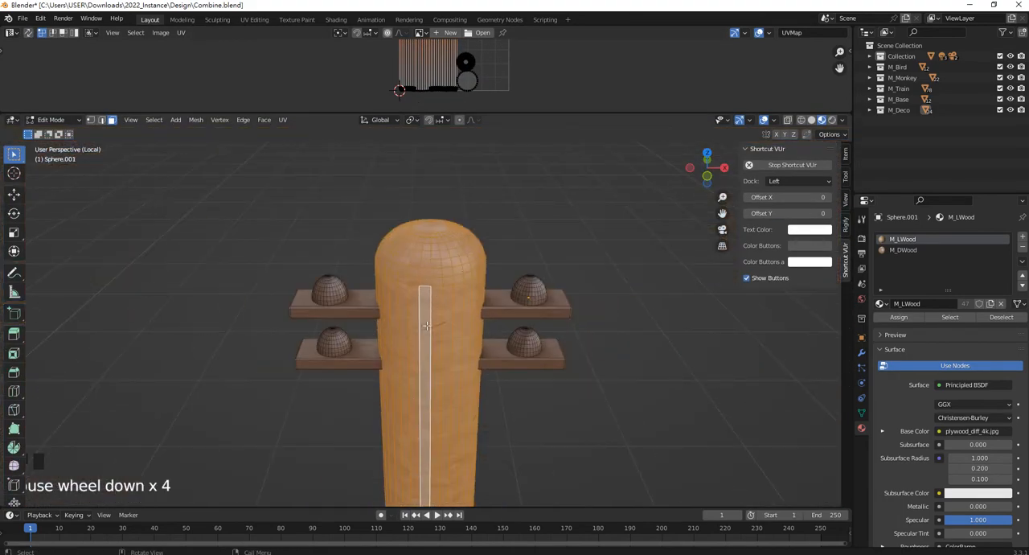
{"action": "scroll", "coordinate": [452, 96], "scroll_direction": "up", "scroll_amount": 3}
{"action": "scroll", "coordinate": [453, 96], "scroll_direction": "up", "scroll_amount": 2}
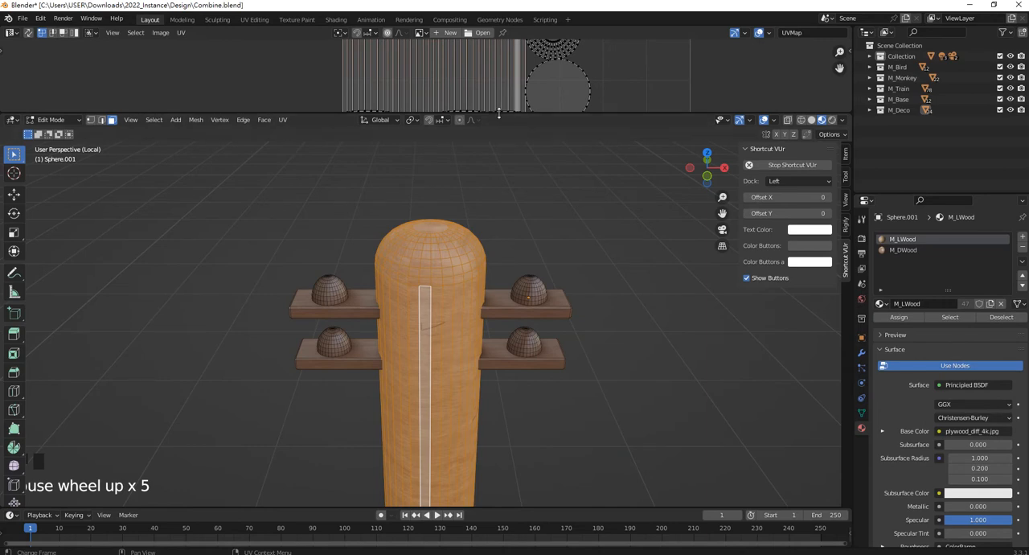
Enlarge the UV Editor again and turn on UV Sync Selection to show the UVs of the whole pole.
{"action": "left_click_drag", "start_coordinate": [498, 114], "coordinate": [499, 328]}
{"action": "scroll", "coordinate": [498, 253], "scroll_direction": "up", "scroll_amount": 3}
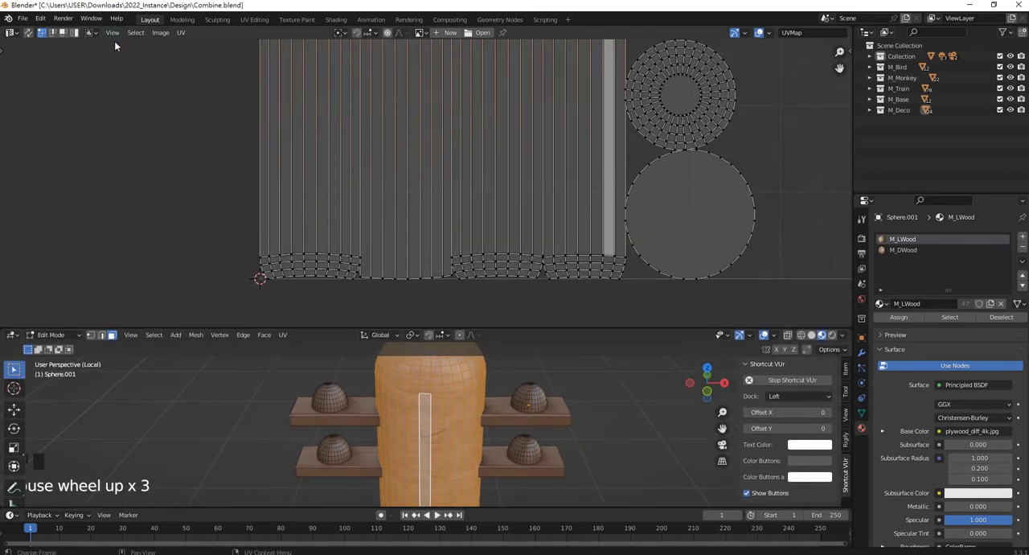
{"action": "left_click", "coordinate": [27, 34]}
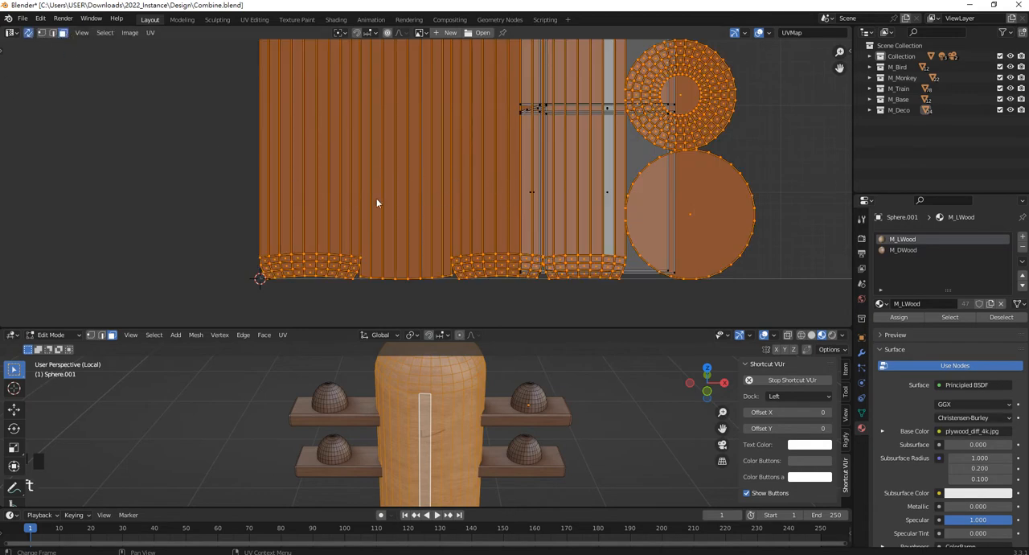
{"action": "scroll", "coordinate": [432, 156], "scroll_direction": "down", "scroll_amount": 6}
{"action": "middle_click_drag", "start_coordinate": [432, 156], "coordinate": [429, 217]}
{"action": "scroll", "coordinate": [428, 213], "scroll_direction": "up", "scroll_amount": 2}
{"action": "scroll", "coordinate": [429, 214], "scroll_direction": "down", "scroll_amount": 2}
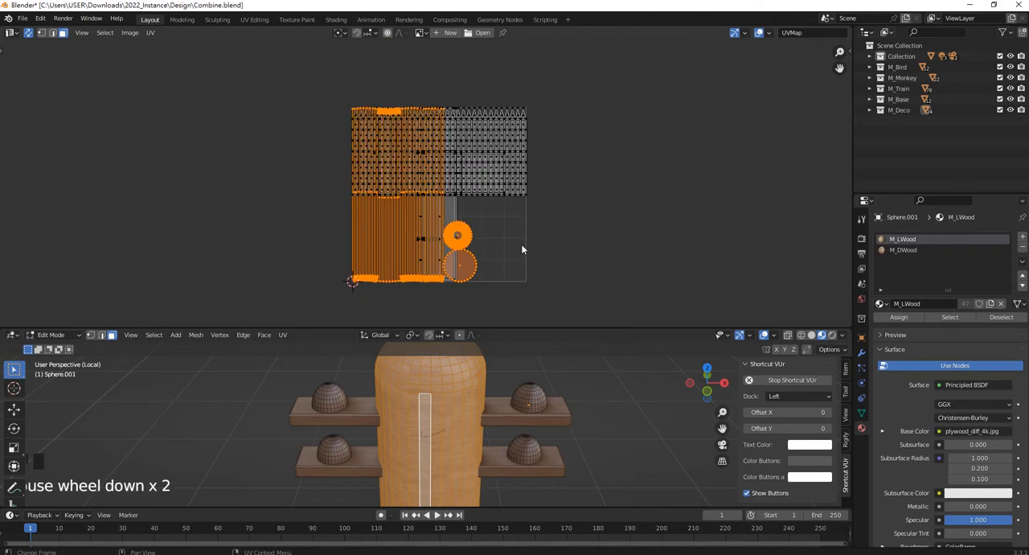
Clear the UV selection and select all linked islands that form the shaft's long side strips, leaving out the round caps.
{"action": "left_click", "coordinate": [522, 249]}
{"action": "scroll", "coordinate": [414, 273], "scroll_direction": "up", "scroll_amount": 2}
{"action": "middle_click_drag", "start_coordinate": [415, 276], "coordinate": [457, 223]}
{"action": "left_click_drag", "start_coordinate": [446, 246], "coordinate": [287, 207]}
{"action": "key", "text": "l"}
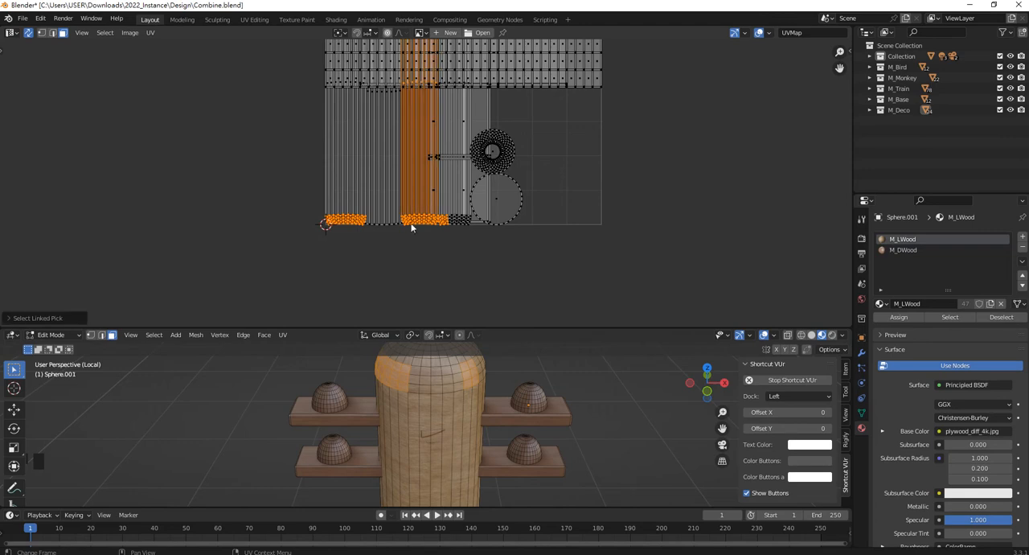
{"action": "key", "text": "l"}
{"action": "key", "text": "l"}
{"action": "key", "text": "l"}
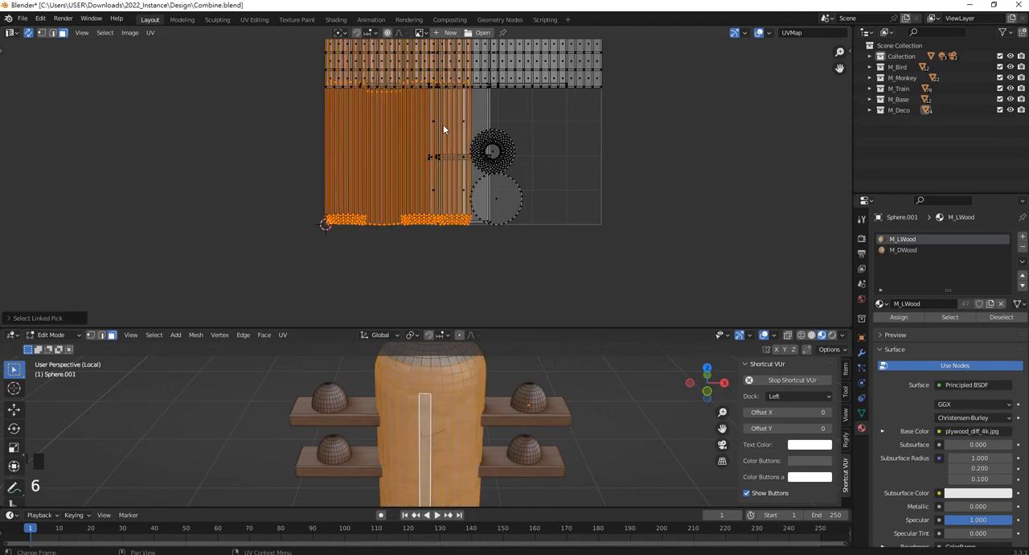
{"action": "key", "text": "l"}
Move the selected shaft strips out of the UV square into the empty space to its left.
{"action": "scroll", "coordinate": [458, 150], "scroll_direction": "down", "scroll_amount": 3}
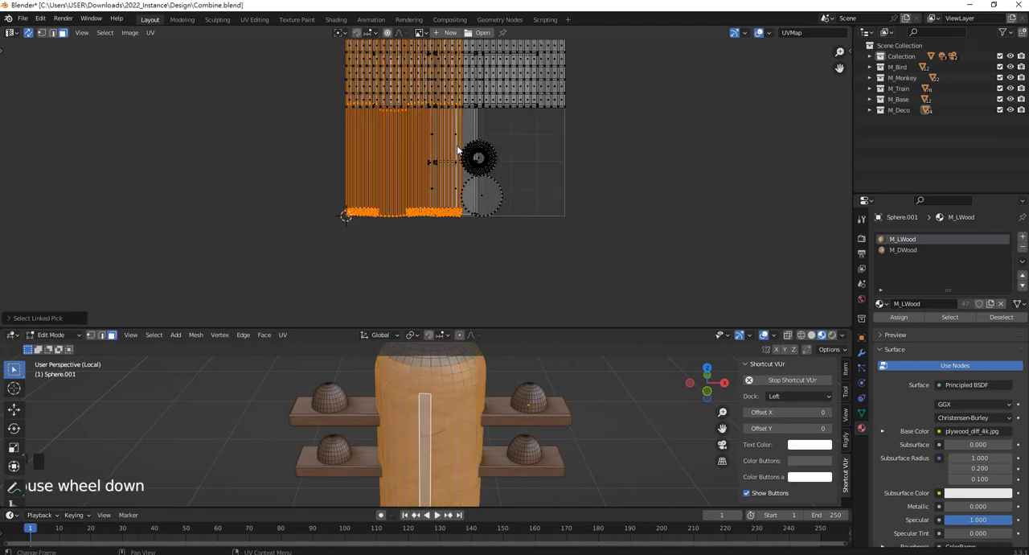
{"action": "scroll", "coordinate": [437, 128], "scroll_direction": "up", "scroll_amount": 2}
{"action": "middle_click_drag", "start_coordinate": [438, 130], "coordinate": [447, 161], "text": "shift"}
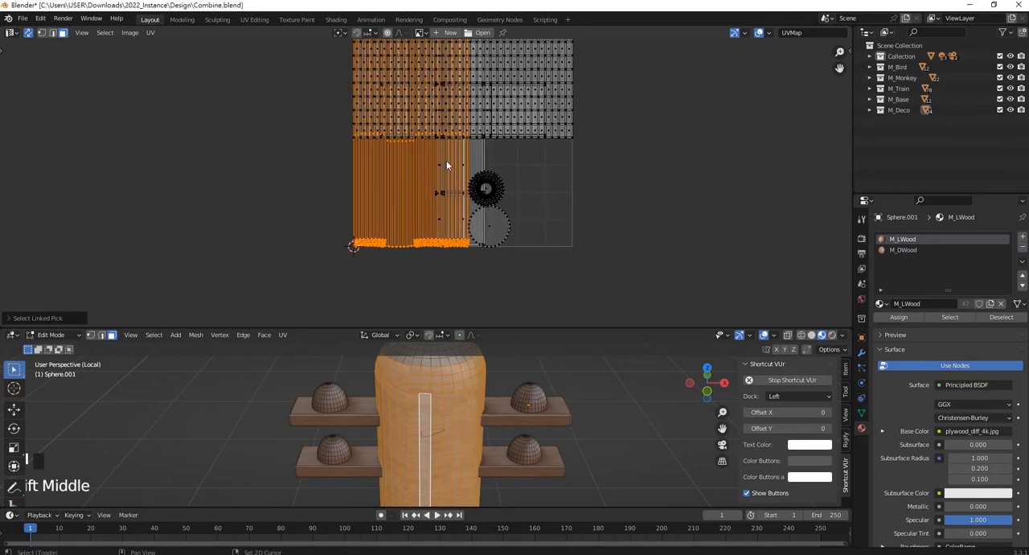
{"action": "key", "text": "g"}
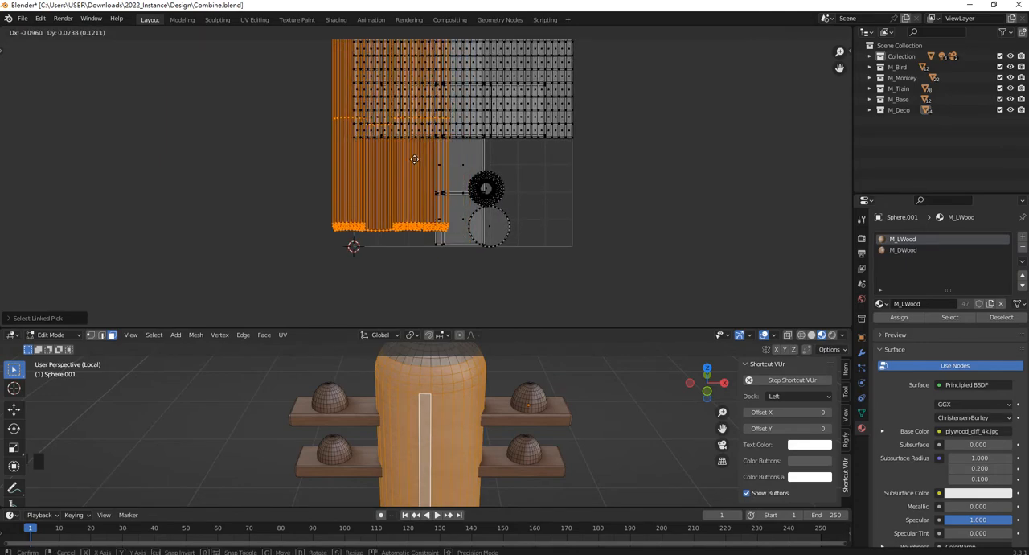
{"action": "left_click", "coordinate": [278, 195]}
{"action": "middle_click_drag", "start_coordinate": [291, 192], "coordinate": [314, 181]}
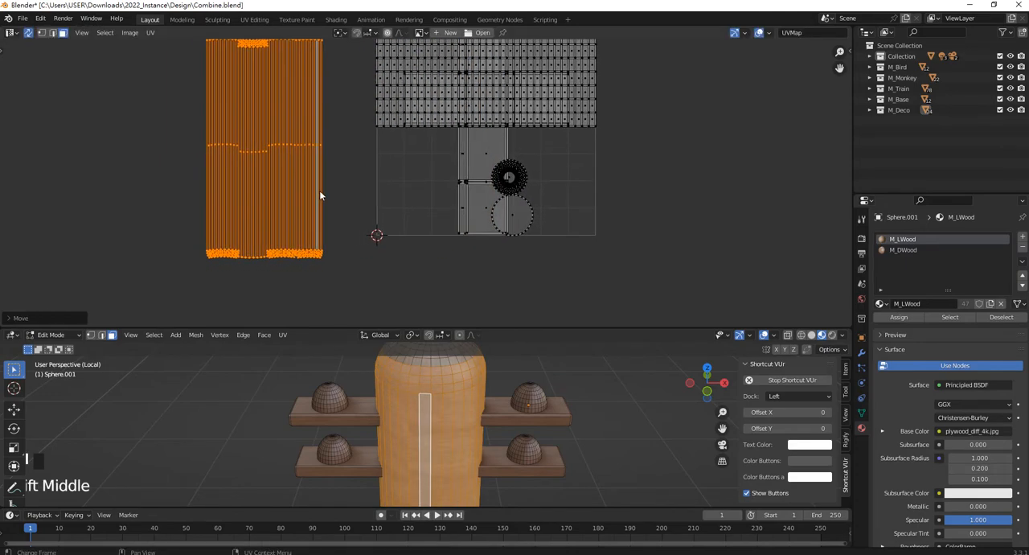
Rotate the selected shaft strips by 90° in the UV Editor.
{"action": "key", "text": "r"}
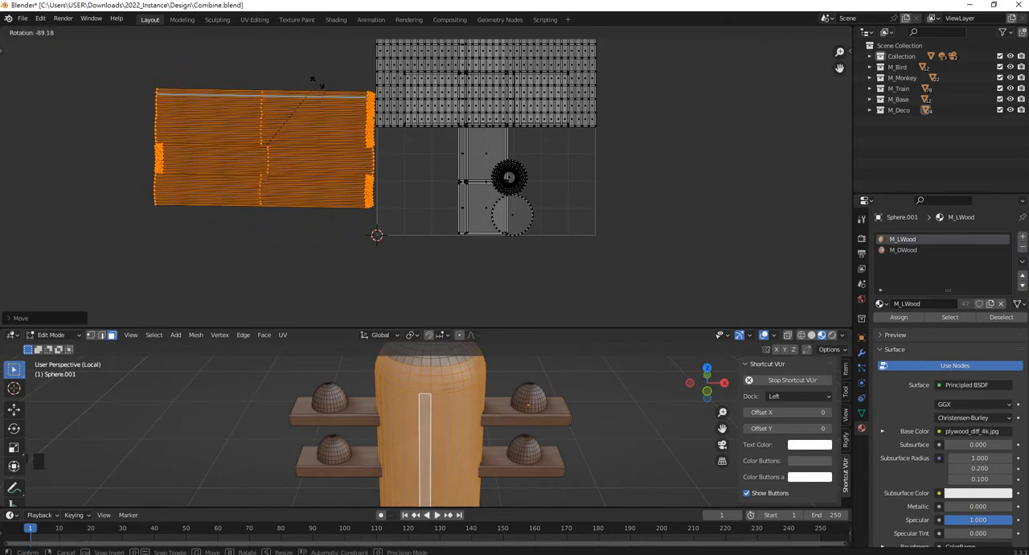
{"action": "type", "text": "90"}
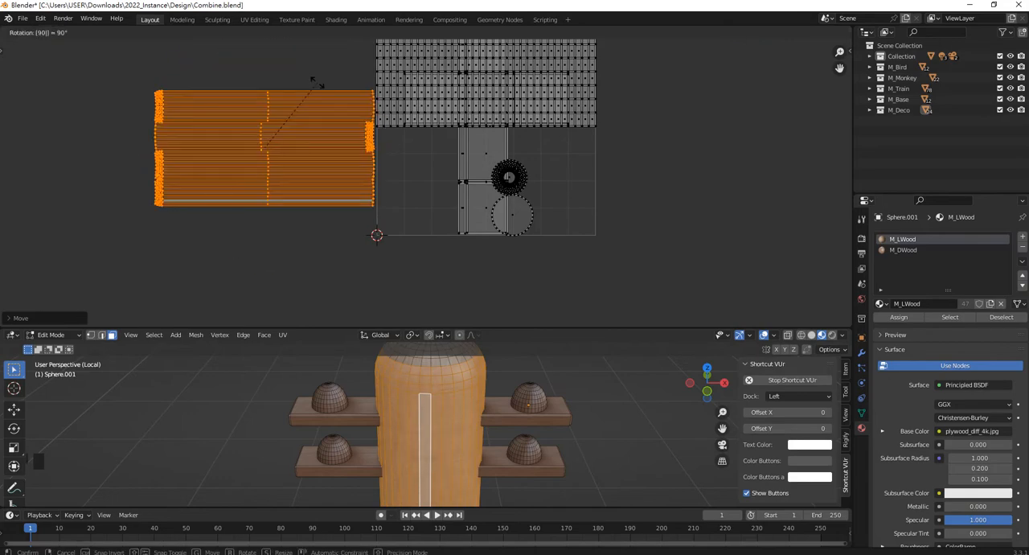
{"action": "key", "text": "Return"}
{"action": "scroll", "coordinate": [430, 426], "scroll_direction": "down", "scroll_amount": 2}
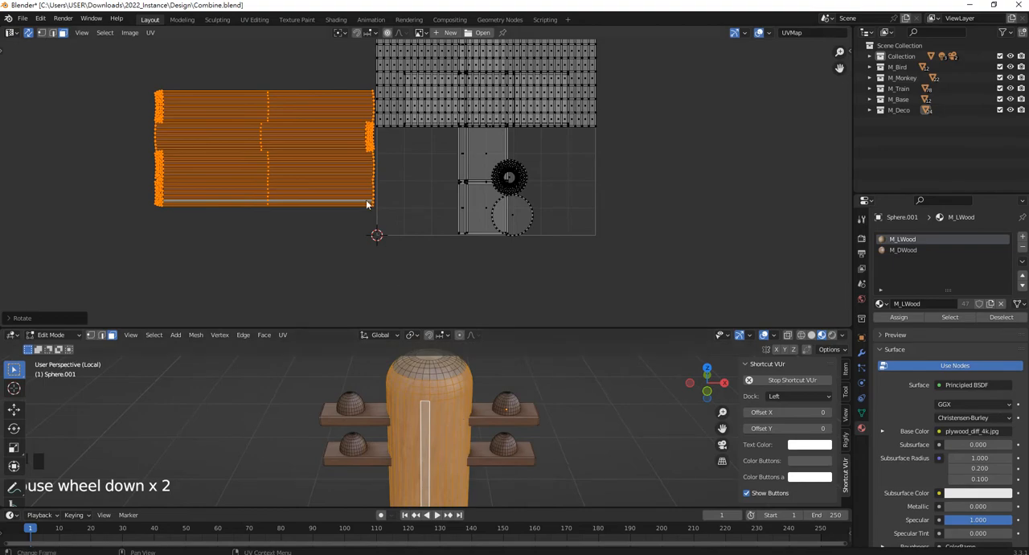
Move the rotated shaft strips back into the lower half of the UV square, spanning its full width.
{"action": "scroll", "coordinate": [439, 192], "scroll_direction": "up", "scroll_amount": 2}
{"action": "mouse_move", "coordinate": [439, 192]}
{"action": "middle_mouse_down"}
{"action": "mouse_move", "coordinate": [433, 228]}
{"action": "mouse_move", "coordinate": [452, 200]}
{"action": "mouse_move", "coordinate": [442, 163]}
{"action": "mouse_move", "coordinate": [431, 173]}
{"action": "mouse_move", "coordinate": [435, 218]}
{"action": "mouse_move", "coordinate": [437, 206]}
{"action": "middle_mouse_up"}
{"action": "scroll", "coordinate": [455, 228], "scroll_direction": "down", "scroll_amount": 2}
{"action": "scroll", "coordinate": [443, 192], "scroll_direction": "up", "scroll_amount": 2}
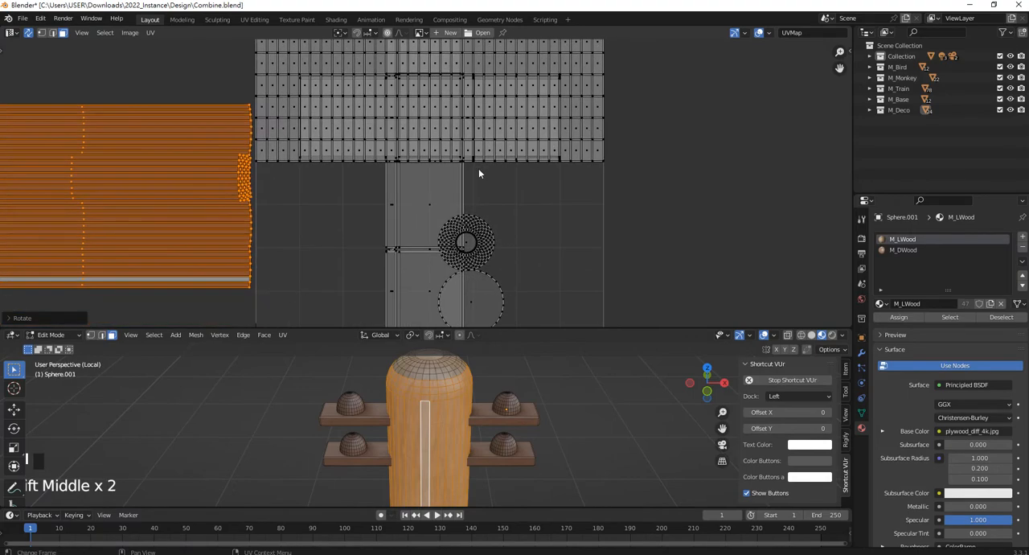
{"action": "scroll", "coordinate": [473, 160], "scroll_direction": "down", "scroll_amount": 3}
{"action": "scroll", "coordinate": [321, 205], "scroll_direction": "up", "scroll_amount": 1}
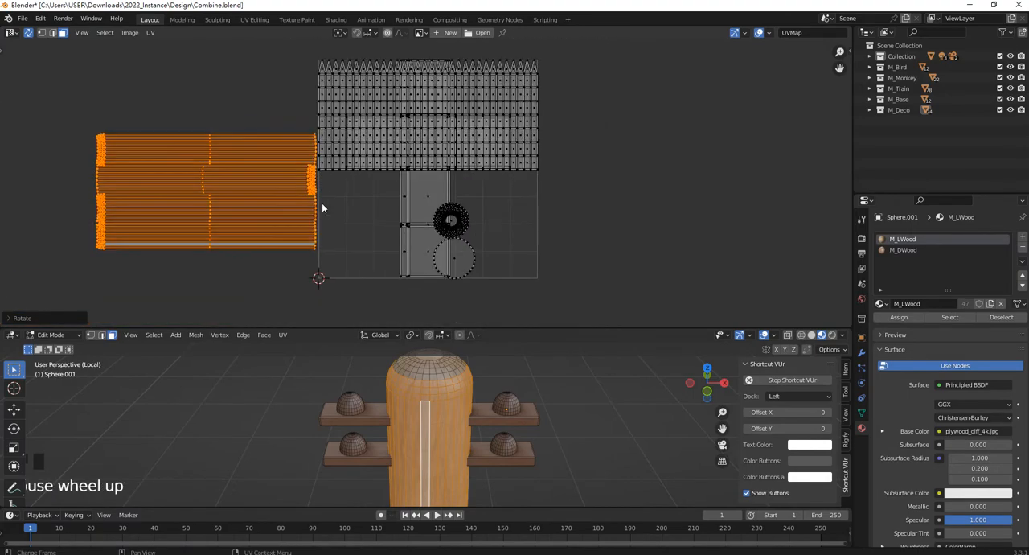
{"action": "left_click_drag", "start_coordinate": [233, 198], "coordinate": [454, 225]}
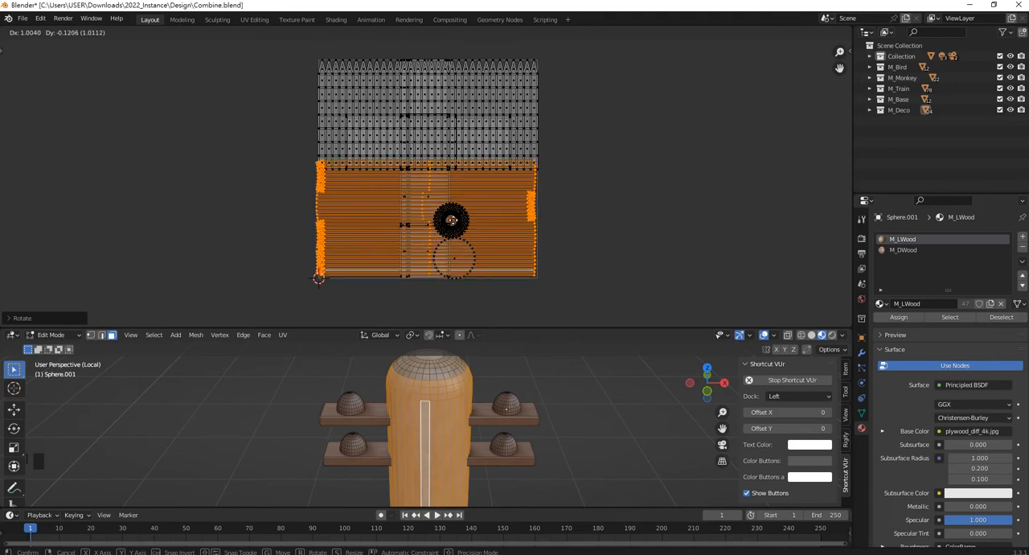
{"action": "left_click", "coordinate": [452, 219]}
Deselect the shaft, return to Object Mode and examine the wood grain along the pole from several angles.
{"action": "scroll", "coordinate": [477, 438], "scroll_direction": "up", "scroll_amount": 2}
{"action": "scroll", "coordinate": [477, 438], "scroll_direction": "up", "scroll_amount": 1}
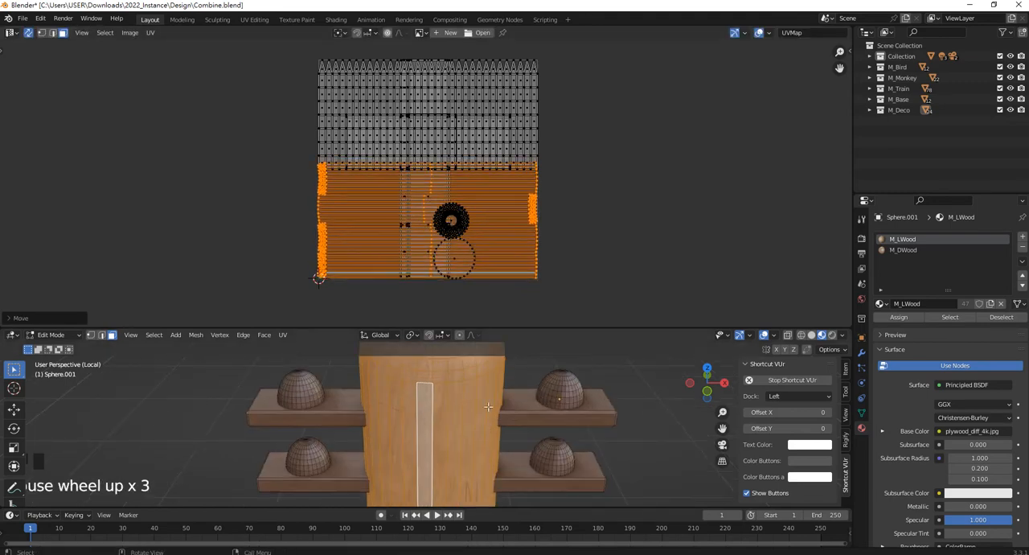
{"action": "left_click_drag", "start_coordinate": [522, 327], "coordinate": [515, 108]}
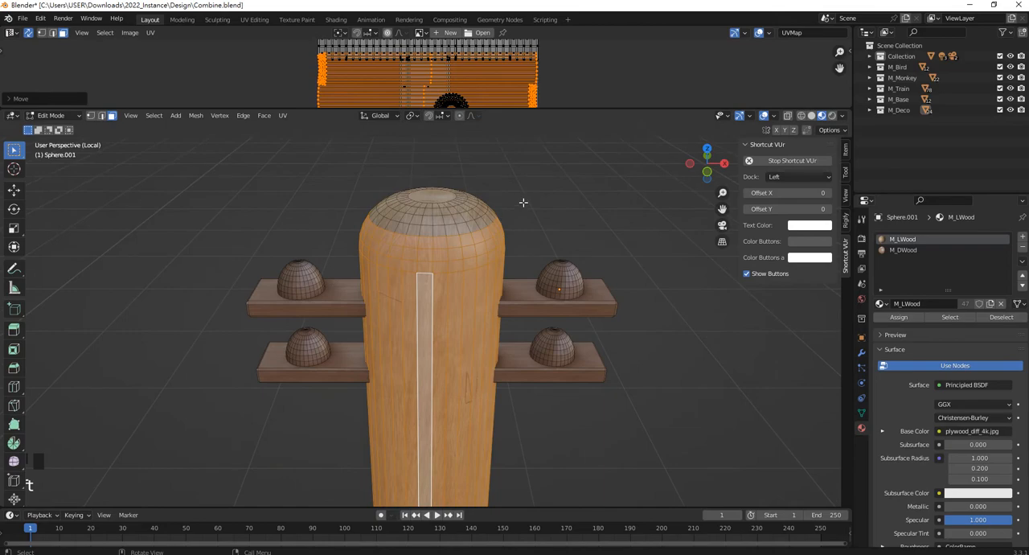
{"action": "left_click", "coordinate": [523, 202]}
{"action": "scroll", "coordinate": [486, 285], "scroll_direction": "down", "scroll_amount": 4}
{"action": "middle_click_drag", "start_coordinate": [469, 442], "coordinate": [442, 280], "text": "shift"}
{"action": "key", "text": "Tab"}
{"action": "left_click", "coordinate": [491, 305]}
{"action": "scroll", "coordinate": [491, 306], "scroll_direction": "down", "scroll_amount": 5}
{"action": "scroll", "coordinate": [426, 306], "scroll_direction": "up", "scroll_amount": 3}
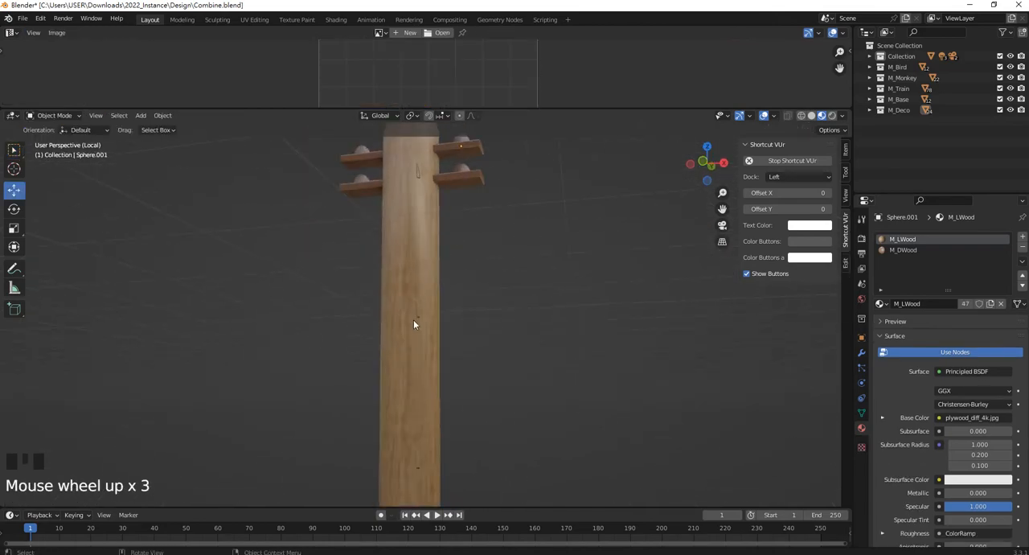
{"action": "middle_click_drag", "start_coordinate": [413, 324], "coordinate": [450, 308]}
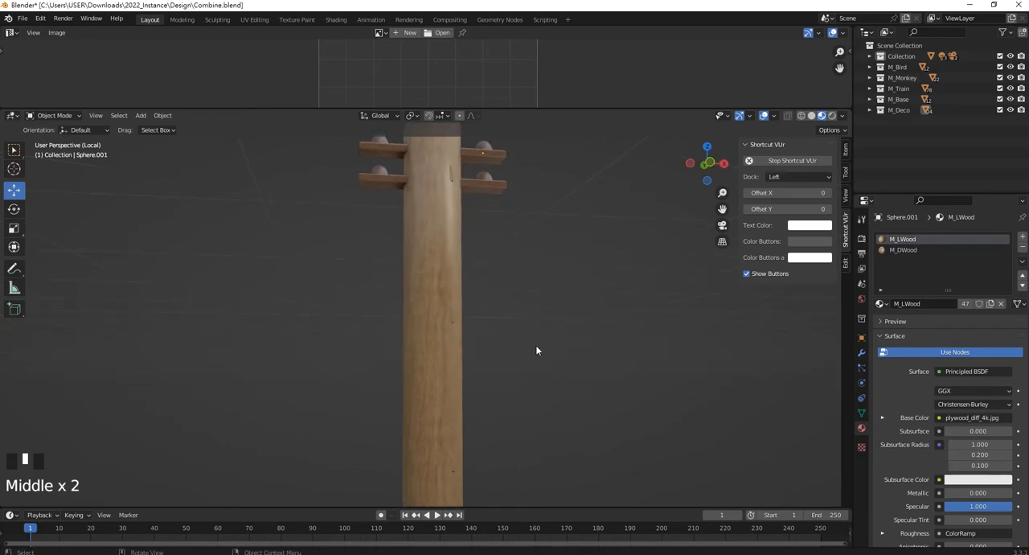
{"action": "middle_click_drag", "start_coordinate": [537, 349], "coordinate": [463, 289]}
Enter Edit Mode on the pole and add a single horizontal loop cut around the shaft near its mid-height.
{"action": "left_click", "coordinate": [460, 232]}
{"action": "middle_click_drag", "start_coordinate": [459, 232], "coordinate": [456, 260], "text": "shift"}
{"action": "key", "text": "Tab"}
{"action": "key", "text": "b"}
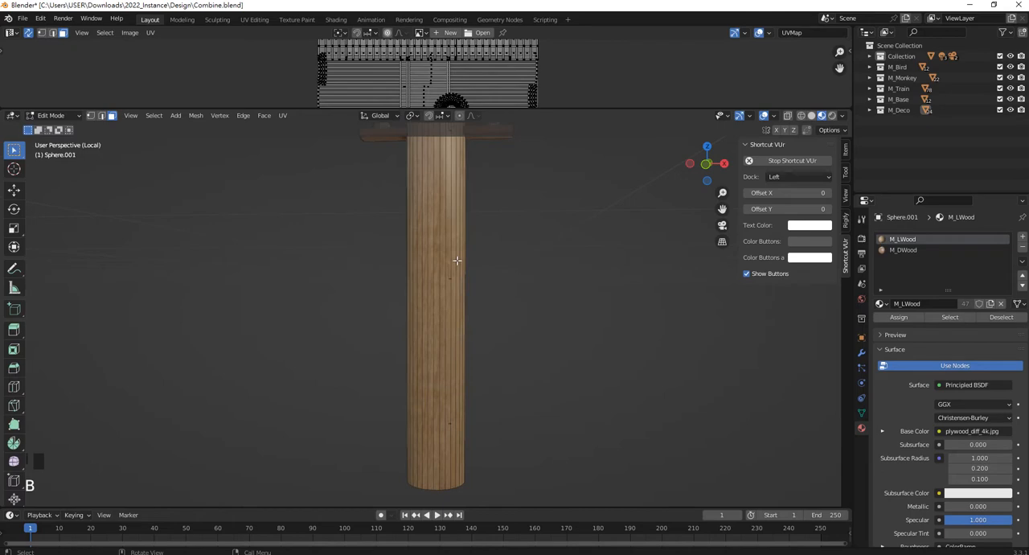
{"action": "key", "text": "ctrl+r"}
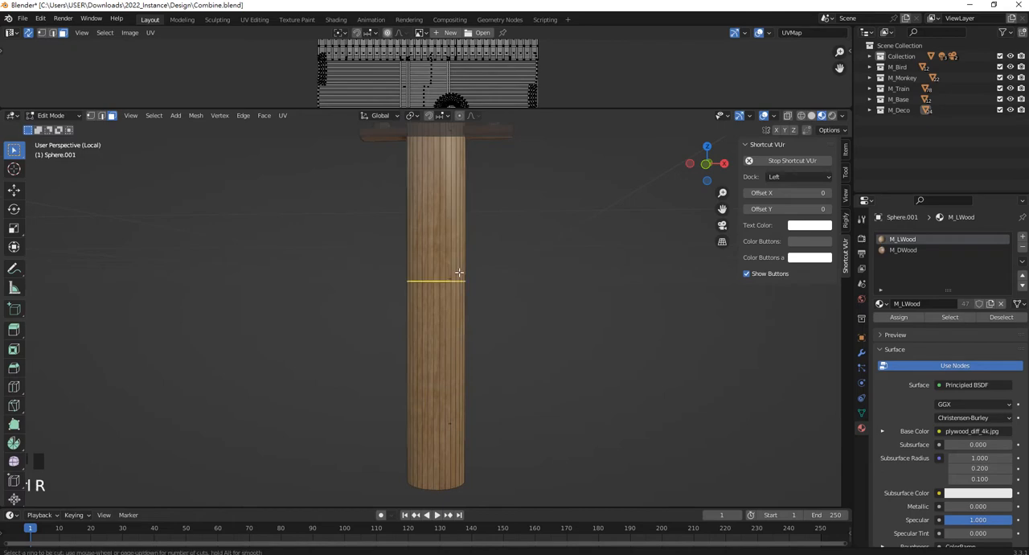
{"action": "left_click", "coordinate": [462, 282]}
{"action": "left_click_drag", "start_coordinate": [492, 298], "coordinate": [493, 277]}
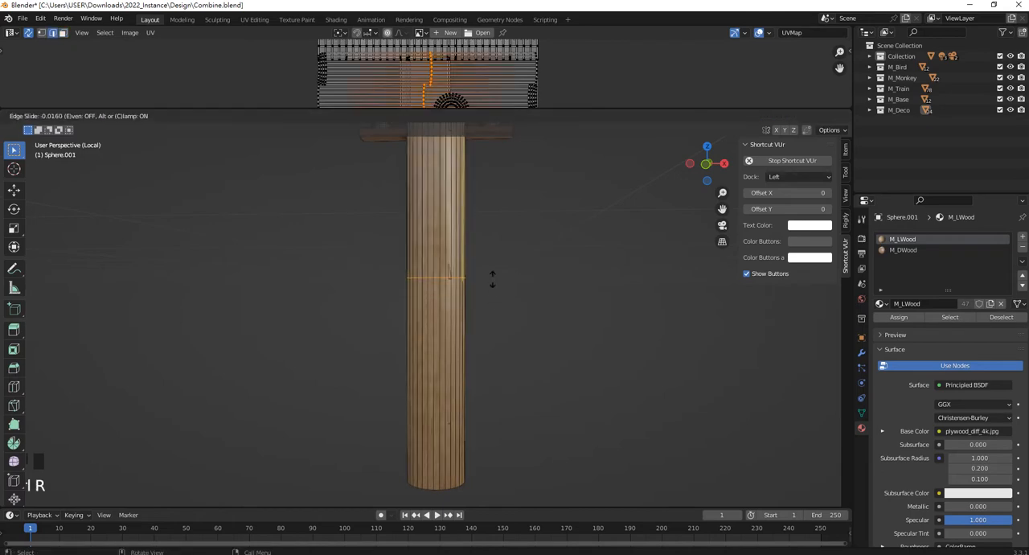
{"action": "left_click", "coordinate": [491, 281]}
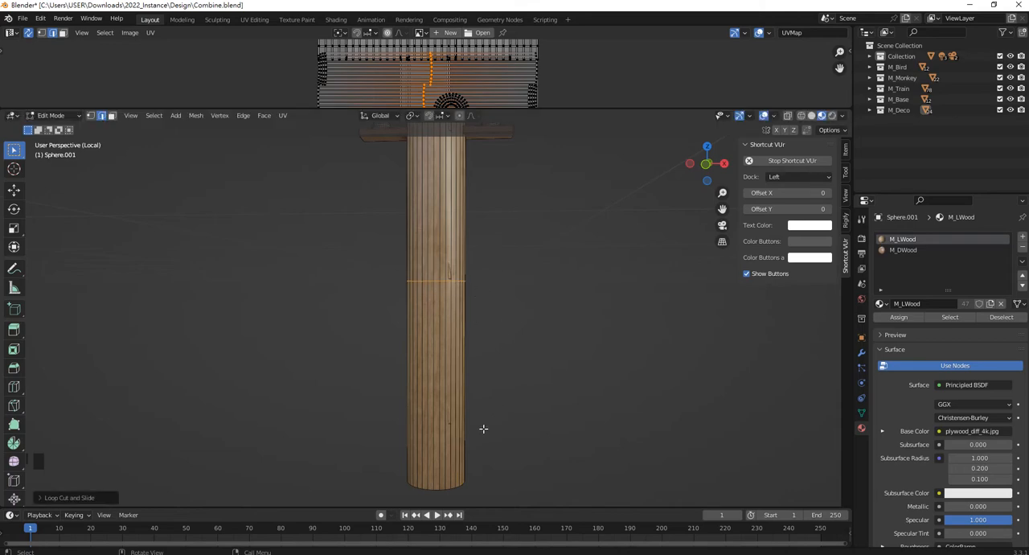
Switch to face selection and select all shaft faces below the new loop cut.
{"action": "middle_click_drag", "start_coordinate": [483, 427], "coordinate": [494, 422], "text": "shift"}
{"action": "left_click_drag", "start_coordinate": [511, 440], "coordinate": [337, 275]}
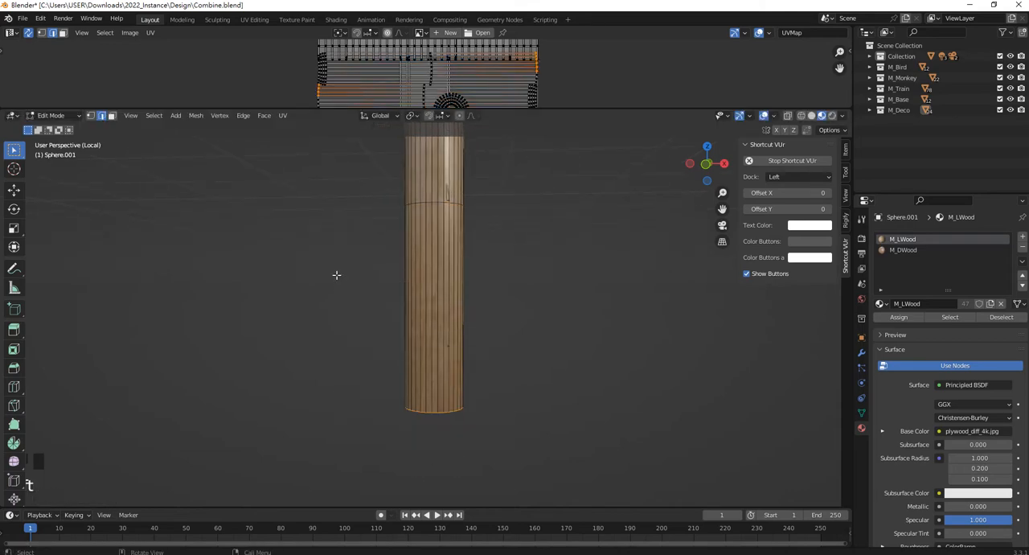
{"action": "left_click", "coordinate": [112, 115]}
{"action": "left_click_drag", "start_coordinate": [516, 429], "coordinate": [327, 238]}
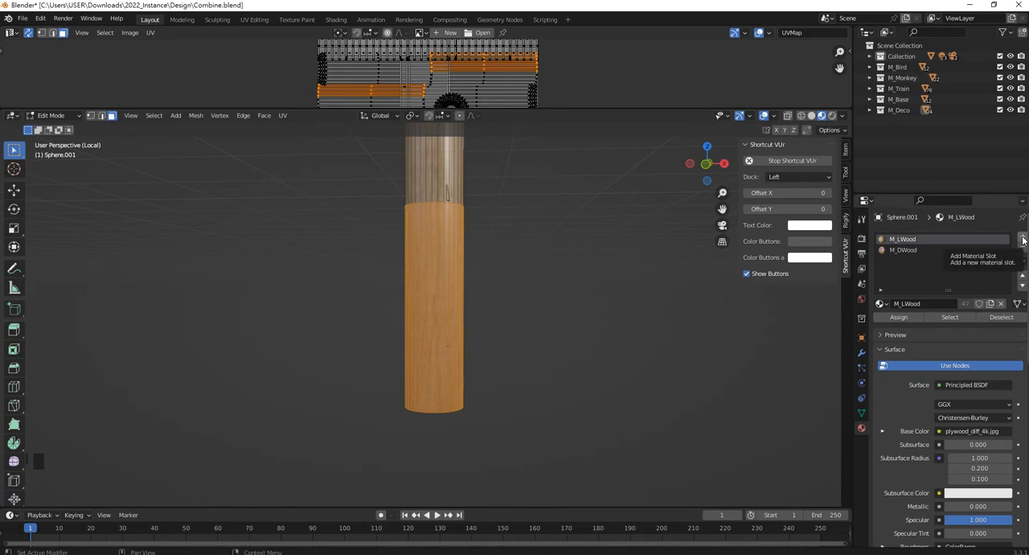
Make a separate copy of the M_LWood material in the pole's first slot and rename it M_LWoodPattern.
{"action": "left_click", "coordinate": [990, 304]}
{"action": "double_click", "coordinate": [924, 240]}
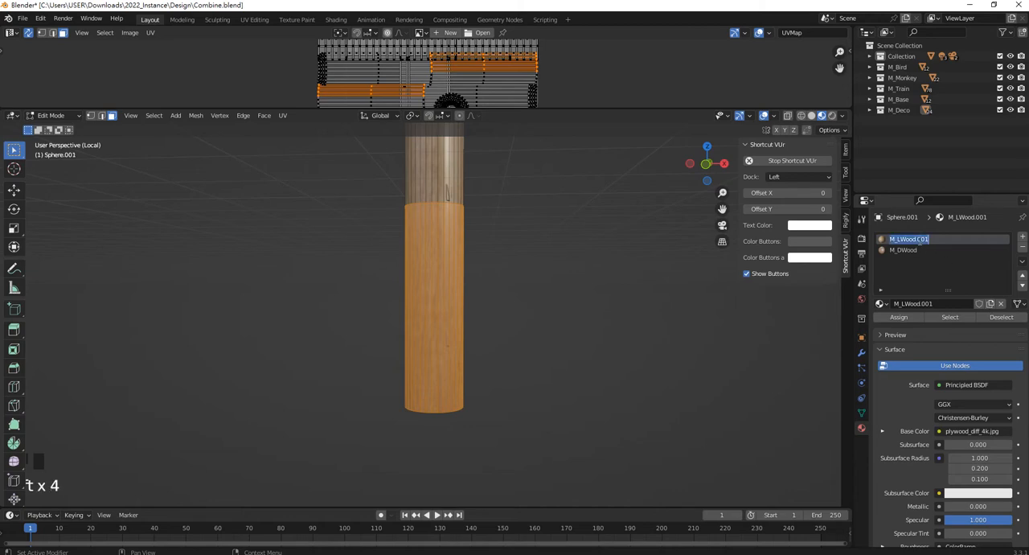
{"action": "double_click", "coordinate": [944, 240]}
{"action": "key", "text": "BackSpace"}
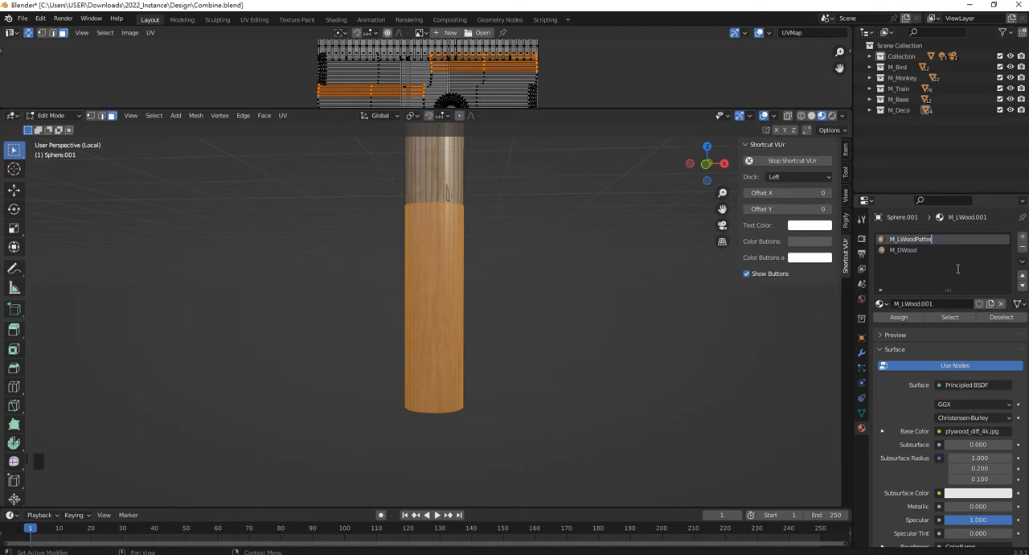
{"action": "type", "text": "n"}
{"action": "key", "text": "Return"}
Reselect the lower shaft section, then enlarge the UV Editor area and change it to the Shader Editor.
{"action": "left_click", "coordinate": [495, 294]}
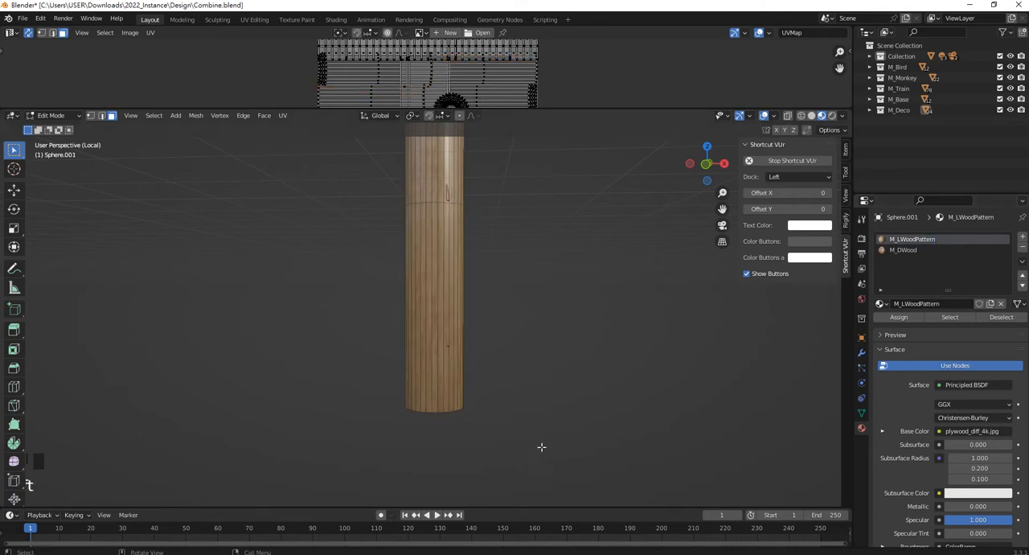
{"action": "double_click", "coordinate": [440, 362]}
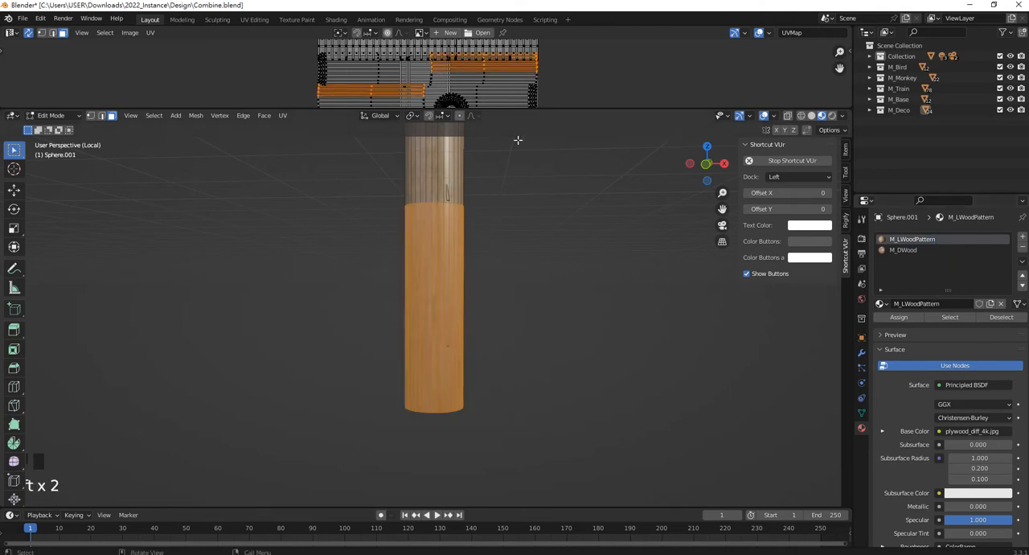
{"action": "left_click_drag", "start_coordinate": [549, 110], "coordinate": [523, 210]}
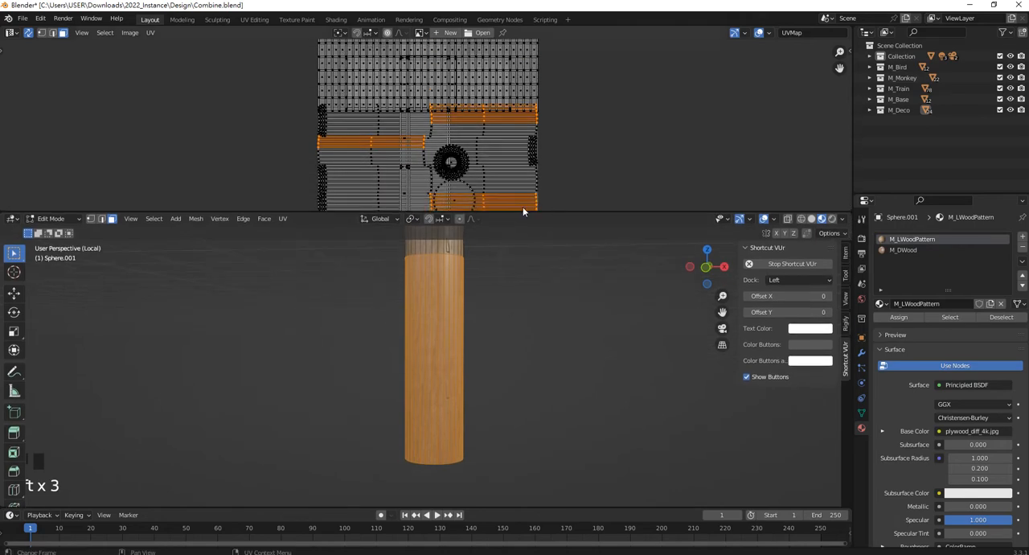
{"action": "left_click", "coordinate": [12, 32]}
{"action": "left_click", "coordinate": [56, 134]}
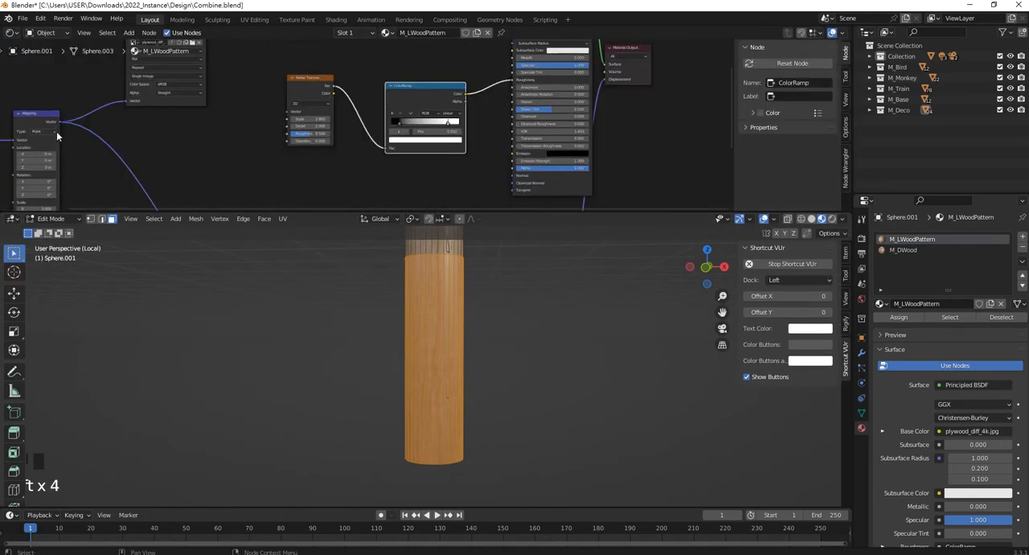
Move the plywood_diff_4k.jpg image texture node slightly closer to the Principled BSDF node.
{"action": "scroll", "coordinate": [363, 125], "scroll_direction": "down", "scroll_amount": 4}
{"action": "scroll", "coordinate": [354, 76], "scroll_direction": "up", "scroll_amount": 1}
{"action": "middle_click_drag", "start_coordinate": [359, 77], "coordinate": [409, 130]}
{"action": "scroll", "coordinate": [408, 97], "scroll_direction": "up", "scroll_amount": 3}
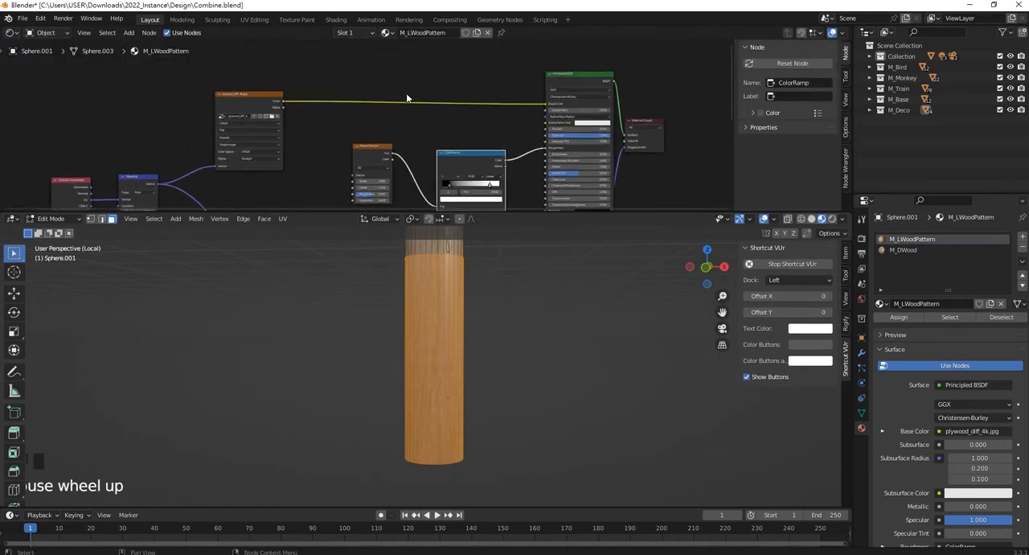
{"action": "middle_click_drag", "start_coordinate": [322, 119], "coordinate": [420, 119]}
{"action": "scroll", "coordinate": [418, 119], "scroll_direction": "up", "scroll_amount": 1}
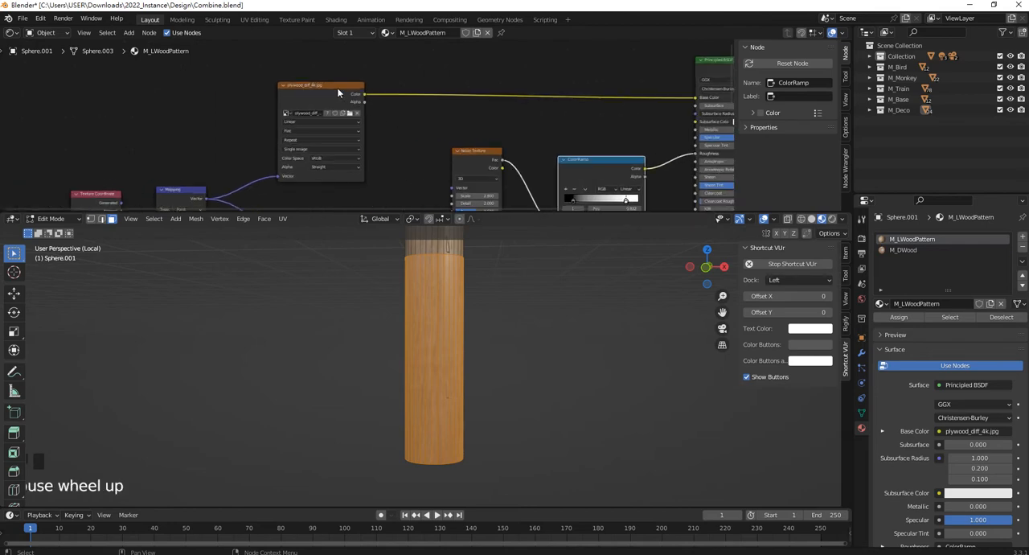
{"action": "left_click_drag", "start_coordinate": [339, 84], "coordinate": [375, 85]}
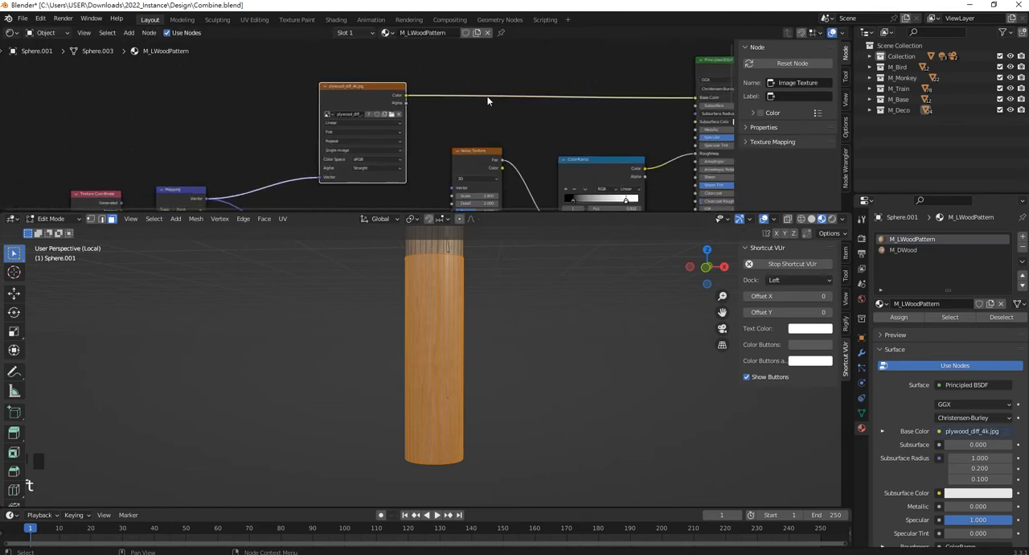
Add a MixRGB node above the link between the plywood image texture and the Principled BSDF.
{"action": "key", "text": "Home"}
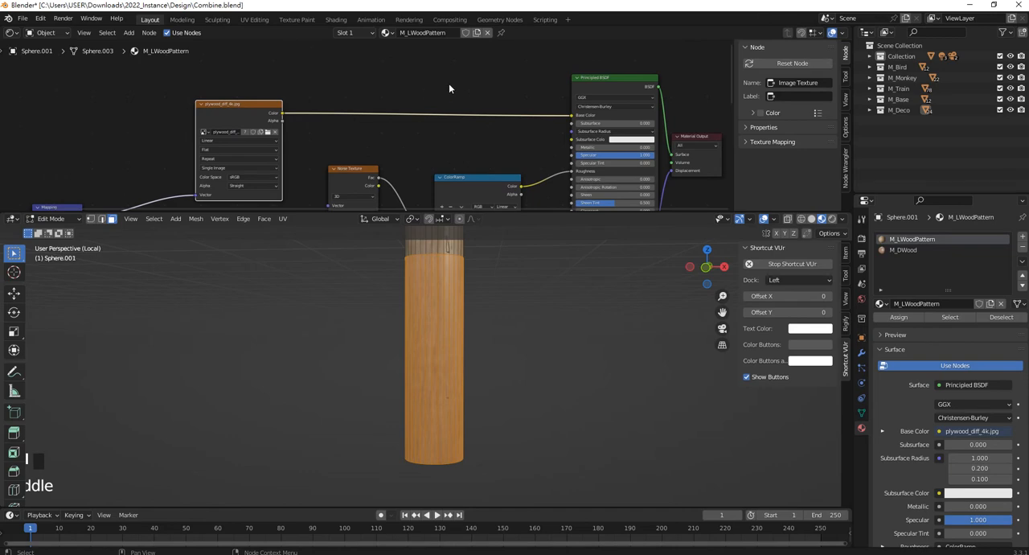
{"action": "left_click_drag", "start_coordinate": [522, 213], "coordinate": [472, 188]}
{"action": "middle_click_drag", "start_coordinate": [498, 248], "coordinate": [496, 338], "text": "shift"}
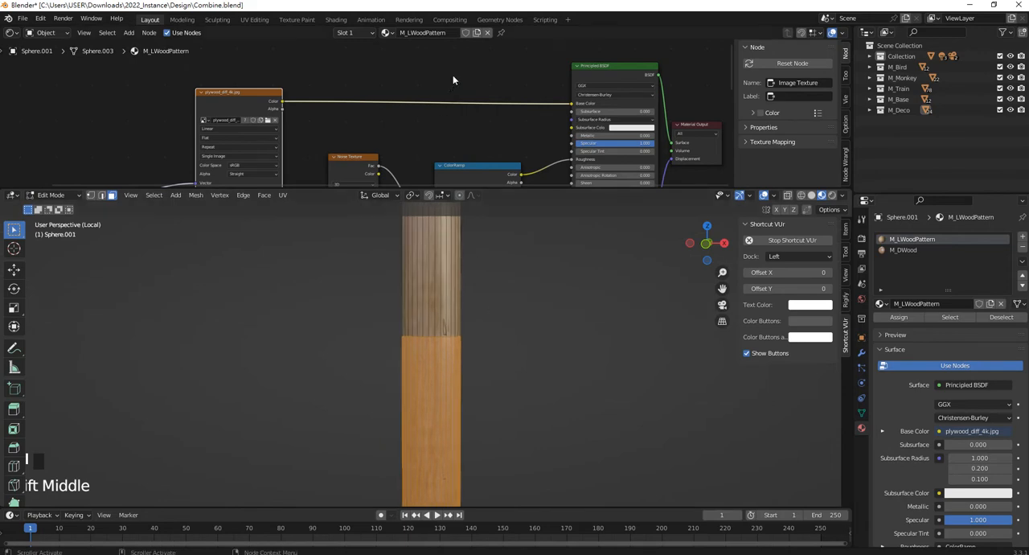
{"action": "scroll", "coordinate": [453, 78], "scroll_direction": "down", "scroll_amount": 2}
{"action": "middle_click_drag", "start_coordinate": [454, 78], "coordinate": [453, 121], "text": "shift"}
{"action": "key", "text": "shift+a"}
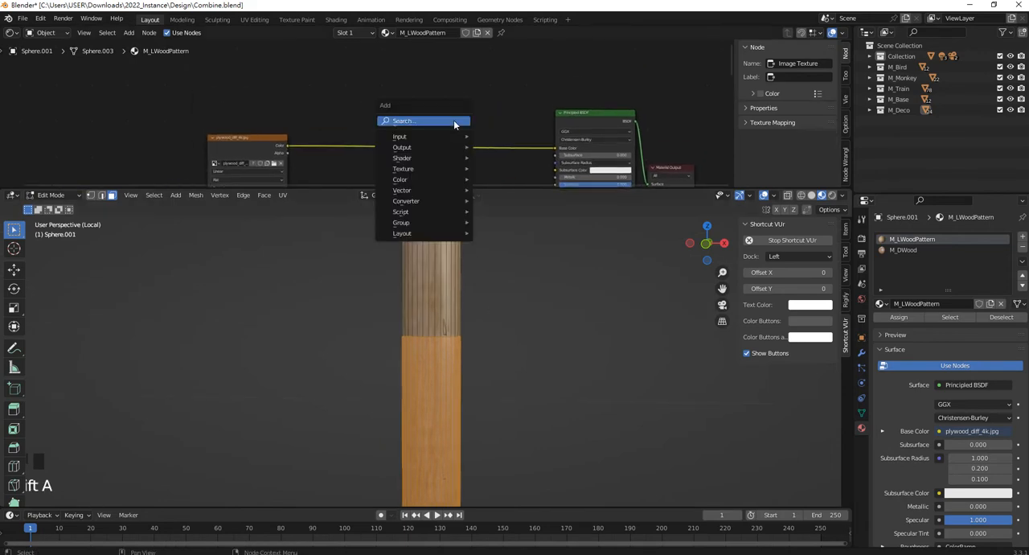
{"action": "left_click", "coordinate": [453, 120]}
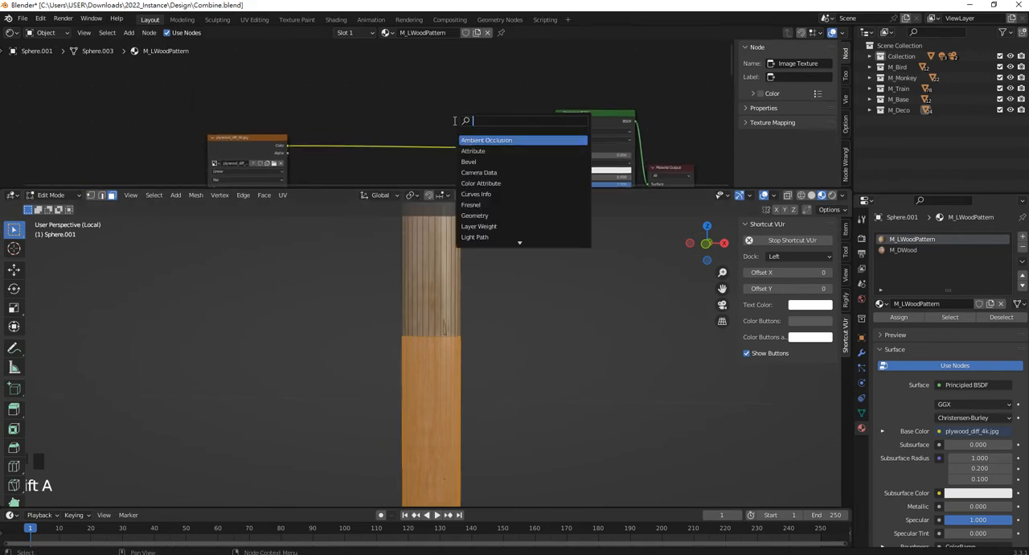
{"action": "type", "text": "mix"}
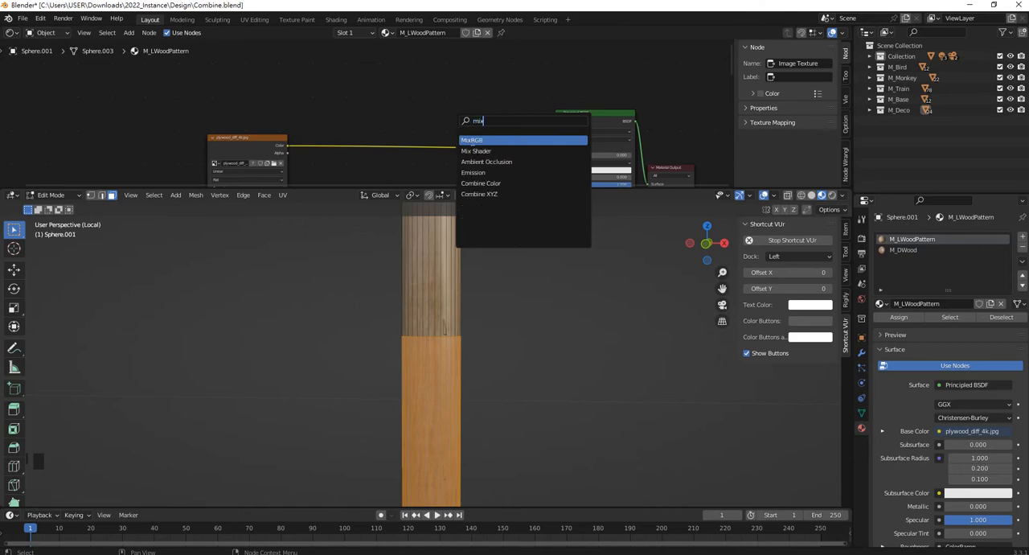
{"action": "key", "text": "Return"}
{"action": "left_click", "coordinate": [471, 119]}
Connect the plywood texture's Color to the Mix node's Color2, and the Mix output to the Principled BSDF's Base Color.
{"action": "scroll", "coordinate": [497, 117], "scroll_direction": "up", "scroll_amount": 1}
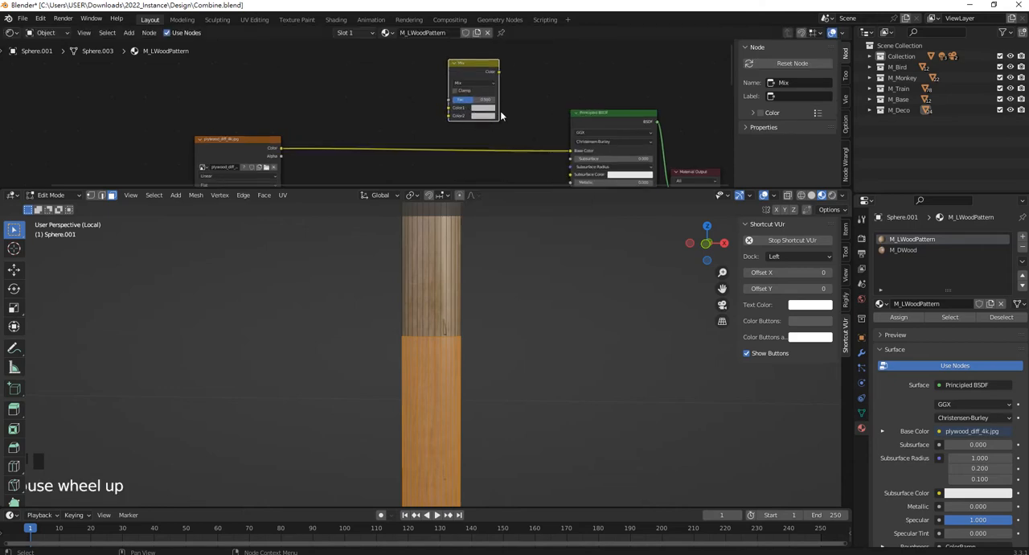
{"action": "scroll", "coordinate": [501, 117], "scroll_direction": "down", "scroll_amount": 1}
{"action": "left_click_drag", "start_coordinate": [274, 151], "coordinate": [455, 122]}
{"action": "left_click_drag", "start_coordinate": [510, 71], "coordinate": [584, 156]}
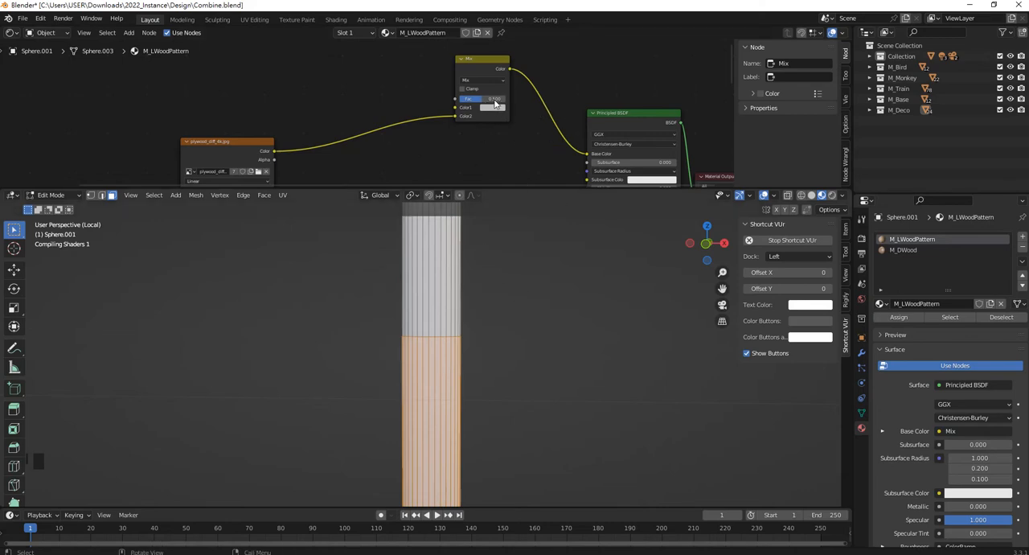
Deselect the lower shaft faces and switch the viewport to wireframe shading around the pole's upper half.
{"action": "scroll", "coordinate": [518, 324], "scroll_direction": "down", "scroll_amount": 5}
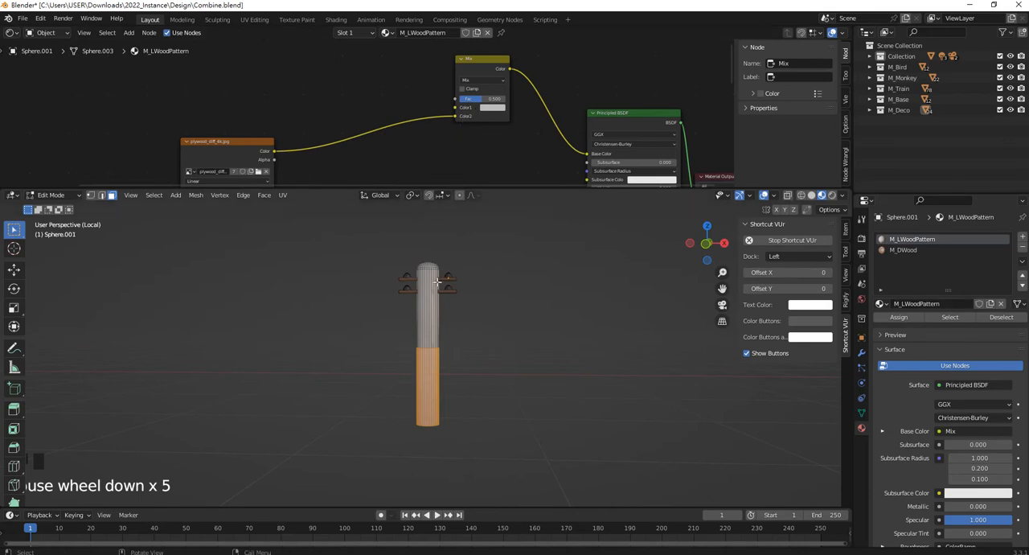
{"action": "scroll", "coordinate": [456, 264], "scroll_direction": "up", "scroll_amount": 2}
{"action": "middle_click_drag", "start_coordinate": [456, 265], "coordinate": [534, 368]}
{"action": "left_click", "coordinate": [534, 368]}
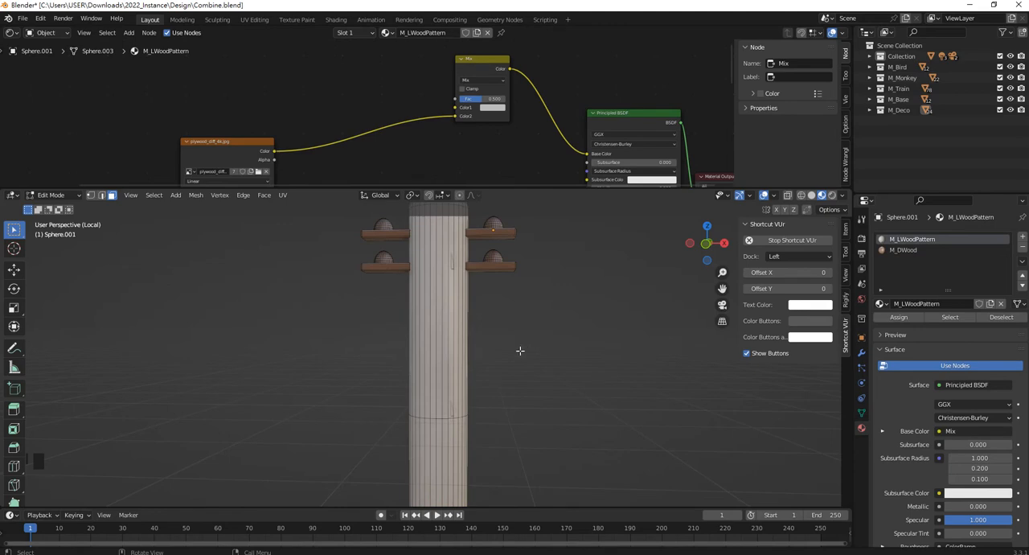
{"action": "key", "text": "z"}
{"action": "left_click", "coordinate": [489, 347]}
{"action": "scroll", "coordinate": [489, 347], "scroll_direction": "down", "scroll_amount": 1}
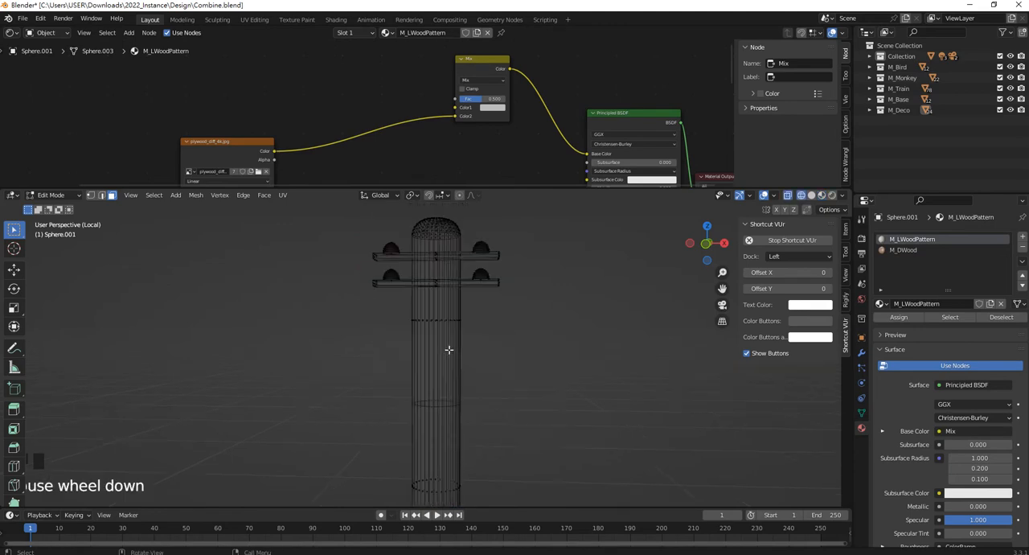
Select the shaft faces above the loop cut, including the rounded cap but not the crossarms and insulators.
{"action": "left_click_drag", "start_coordinate": [505, 354], "coordinate": [383, 197]}
{"action": "left_click", "coordinate": [480, 342]}
{"action": "left_click_drag", "start_coordinate": [493, 361], "coordinate": [389, 304]}
{"action": "scroll", "coordinate": [437, 257], "scroll_direction": "up", "scroll_amount": 1}
{"action": "middle_click_drag", "start_coordinate": [437, 257], "coordinate": [445, 342], "text": "shift"}
{"action": "scroll", "coordinate": [474, 306], "scroll_direction": "up", "scroll_amount": 2}
{"action": "left_click_drag", "start_coordinate": [511, 288], "coordinate": [400, 216], "text": "shift"}
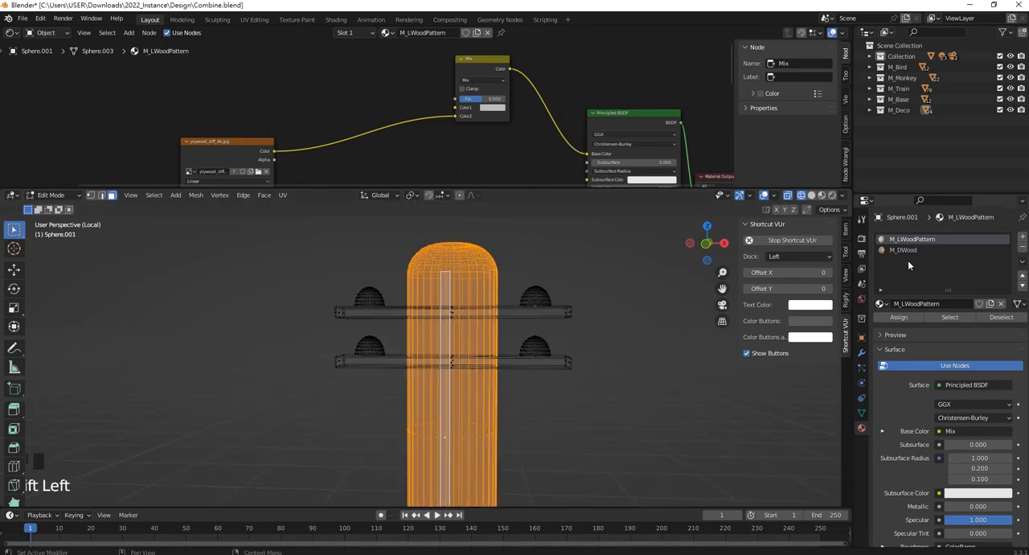
Add a third material slot with M_LWood, assign it to the selected upper shaft, and return to Material Preview shading.
{"action": "left_click", "coordinate": [1021, 236]}
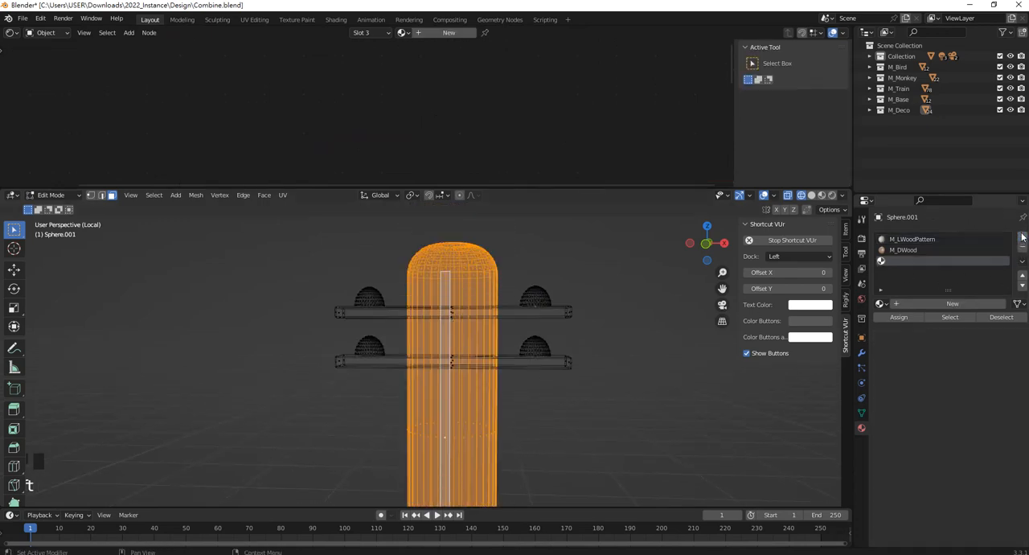
{"action": "left_click", "coordinate": [880, 303]}
{"action": "left_click", "coordinate": [917, 360]}
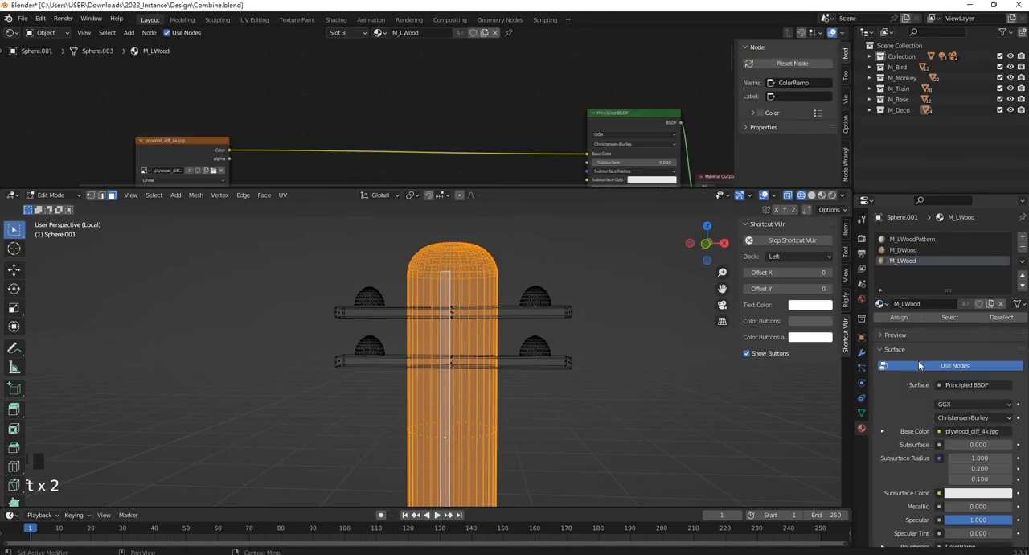
{"action": "left_click", "coordinate": [908, 318]}
{"action": "key", "text": "z"}
{"action": "left_click", "coordinate": [486, 414]}
Enlarge the Shader Editor and select the lower shaft section so that its M_LWoodPattern nodes are shown.
{"action": "scroll", "coordinate": [514, 397], "scroll_direction": "down", "scroll_amount": 3}
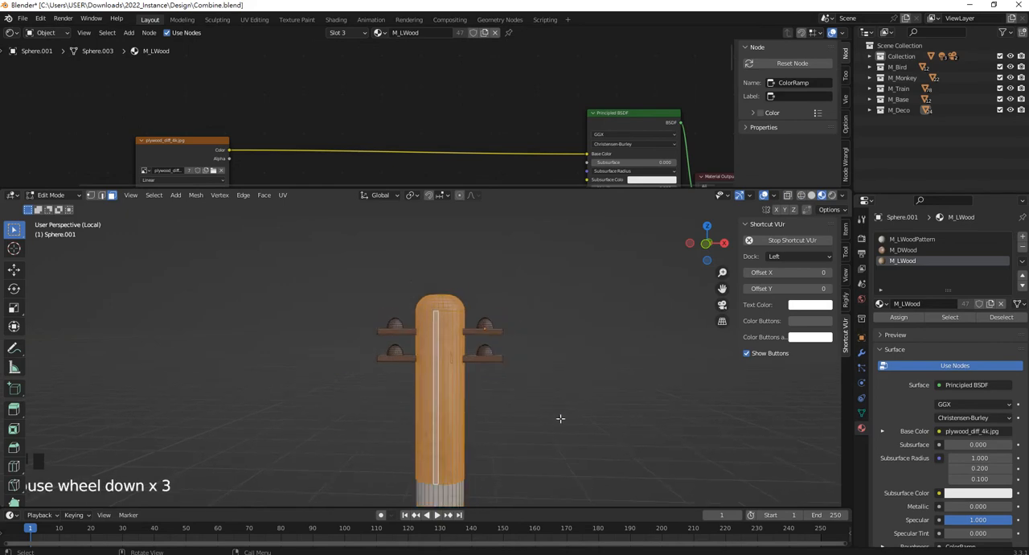
{"action": "scroll", "coordinate": [501, 420], "scroll_direction": "down", "scroll_amount": 1}
{"action": "middle_click_drag", "start_coordinate": [501, 420], "coordinate": [485, 212]}
{"action": "scroll", "coordinate": [492, 332], "scroll_direction": "up", "scroll_amount": 5}
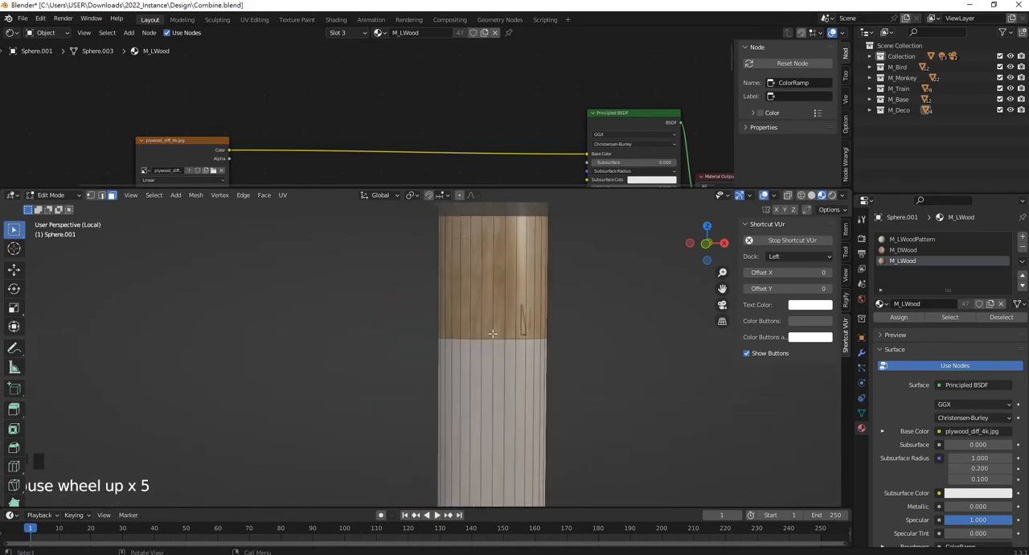
{"action": "scroll", "coordinate": [491, 332], "scroll_direction": "down", "scroll_amount": 4}
{"action": "middle_click_drag", "start_coordinate": [492, 333], "coordinate": [482, 305], "text": "shift"}
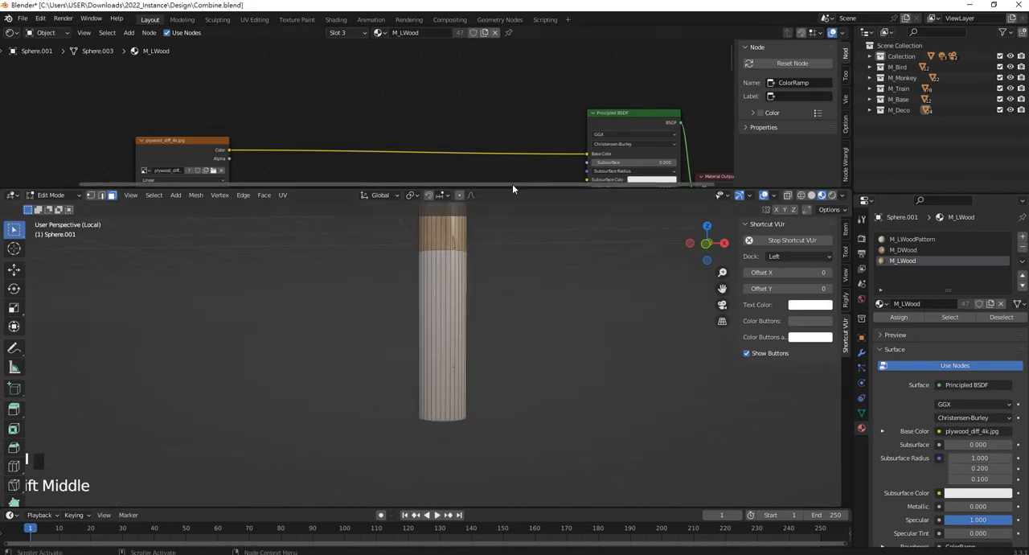
{"action": "left_click_drag", "start_coordinate": [512, 187], "coordinate": [482, 271]}
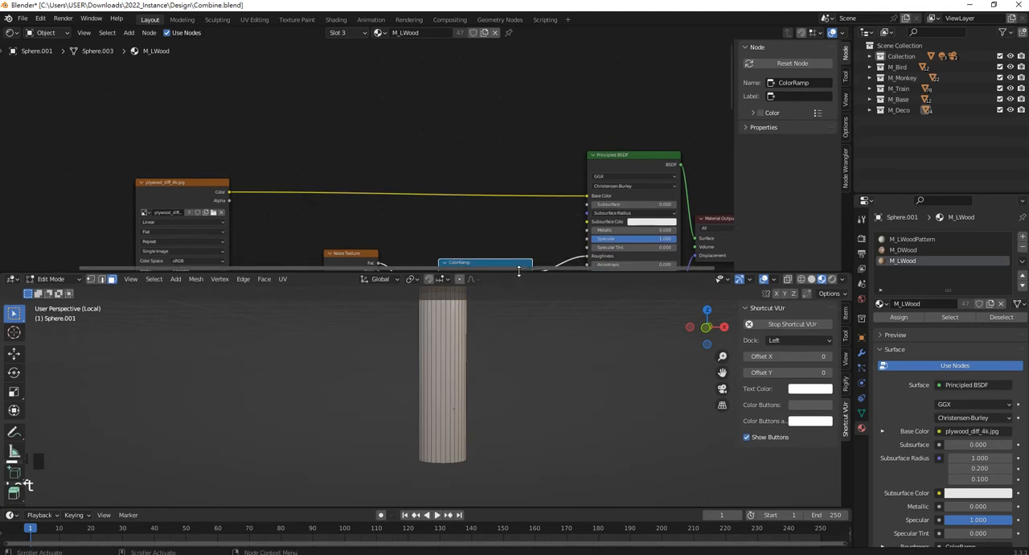
{"action": "left_click", "coordinate": [439, 355]}
{"action": "left_click_drag", "start_coordinate": [530, 462], "coordinate": [346, 364]}
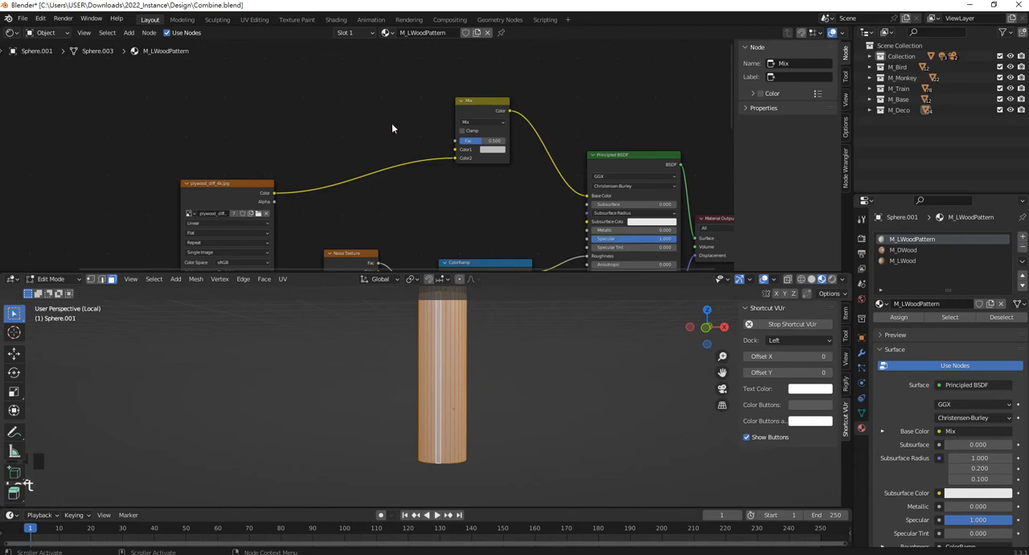
Add a Wave Texture node above the plywood image texture in the M_LWoodPattern node tree.
{"action": "middle_click_drag", "start_coordinate": [405, 183], "coordinate": [448, 188], "text": "shift"}
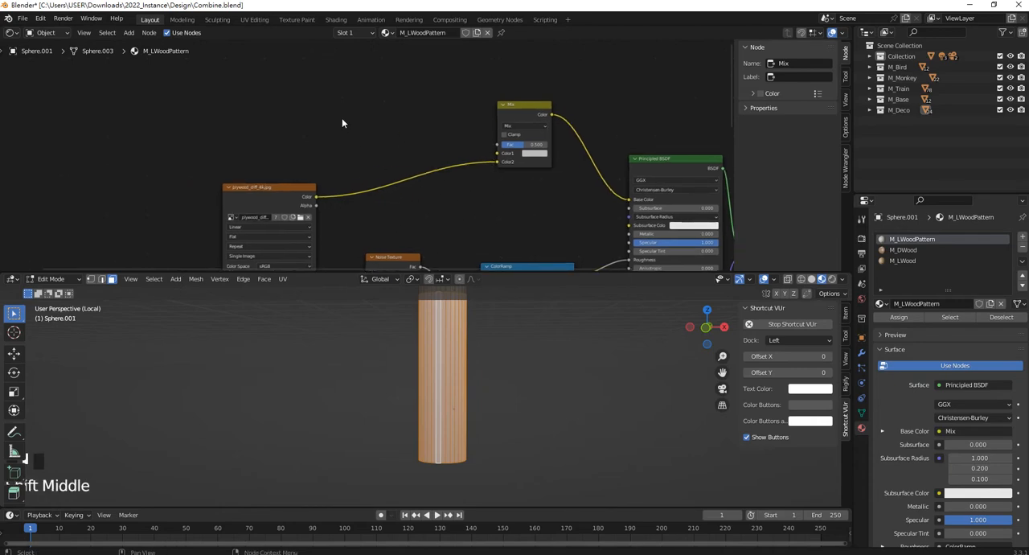
{"action": "key", "text": "shift+a"}
{"action": "left_click", "coordinate": [342, 119]}
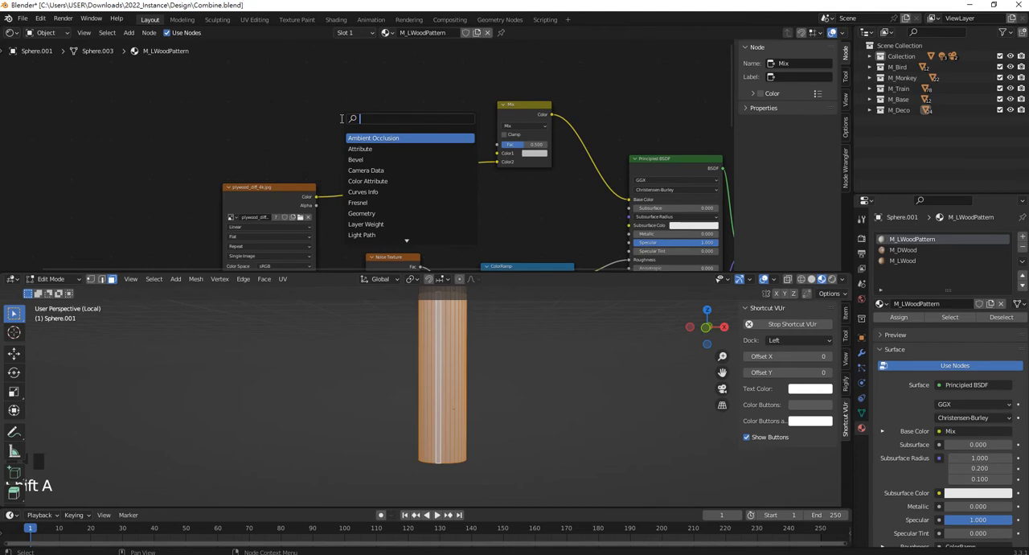
{"action": "type", "text": "wave"}
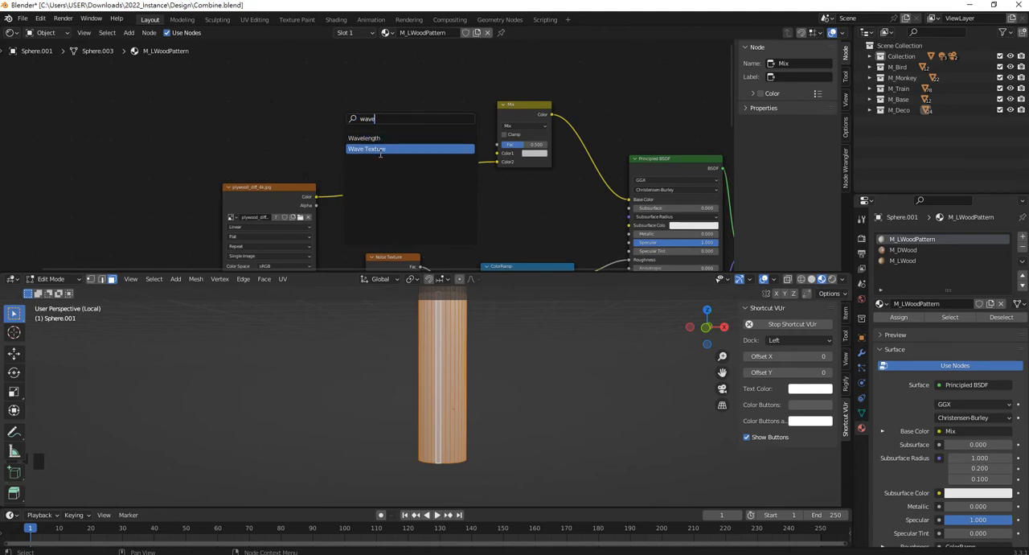
{"action": "left_click", "coordinate": [380, 149]}
{"action": "left_click", "coordinate": [281, 86]}
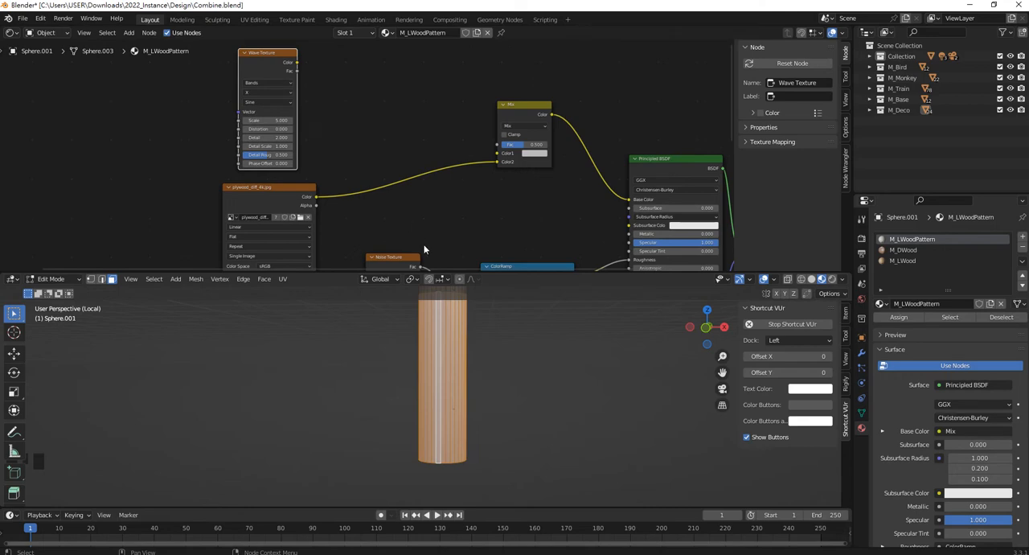
{"action": "left_click", "coordinate": [876, 554]}
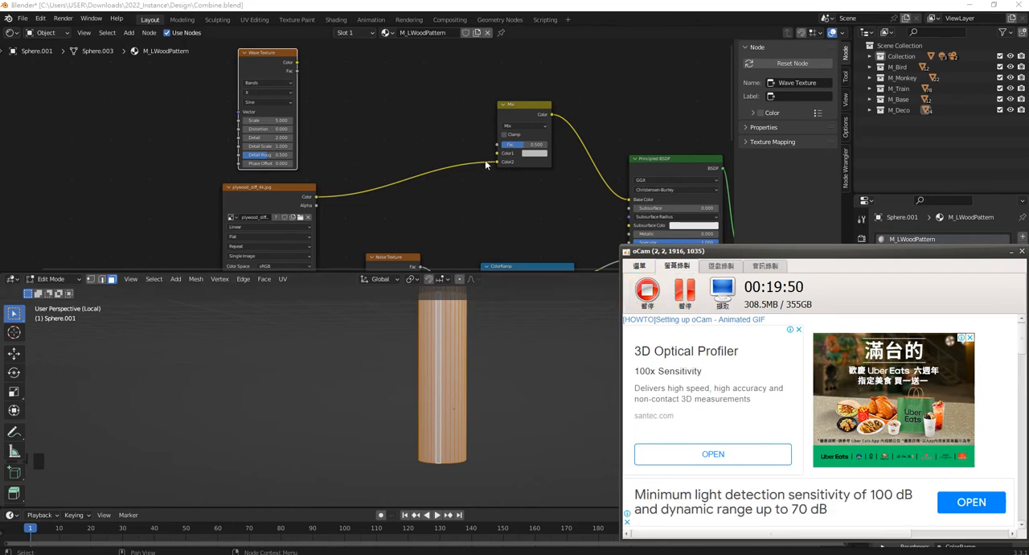
{"action": "left_click", "coordinate": [445, 126]}
Add a ColorRamp node between the Wave Texture and Mix nodes and feed the Wave Texture's Fac output into its Fac input.
{"action": "scroll", "coordinate": [378, 132], "scroll_direction": "up", "scroll_amount": 3}
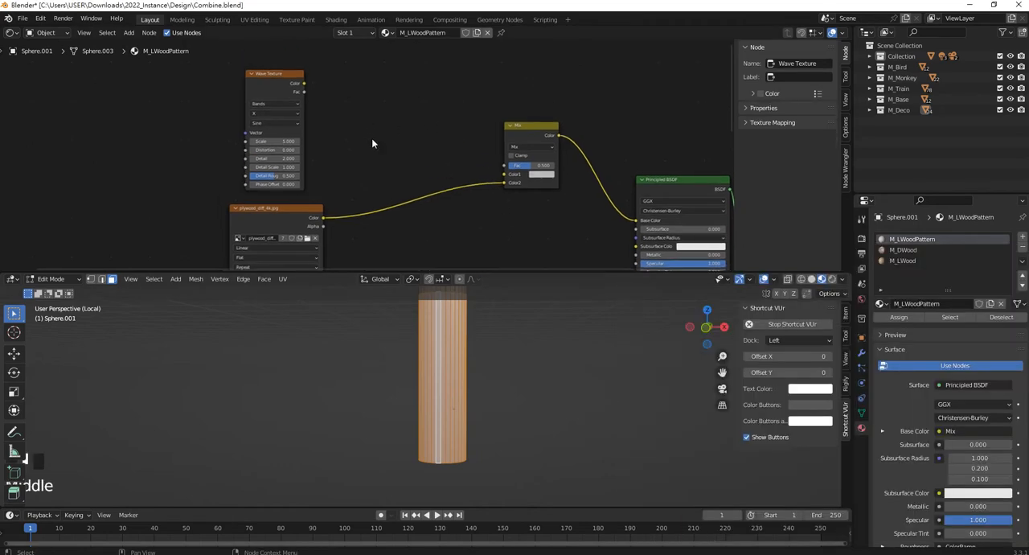
{"action": "scroll", "coordinate": [305, 131], "scroll_direction": "up", "scroll_amount": 1}
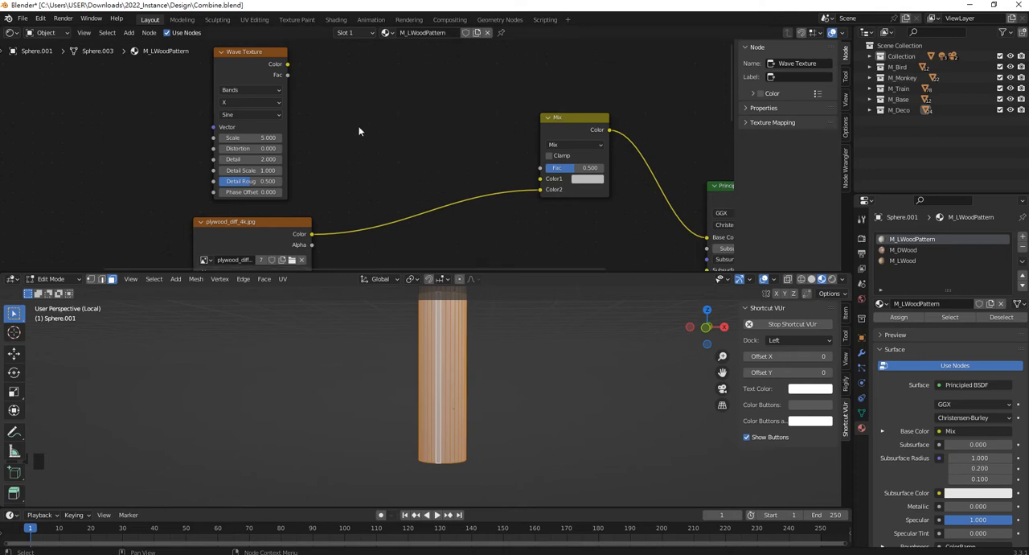
{"action": "key", "text": "shift+a"}
{"action": "left_click", "coordinate": [382, 107]}
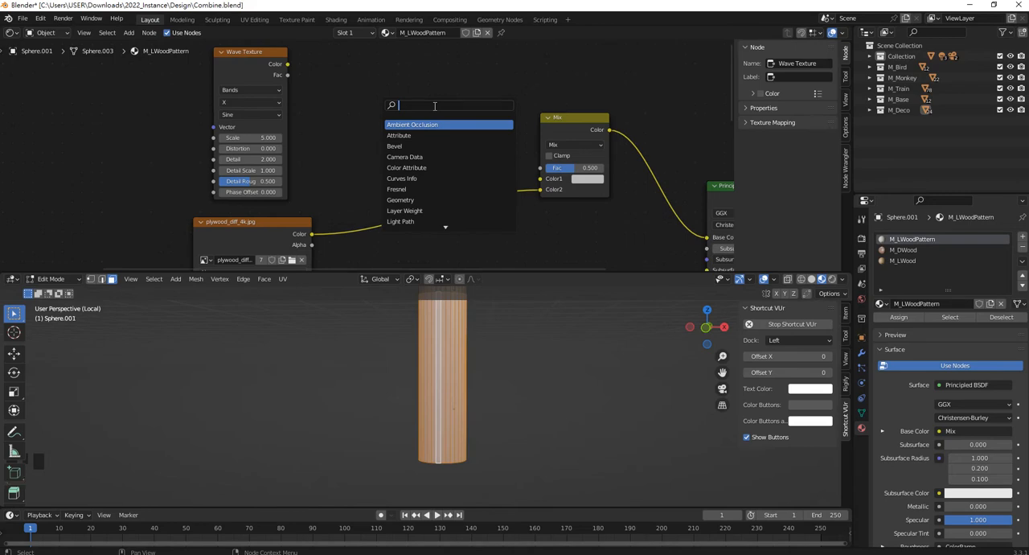
{"action": "type", "text": "color"}
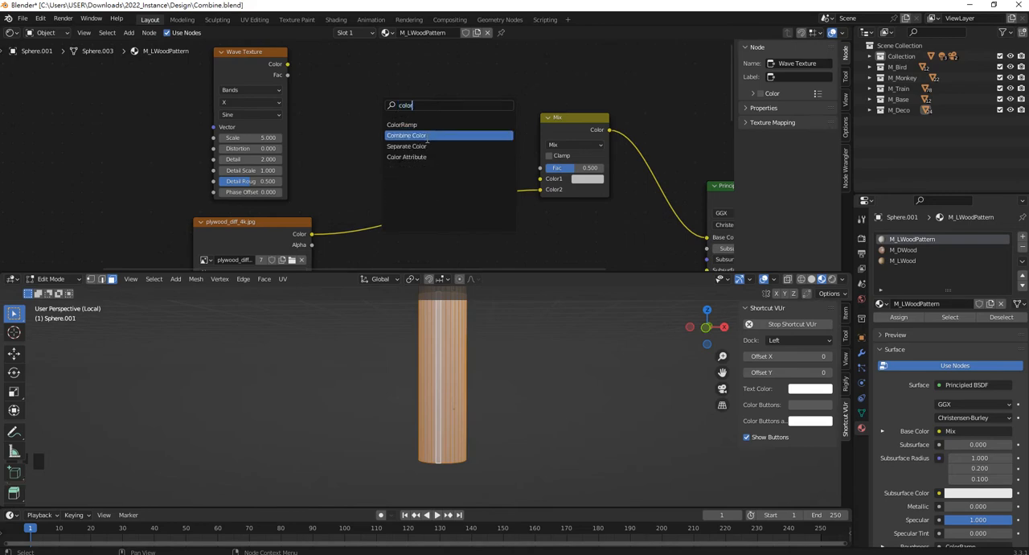
{"action": "key", "text": "Return"}
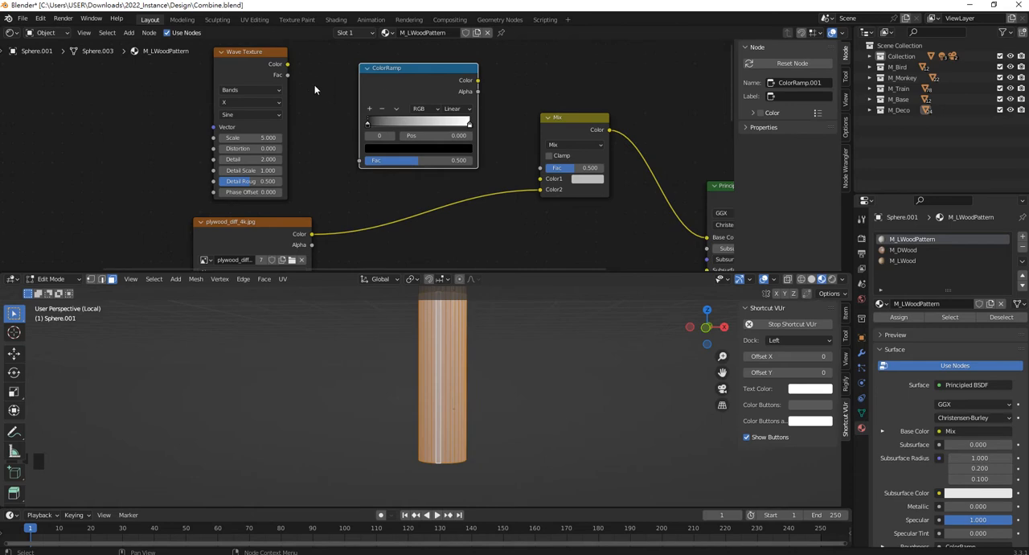
{"action": "left_click_drag", "start_coordinate": [287, 77], "coordinate": [358, 162]}
{"action": "middle_click_drag", "start_coordinate": [356, 88], "coordinate": [379, 141]}
{"action": "left_click_drag", "start_coordinate": [406, 109], "coordinate": [370, 69]}
{"action": "left_click", "coordinate": [507, 104]}
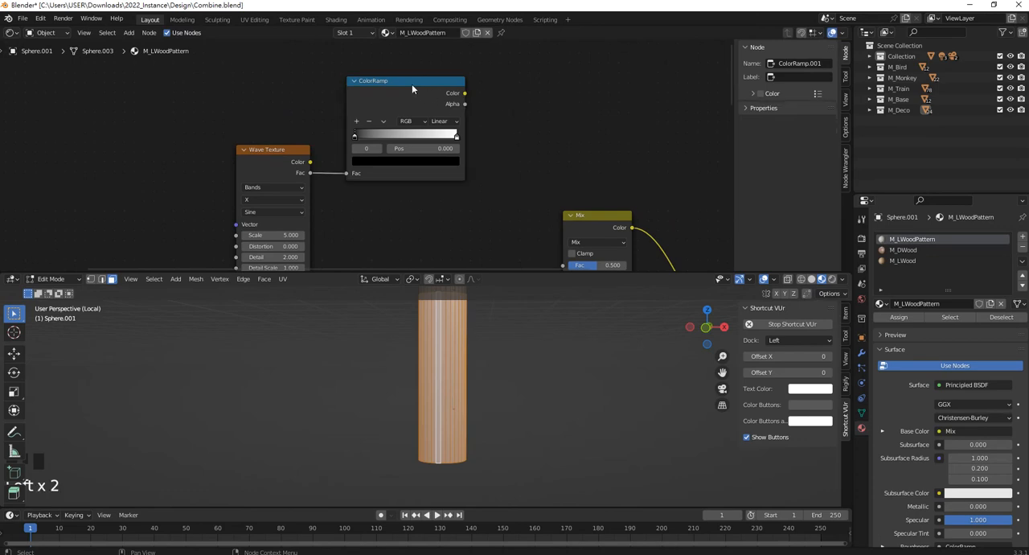
Duplicate the Mix node, place the copy beside the ColorRamp, and connect the ramp's Color output to the copy's Fac.
{"action": "middle_click_drag", "start_coordinate": [558, 122], "coordinate": [501, 112]}
{"action": "left_click", "coordinate": [501, 111]}
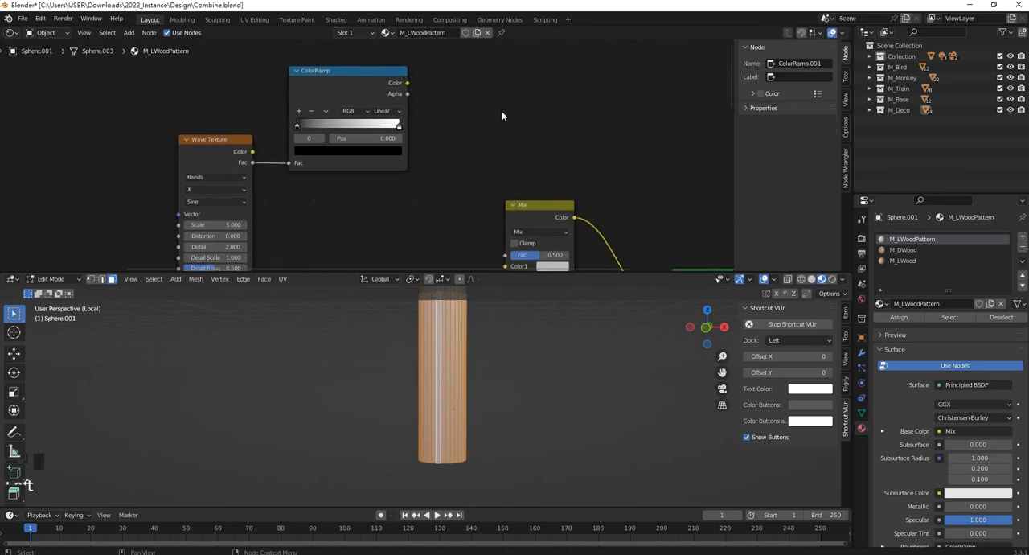
{"action": "middle_click_drag", "start_coordinate": [535, 185], "coordinate": [535, 208]}
{"action": "left_click", "coordinate": [509, 144]}
{"action": "key", "text": "shift+d"}
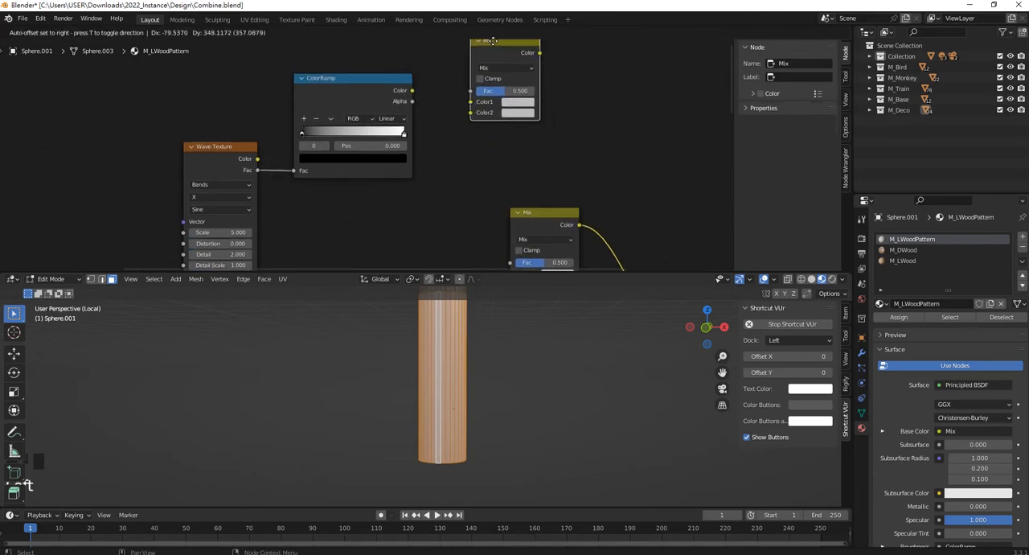
{"action": "left_click", "coordinate": [476, 128]}
{"action": "scroll", "coordinate": [450, 129], "scroll_direction": "up", "scroll_amount": 2}
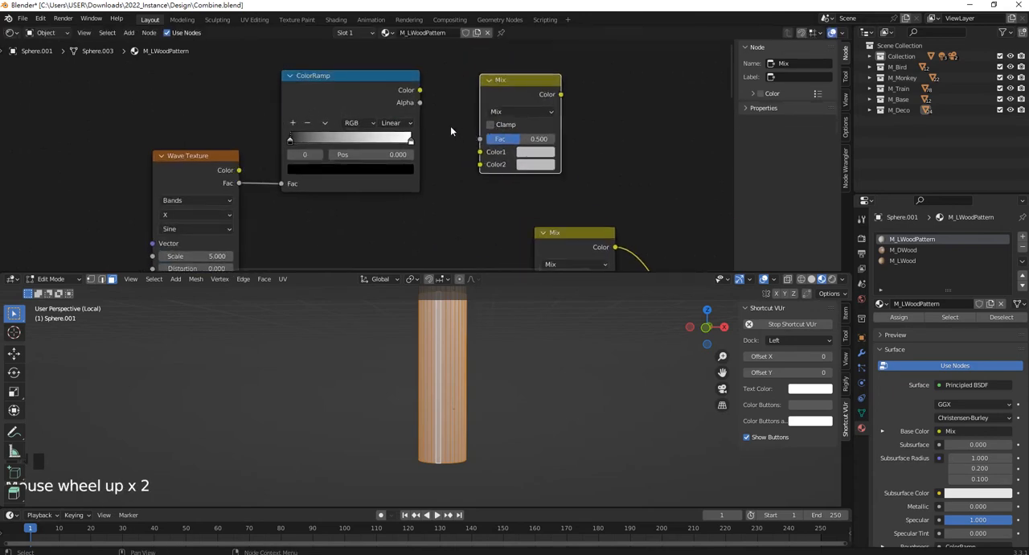
{"action": "left_click_drag", "start_coordinate": [419, 91], "coordinate": [481, 139]}
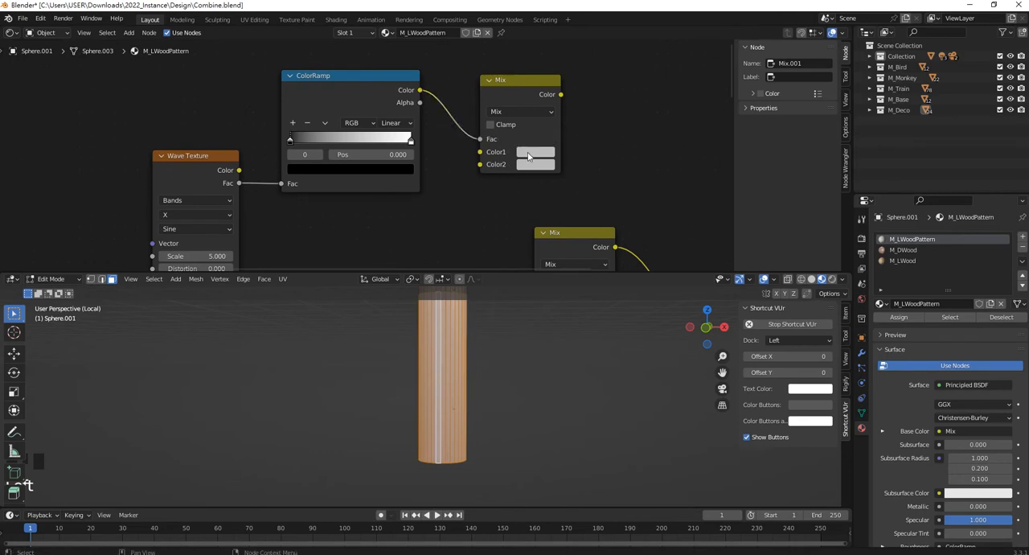
Set the duplicated Mix node's Color1 to golden yellow (H 0.130, S 1.000, V 0.500) and its Color2 to black.
{"action": "left_click", "coordinate": [528, 157]}
{"action": "left_click_drag", "start_coordinate": [562, 211], "coordinate": [529, 230]}
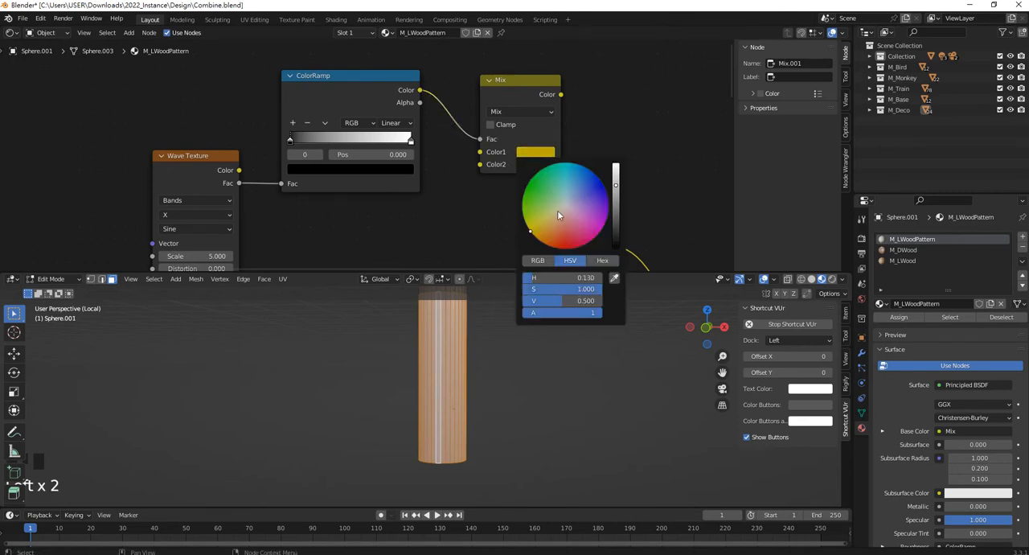
{"action": "left_click", "coordinate": [536, 164]}
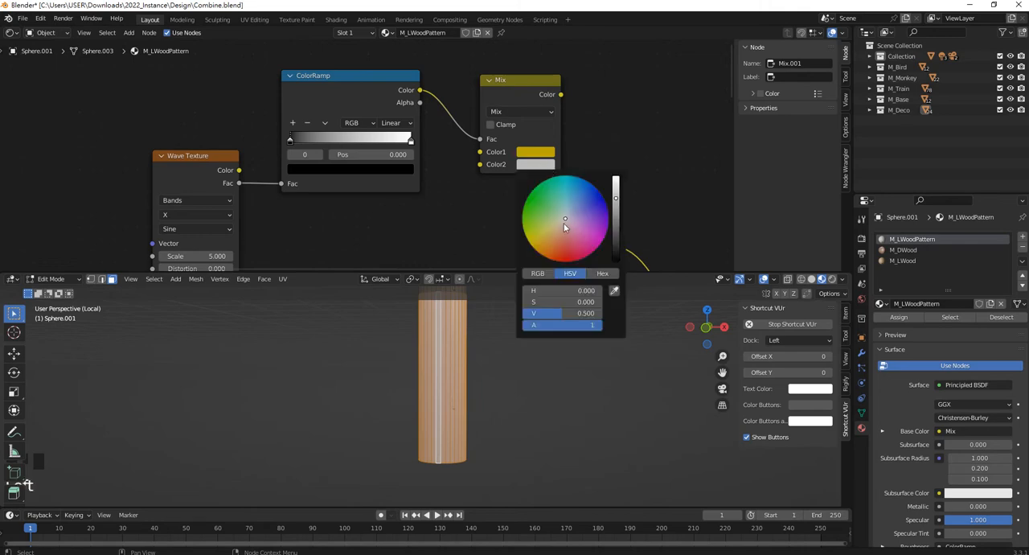
{"action": "mouse_move", "coordinate": [568, 219]}
{"action": "left_mouse_down"}
{"action": "mouse_move", "coordinate": [594, 245]}
{"action": "mouse_move", "coordinate": [546, 257]}
{"action": "left_mouse_up"}
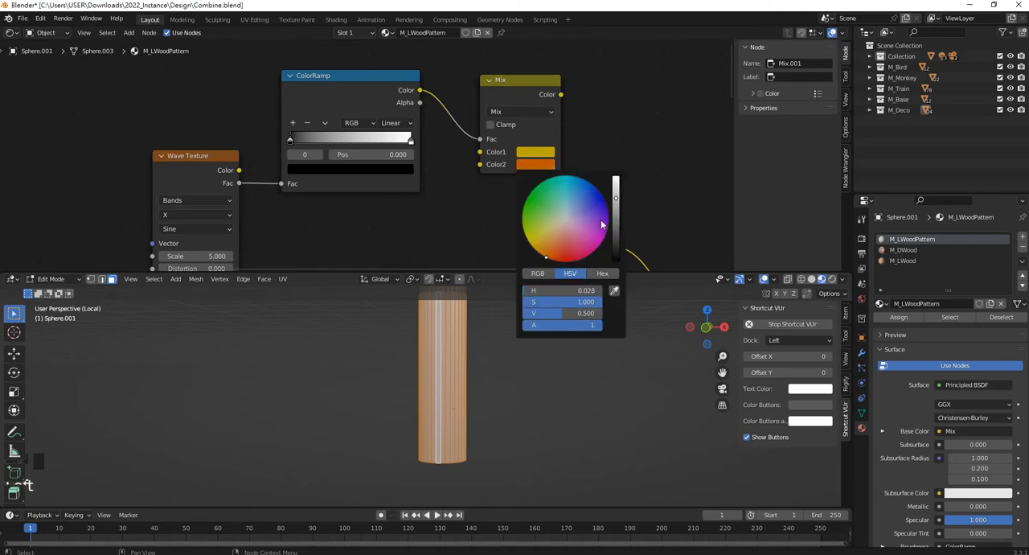
{"action": "left_click_drag", "start_coordinate": [616, 209], "coordinate": [615, 260]}
Connect the duplicated Mix node's Color output to Color1 of the original Mix node that feeds the Principled BSDF.
{"action": "scroll", "coordinate": [590, 97], "scroll_direction": "down", "scroll_amount": 1}
{"action": "middle_click_drag", "start_coordinate": [584, 147], "coordinate": [565, 40]}
{"action": "middle_click_drag", "start_coordinate": [537, 87], "coordinate": [548, 154]}
{"action": "left_click_drag", "start_coordinate": [530, 180], "coordinate": [581, 171]}
{"action": "left_click_drag", "start_coordinate": [513, 66], "coordinate": [542, 222]}
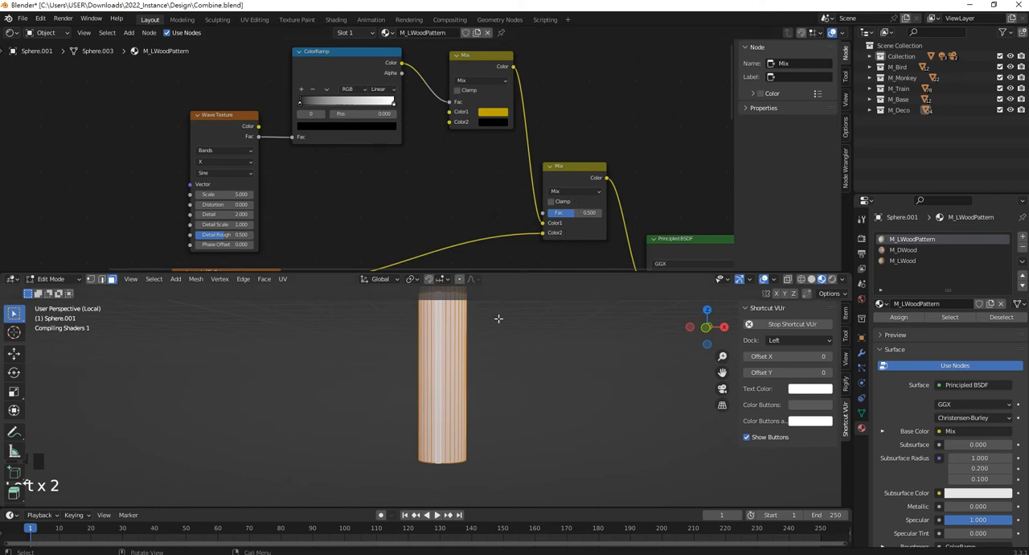
Sharpen the wave stripes by moving the ColorRamp's black stop to about 0.35 and its white stop to 0.414.
{"action": "scroll", "coordinate": [497, 327], "scroll_direction": "up", "scroll_amount": 1}
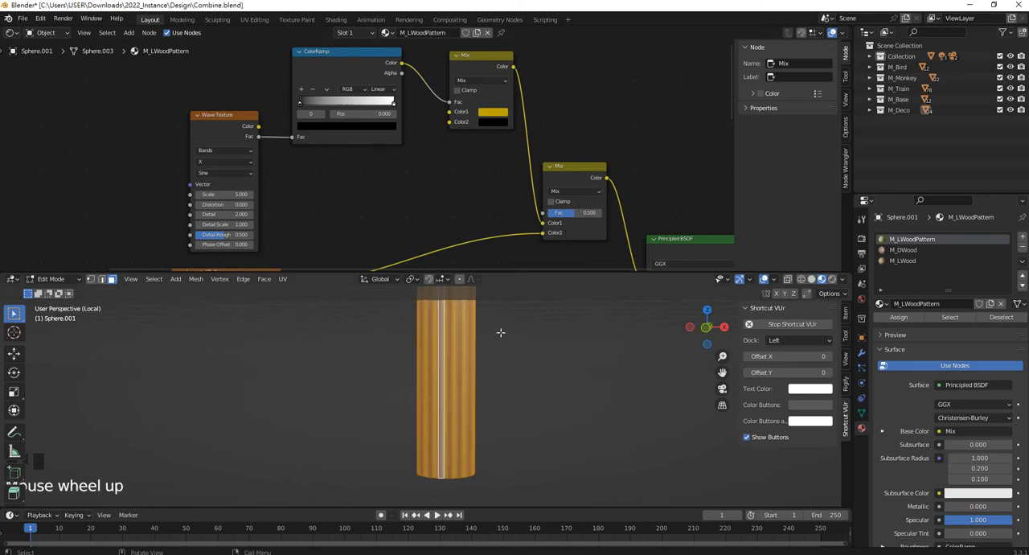
{"action": "scroll", "coordinate": [500, 329], "scroll_direction": "down", "scroll_amount": 2}
{"action": "scroll", "coordinate": [454, 348], "scroll_direction": "up", "scroll_amount": 2}
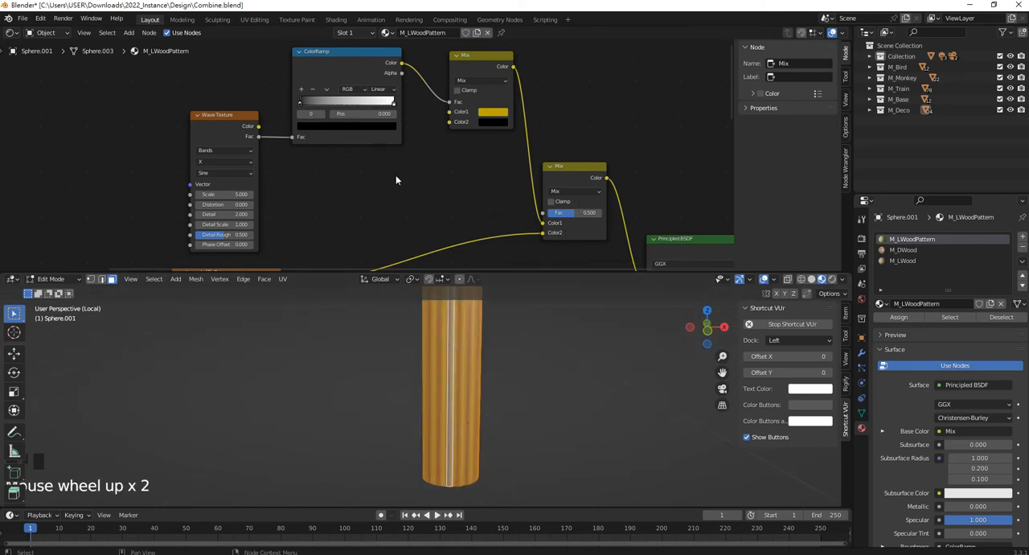
{"action": "scroll", "coordinate": [397, 176], "scroll_direction": "up", "scroll_amount": 4}
{"action": "middle_click_drag", "start_coordinate": [397, 176], "coordinate": [409, 220]}
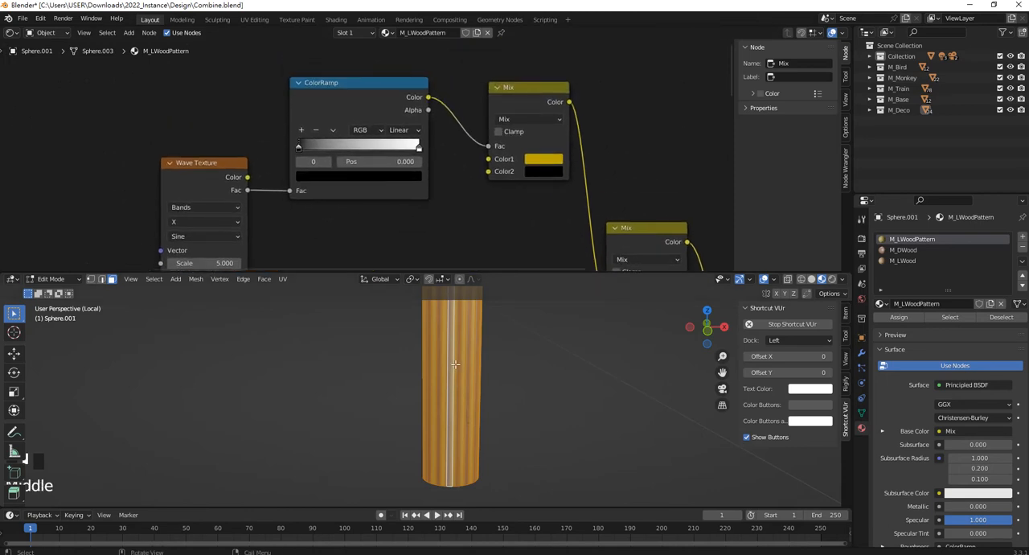
{"action": "scroll", "coordinate": [456, 348], "scroll_direction": "up", "scroll_amount": 5}
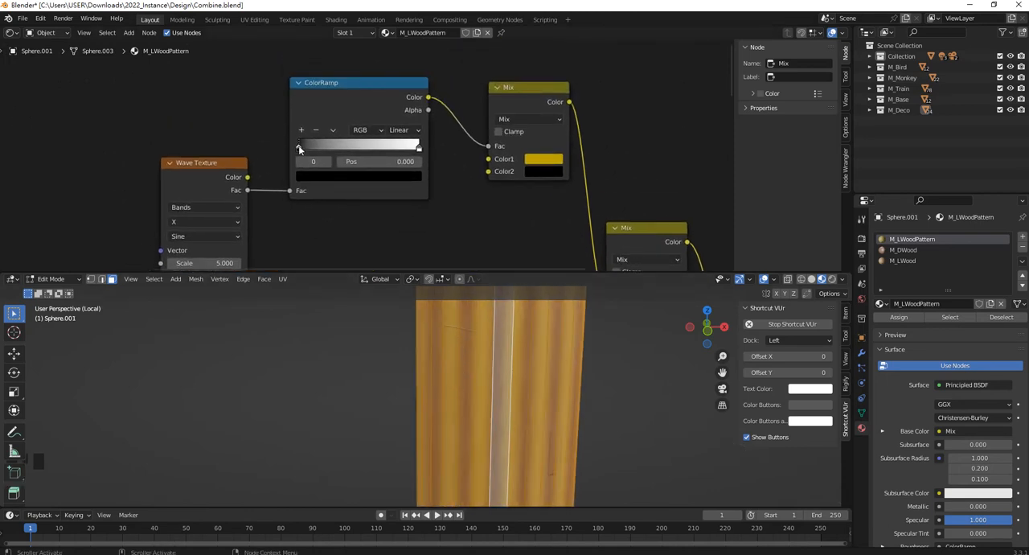
{"action": "left_click_drag", "start_coordinate": [305, 151], "coordinate": [344, 150]}
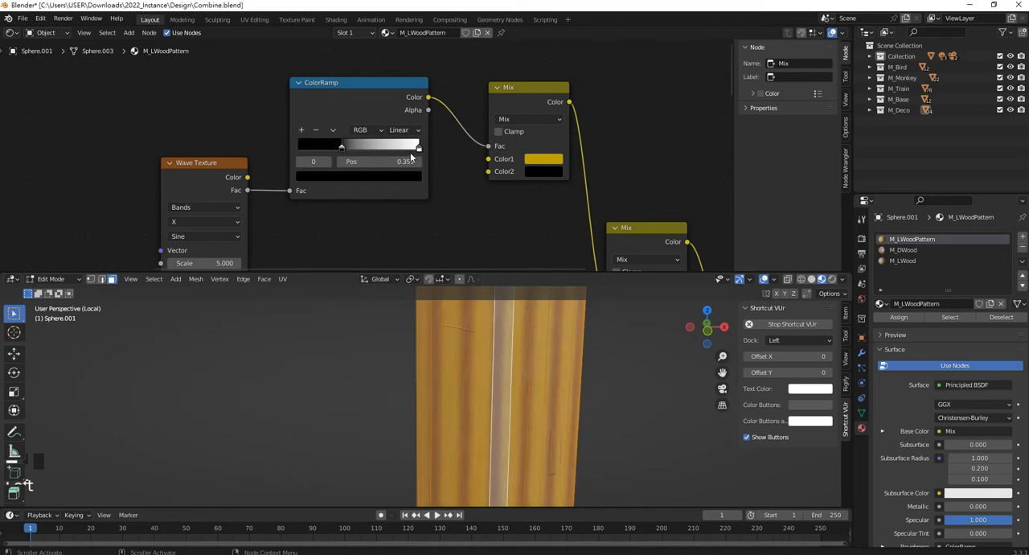
{"action": "left_click_drag", "start_coordinate": [417, 148], "coordinate": [344, 150]}
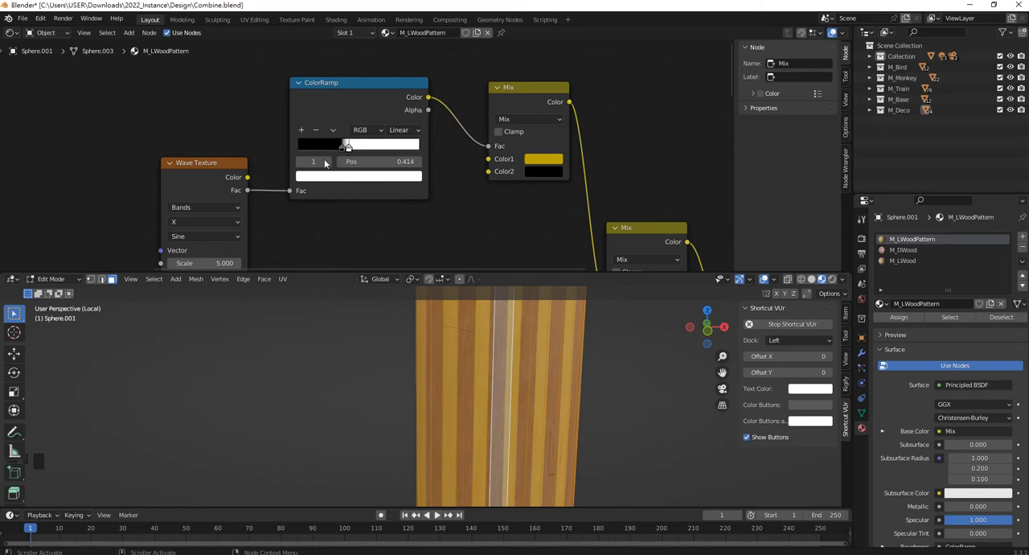
Move the Wave Texture node up beside the ColorRamp and set its Scale to 3.100.
{"action": "left_click_drag", "start_coordinate": [214, 165], "coordinate": [204, 103]}
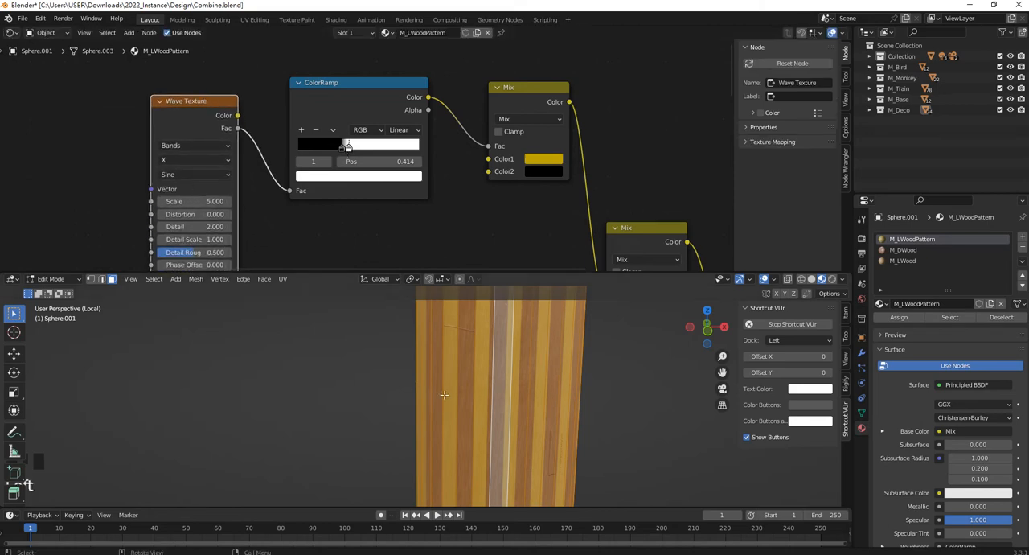
{"action": "middle_click_drag", "start_coordinate": [246, 176], "coordinate": [249, 141]}
{"action": "mouse_move", "coordinate": [202, 165]}
{"action": "left_mouse_down"}
{"action": "mouse_move", "coordinate": [228, 166]}
{"action": "mouse_move", "coordinate": [174, 166]}
{"action": "mouse_move", "coordinate": [185, 166]}
{"action": "left_mouse_up"}
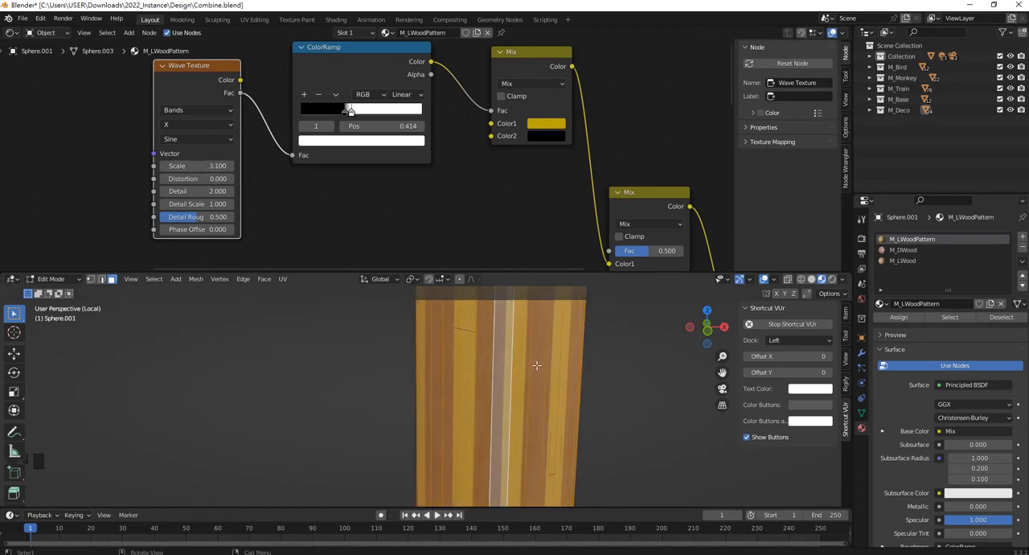
Unwrap the selected lower shaft faces with Smart UV Project using the default settings.
{"action": "scroll", "coordinate": [535, 391], "scroll_direction": "down", "scroll_amount": 6}
{"action": "scroll", "coordinate": [472, 326], "scroll_direction": "up", "scroll_amount": 2}
{"action": "scroll", "coordinate": [454, 359], "scroll_direction": "down", "scroll_amount": 1}
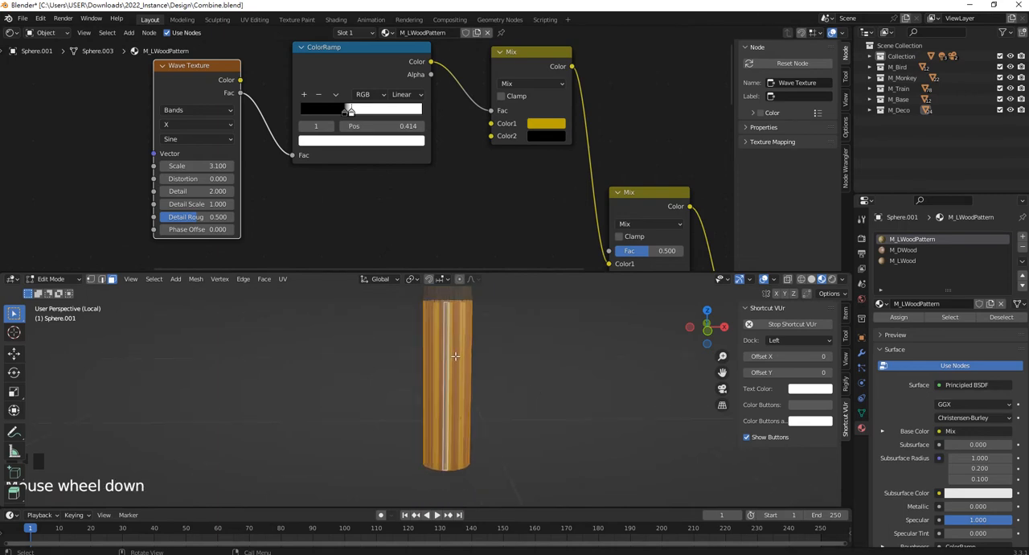
{"action": "scroll", "coordinate": [468, 357], "scroll_direction": "up", "scroll_amount": 1}
{"action": "middle_click_drag", "start_coordinate": [469, 358], "coordinate": [444, 366], "text": "shift"}
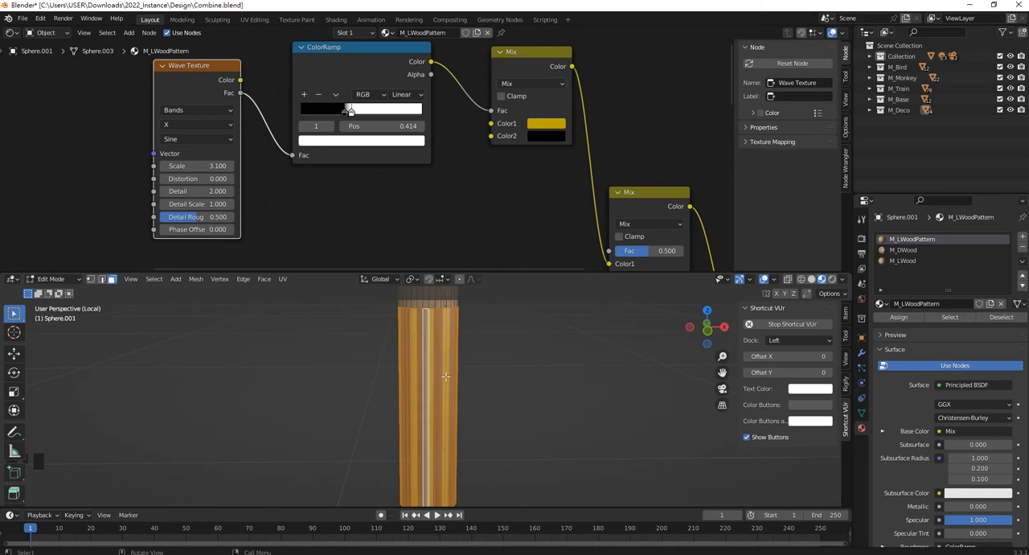
{"action": "key", "text": "u"}
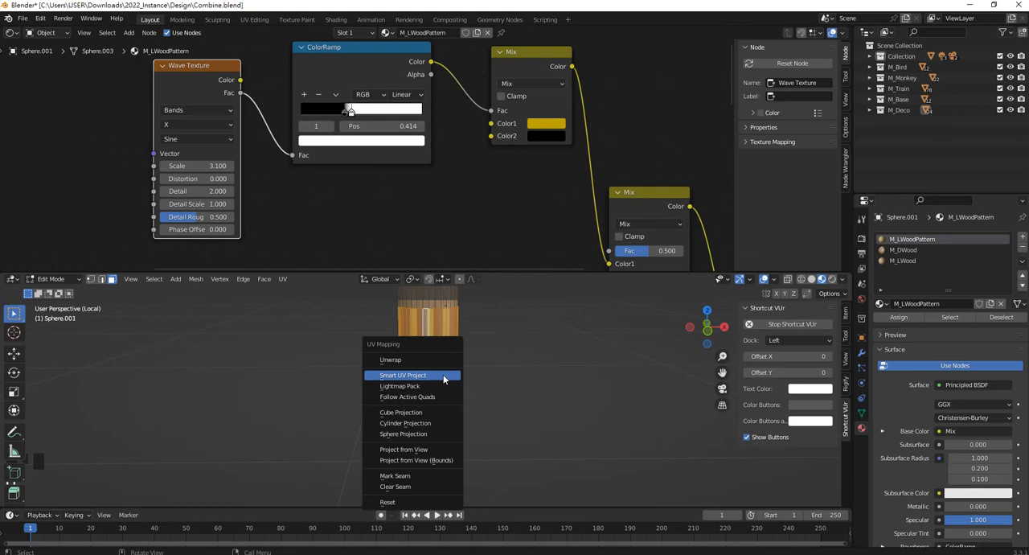
{"action": "left_click", "coordinate": [442, 375]}
{"action": "left_click", "coordinate": [459, 463]}
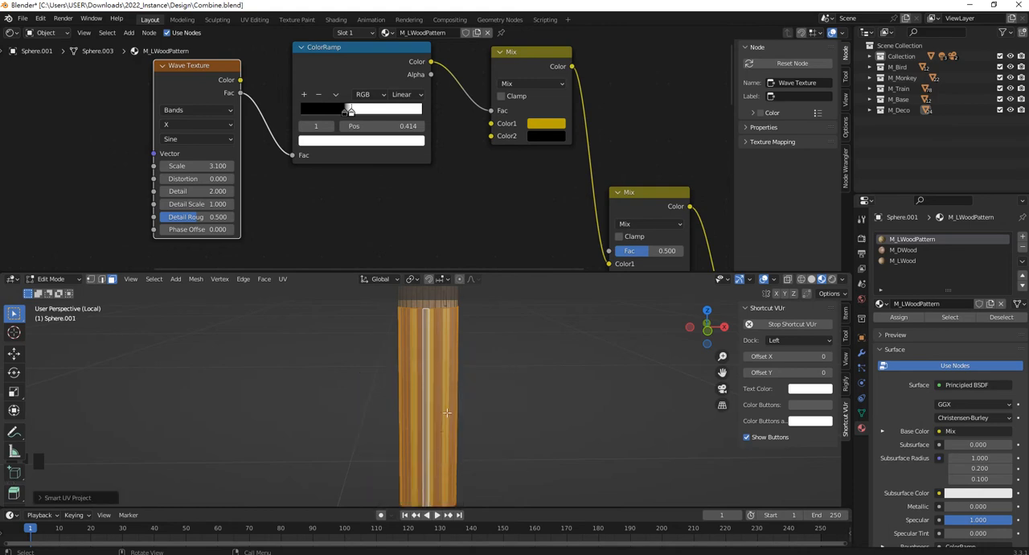
Change the node area to the UV Editor and move the shaft's selected UV islands out to the left of the UV square.
{"action": "left_click", "coordinate": [11, 32]}
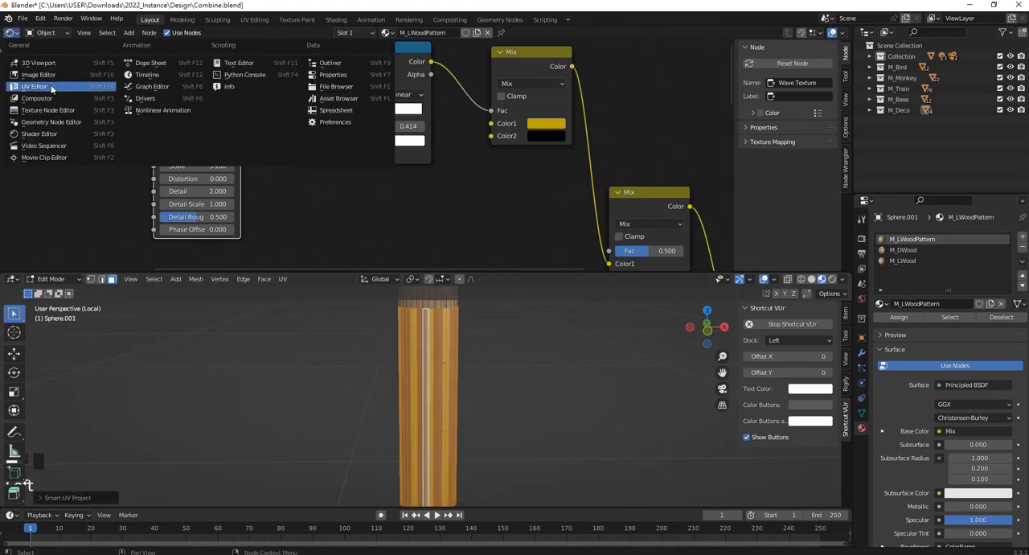
{"action": "left_click", "coordinate": [34, 86]}
{"action": "scroll", "coordinate": [422, 179], "scroll_direction": "up", "scroll_amount": 1}
{"action": "scroll", "coordinate": [392, 150], "scroll_direction": "down", "scroll_amount": 2}
{"action": "scroll", "coordinate": [393, 150], "scroll_direction": "up", "scroll_amount": 2}
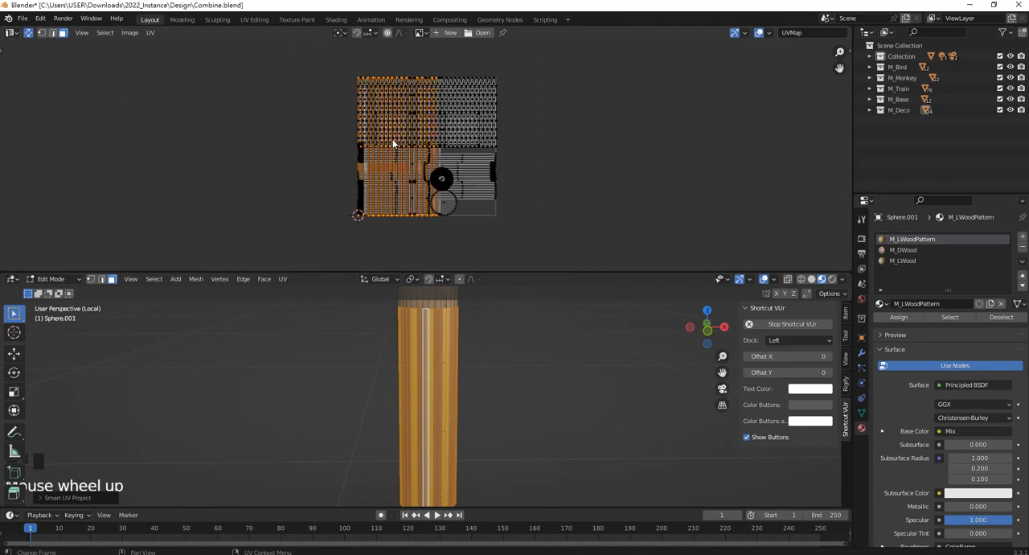
{"action": "key", "text": "g"}
{"action": "left_click", "coordinate": [262, 179]}
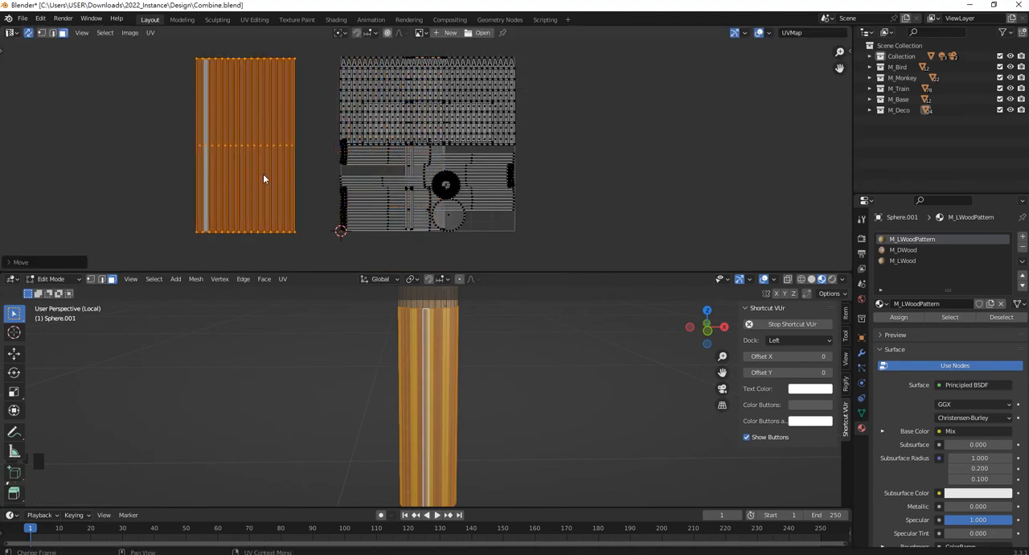
{"action": "middle_click_drag", "start_coordinate": [283, 148], "coordinate": [308, 168], "text": "shift"}
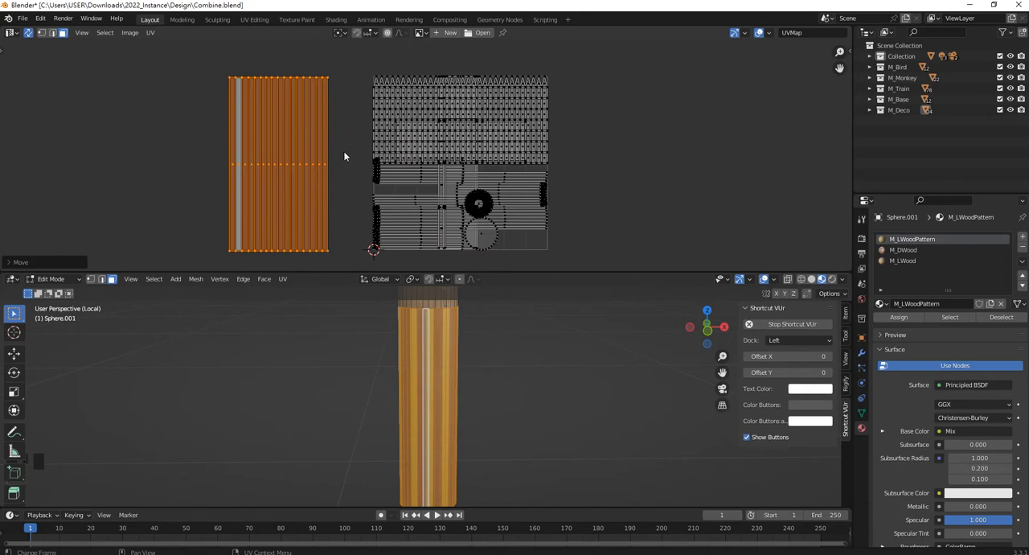
{"action": "key", "text": "r"}
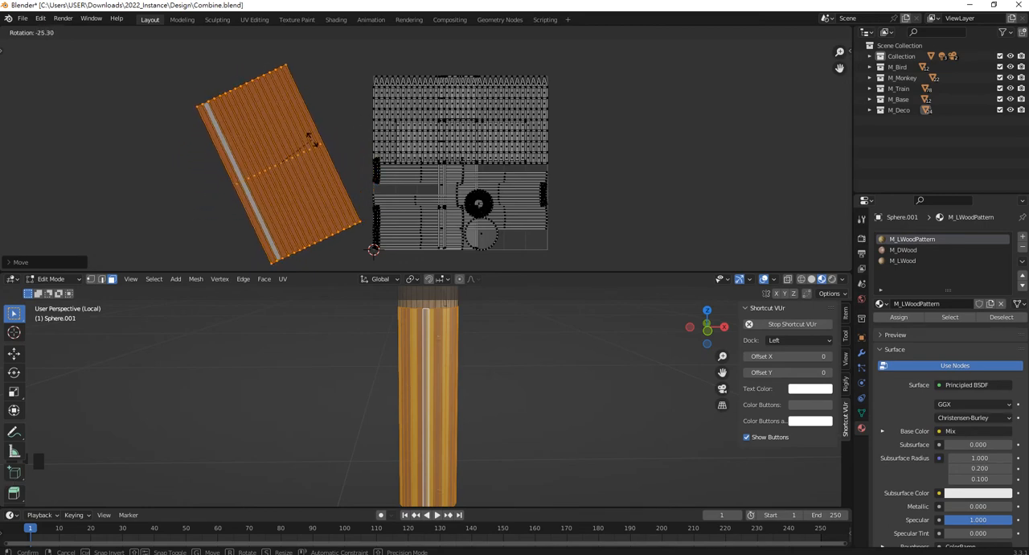
{"action": "key", "text": "Escape"}
{"action": "left_click", "coordinate": [481, 341]}
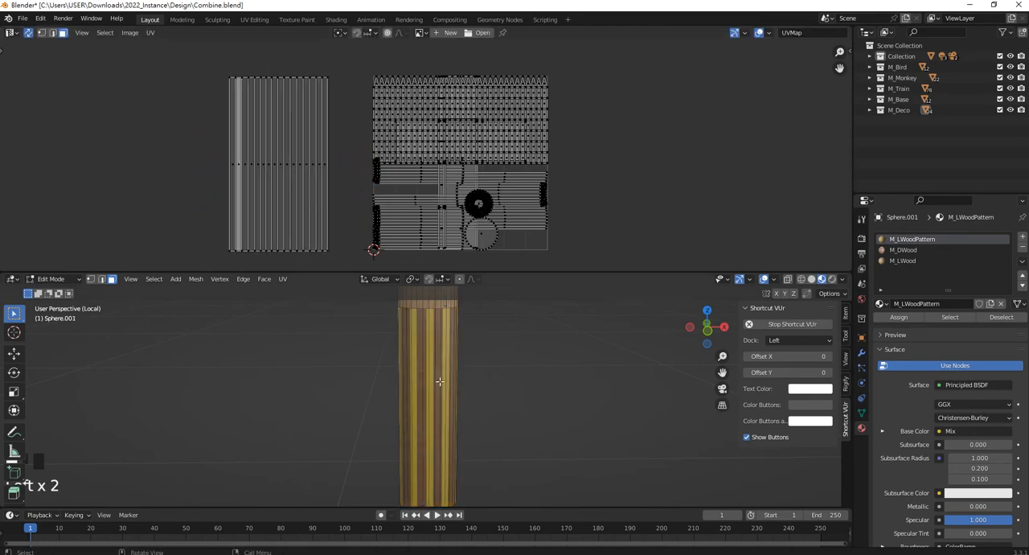
{"action": "scroll", "coordinate": [438, 399], "scroll_direction": "up", "scroll_amount": 2}
{"action": "left_click", "coordinate": [440, 392]}
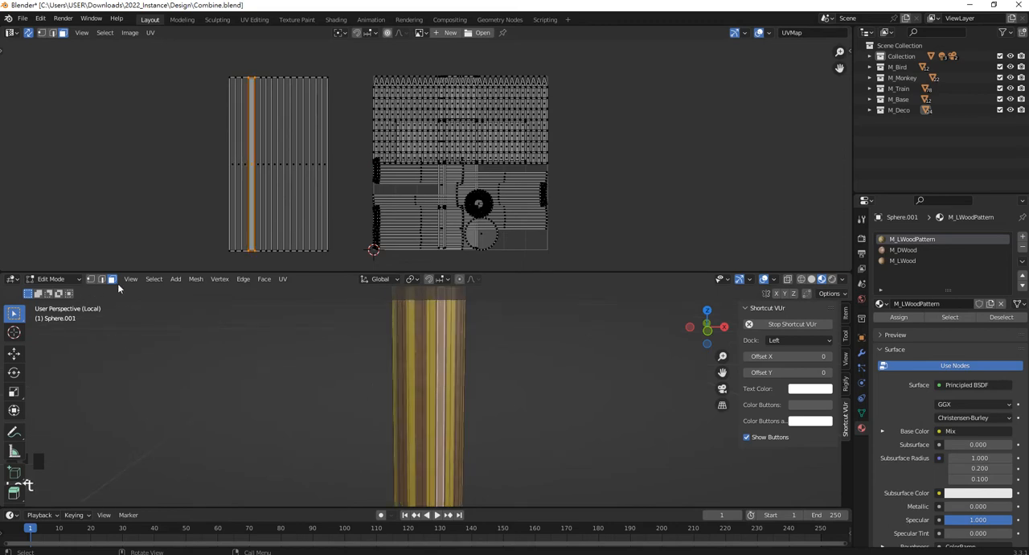
{"action": "left_click_drag", "start_coordinate": [526, 425], "coordinate": [341, 382]}
{"action": "left_click", "coordinate": [512, 418]}
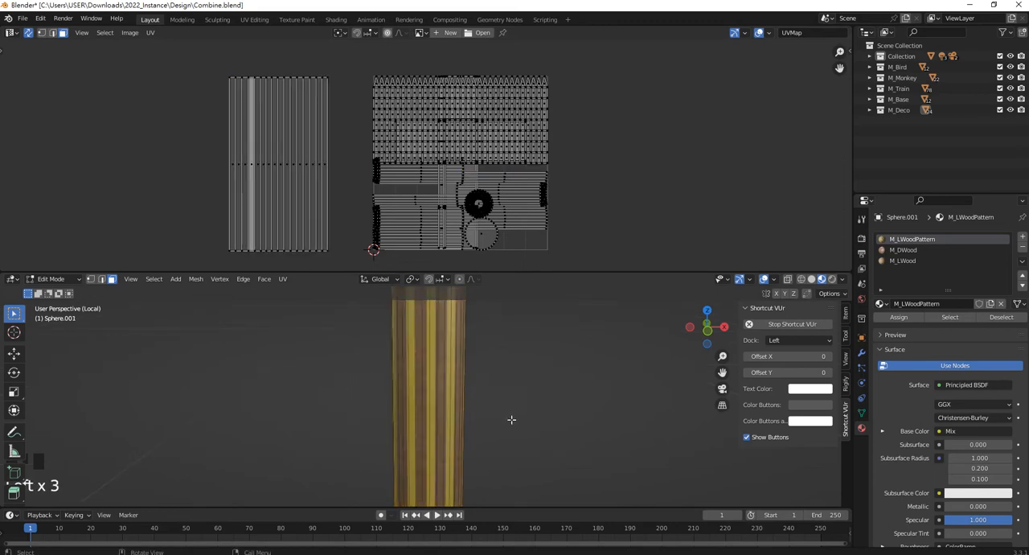
Select the lower shaft faces and extend the selection to all geometry linked to the pole shaft.
{"action": "middle_click_drag", "start_coordinate": [511, 419], "coordinate": [480, 361]}
{"action": "scroll", "coordinate": [462, 379], "scroll_direction": "down", "scroll_amount": 1}
{"action": "left_click_drag", "start_coordinate": [482, 406], "coordinate": [312, 314]}
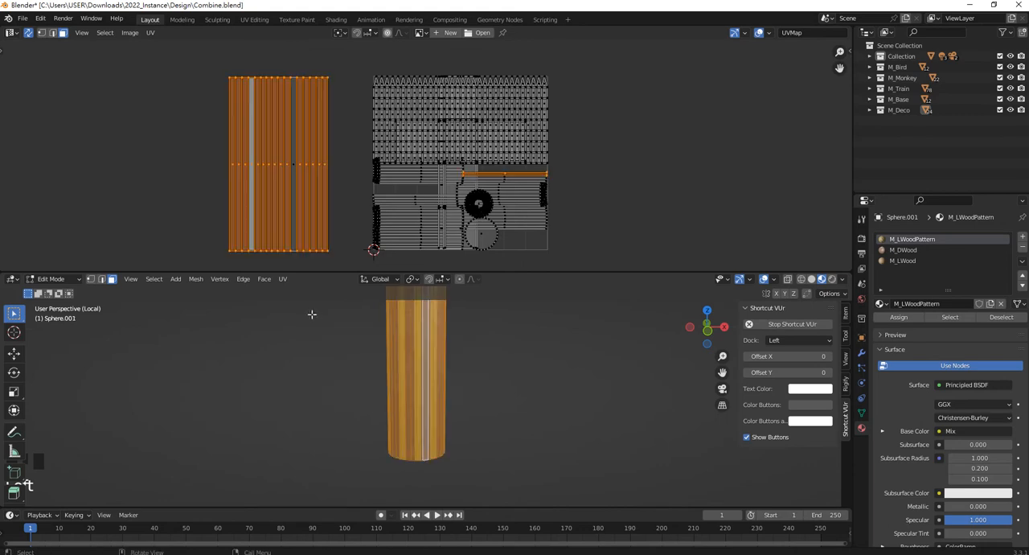
{"action": "middle_click_drag", "start_coordinate": [485, 333], "coordinate": [436, 384], "text": "shift"}
{"action": "key", "text": "ctrl+l"}
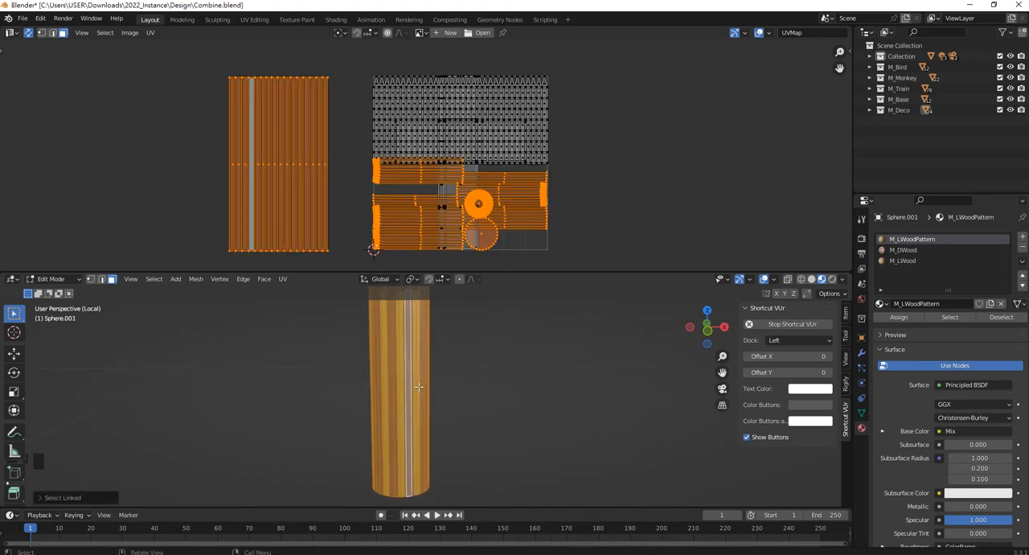
Remove the upper shaft faces above the striped section from the selection, working around the pole from several sides.
{"action": "scroll", "coordinate": [408, 243], "scroll_direction": "down", "scroll_amount": 3}
{"action": "scroll", "coordinate": [438, 354], "scroll_direction": "down", "scroll_amount": 1}
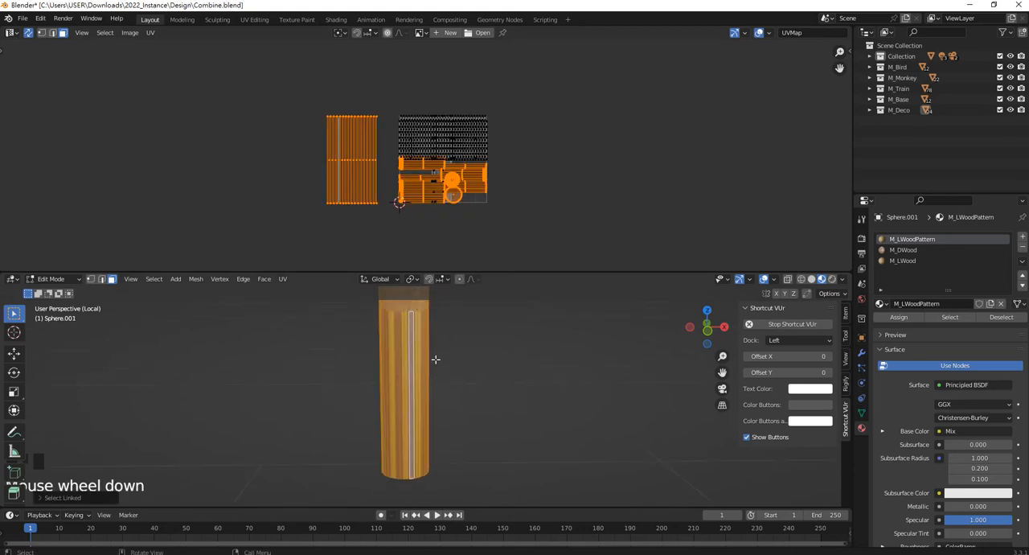
{"action": "middle_click_drag", "start_coordinate": [438, 345], "coordinate": [451, 449], "text": "shift"}
{"action": "middle_click_drag", "start_coordinate": [453, 389], "coordinate": [459, 413]}
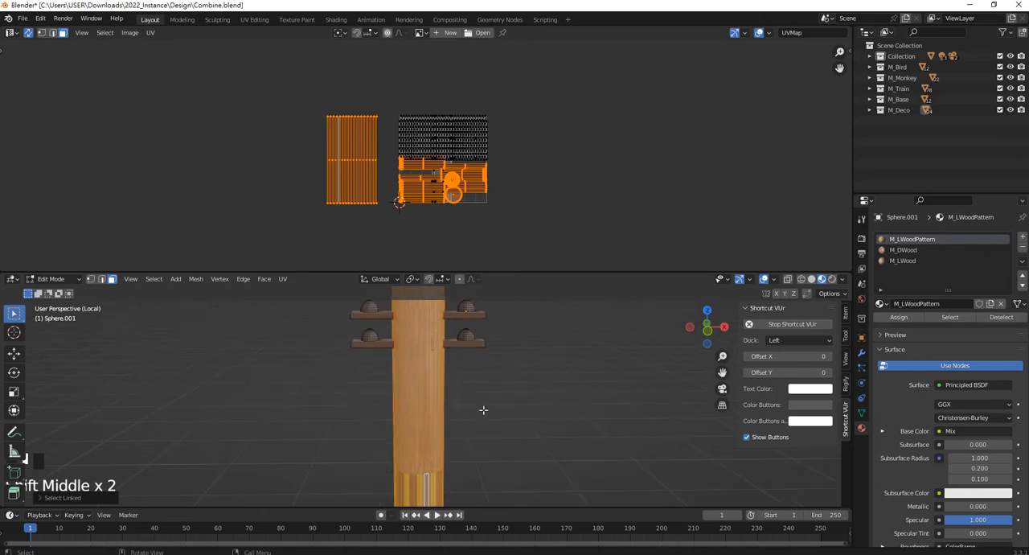
{"action": "scroll", "coordinate": [485, 409], "scroll_direction": "down", "scroll_amount": 2}
{"action": "left_click_drag", "start_coordinate": [487, 409], "coordinate": [383, 311], "text": "ctrl"}
{"action": "middle_click_drag", "start_coordinate": [471, 387], "coordinate": [370, 368]}
{"action": "left_click_drag", "start_coordinate": [446, 397], "coordinate": [306, 295], "text": "ctrl"}
{"action": "middle_click_drag", "start_coordinate": [371, 344], "coordinate": [489, 386]}
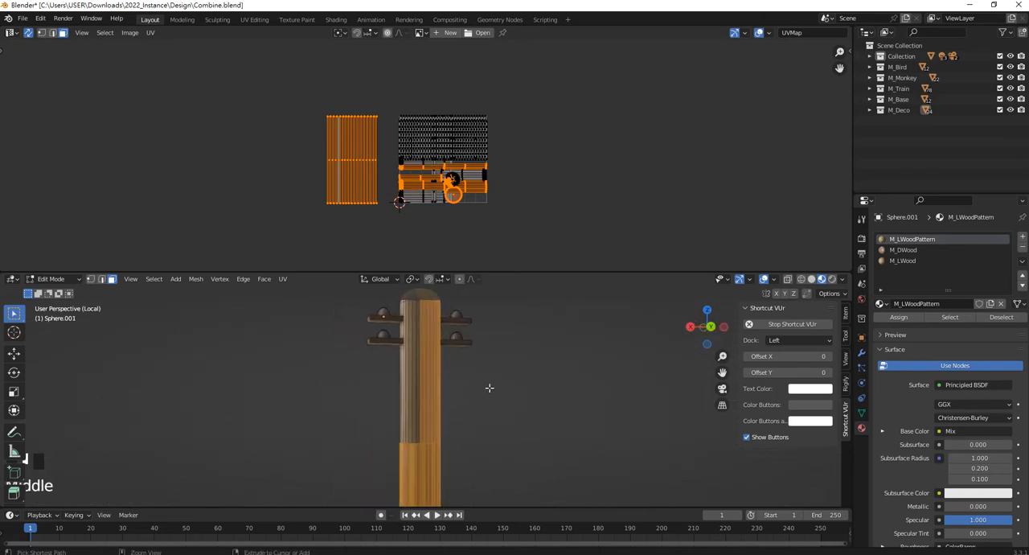
{"action": "left_click_drag", "start_coordinate": [489, 386], "coordinate": [316, 286], "text": "ctrl"}
{"action": "middle_click_drag", "start_coordinate": [447, 344], "coordinate": [360, 359]}
{"action": "middle_click_drag", "start_coordinate": [508, 353], "coordinate": [499, 380], "text": "shift"}
{"action": "left_click_drag", "start_coordinate": [544, 400], "coordinate": [377, 282], "text": "ctrl"}
{"action": "middle_click_drag", "start_coordinate": [517, 357], "coordinate": [459, 361]}
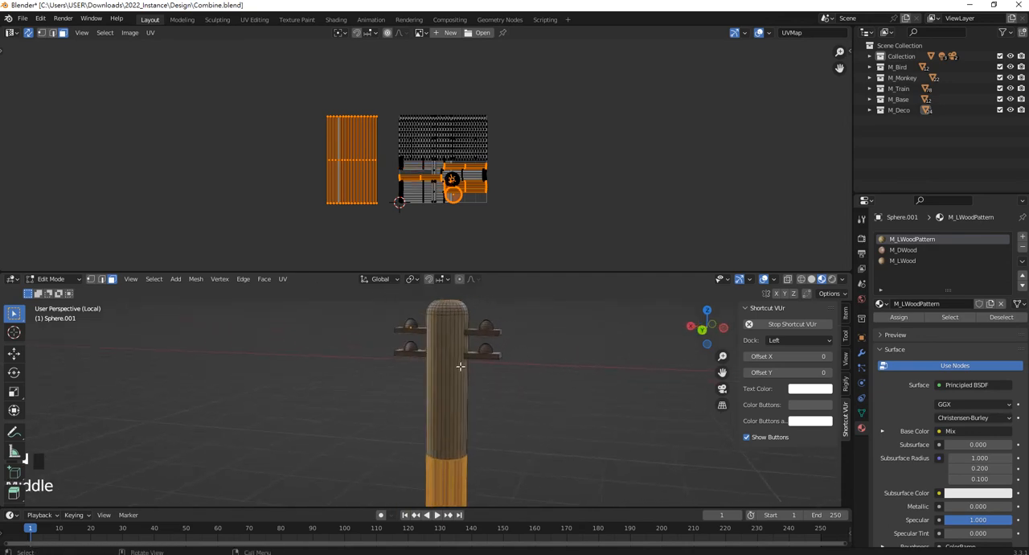
Show the pole in Wireframe and deselect the remaining stray faces so only the striped lower section's side faces stay selected.
{"action": "key", "text": "z"}
{"action": "left_click", "coordinate": [391, 366]}
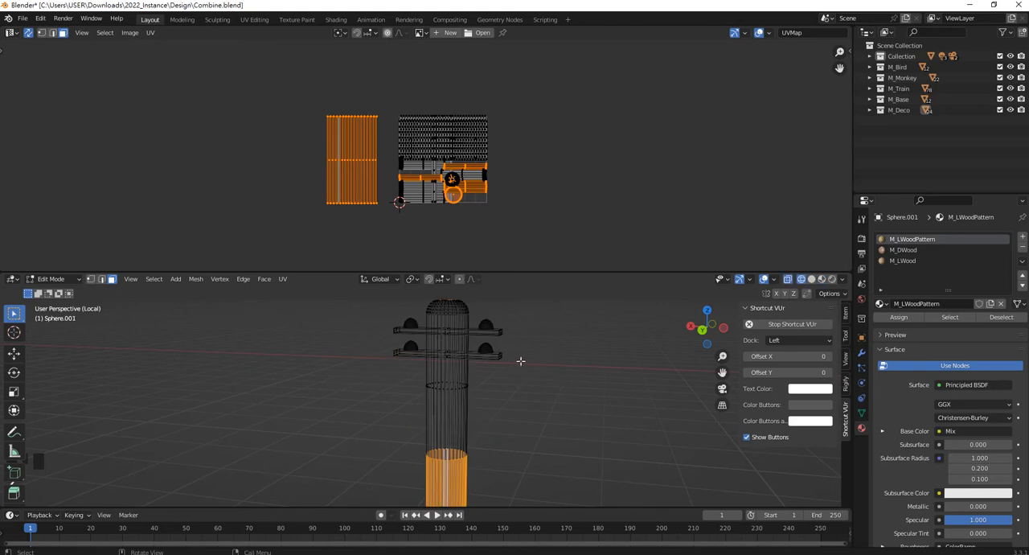
{"action": "left_click_drag", "start_coordinate": [517, 360], "coordinate": [345, 287], "text": "ctrl"}
{"action": "mouse_move", "coordinate": [453, 368]}
{"action": "middle_mouse_down", "text": "shift"}
{"action": "mouse_move", "coordinate": [436, 388]}
{"action": "mouse_move", "coordinate": [381, 361]}
{"action": "middle_mouse_up", "text": "shift"}
{"action": "scroll", "coordinate": [381, 361], "scroll_direction": "up", "scroll_amount": 3}
{"action": "left_click_drag", "start_coordinate": [381, 361], "coordinate": [532, 430], "text": "ctrl"}
{"action": "middle_click_drag", "start_coordinate": [439, 368], "coordinate": [531, 359]}
{"action": "middle_click_drag", "start_coordinate": [330, 361], "coordinate": [473, 418], "text": "shift"}
{"action": "middle_click_drag", "start_coordinate": [470, 378], "coordinate": [475, 455], "text": "shift"}
{"action": "middle_click_drag", "start_coordinate": [492, 346], "coordinate": [466, 404], "text": "shift"}
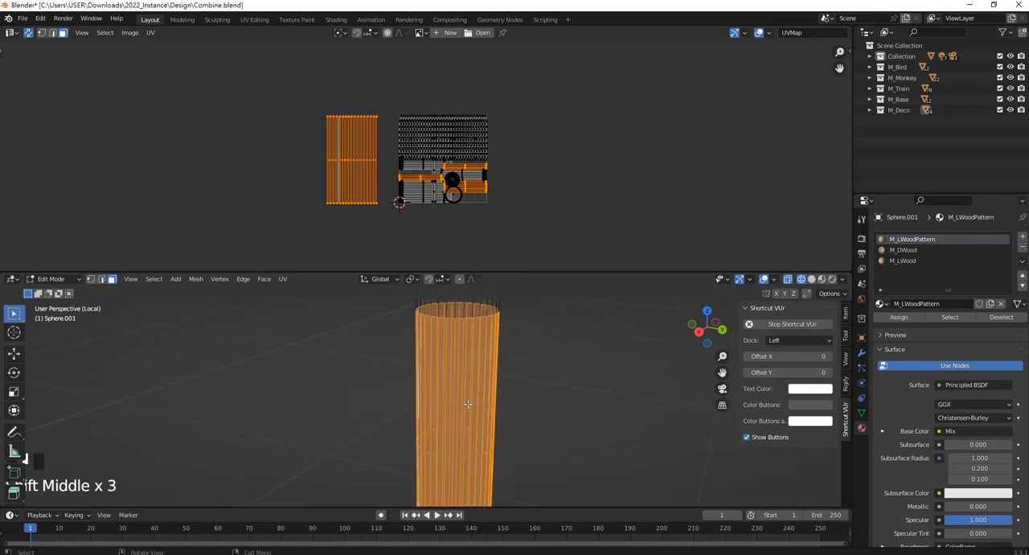
Unwrap the lower section with Smart UV Project at default settings and move its islands to the right of the UV square.
{"action": "key", "text": "u"}
{"action": "left_click", "coordinate": [454, 404]}
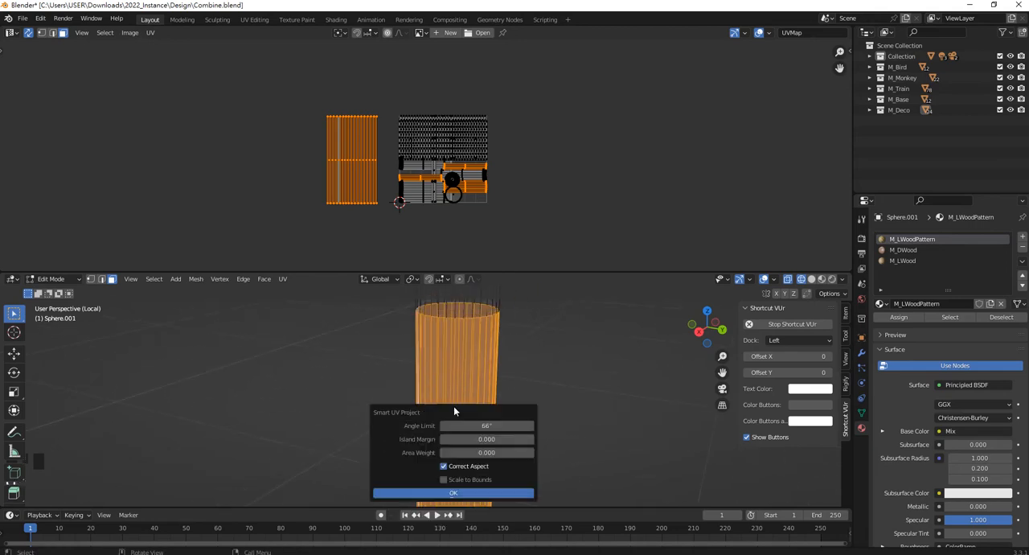
{"action": "left_click", "coordinate": [475, 490]}
{"action": "left_click_drag", "start_coordinate": [450, 203], "coordinate": [552, 211]}
{"action": "scroll", "coordinate": [593, 197], "scroll_direction": "down", "scroll_amount": 2}
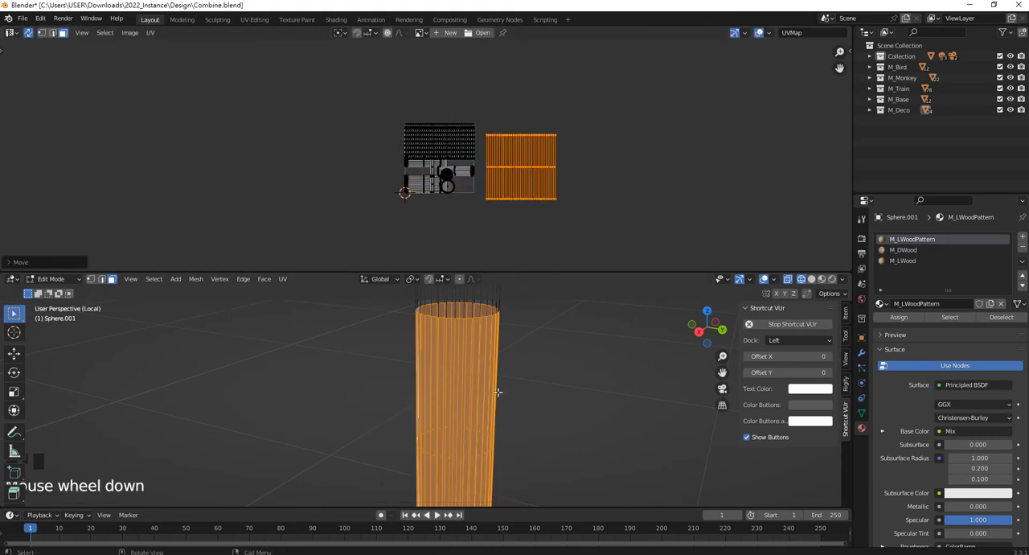
Return the viewport to Material Preview and try rotating the lower section's UV islands.
{"action": "key", "text": "z"}
{"action": "left_click", "coordinate": [500, 454]}
{"action": "scroll", "coordinate": [537, 218], "scroll_direction": "up", "scroll_amount": 1}
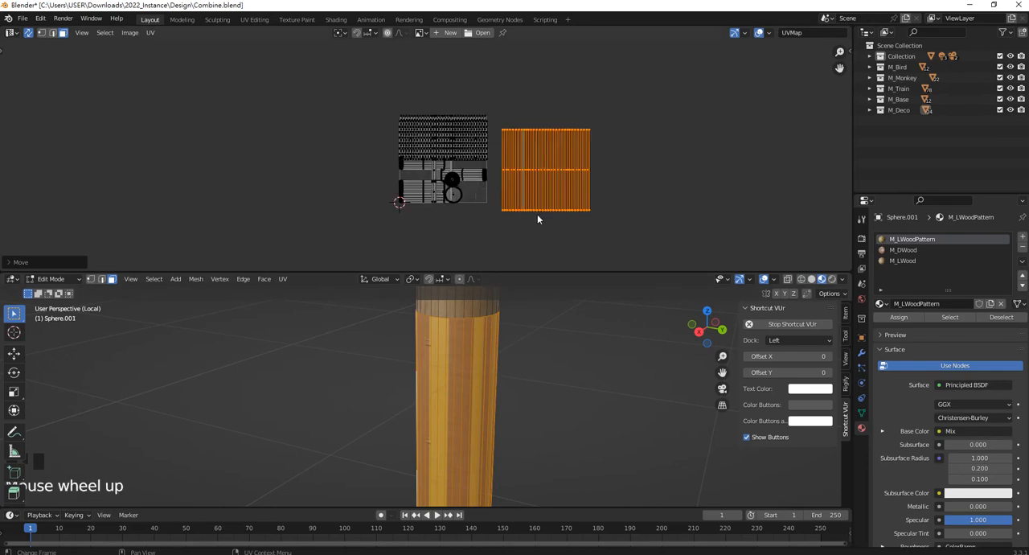
{"action": "key", "text": "r"}
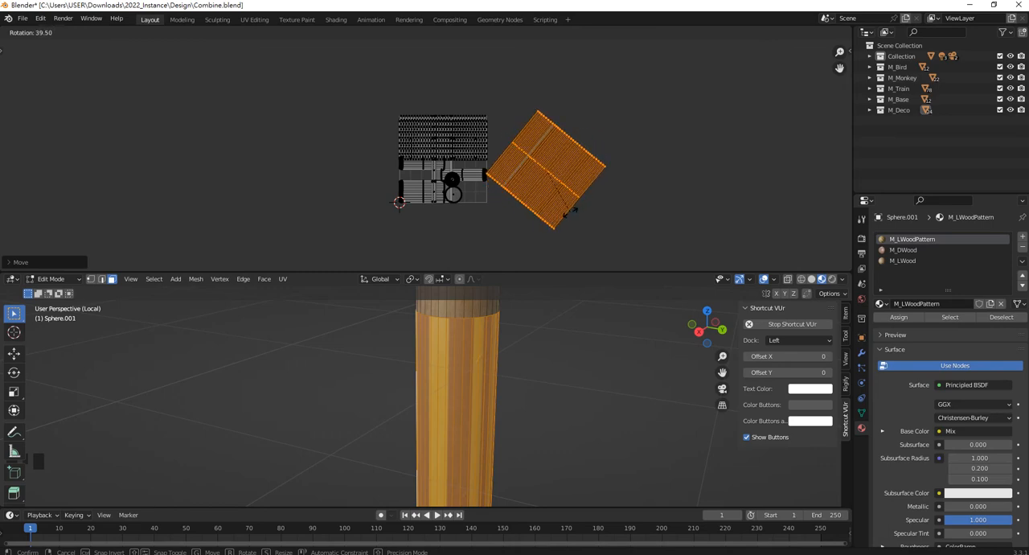
{"action": "right_click", "coordinate": [583, 206]}
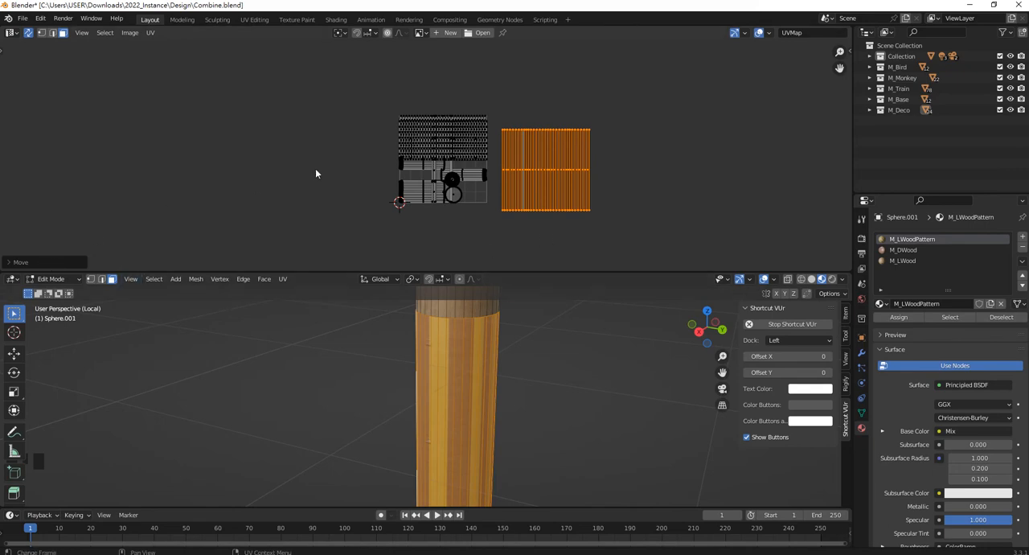
Change the UV Editor area back to the Shader Editor and frame the M_LWoodPattern Wave Texture and ColorRamp nodes.
{"action": "left_click", "coordinate": [12, 33]}
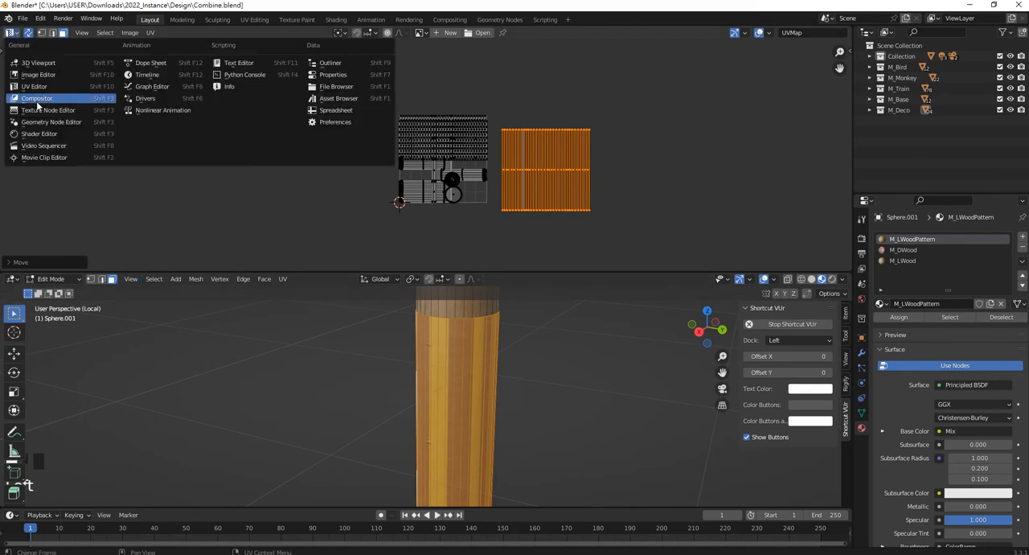
{"action": "left_click", "coordinate": [39, 134]}
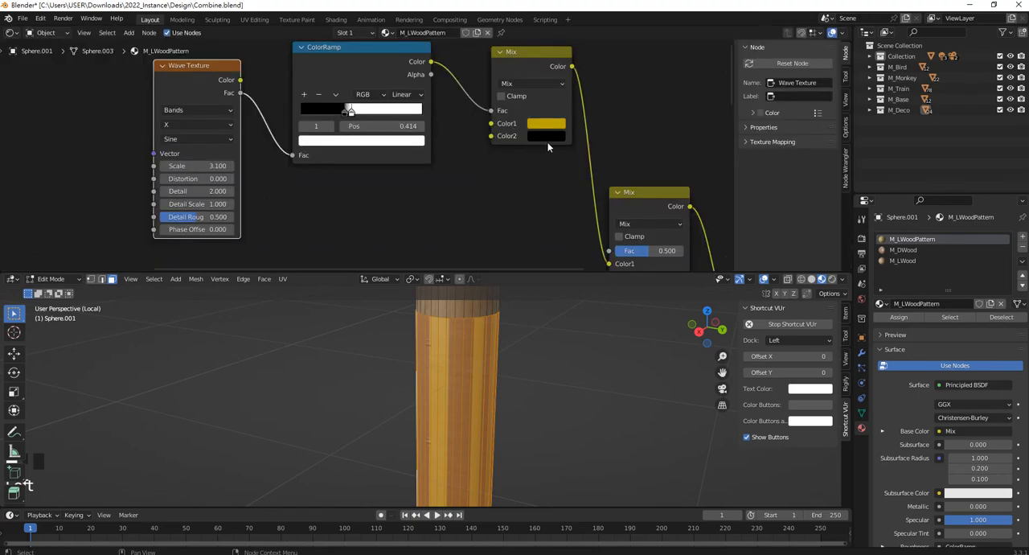
{"action": "scroll", "coordinate": [499, 161], "scroll_direction": "down", "scroll_amount": 1}
{"action": "middle_click_drag", "start_coordinate": [384, 156], "coordinate": [425, 148]}
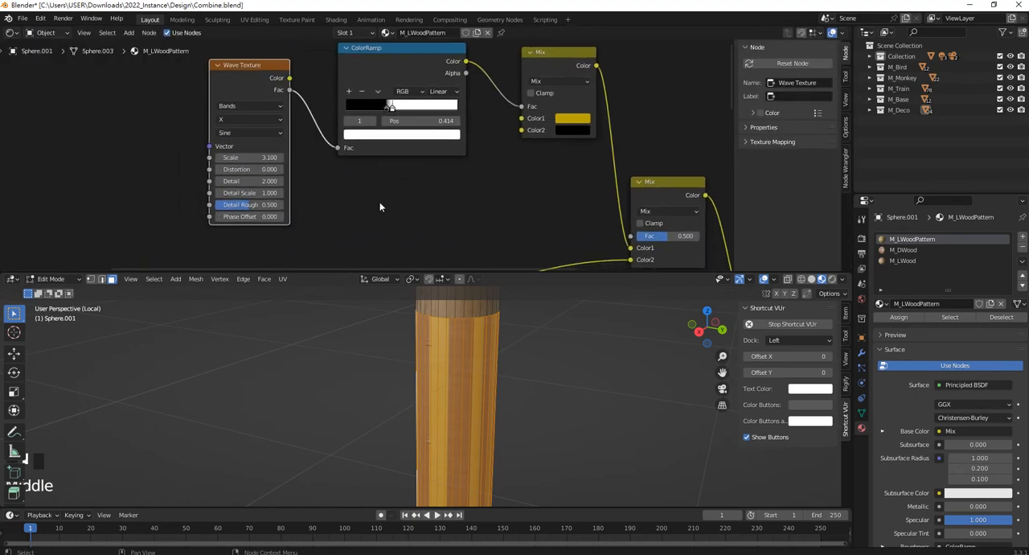
{"action": "scroll", "coordinate": [380, 207], "scroll_direction": "up", "scroll_amount": 3}
Try Wave Texture Distortion values of about 6.8 and -4.7, and reset Distortion to 0.
{"action": "left_click_drag", "start_coordinate": [215, 173], "coordinate": [281, 173]}
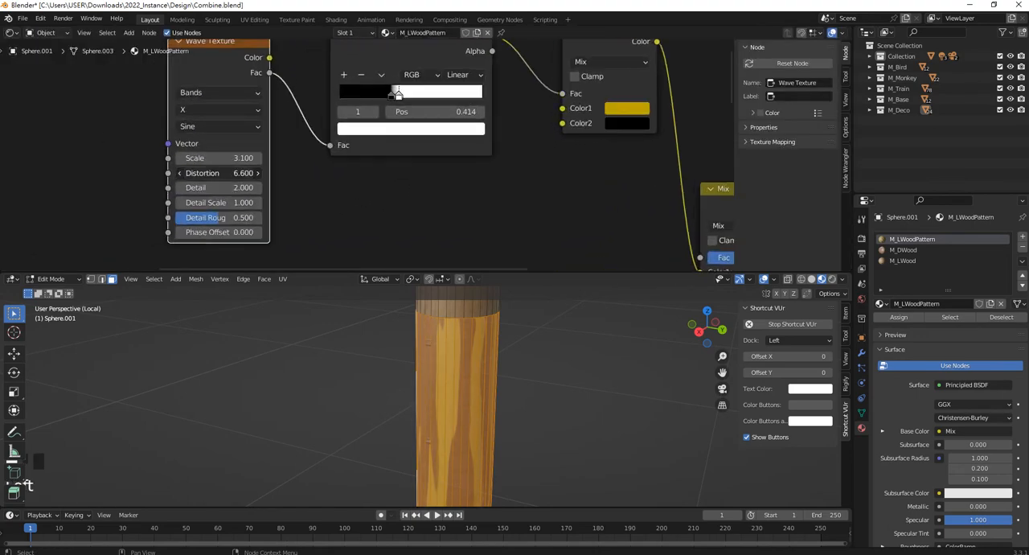
{"action": "key", "text": "ctrl+z"}
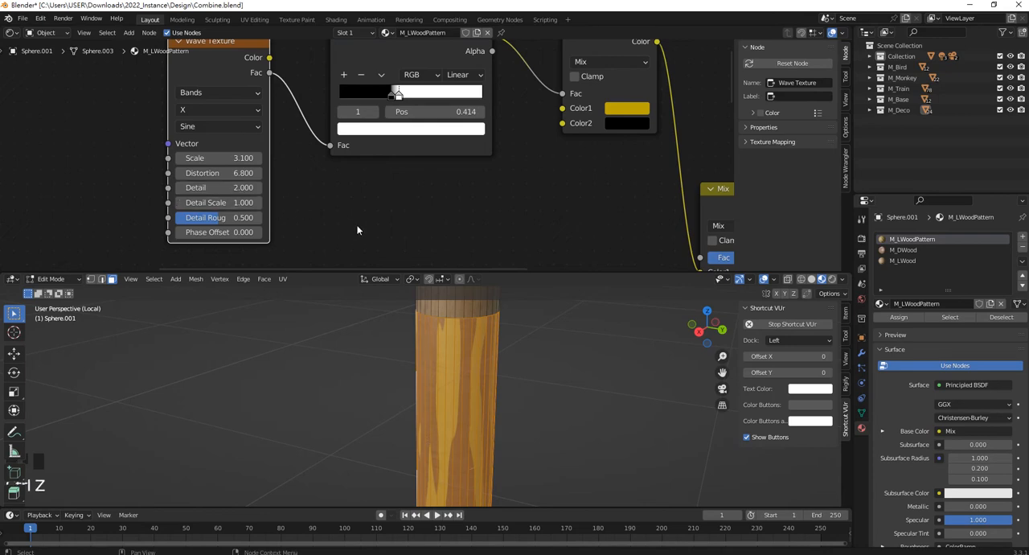
{"action": "left_click_drag", "start_coordinate": [213, 173], "coordinate": [195, 172]}
{"action": "left_click", "coordinate": [254, 176]}
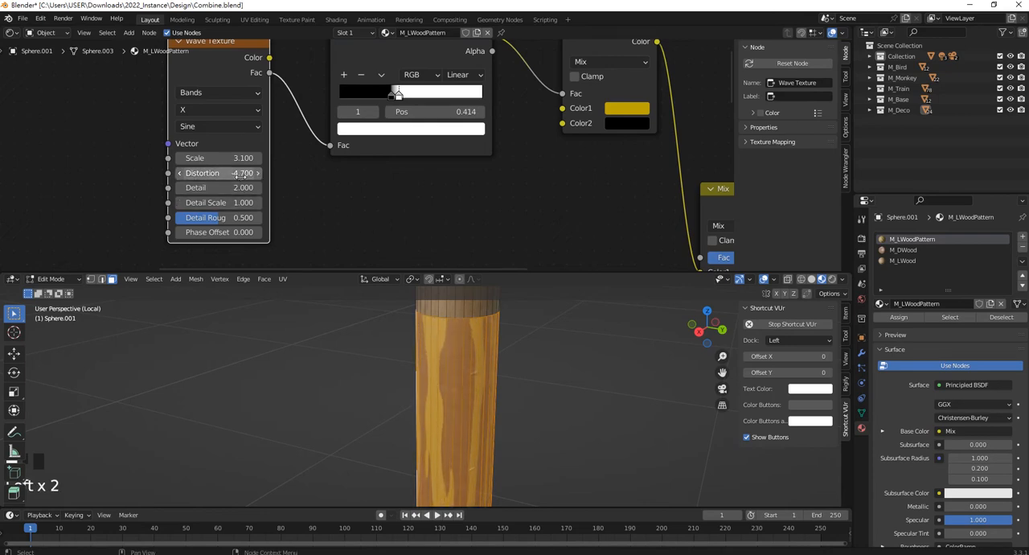
{"action": "left_click", "coordinate": [242, 177]}
{"action": "type", "text": "0"}
{"action": "key", "text": "Return"}
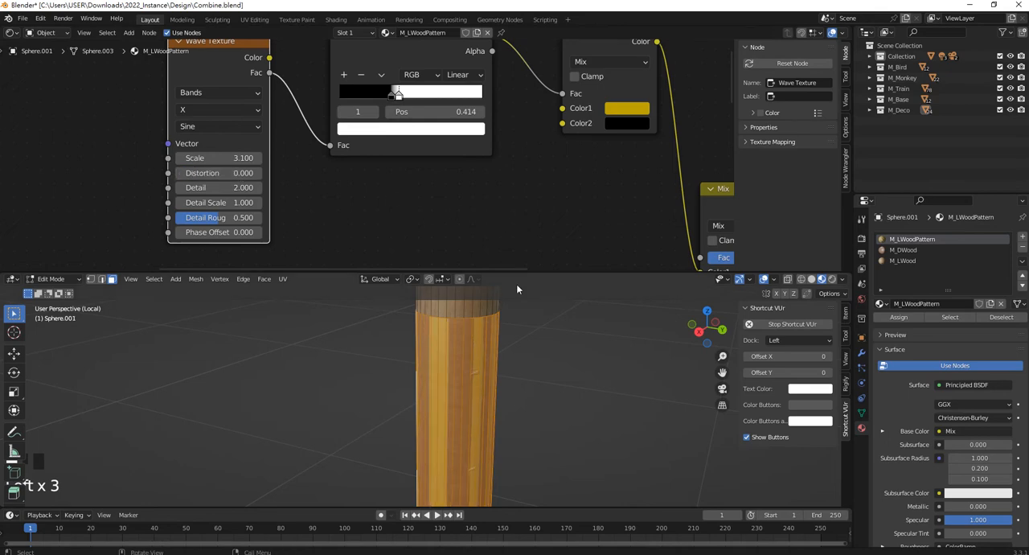
{"action": "middle_click_drag", "start_coordinate": [516, 289], "coordinate": [578, 370]}
{"action": "scroll", "coordinate": [495, 363], "scroll_direction": "down", "scroll_amount": 5}
{"action": "scroll", "coordinate": [462, 410], "scroll_direction": "up", "scroll_amount": 3}
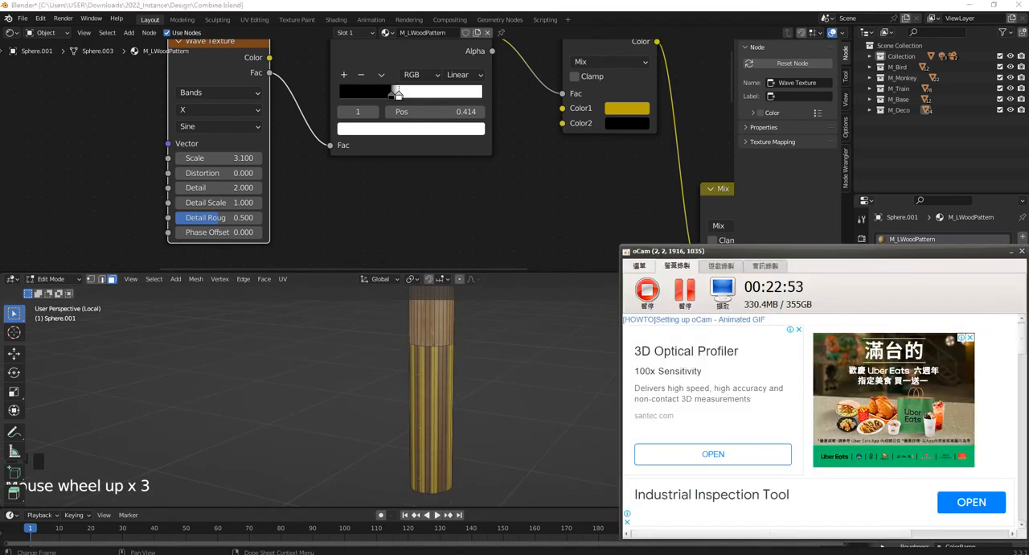
{"action": "left_click", "coordinate": [685, 293]}
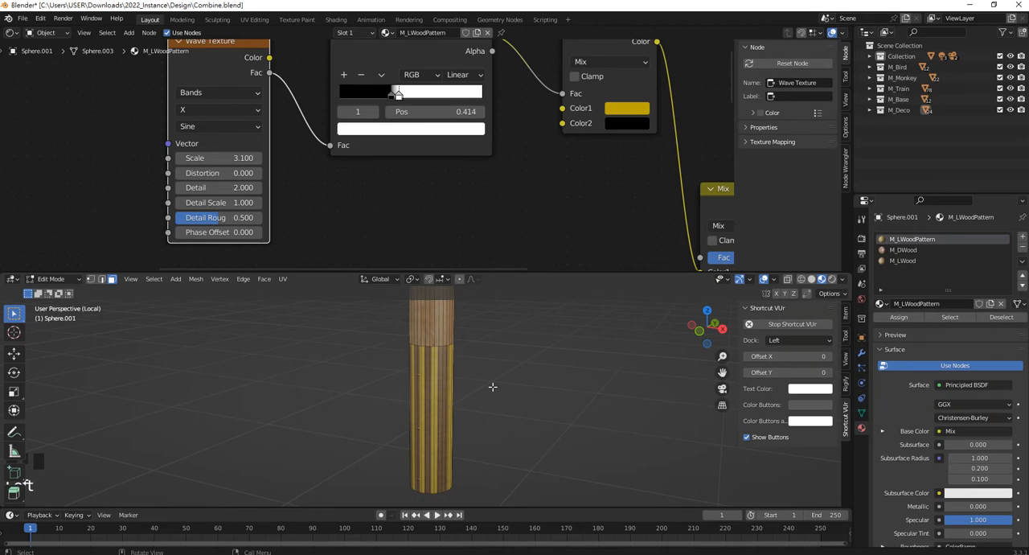
Select the pole's crossarms and domed insulators with their linked geometry and separate them into their own object.
{"action": "middle_click_drag", "start_coordinate": [504, 347], "coordinate": [498, 373], "text": "shift"}
{"action": "scroll", "coordinate": [494, 351], "scroll_direction": "up", "scroll_amount": 3}
{"action": "left_click", "coordinate": [515, 320]}
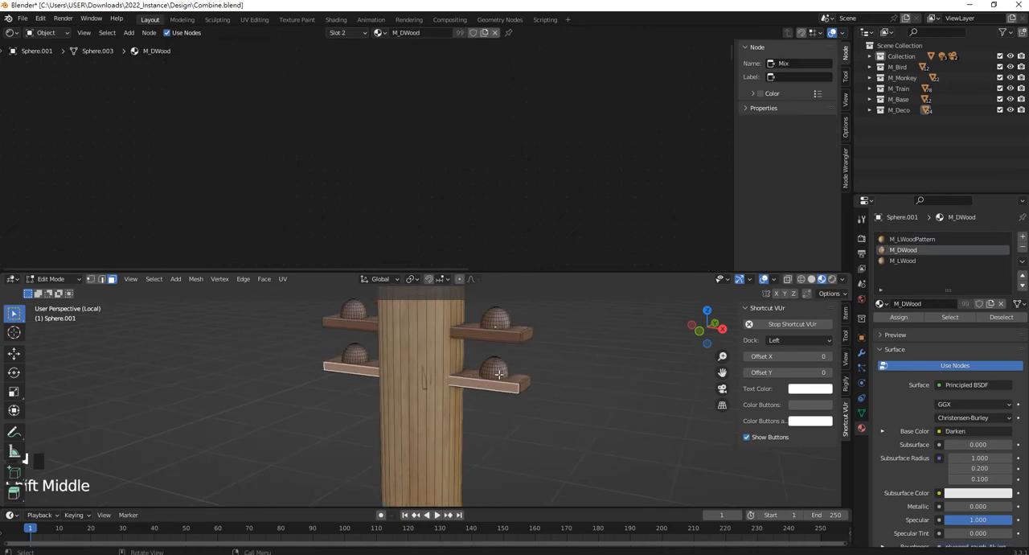
{"action": "key", "text": "l"}
{"action": "scroll", "coordinate": [508, 386], "scroll_direction": "up", "scroll_amount": 1}
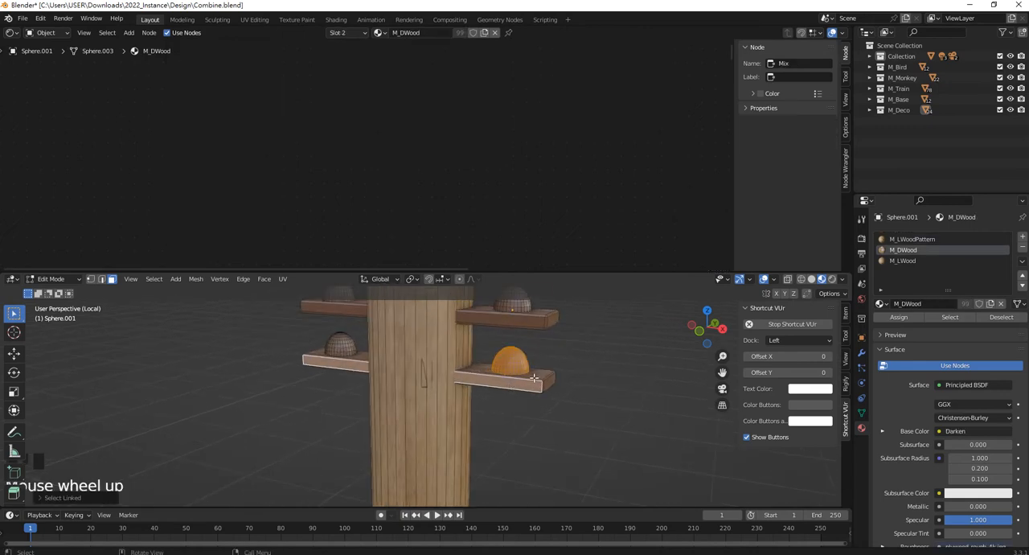
{"action": "key", "text": "l"}
{"action": "key", "text": "l"}
{"action": "key", "text": "l"}
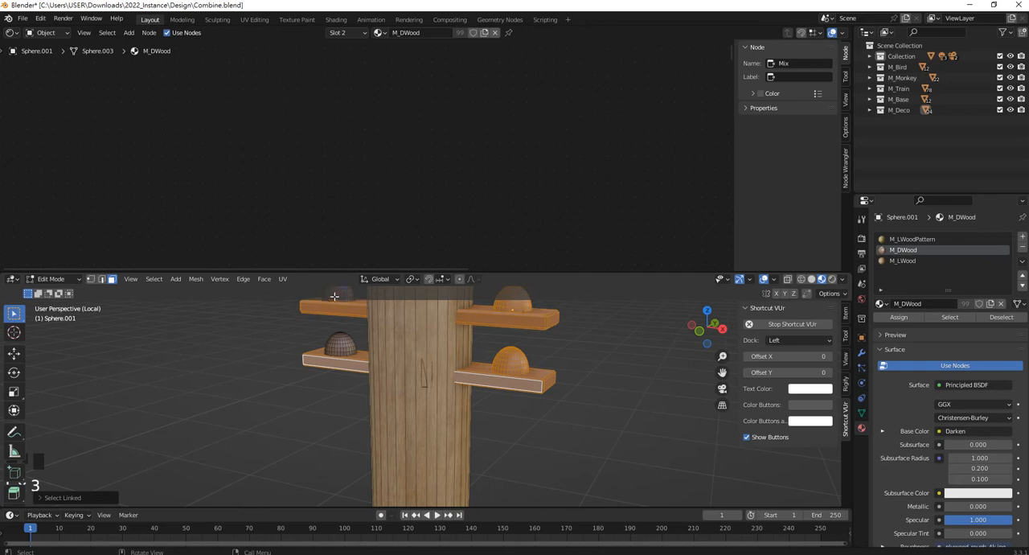
{"action": "key", "text": "l"}
{"action": "key", "text": "l"}
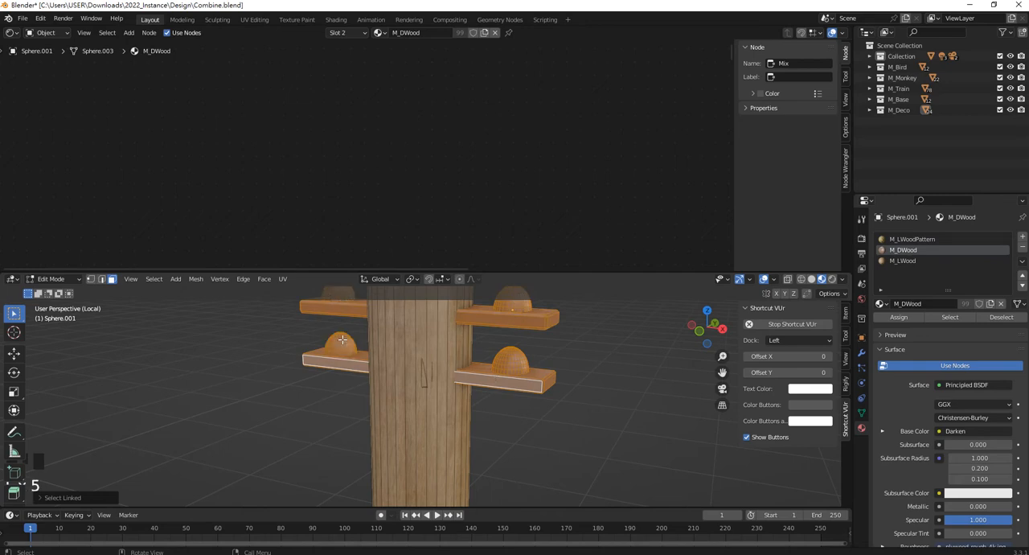
{"action": "key", "text": "m"}
{"action": "key", "text": "p"}
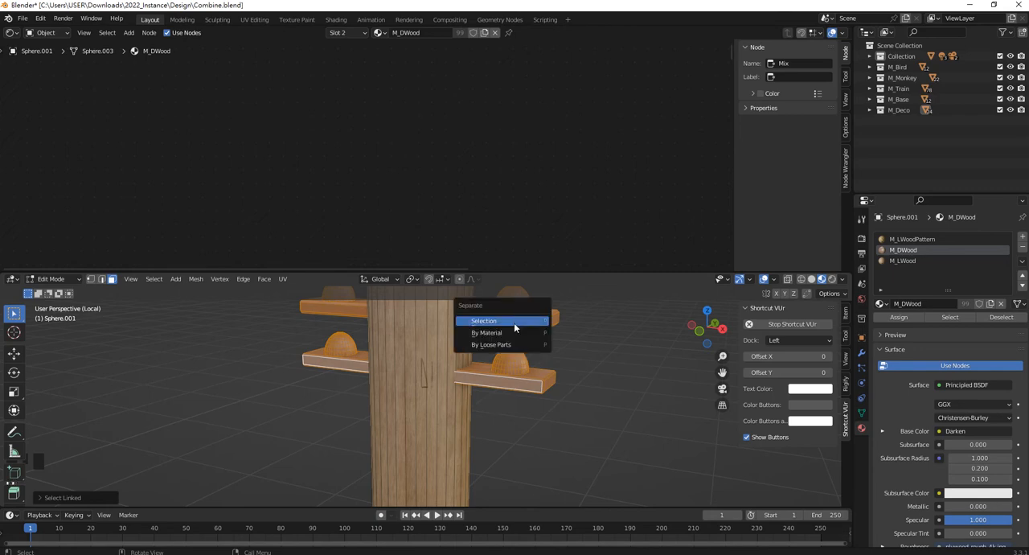
{"action": "left_click", "coordinate": [514, 323]}
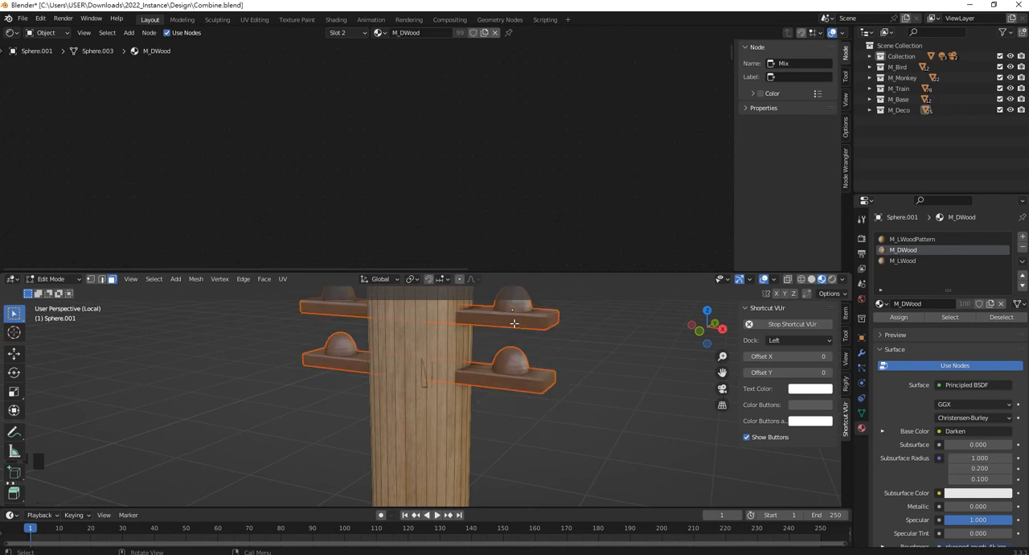
Leave the separated crossarms, enter Edit Mode on the pole shaft and select all of its linked faces.
{"action": "key", "text": "Tab"}
{"action": "left_click", "coordinate": [420, 346]}
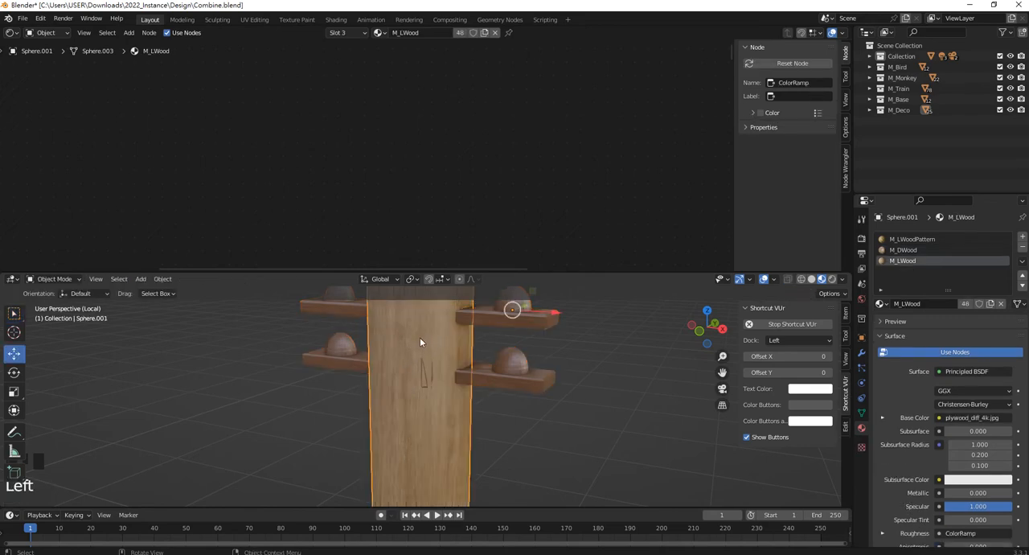
{"action": "key", "text": "Tab"}
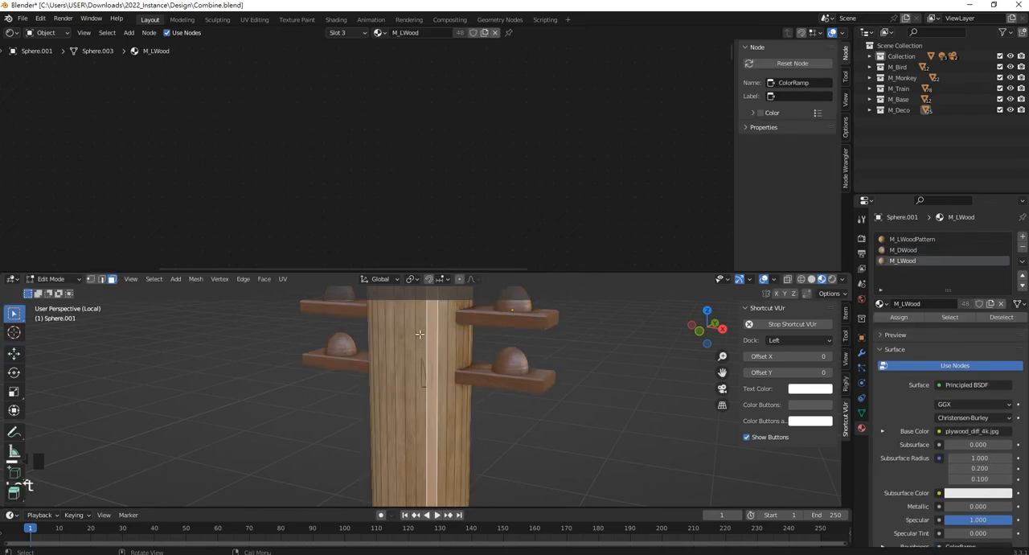
{"action": "left_click", "coordinate": [419, 334], "text": "alt"}
{"action": "key", "text": "ctrl+l"}
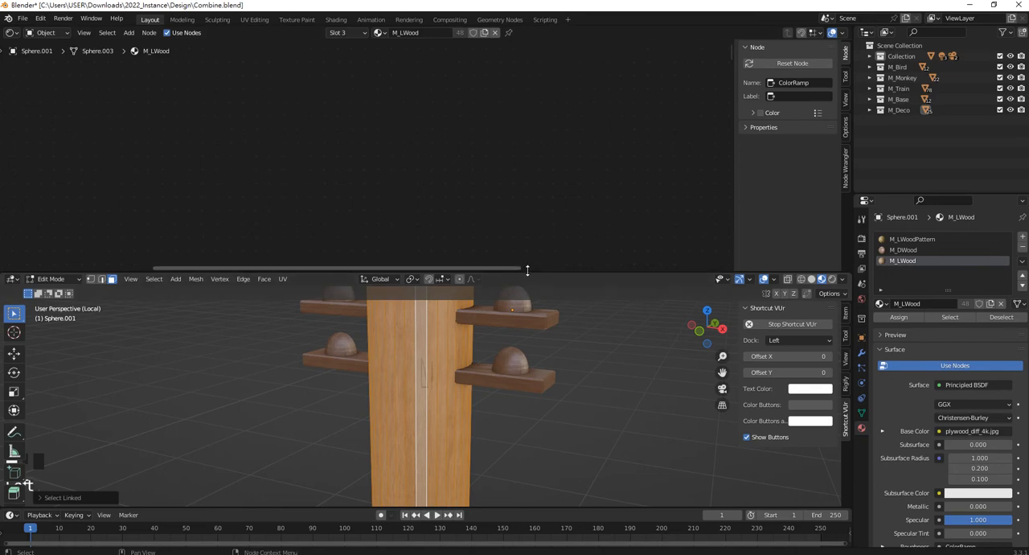
Enlarge the 3D viewport and apply a Cylinder Projection to the whole shaft's UVs.
{"action": "left_click_drag", "start_coordinate": [529, 271], "coordinate": [545, 77]}
{"action": "scroll", "coordinate": [485, 365], "scroll_direction": "down", "scroll_amount": 6}
{"action": "scroll", "coordinate": [450, 404], "scroll_direction": "up", "scroll_amount": 3}
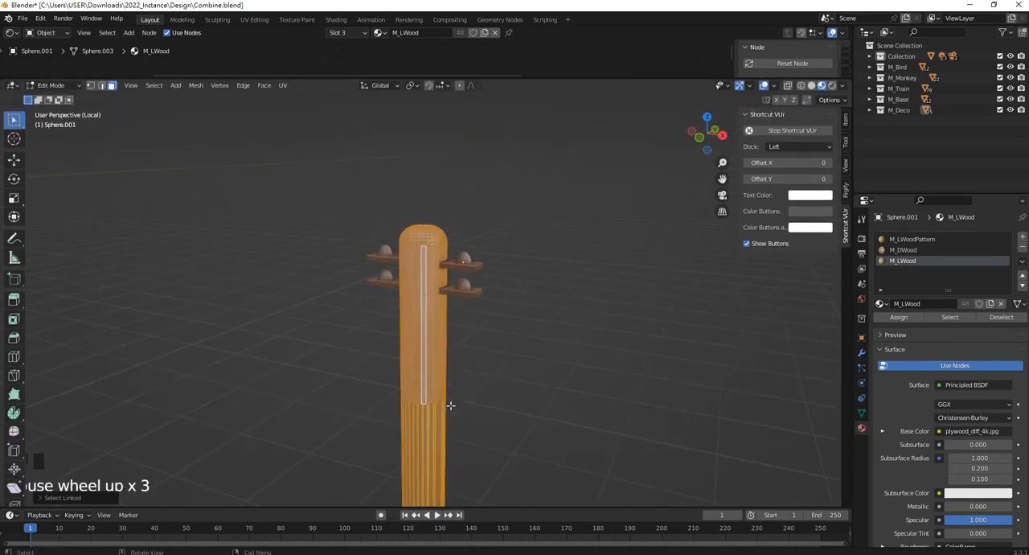
{"action": "middle_click_drag", "start_coordinate": [450, 404], "coordinate": [457, 391]}
{"action": "key", "text": "u"}
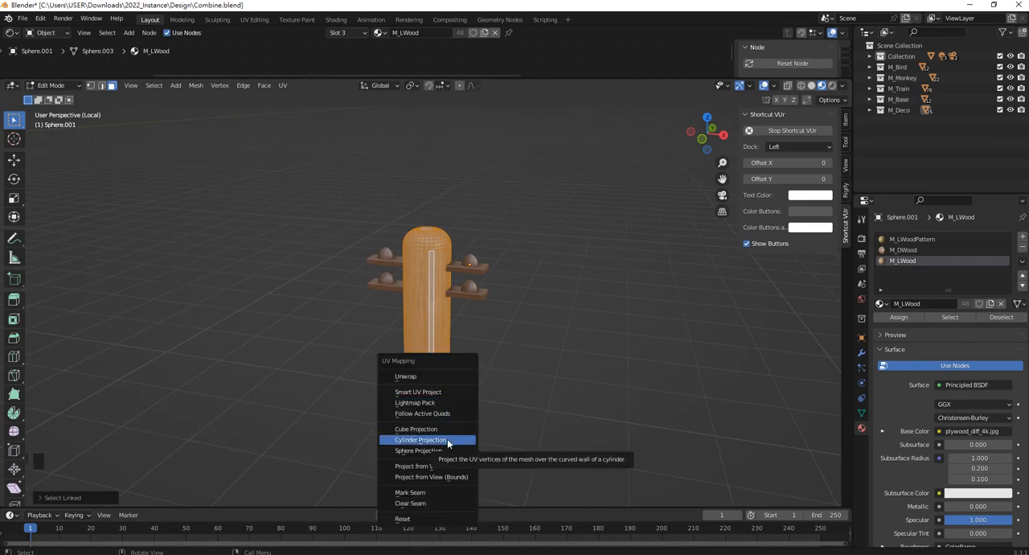
{"action": "left_click", "coordinate": [420, 440]}
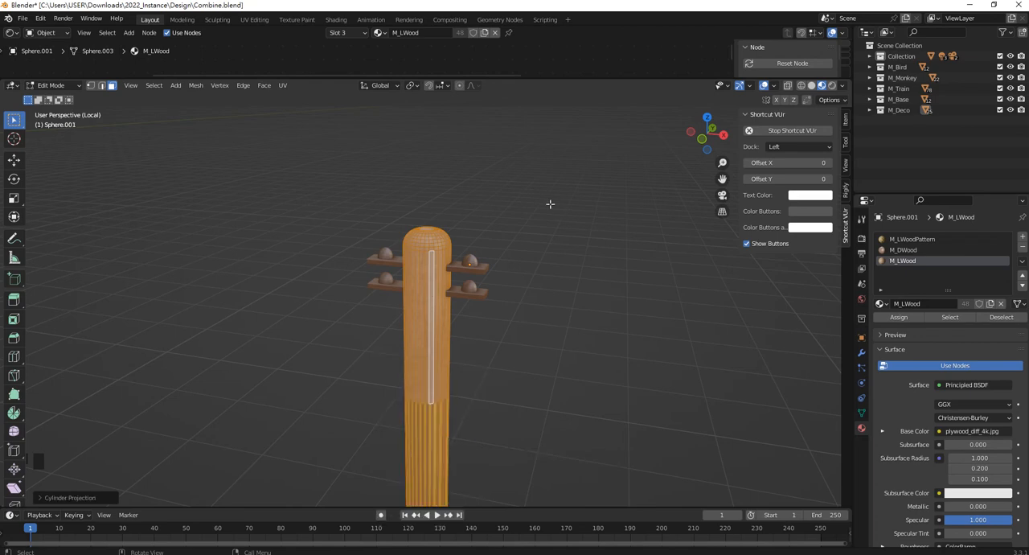
In Wireframe shading, deselect the shaft's lower section and unwrap the remaining upper section with Smart UV Project.
{"action": "left_click", "coordinate": [14, 34]}
{"action": "left_click", "coordinate": [59, 137]}
{"action": "left_click_drag", "start_coordinate": [343, 76], "coordinate": [356, 147]}
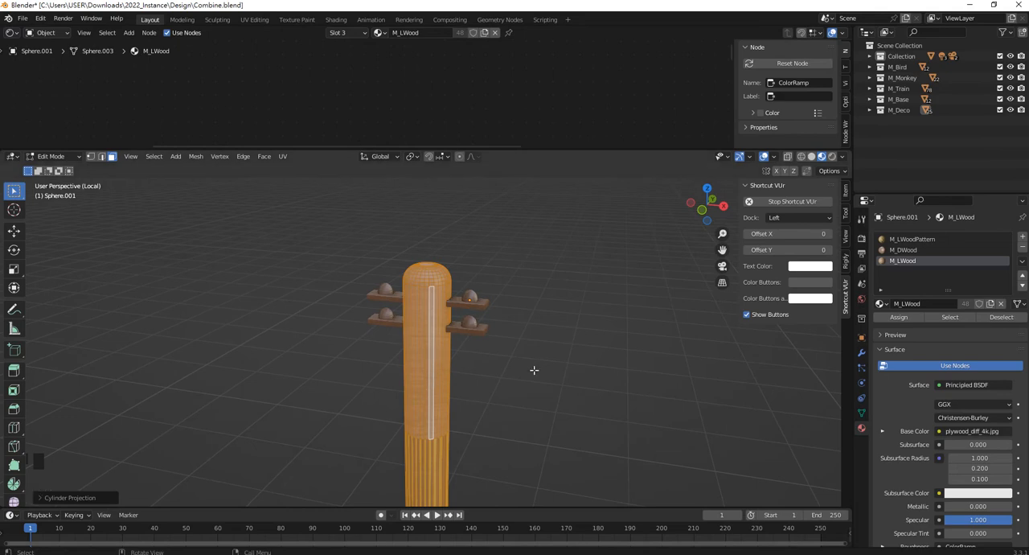
{"action": "scroll", "coordinate": [499, 445], "scroll_direction": "down", "scroll_amount": 3}
{"action": "middle_click_drag", "start_coordinate": [471, 407], "coordinate": [539, 446], "text": "shift"}
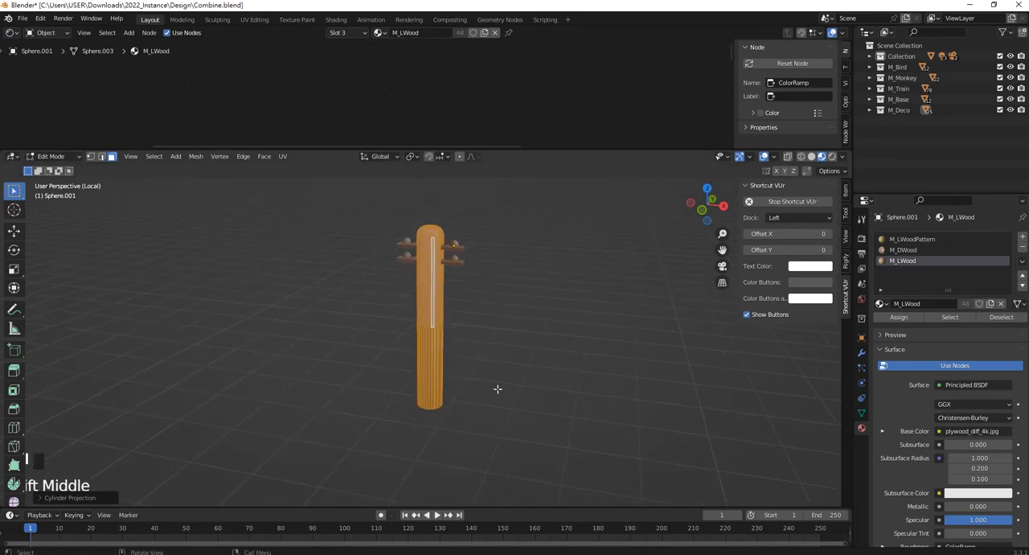
{"action": "key", "text": "z"}
{"action": "left_click", "coordinate": [411, 378]}
{"action": "left_click_drag", "start_coordinate": [534, 430], "coordinate": [371, 333], "text": "ctrl"}
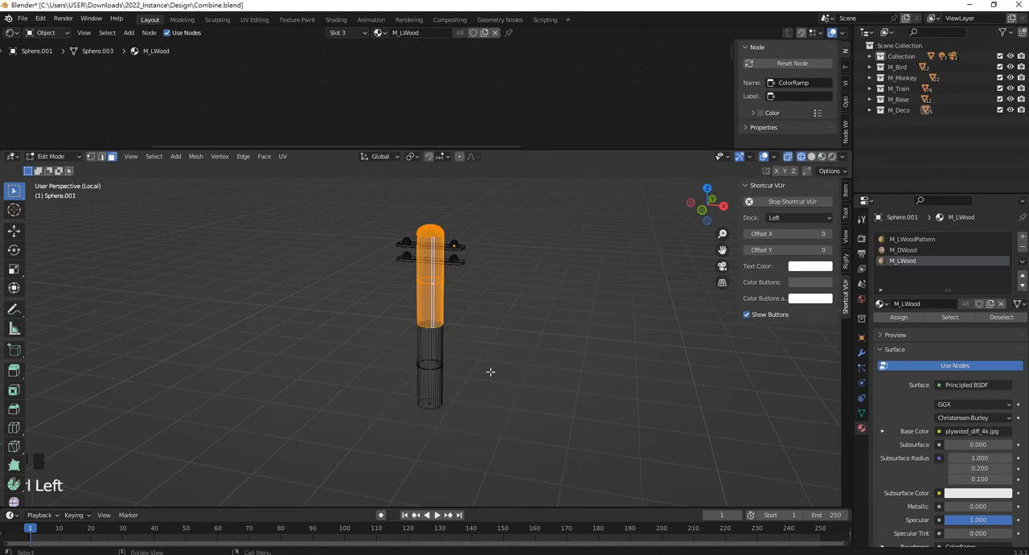
{"action": "middle_click_drag", "start_coordinate": [490, 372], "coordinate": [430, 319]}
{"action": "key", "text": "u"}
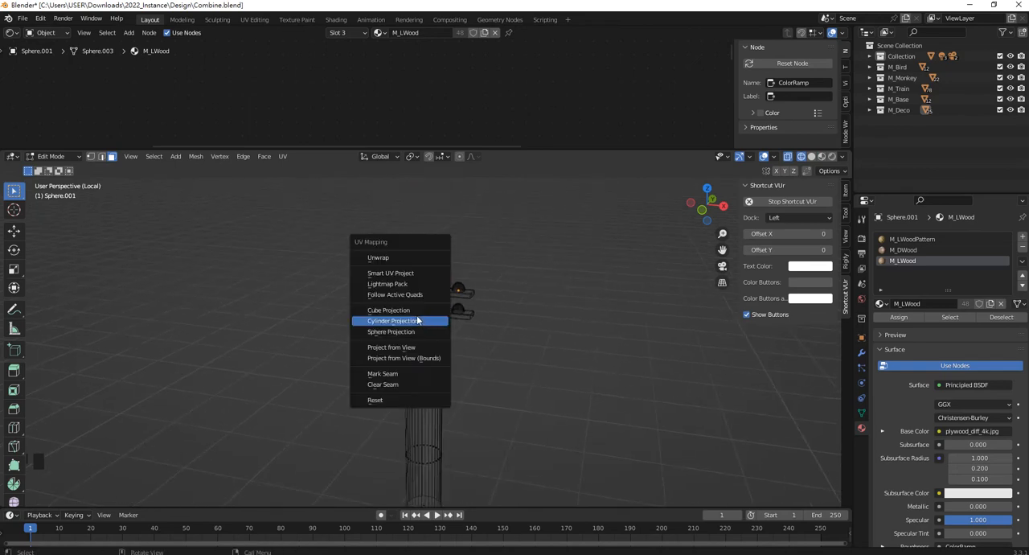
{"action": "left_click", "coordinate": [406, 276]}
{"action": "left_click", "coordinate": [426, 362]}
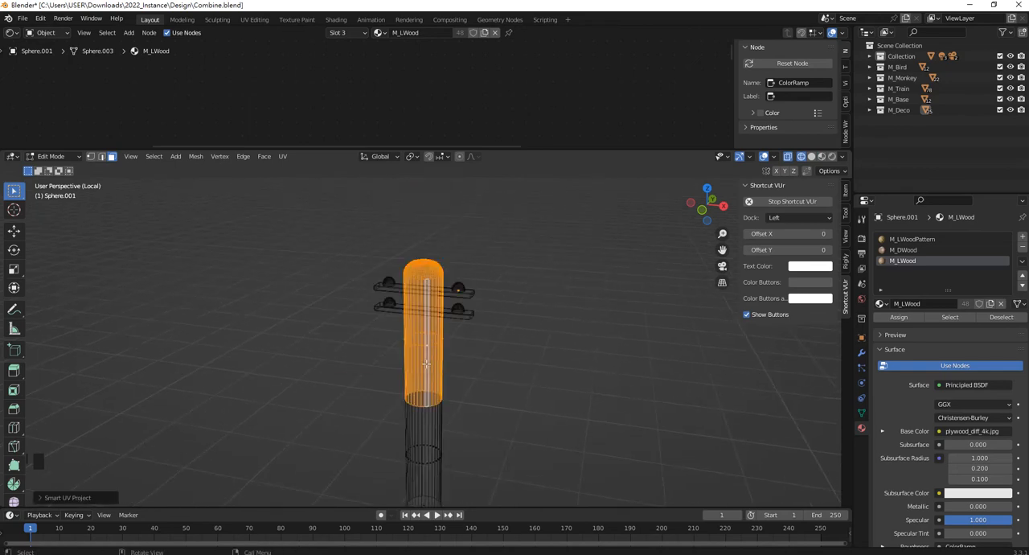
Invert the selection to the shaft's lower section and try a Cylinder Projection on it.
{"action": "middle_click_drag", "start_coordinate": [426, 362], "coordinate": [445, 285]}
{"action": "key", "text": "ctrl+i"}
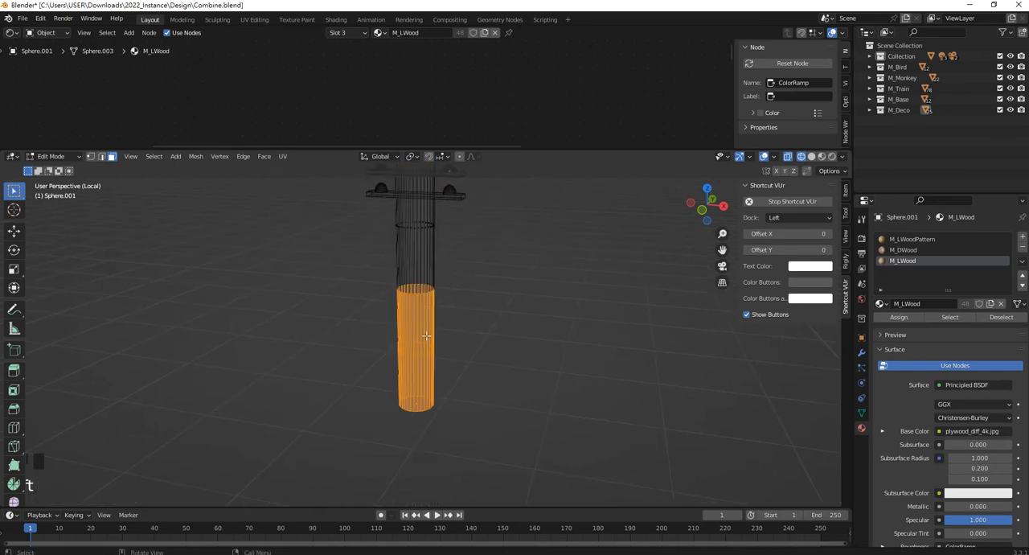
{"action": "middle_click_drag", "start_coordinate": [426, 336], "coordinate": [428, 364]}
{"action": "key", "text": "u"}
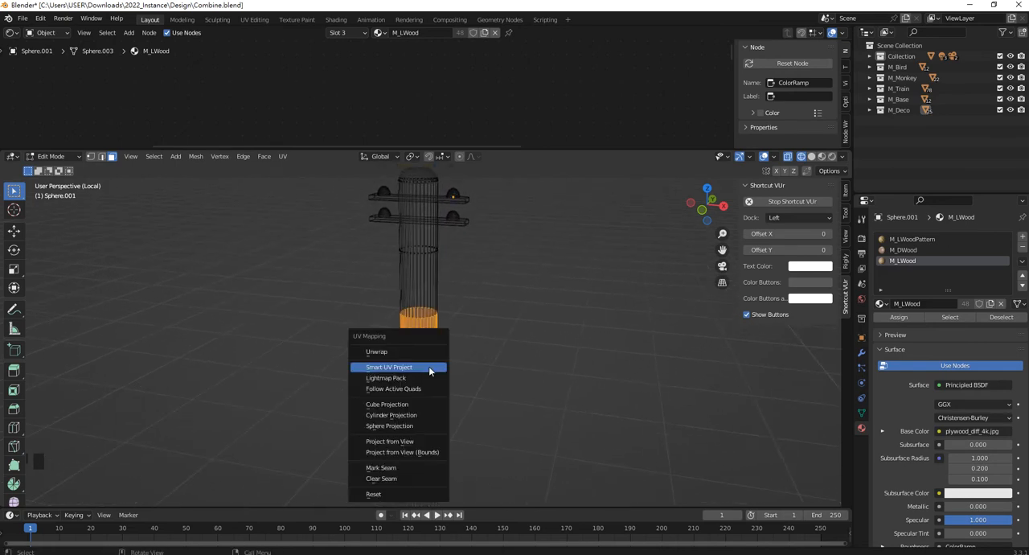
{"action": "left_click", "coordinate": [411, 415]}
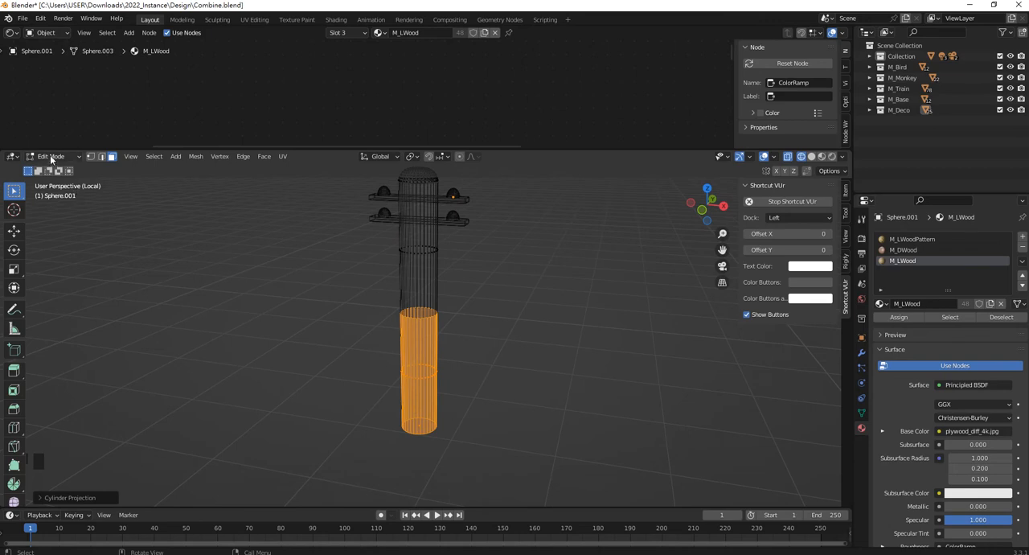
Change the Shader Editor area to an enlarged UV Editor and unwrap the lower section with Smart UV Project.
{"action": "left_click", "coordinate": [12, 32]}
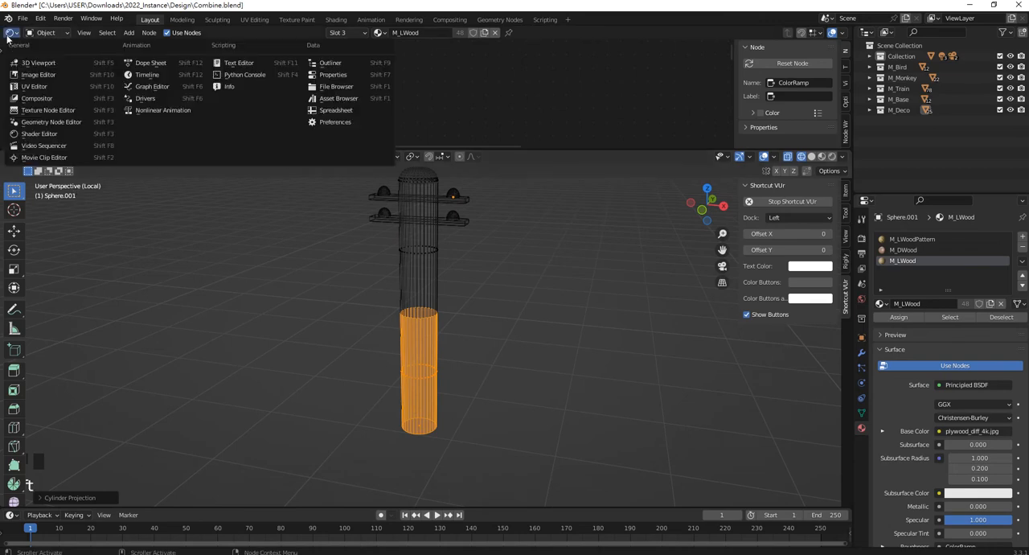
{"action": "left_click", "coordinate": [34, 86]}
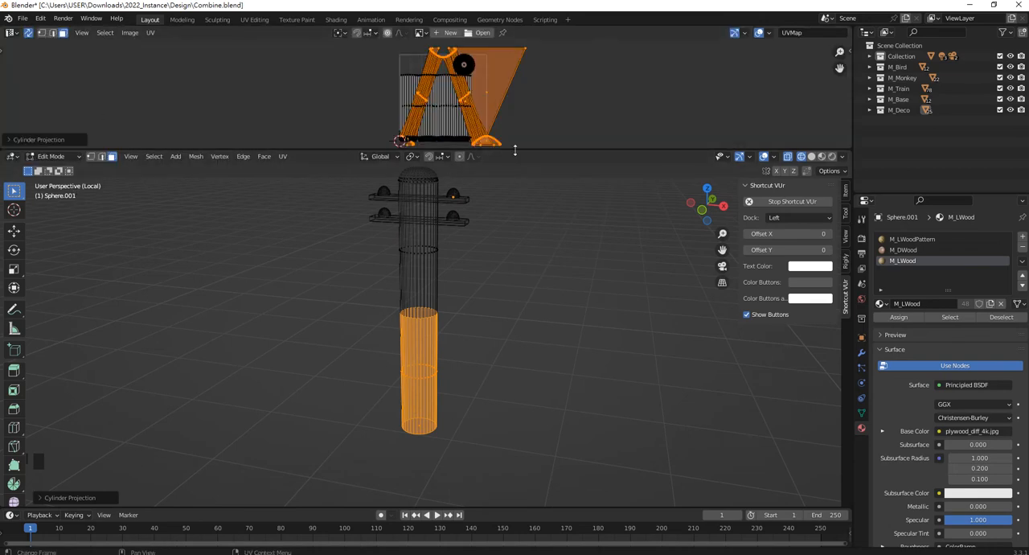
{"action": "left_click_drag", "start_coordinate": [515, 150], "coordinate": [515, 226]}
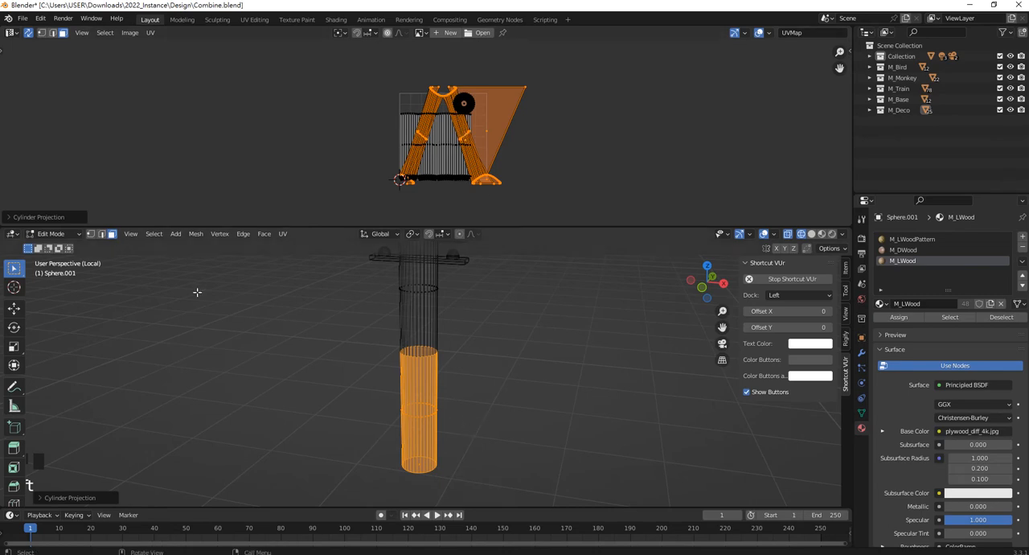
{"action": "key", "text": "u"}
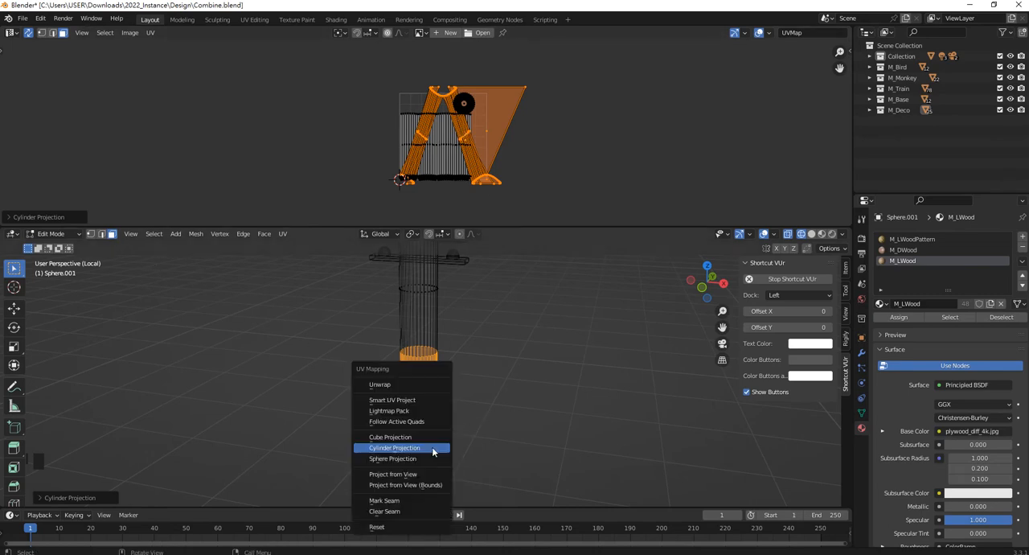
{"action": "left_click", "coordinate": [417, 403]}
{"action": "left_click", "coordinate": [434, 487]}
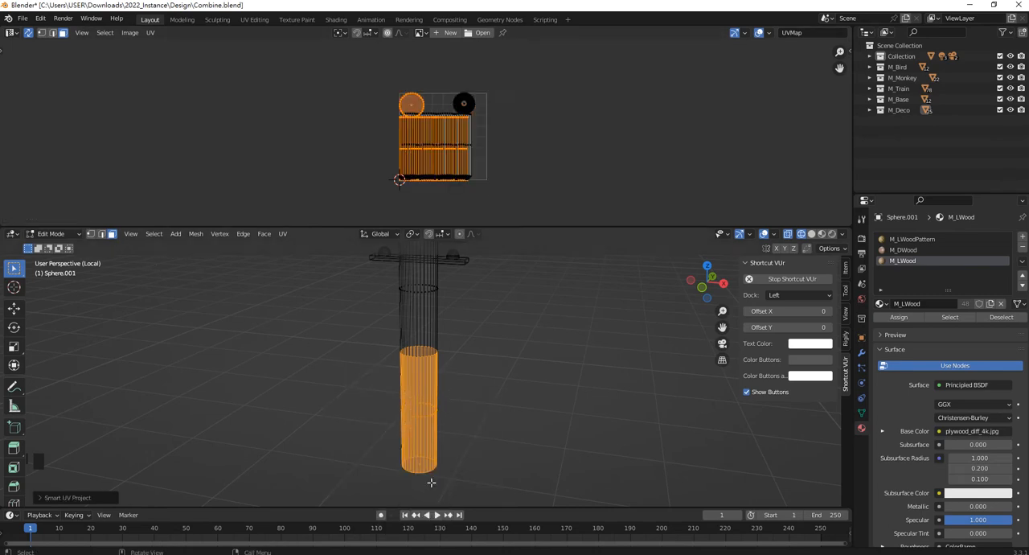
Move the lower section's UV islands clear of the UV square on its left side and return the viewport to Material Preview.
{"action": "scroll", "coordinate": [465, 163], "scroll_direction": "up", "scroll_amount": 3}
{"action": "key", "text": "g"}
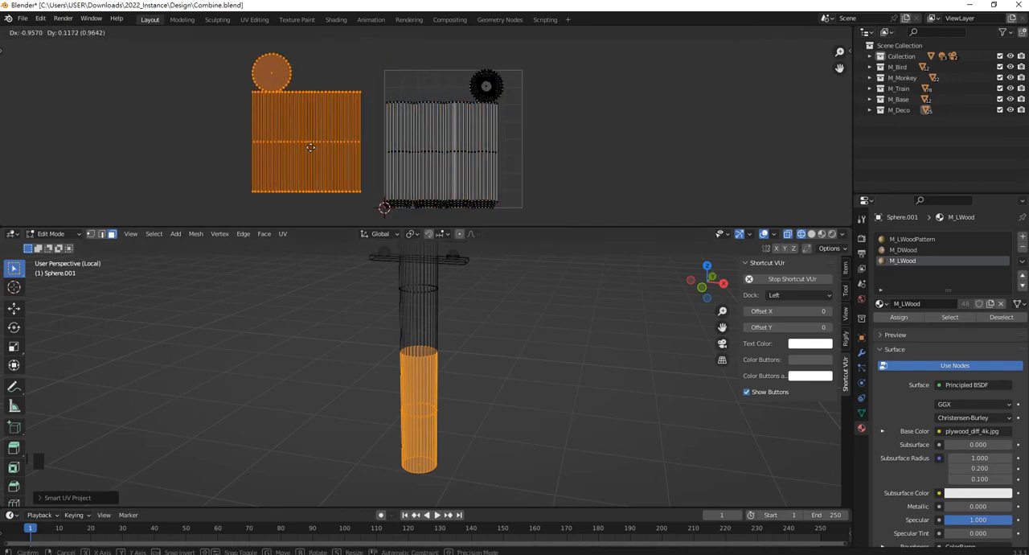
{"action": "left_click", "coordinate": [296, 157]}
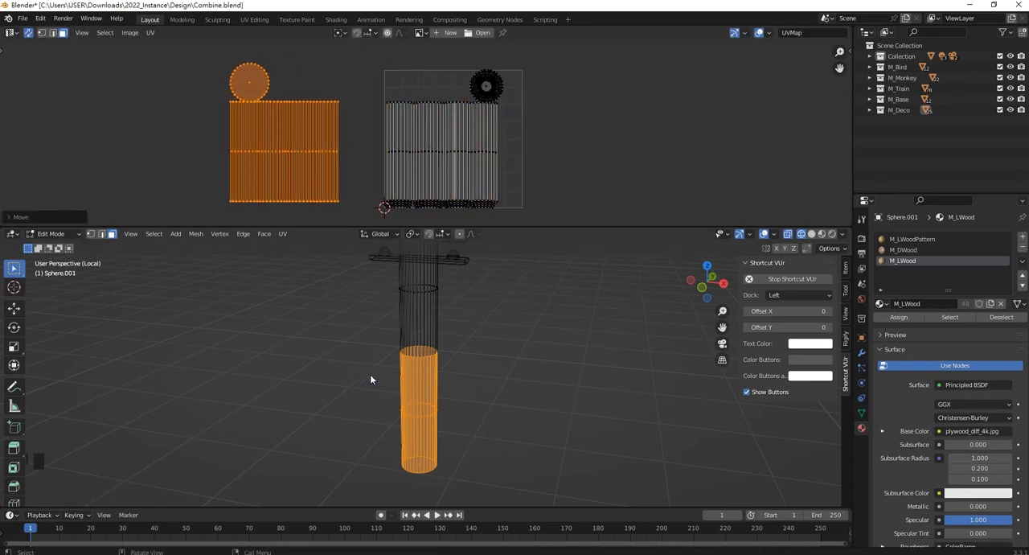
{"action": "key", "text": "z"}
{"action": "left_click", "coordinate": [364, 438]}
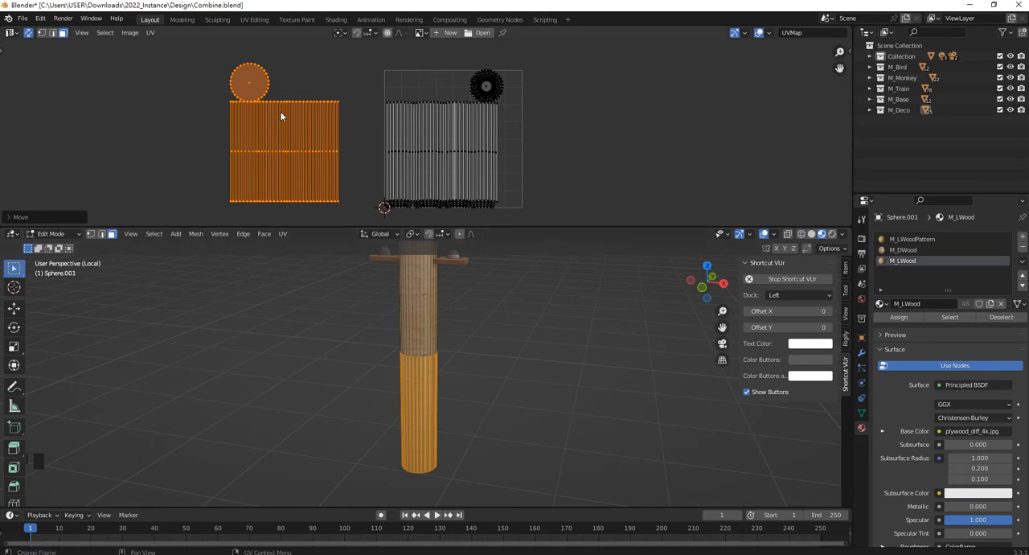
Select only the rectangular wall island of the lower section in the UV Editor and rotate it to a clockwise tilt.
{"action": "scroll", "coordinate": [282, 117], "scroll_direction": "up", "scroll_amount": 2}
{"action": "scroll", "coordinate": [290, 138], "scroll_direction": "down", "scroll_amount": 2}
{"action": "middle_click_drag", "start_coordinate": [359, 206], "coordinate": [397, 198], "text": "shift"}
{"action": "left_click_drag", "start_coordinate": [396, 201], "coordinate": [255, 107]}
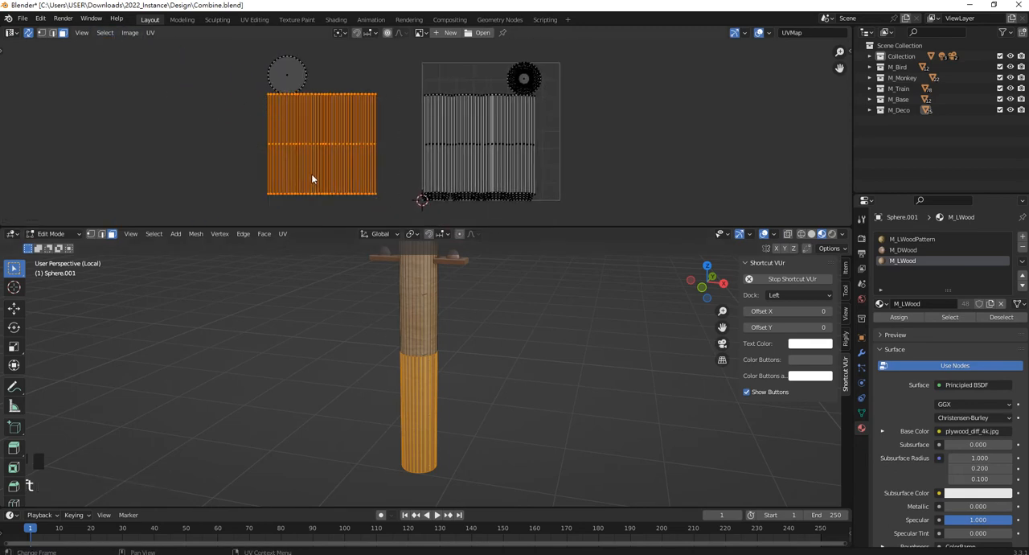
{"action": "key", "text": "r"}
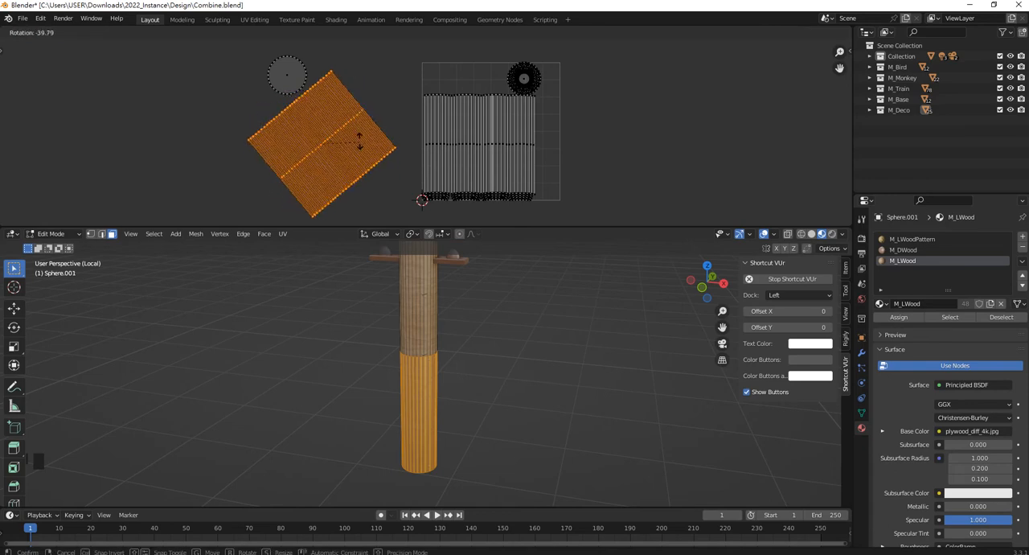
{"action": "left_click", "coordinate": [341, 177]}
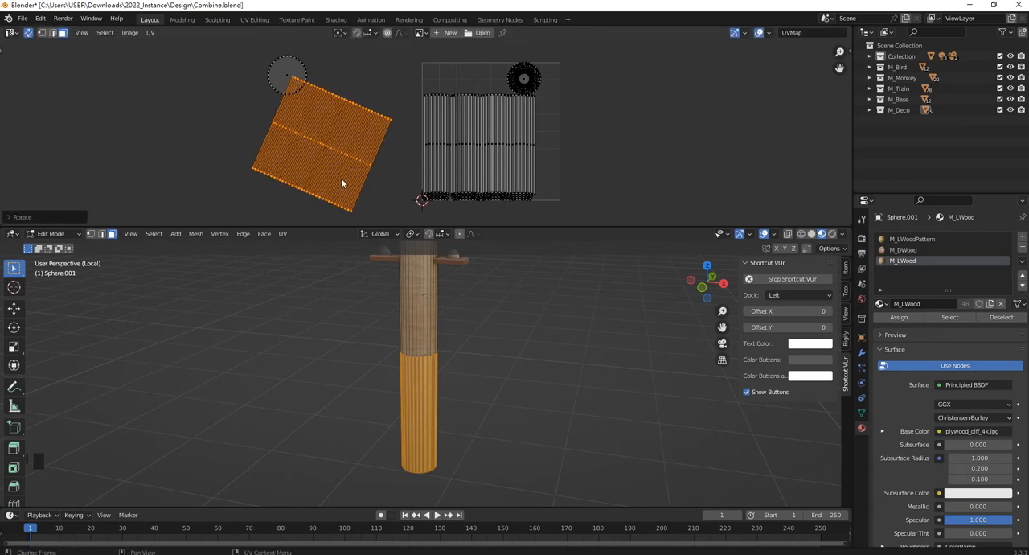
Enlarge the viewport around the shaft's striped lower section and make M_LWoodPattern the active material slot.
{"action": "scroll", "coordinate": [450, 128], "scroll_direction": "up", "scroll_amount": 2}
{"action": "scroll", "coordinate": [434, 402], "scroll_direction": "up", "scroll_amount": 2}
{"action": "scroll", "coordinate": [434, 402], "scroll_direction": "up", "scroll_amount": 6}
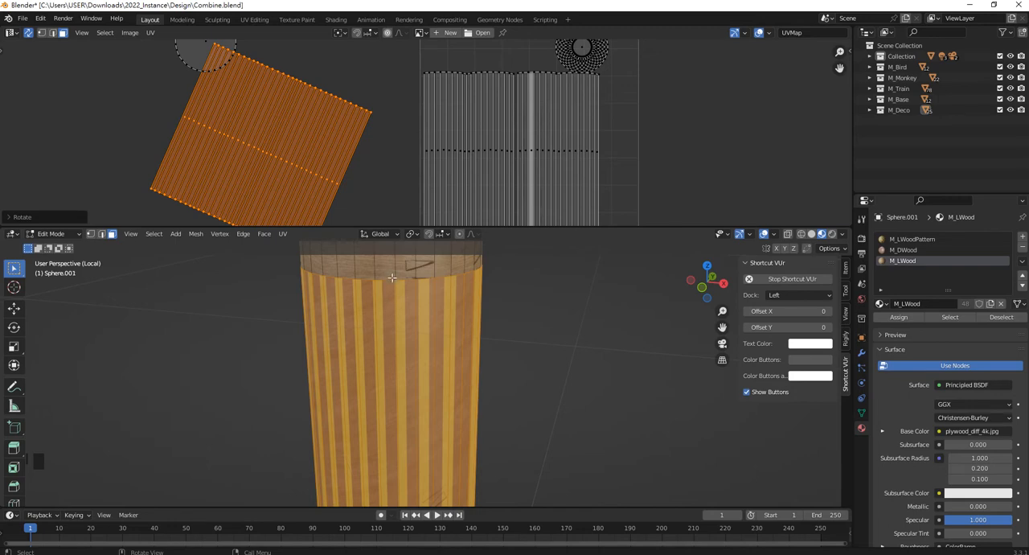
{"action": "left_click_drag", "start_coordinate": [406, 228], "coordinate": [386, 127]}
{"action": "scroll", "coordinate": [450, 315], "scroll_direction": "down", "scroll_amount": 2}
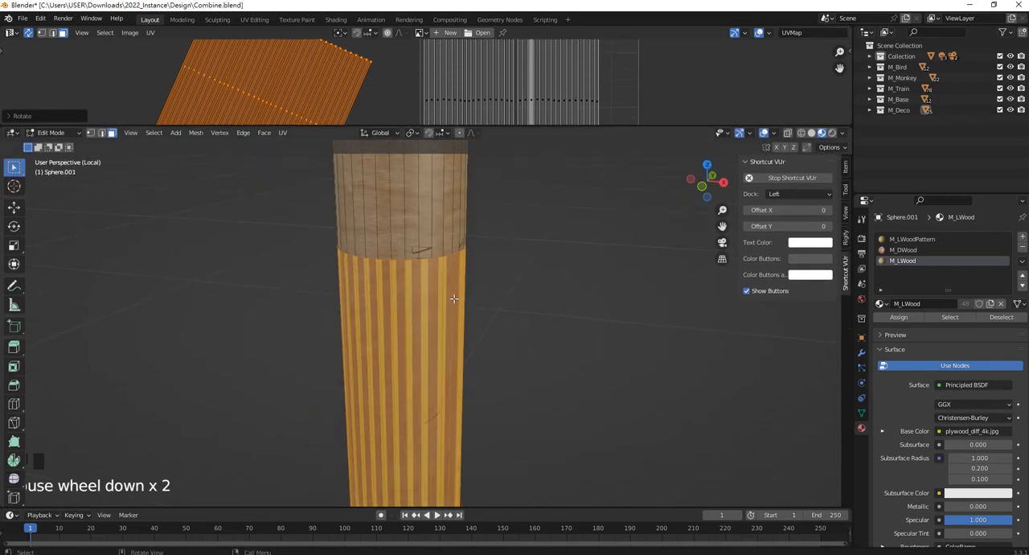
{"action": "scroll", "coordinate": [451, 293], "scroll_direction": "down", "scroll_amount": 1}
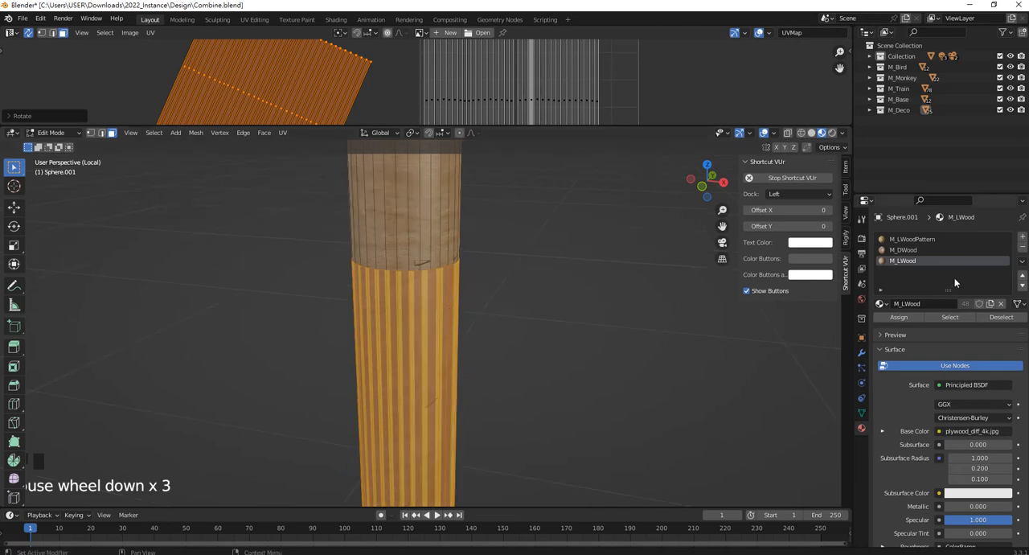
{"action": "left_click", "coordinate": [913, 239]}
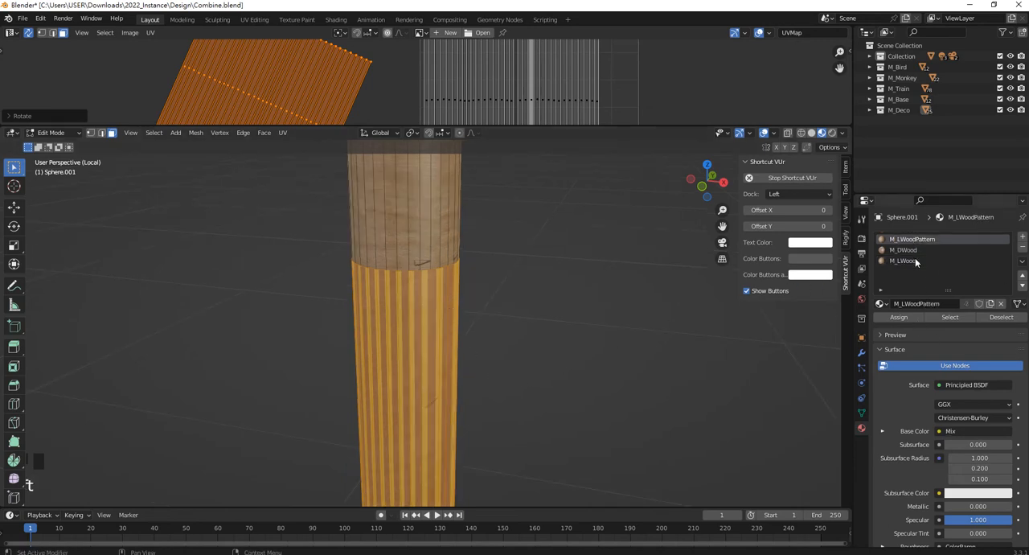
{"action": "key", "text": "t"}
Clear the lower section's face selection and enlarge the UV Editor area again.
{"action": "scroll", "coordinate": [478, 236], "scroll_direction": "down", "scroll_amount": 2}
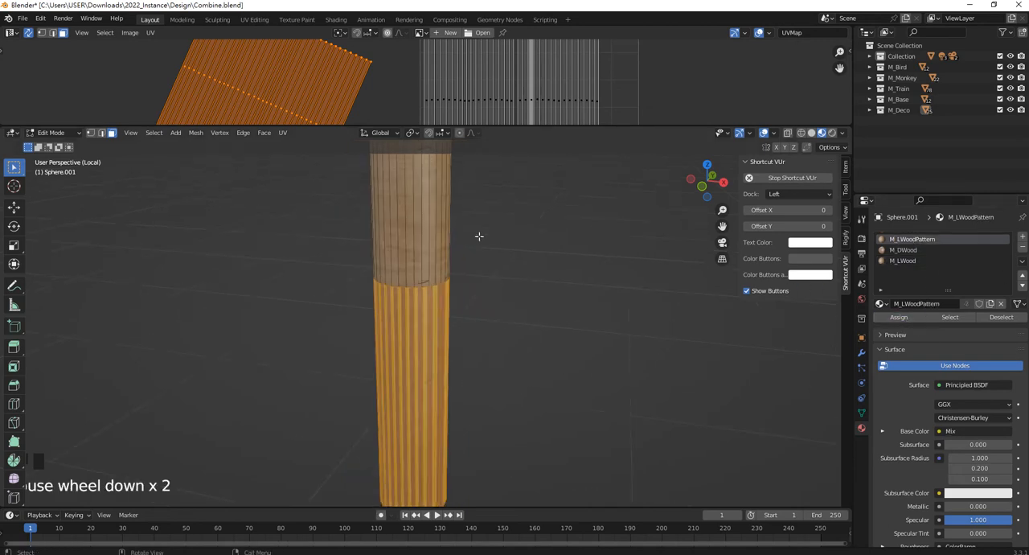
{"action": "scroll", "coordinate": [477, 356], "scroll_direction": "up", "scroll_amount": 1}
{"action": "scroll", "coordinate": [477, 338], "scroll_direction": "down", "scroll_amount": 2}
{"action": "scroll", "coordinate": [478, 335], "scroll_direction": "down", "scroll_amount": 1}
{"action": "scroll", "coordinate": [442, 385], "scroll_direction": "up", "scroll_amount": 3}
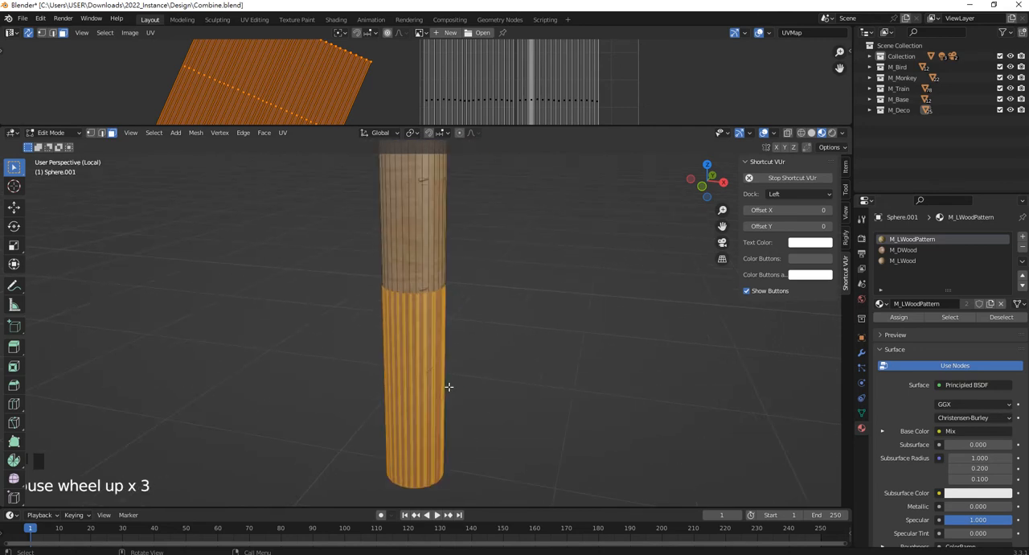
{"action": "middle_click_drag", "start_coordinate": [442, 383], "coordinate": [471, 338]}
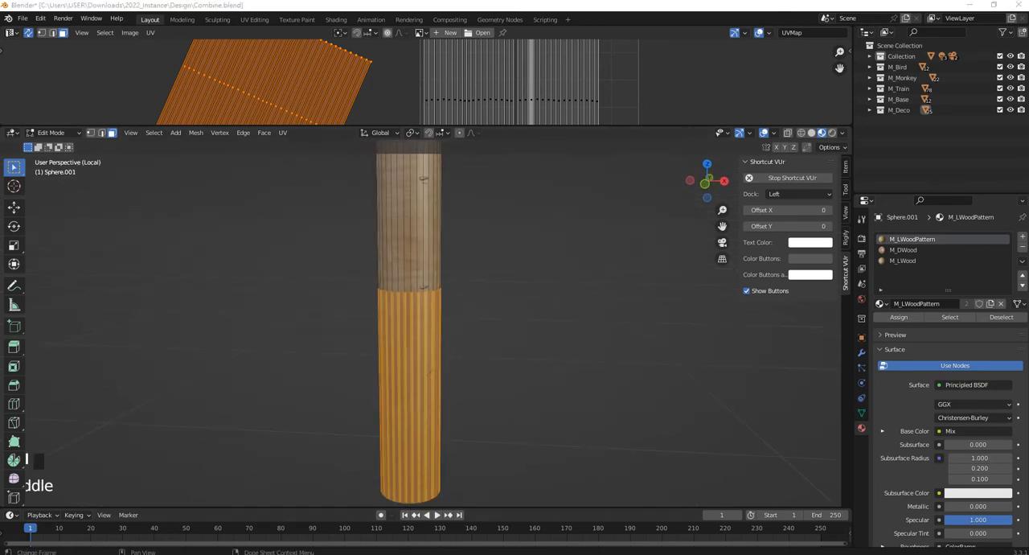
{"action": "left_click", "coordinate": [695, 298]}
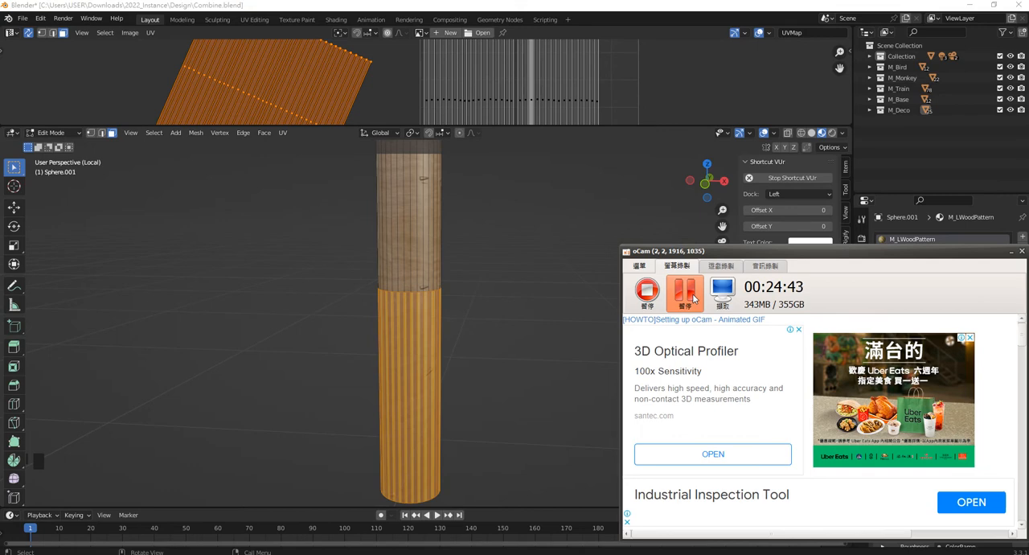
{"action": "left_click", "coordinate": [578, 210]}
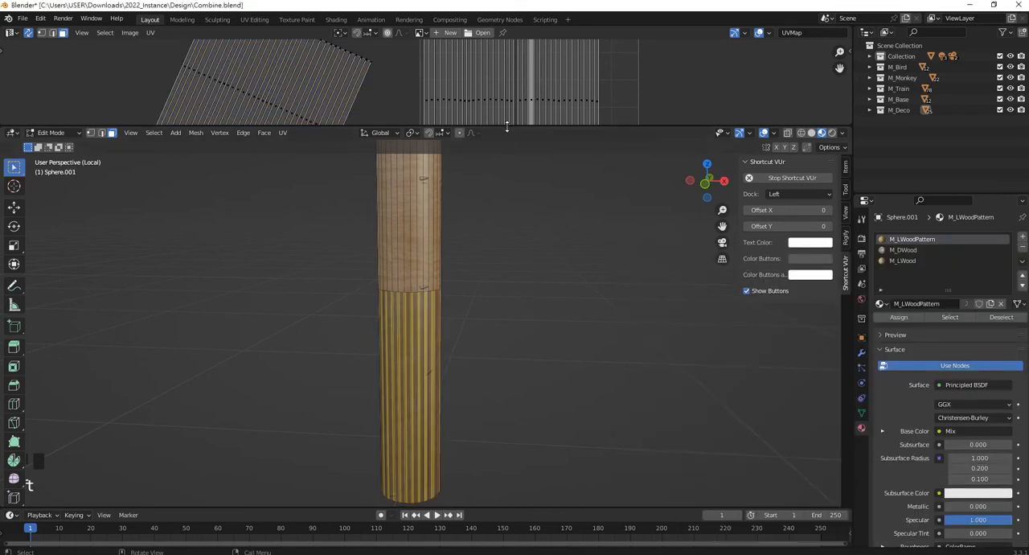
{"action": "left_click_drag", "start_coordinate": [506, 125], "coordinate": [507, 237]}
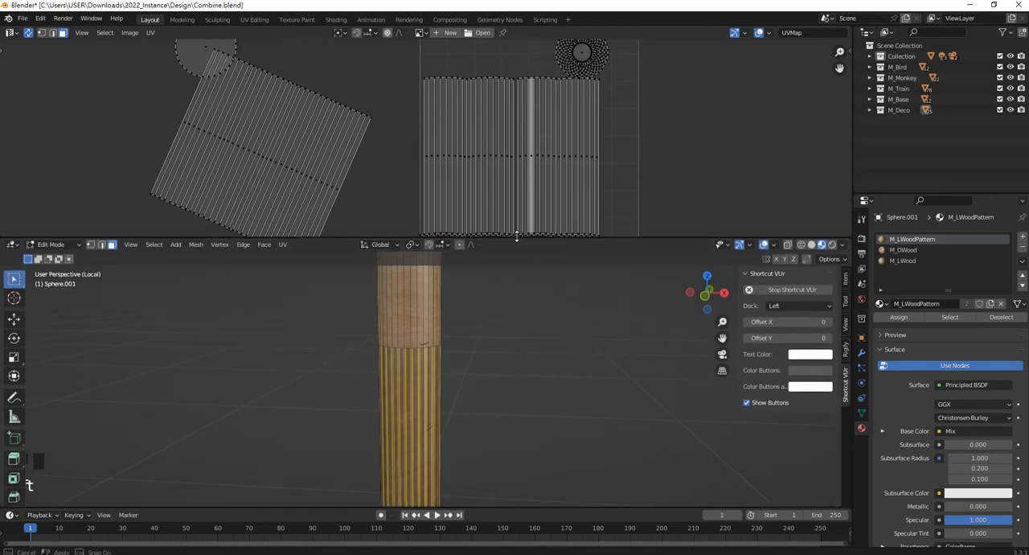
Switch the UV Editor area to the Shader Editor and add Texture Coordinate and Mapping nodes to M_LWoodPattern's Wave Texture.
{"action": "key", "text": "t"}
{"action": "left_click", "coordinate": [10, 33]}
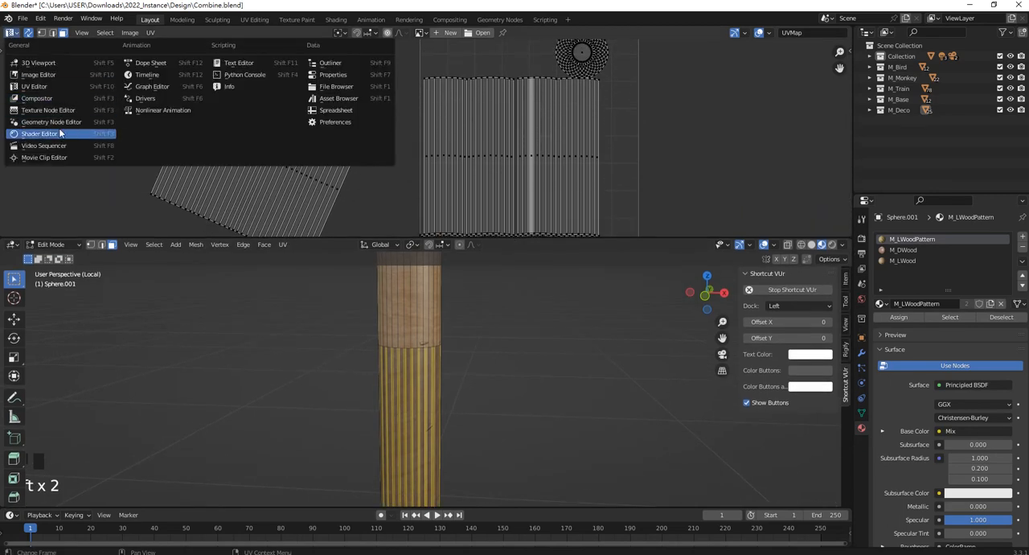
{"action": "left_click", "coordinate": [39, 134]}
{"action": "scroll", "coordinate": [409, 97], "scroll_direction": "down", "scroll_amount": 2}
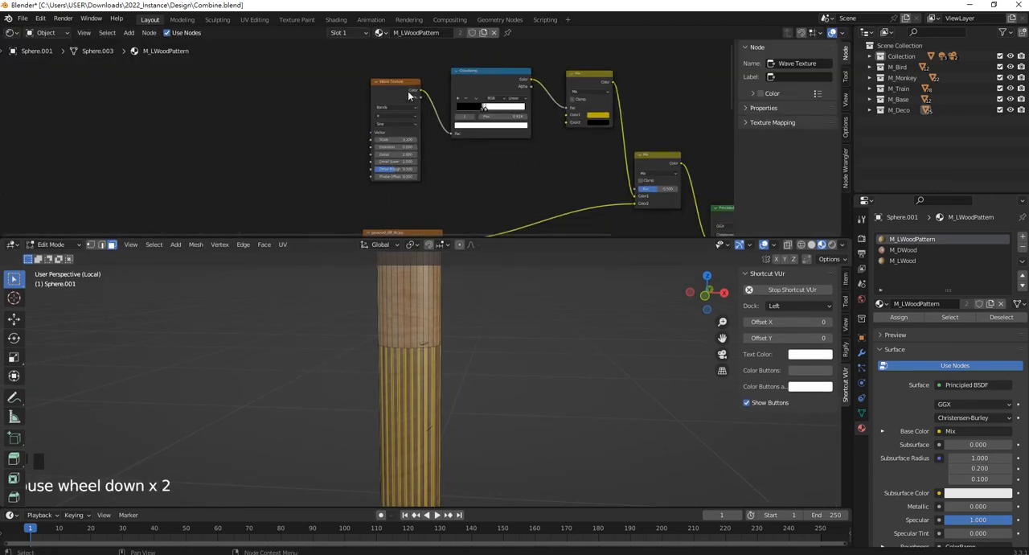
{"action": "scroll", "coordinate": [404, 76], "scroll_direction": "up", "scroll_amount": 3}
{"action": "key", "text": "ctrl"}
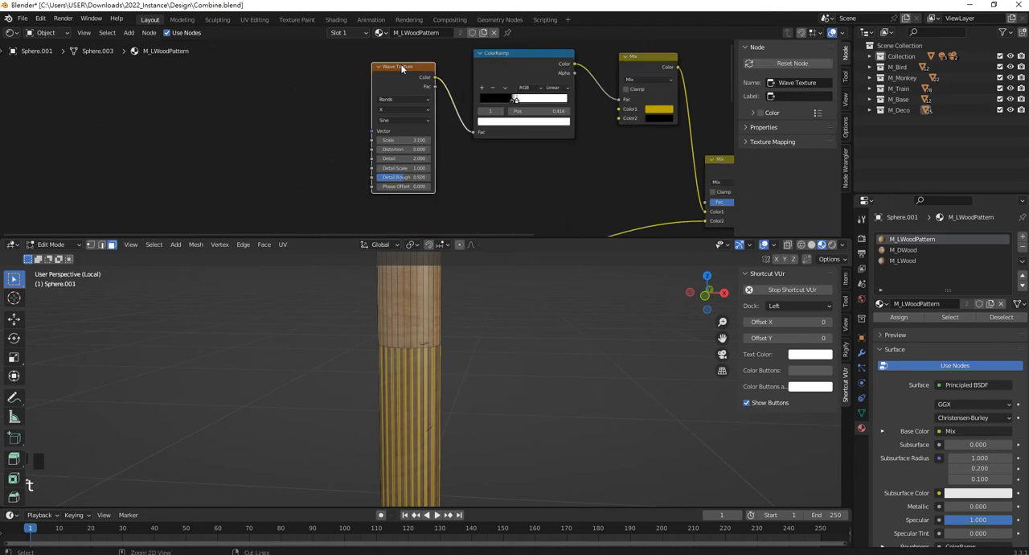
{"action": "scroll", "coordinate": [401, 68], "scroll_direction": "down", "scroll_amount": 1}
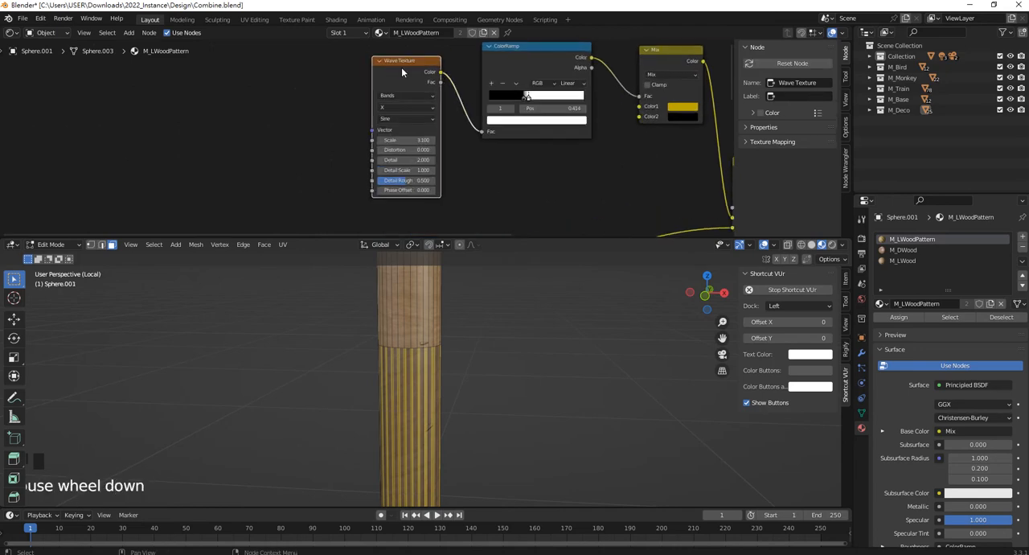
{"action": "key", "text": "ctrl+t"}
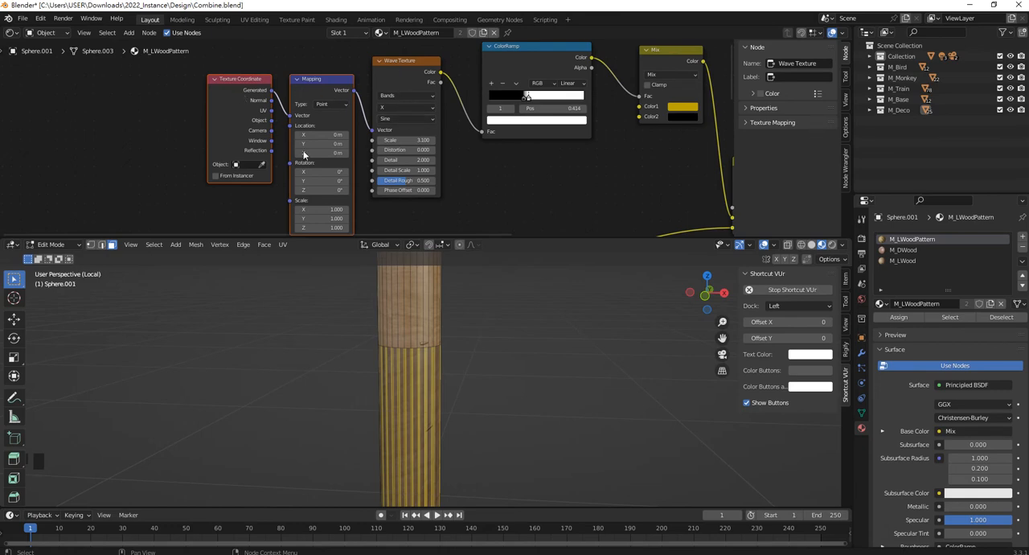
Set the Mapping node's rotation to Y 93.9° and Z -15.5°, checking the stripe direction around the shaft.
{"action": "scroll", "coordinate": [304, 154], "scroll_direction": "up", "scroll_amount": 2}
{"action": "scroll", "coordinate": [317, 90], "scroll_direction": "up", "scroll_amount": 3}
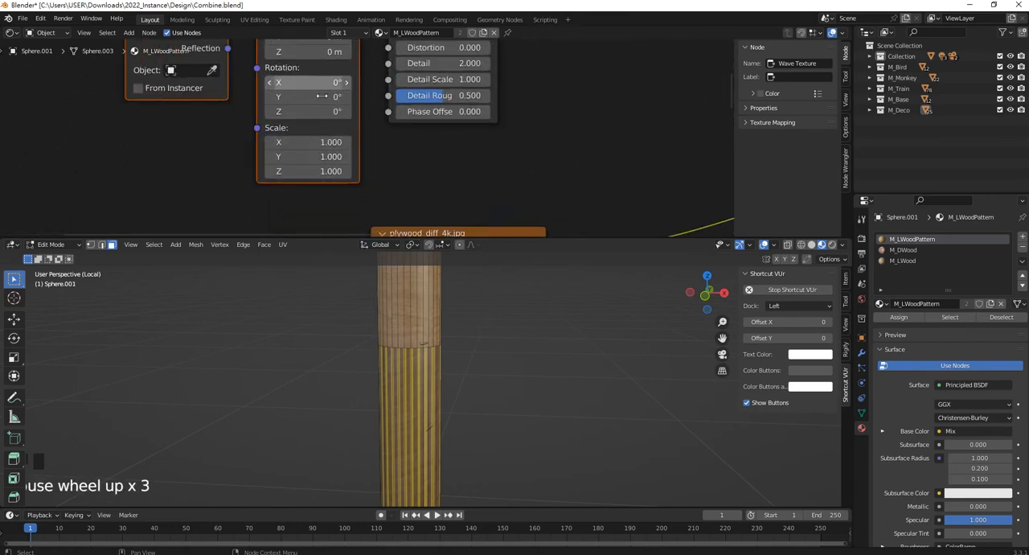
{"action": "left_click_drag", "start_coordinate": [321, 97], "coordinate": [413, 96]}
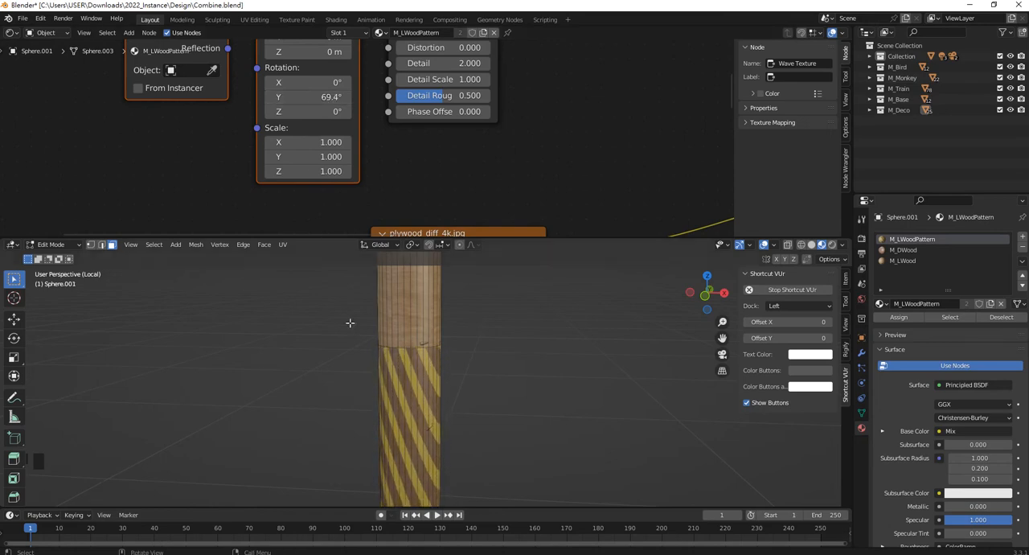
{"action": "middle_click_drag", "start_coordinate": [349, 322], "coordinate": [394, 402]}
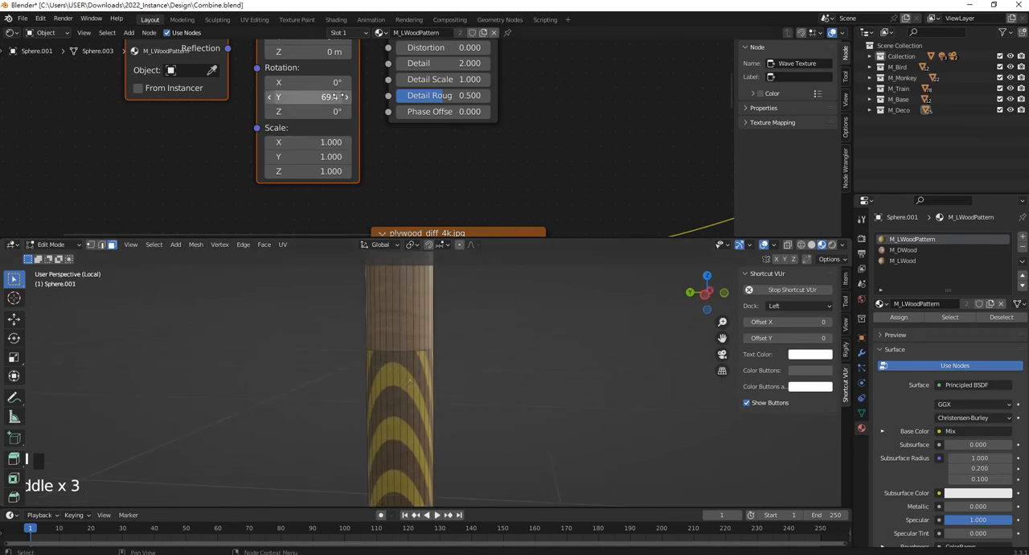
{"action": "left_click_drag", "start_coordinate": [343, 96], "coordinate": [335, 96]}
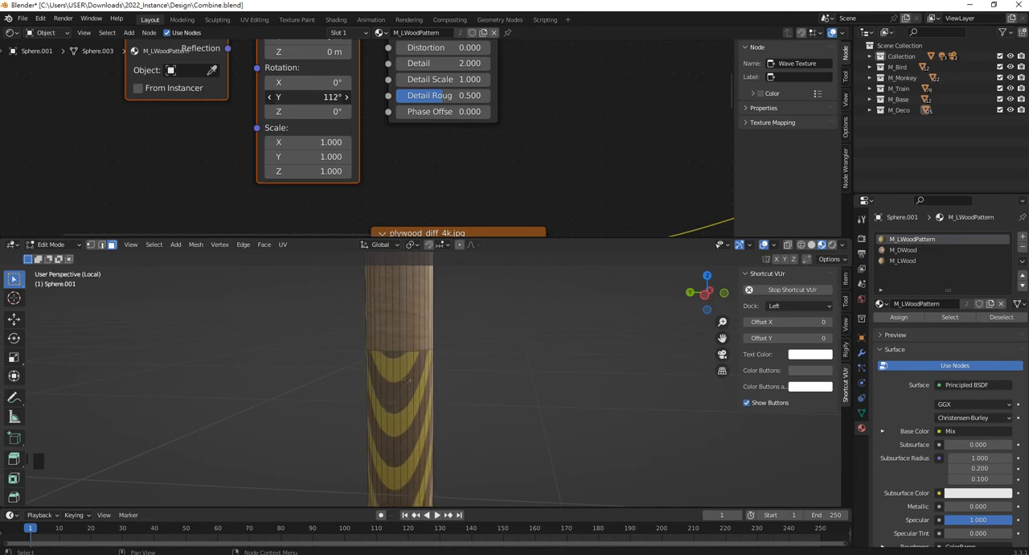
{"action": "left_click_drag", "start_coordinate": [325, 96], "coordinate": [309, 111]}
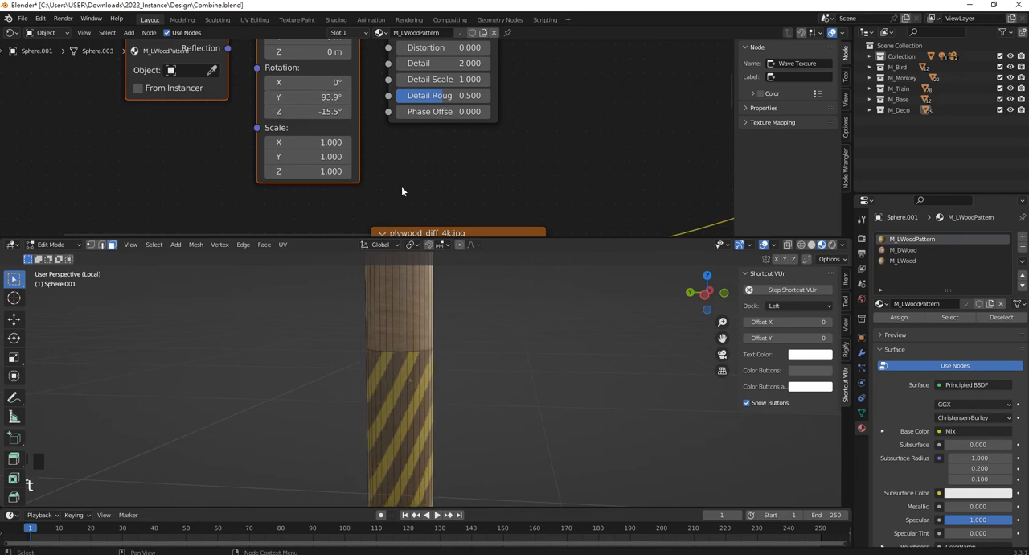
Set the Mapping node's Z rotation to -0.6° and check the stripes around the whole pole.
{"action": "middle_click_drag", "start_coordinate": [589, 413], "coordinate": [477, 372]}
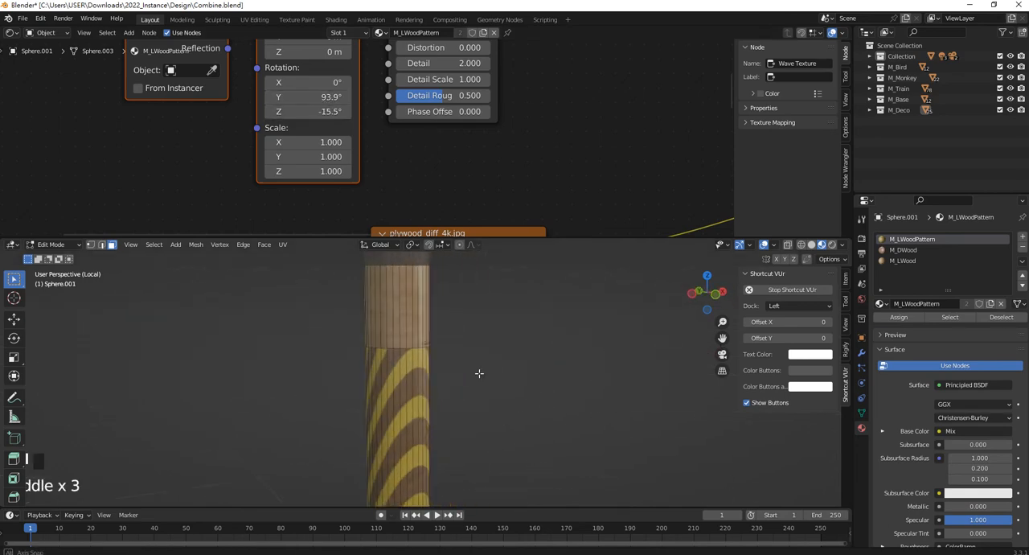
{"action": "left_click_drag", "start_coordinate": [326, 111], "coordinate": [317, 111]}
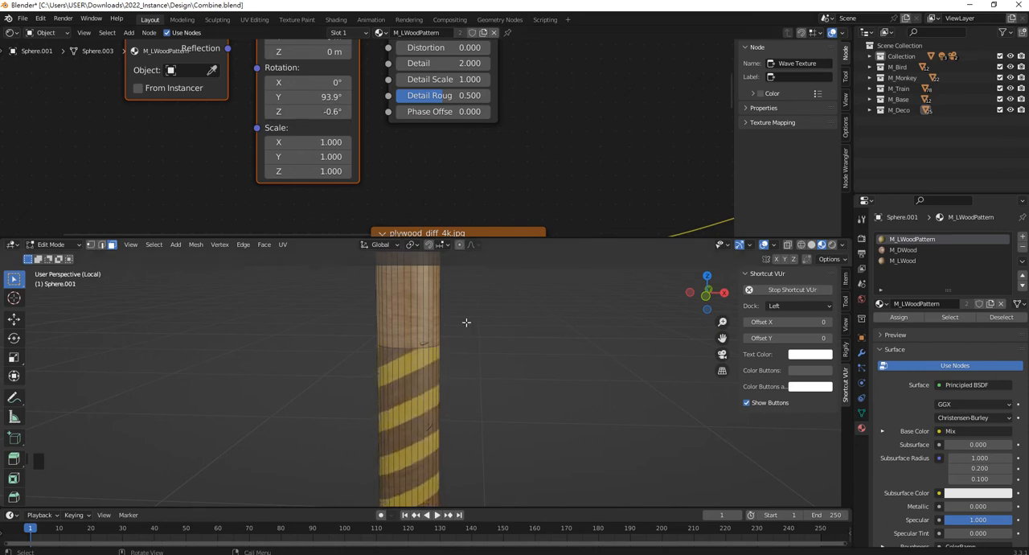
{"action": "middle_click_drag", "start_coordinate": [466, 322], "coordinate": [481, 368]}
{"action": "scroll", "coordinate": [446, 352], "scroll_direction": "down", "scroll_amount": 2}
{"action": "scroll", "coordinate": [493, 137], "scroll_direction": "down", "scroll_amount": 4}
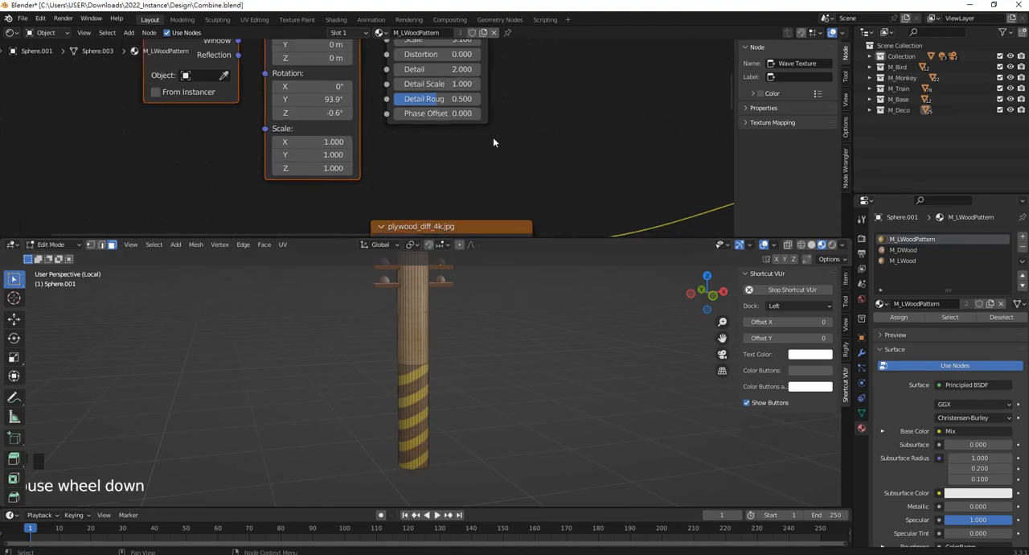
Examine M_LWoodPattern's stripe node chain and the striped lower section of the shaft up close.
{"action": "middle_click_drag", "start_coordinate": [563, 137], "coordinate": [402, 143]}
{"action": "scroll", "coordinate": [328, 110], "scroll_direction": "down", "scroll_amount": 3}
{"action": "middle_click_drag", "start_coordinate": [328, 111], "coordinate": [376, 134]}
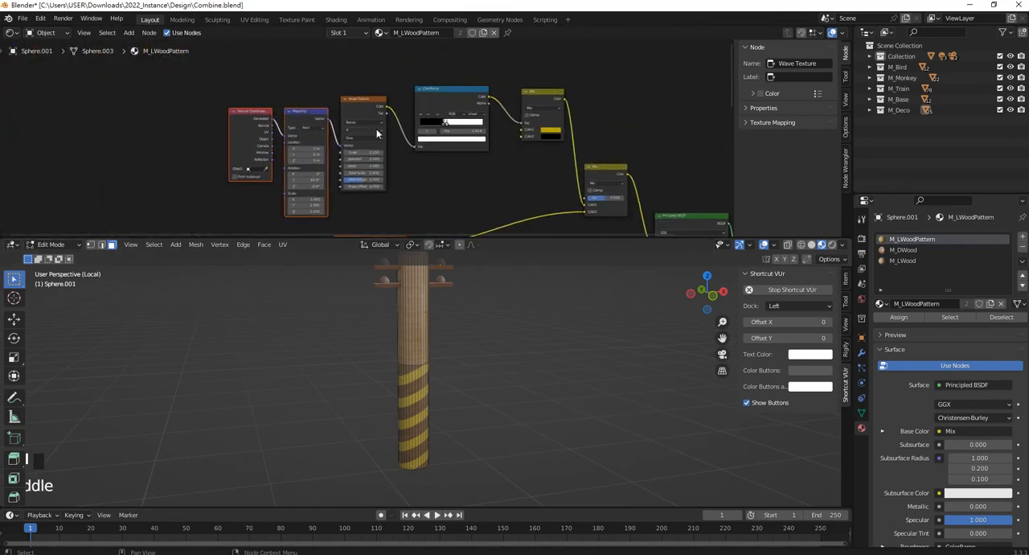
{"action": "scroll", "coordinate": [370, 140], "scroll_direction": "up", "scroll_amount": 6}
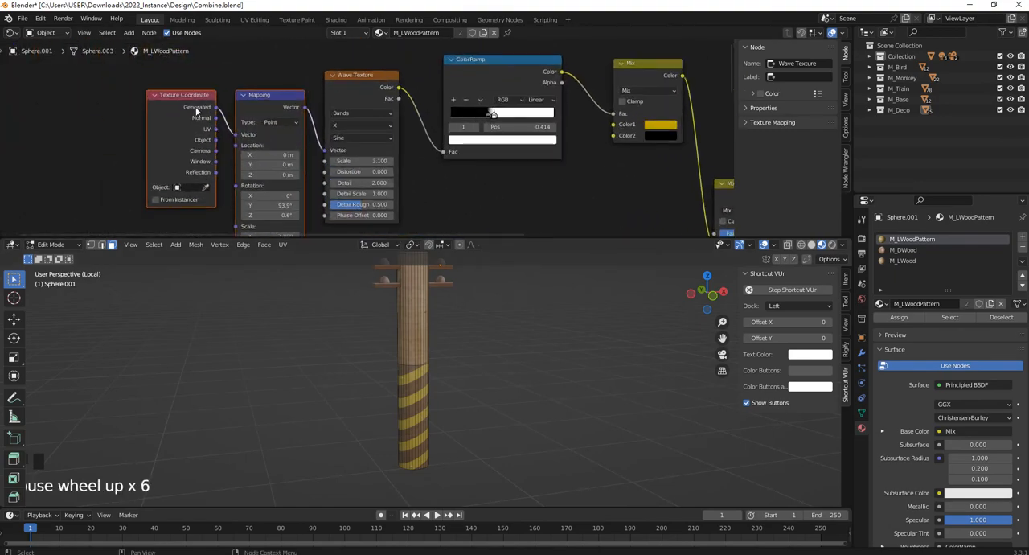
{"action": "scroll", "coordinate": [361, 137], "scroll_direction": "down", "scroll_amount": 2}
{"action": "scroll", "coordinate": [450, 434], "scroll_direction": "up", "scroll_amount": 3}
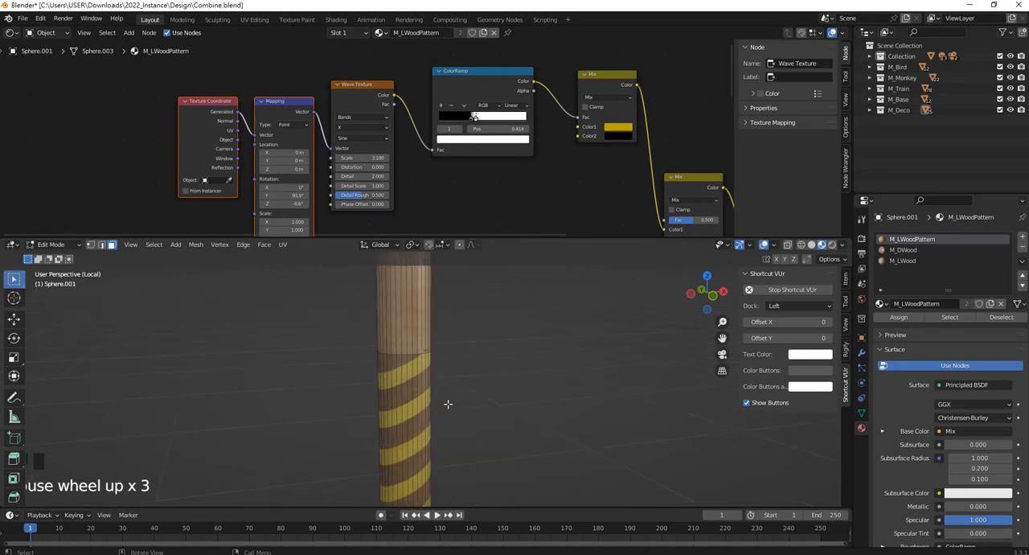
{"action": "middle_click_drag", "start_coordinate": [448, 404], "coordinate": [411, 389]}
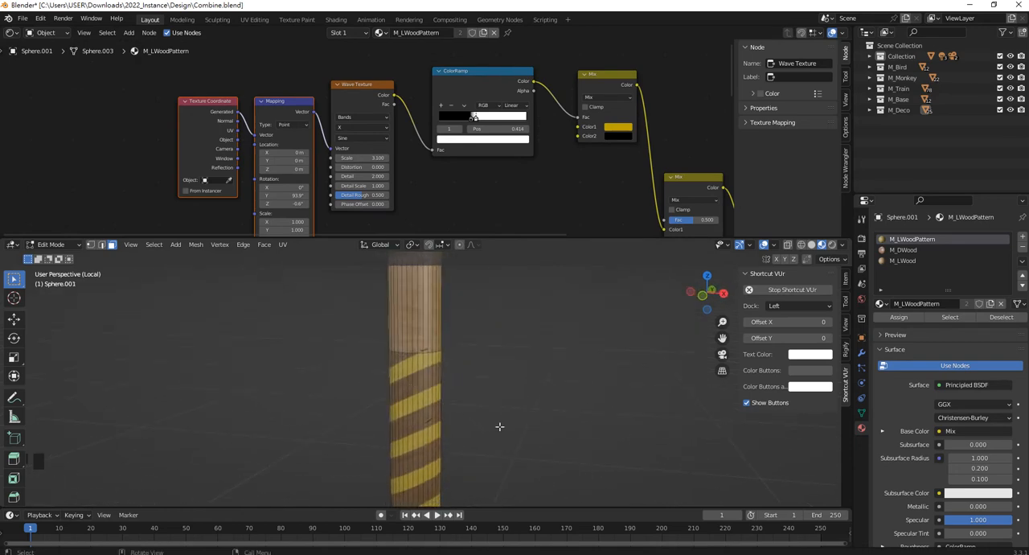
Leave Edit Mode and the pole's local view, returning to the full scene with the trees beside the pole.
{"action": "scroll", "coordinate": [498, 342], "scroll_direction": "down", "scroll_amount": 4}
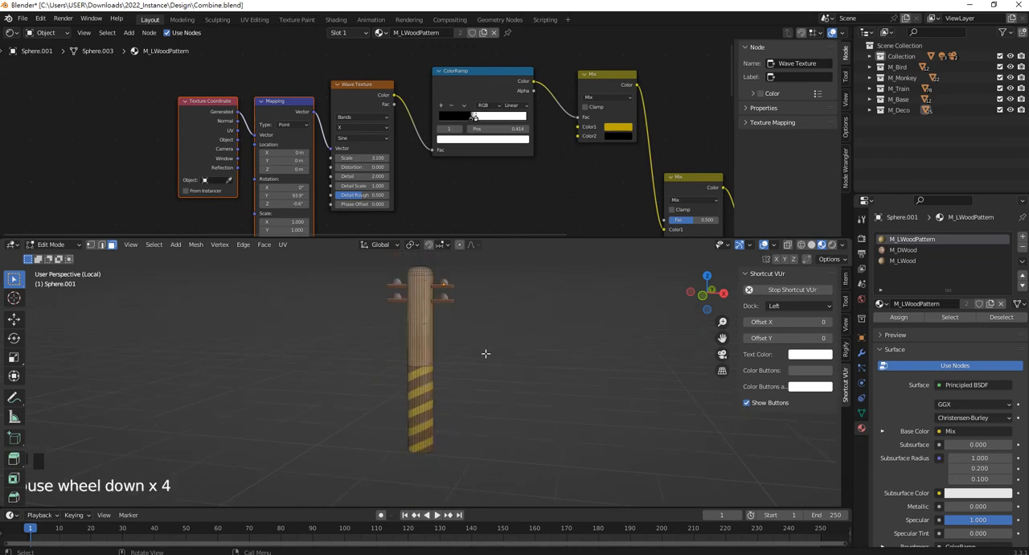
{"action": "key", "text": "Tab"}
{"action": "middle_click_drag", "start_coordinate": [452, 357], "coordinate": [502, 338]}
{"action": "left_click", "coordinate": [494, 365]}
{"action": "scroll", "coordinate": [494, 365], "scroll_direction": "down", "scroll_amount": 2}
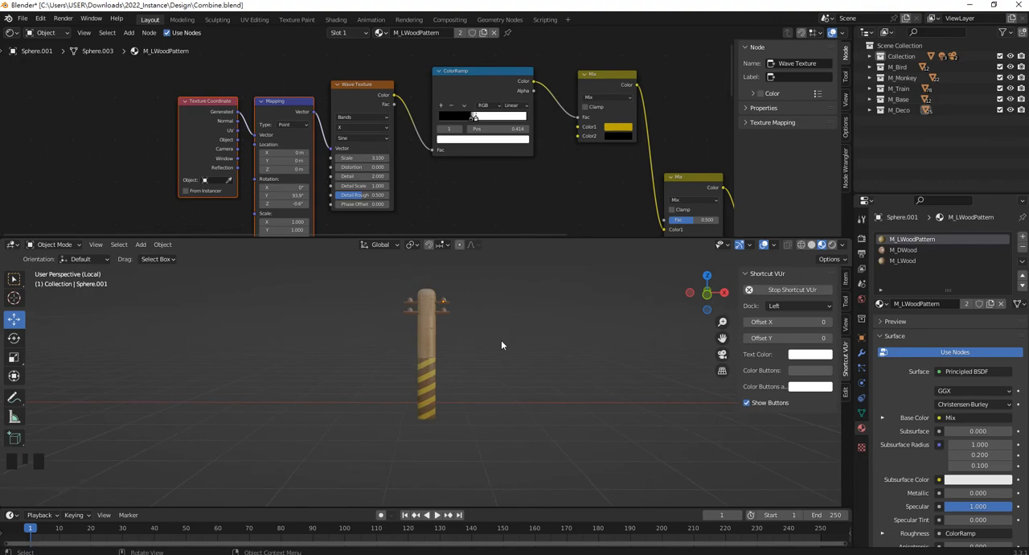
{"action": "key", "text": "KP_Divide"}
{"action": "scroll", "coordinate": [491, 343], "scroll_direction": "down", "scroll_amount": 2}
{"action": "middle_click_drag", "start_coordinate": [455, 337], "coordinate": [562, 362], "text": "shift"}
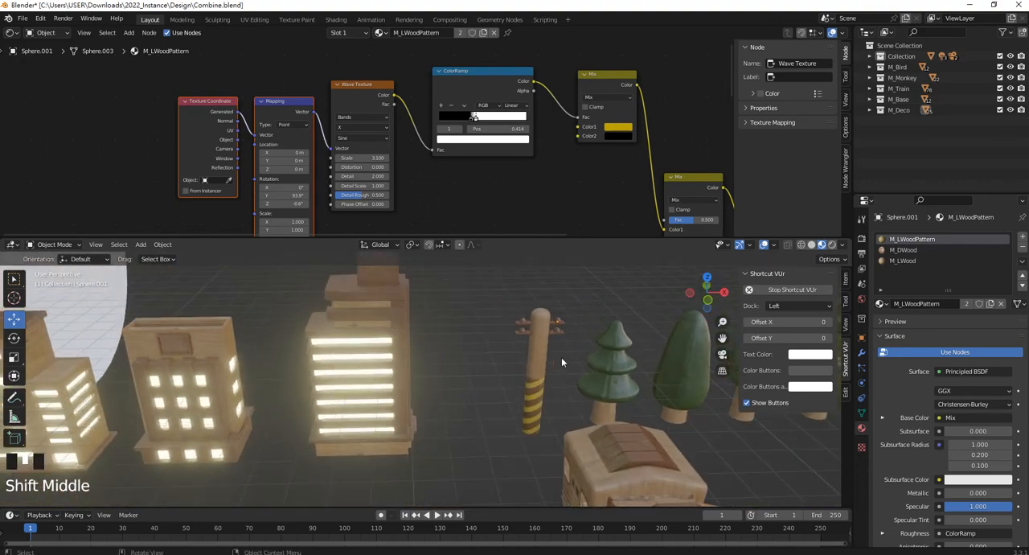
{"action": "middle_click_drag", "start_coordinate": [304, 351], "coordinate": [390, 355], "text": "shift"}
{"action": "middle_click_drag", "start_coordinate": [567, 376], "coordinate": [319, 395], "text": "shift"}
{"action": "scroll", "coordinate": [317, 392], "scroll_direction": "up", "scroll_amount": 2}
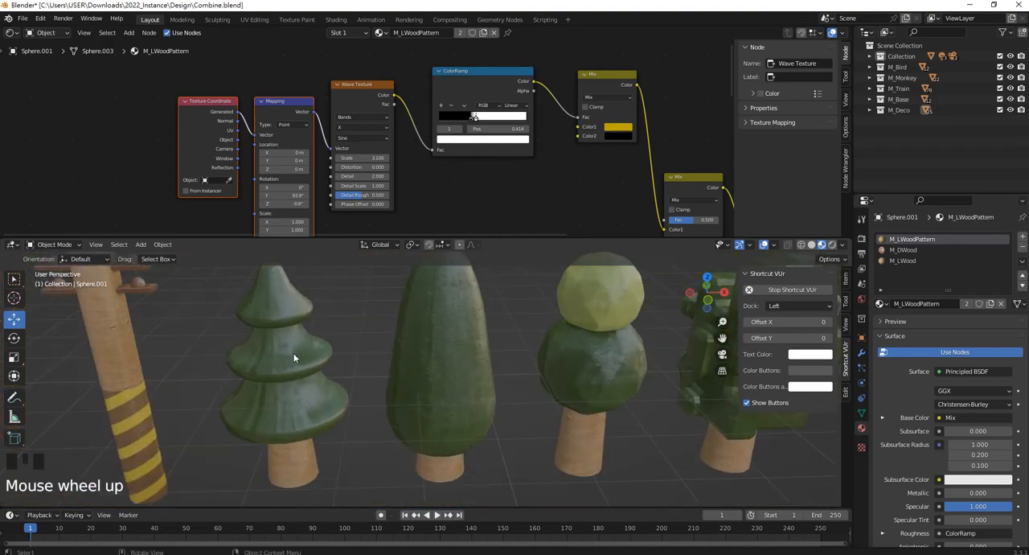
Select the pine tree's top tier and delete the plywood_rough_4k.jpg texture node from its M_GWood. material.
{"action": "left_click", "coordinate": [294, 357]}
{"action": "left_click", "coordinate": [288, 285]}
{"action": "scroll", "coordinate": [534, 119], "scroll_direction": "down", "scroll_amount": 2}
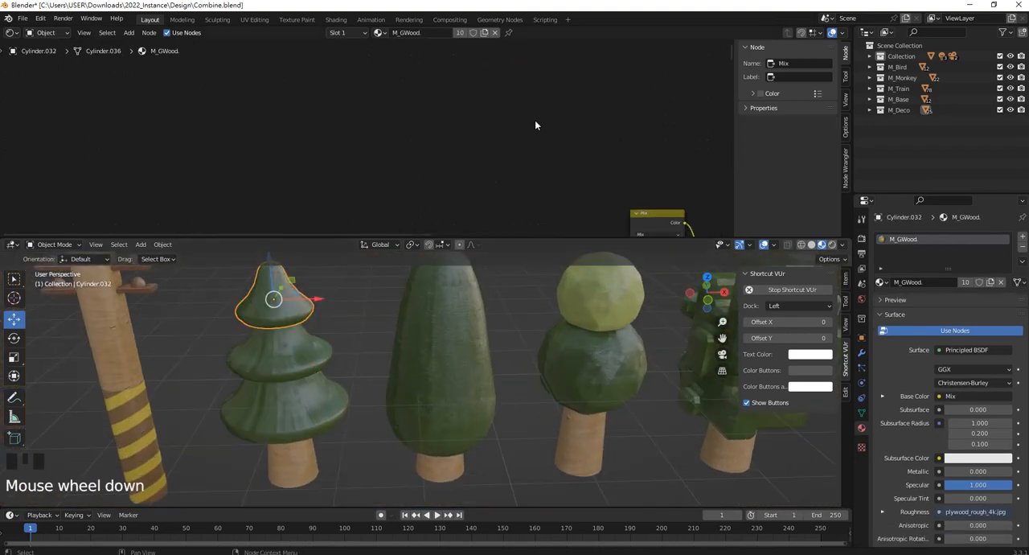
{"action": "middle_click_drag", "start_coordinate": [534, 120], "coordinate": [490, 61]}
{"action": "scroll", "coordinate": [423, 152], "scroll_direction": "up", "scroll_amount": 2}
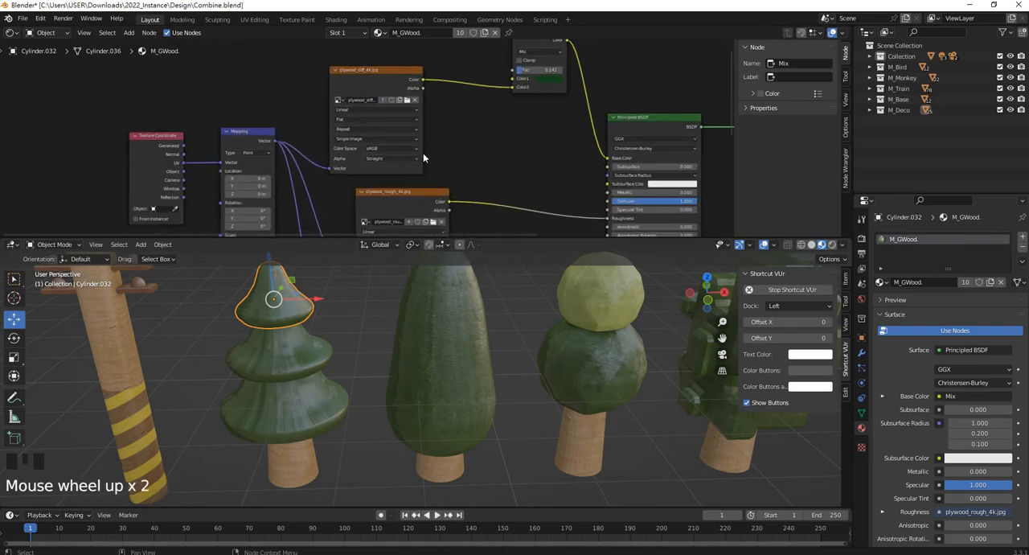
{"action": "middle_click_drag", "start_coordinate": [423, 152], "coordinate": [430, 103]}
{"action": "scroll", "coordinate": [411, 121], "scroll_direction": "up", "scroll_amount": 3}
{"action": "scroll", "coordinate": [418, 116], "scroll_direction": "up", "scroll_amount": 3}
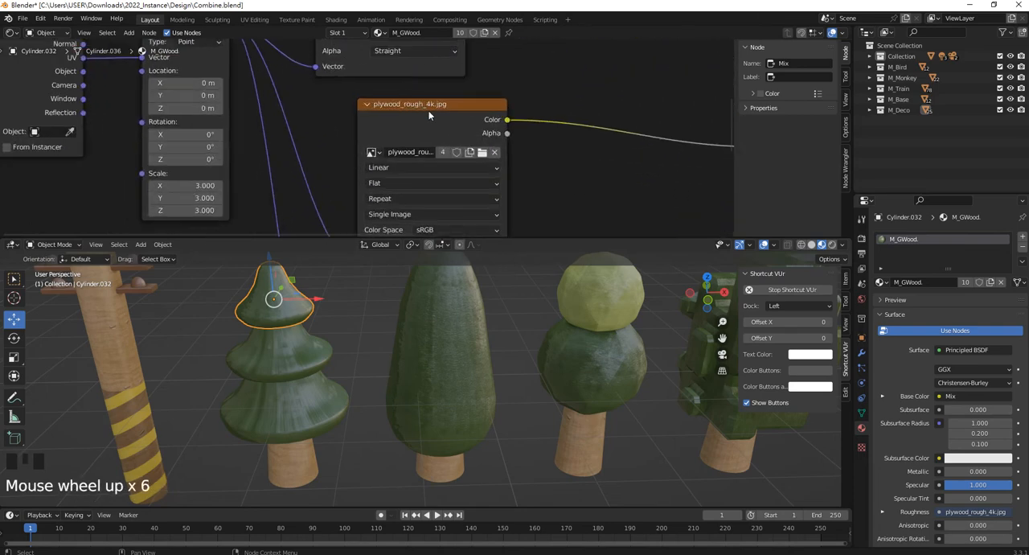
{"action": "left_click_drag", "start_coordinate": [434, 104], "coordinate": [400, 102]}
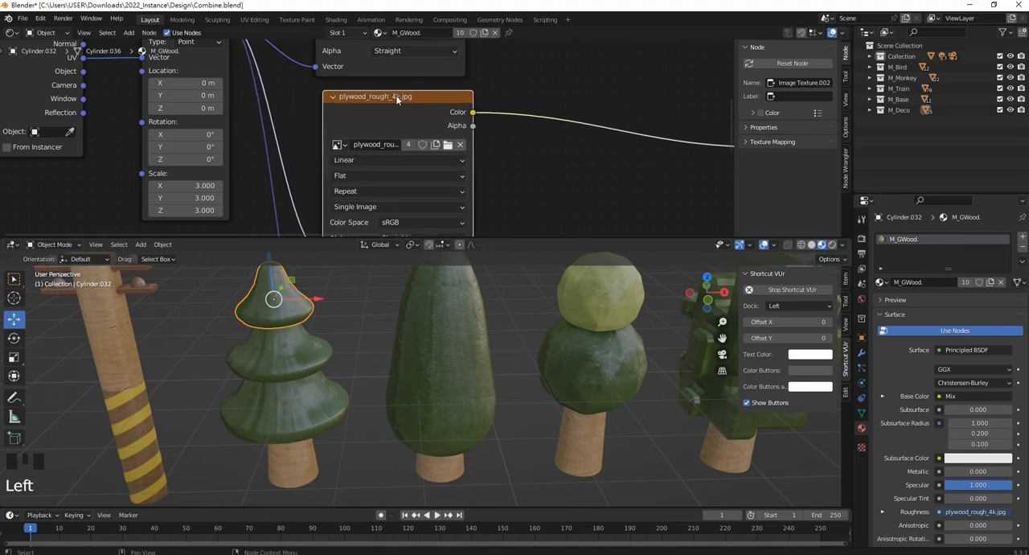
{"action": "scroll", "coordinate": [397, 102], "scroll_direction": "down", "scroll_amount": 3}
{"action": "scroll", "coordinate": [396, 101], "scroll_direction": "down", "scroll_amount": 2}
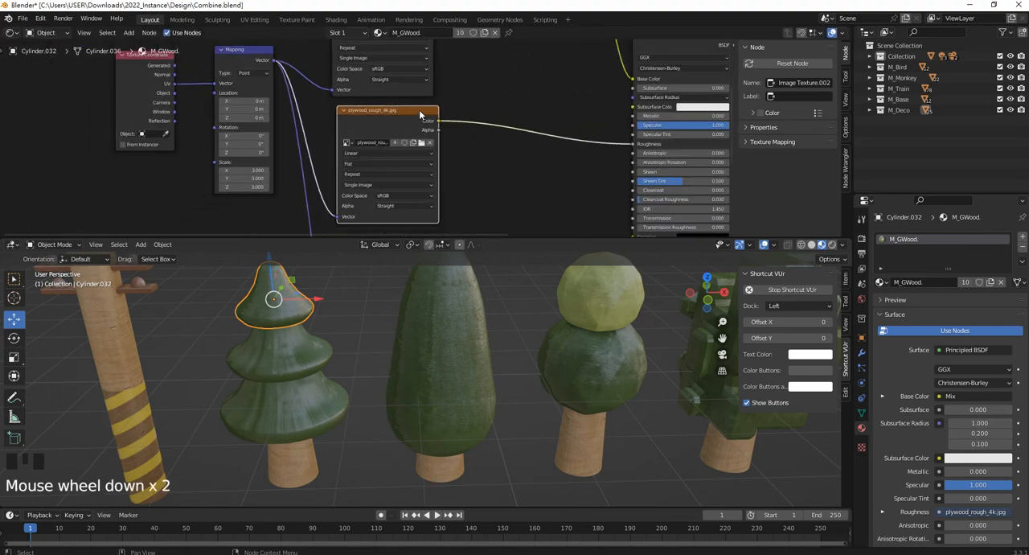
{"action": "left_click", "coordinate": [421, 114]}
{"action": "key", "text": "Delete"}
{"action": "left_click", "coordinate": [464, 167]}
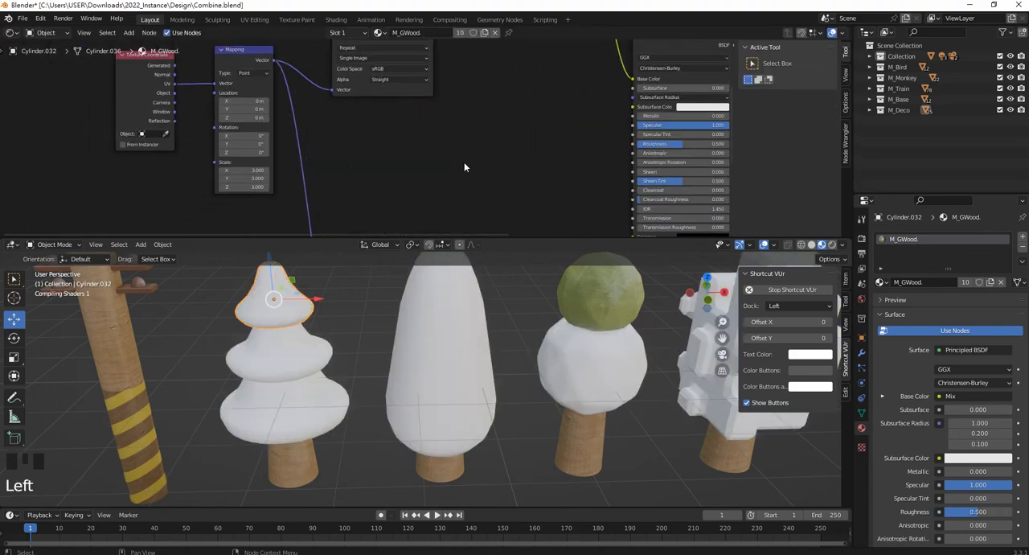
{"action": "key", "text": "shift+a"}
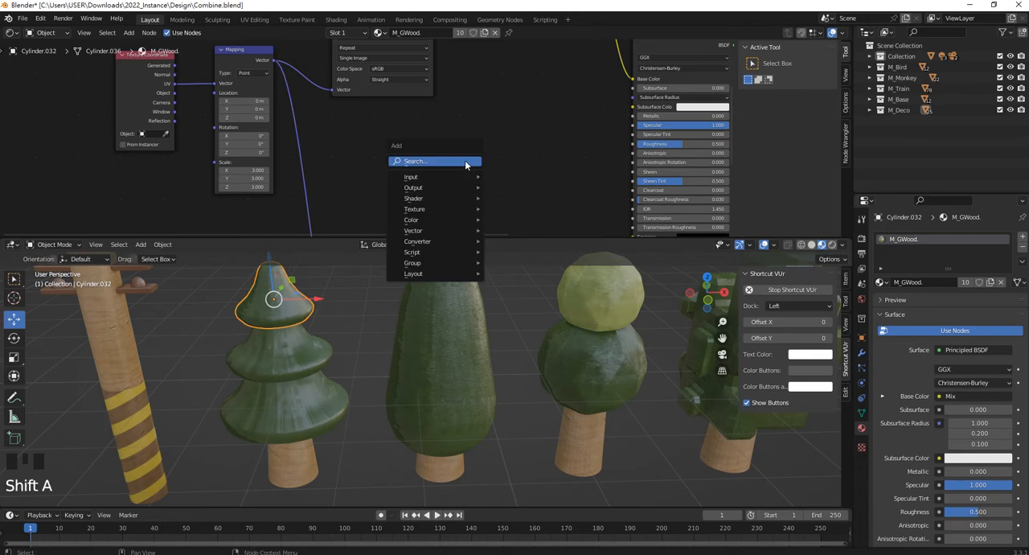
{"action": "left_click", "coordinate": [464, 162]}
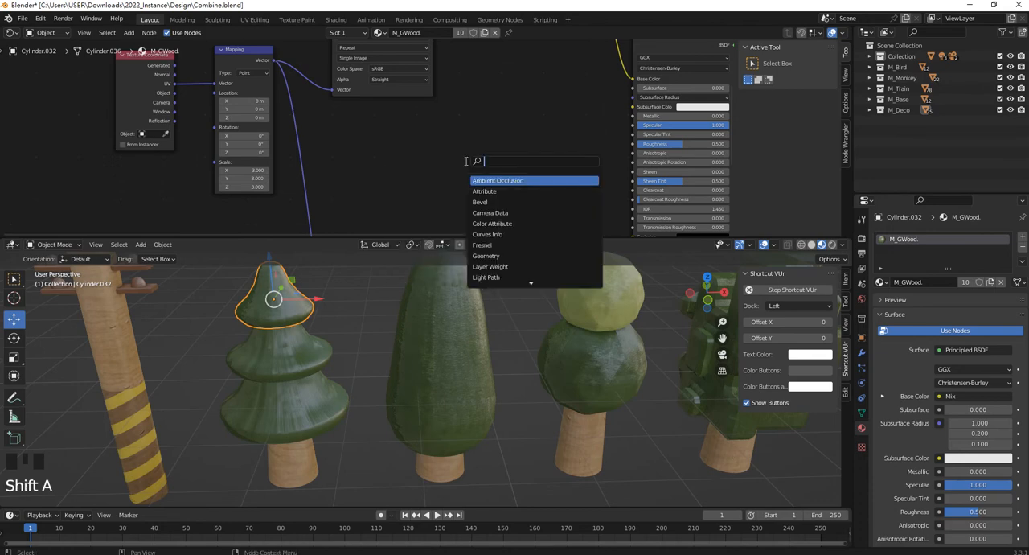
{"action": "type", "text": "n"}
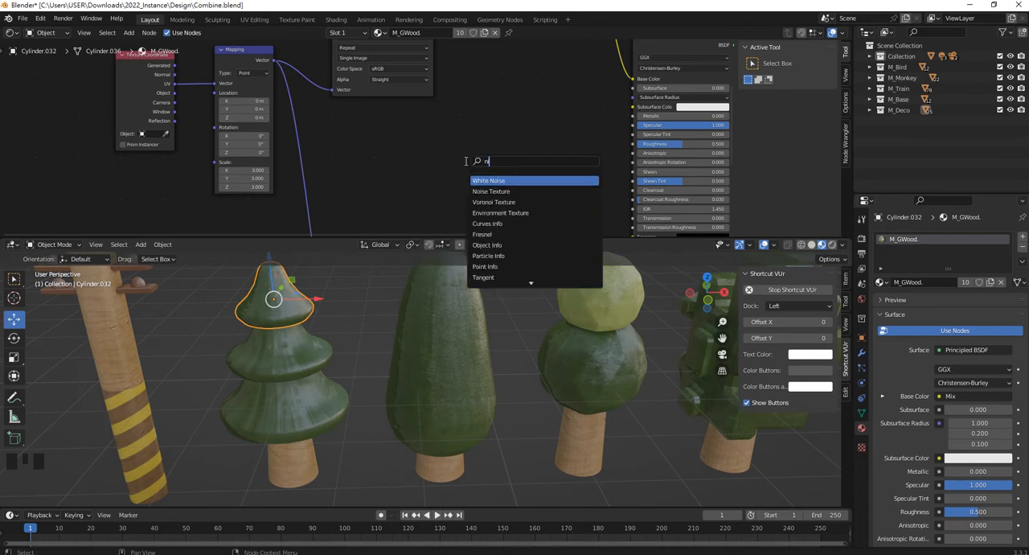
{"action": "key", "text": "BackSpace"}
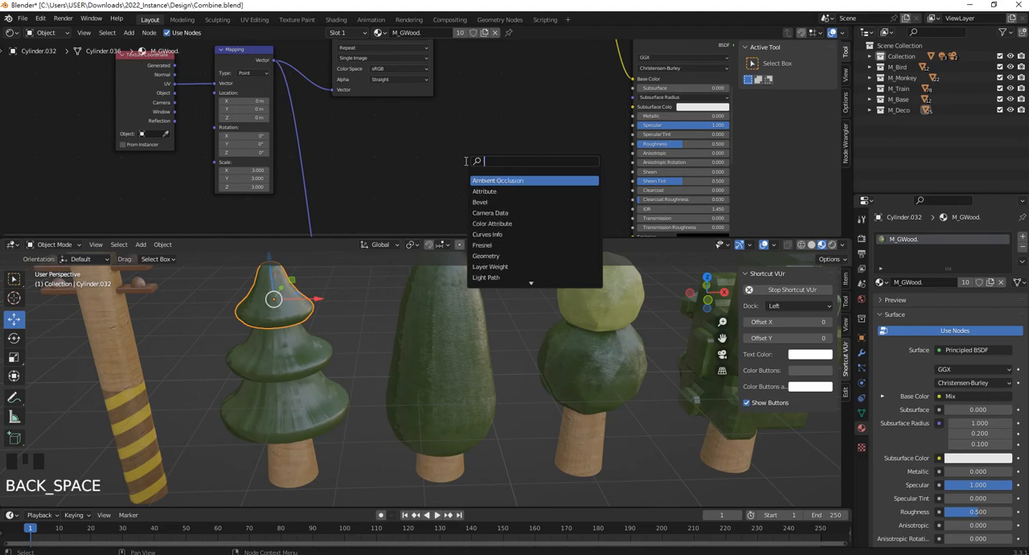
Copy the Noise Texture and ColorRamp nodes from the M_LWood material of the building with lit windows.
{"action": "scroll", "coordinate": [223, 340], "scroll_direction": "down", "scroll_amount": 3}
{"action": "middle_click_drag", "start_coordinate": [223, 340], "coordinate": [483, 347], "text": "shift"}
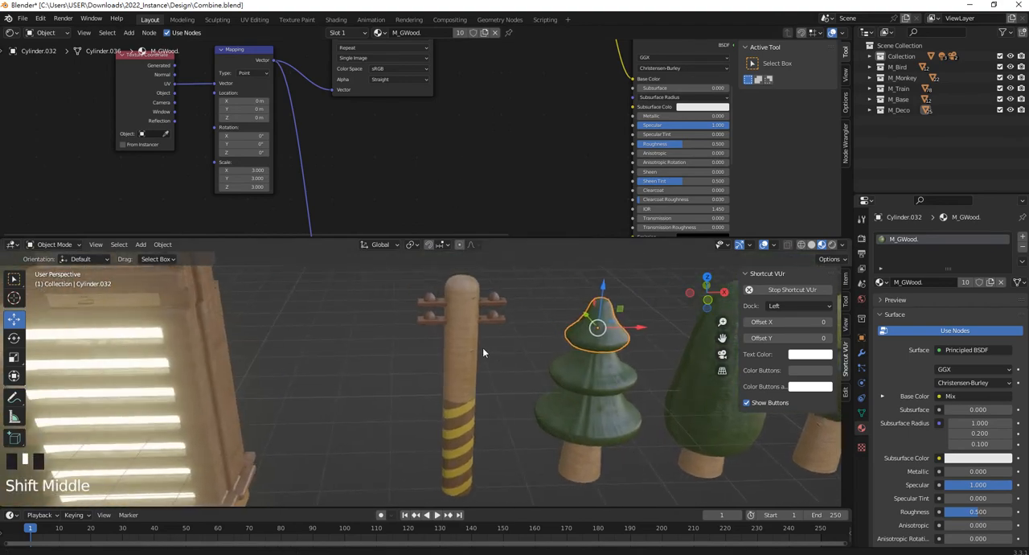
{"action": "left_click", "coordinate": [209, 360]}
{"action": "scroll", "coordinate": [648, 83], "scroll_direction": "down", "scroll_amount": 2}
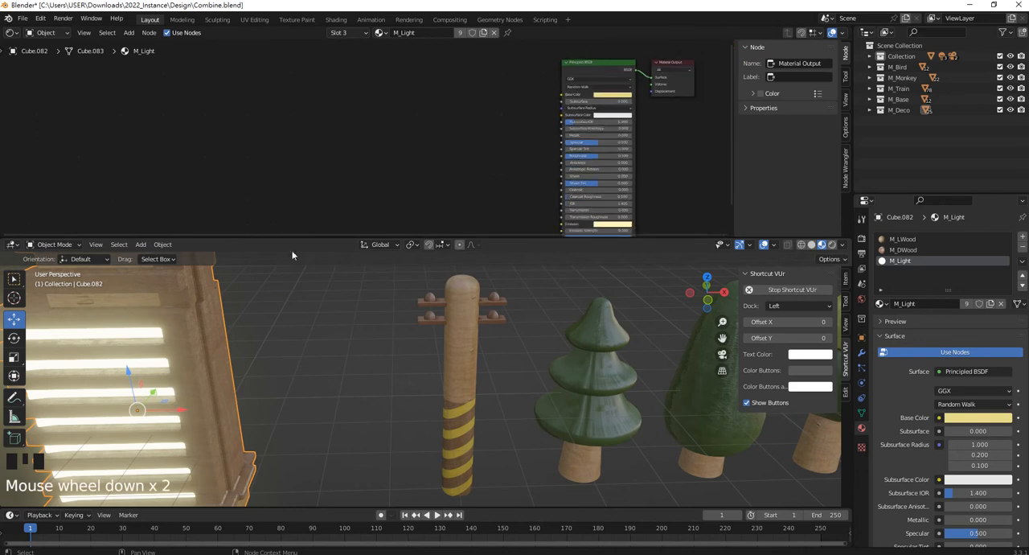
{"action": "left_click", "coordinate": [914, 239]}
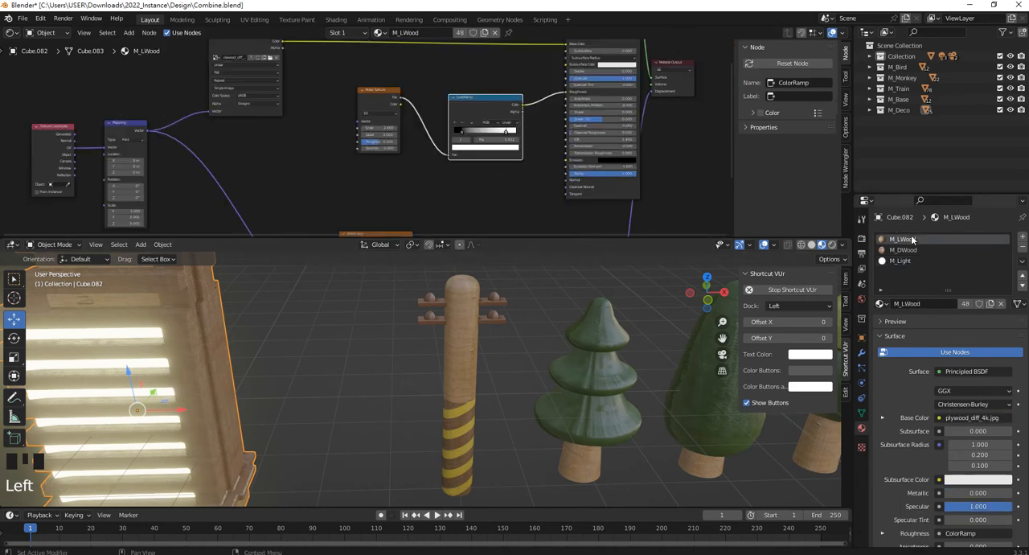
{"action": "left_click", "coordinate": [396, 109]}
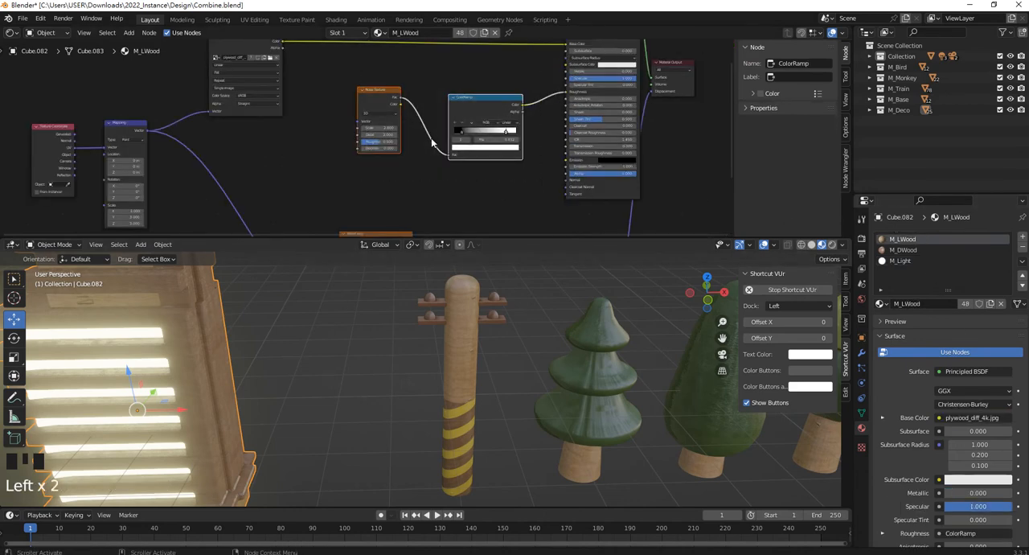
{"action": "scroll", "coordinate": [396, 109], "scroll_direction": "up", "scroll_amount": 6}
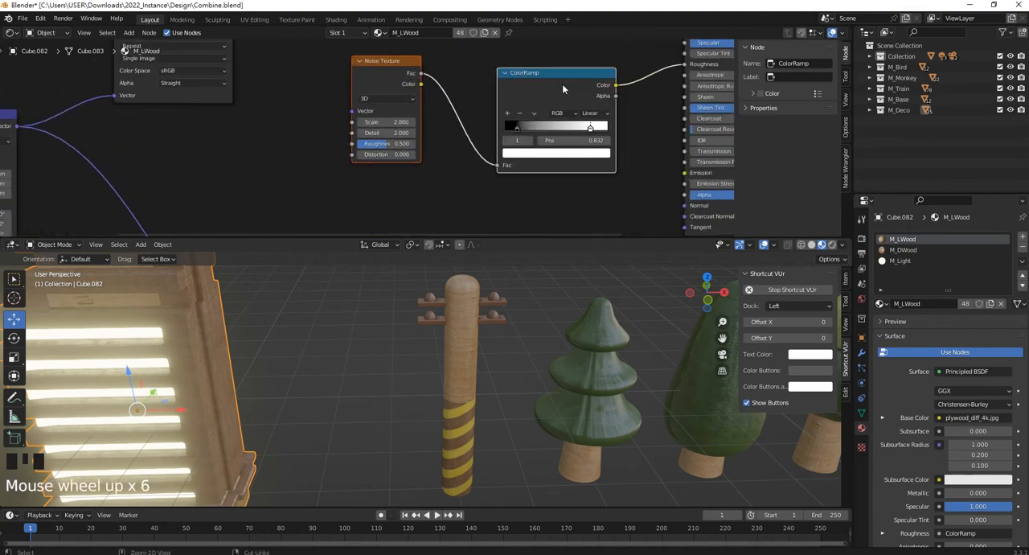
{"action": "key", "text": "ctrl+c"}
{"action": "key", "text": "ctrl+c"}
{"action": "key", "text": "ctrl+c"}
{"action": "key", "text": "ctrl+c"}
{"action": "scroll", "coordinate": [533, 154], "scroll_direction": "down", "scroll_amount": 2}
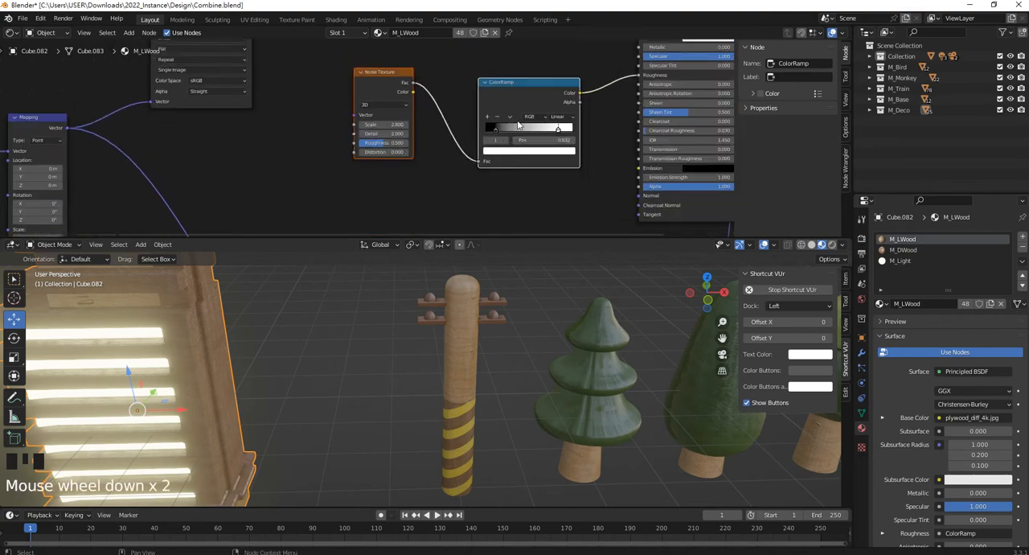
Paste the Noise Texture and ColorRamp nodes into the pine tree's M_GWood. material and link the ColorRamp's Color to Roughness.
{"action": "middle_click_drag", "start_coordinate": [640, 297], "coordinate": [406, 330], "text": "shift"}
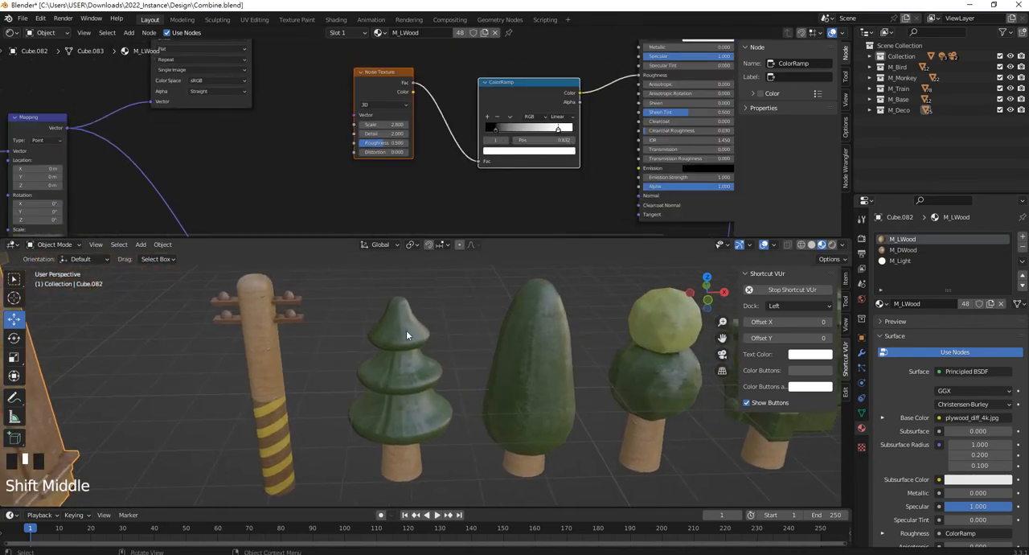
{"action": "left_click", "coordinate": [404, 331]}
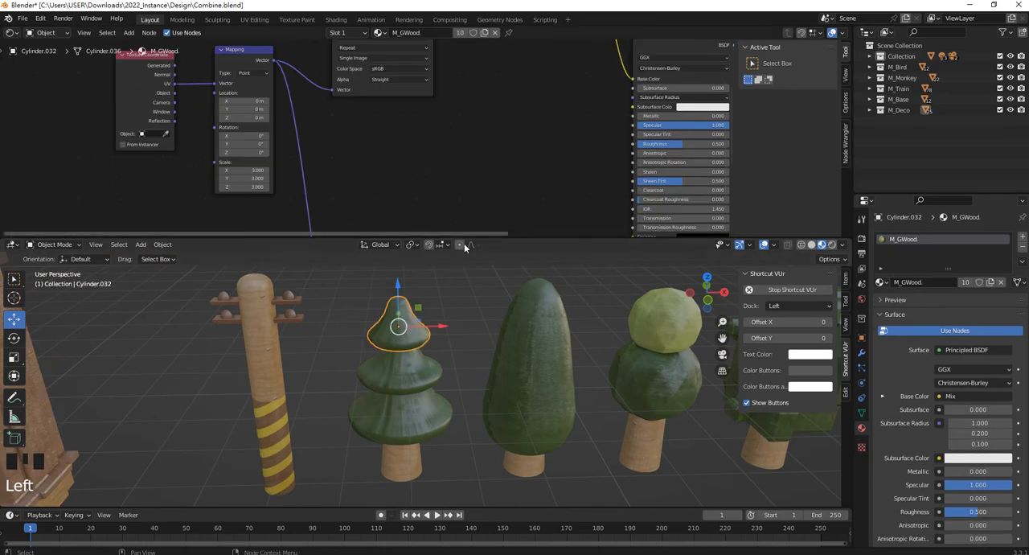
{"action": "scroll", "coordinate": [450, 169], "scroll_direction": "down", "scroll_amount": 2}
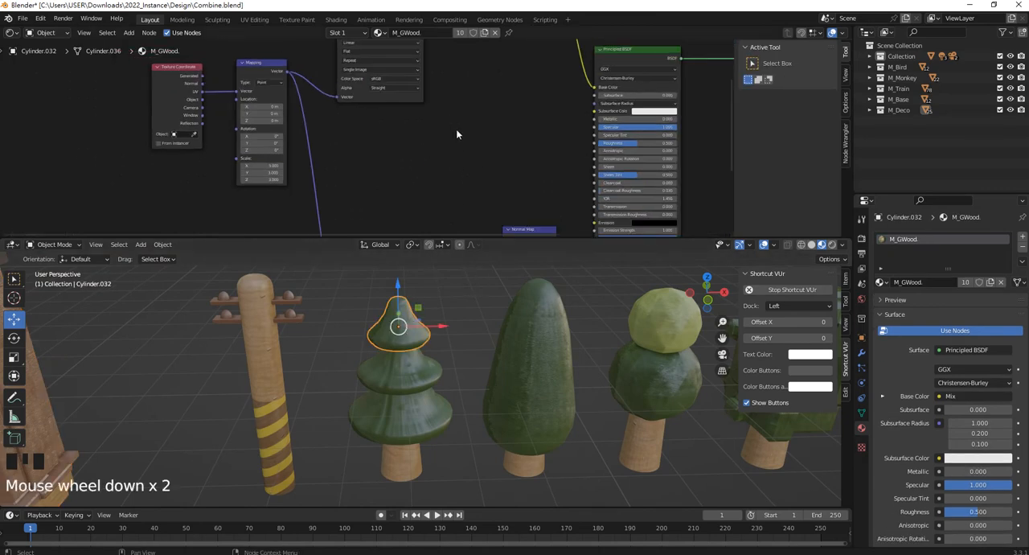
{"action": "middle_click_drag", "start_coordinate": [449, 167], "coordinate": [424, 150], "text": "shift"}
{"action": "key", "text": "ctrl+v"}
{"action": "left_click_drag", "start_coordinate": [445, 110], "coordinate": [447, 149]}
{"action": "scroll", "coordinate": [581, 171], "scroll_direction": "up", "scroll_amount": 3}
{"action": "left_click", "coordinate": [581, 171]}
{"action": "middle_click_drag", "start_coordinate": [581, 171], "coordinate": [526, 156]}
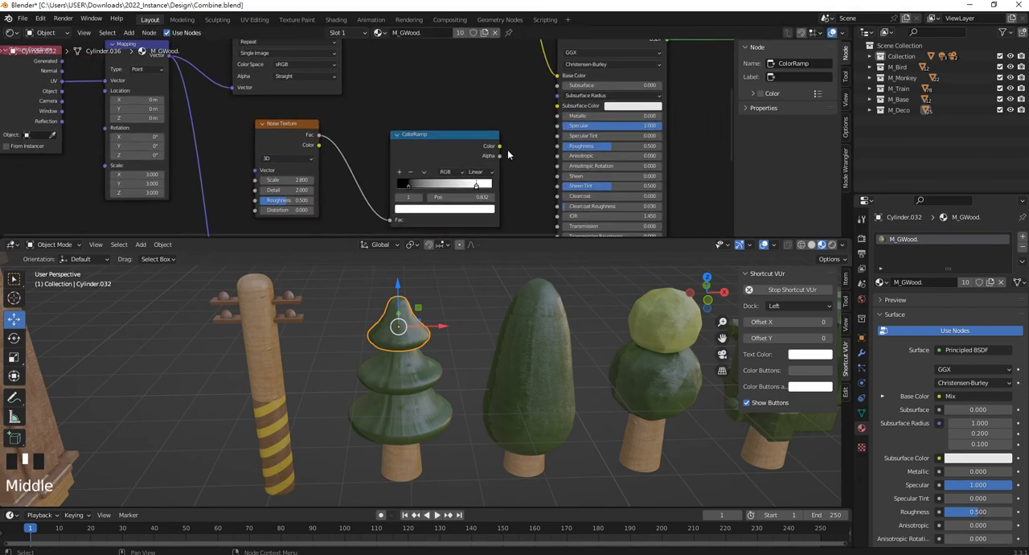
{"action": "left_click_drag", "start_coordinate": [499, 145], "coordinate": [558, 146]}
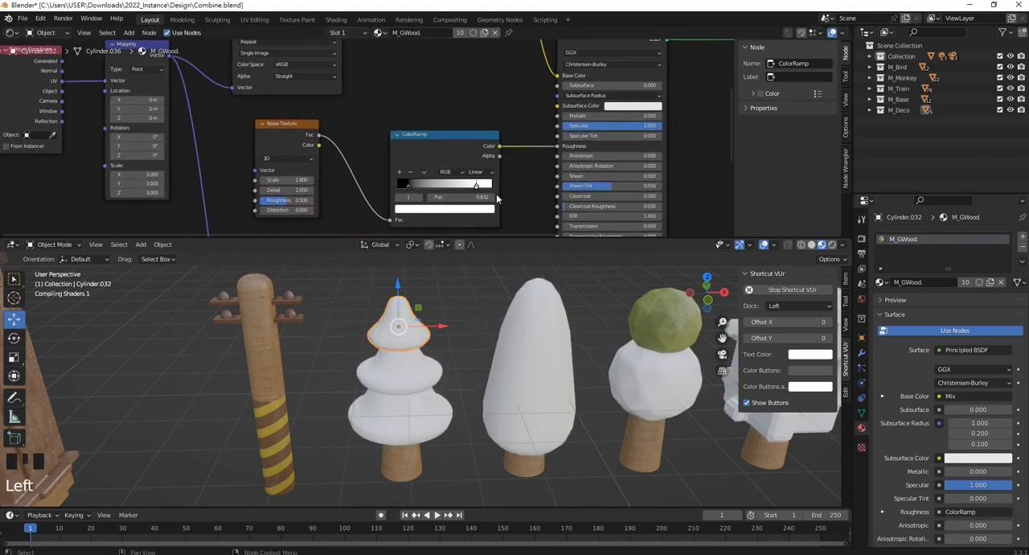
Set the black stop of M_GWood.'s roughness ColorRamp to position 0.250 and check the sheen on the trees.
{"action": "scroll", "coordinate": [482, 192], "scroll_direction": "up", "scroll_amount": 5}
{"action": "middle_click_drag", "start_coordinate": [482, 193], "coordinate": [405, 94]}
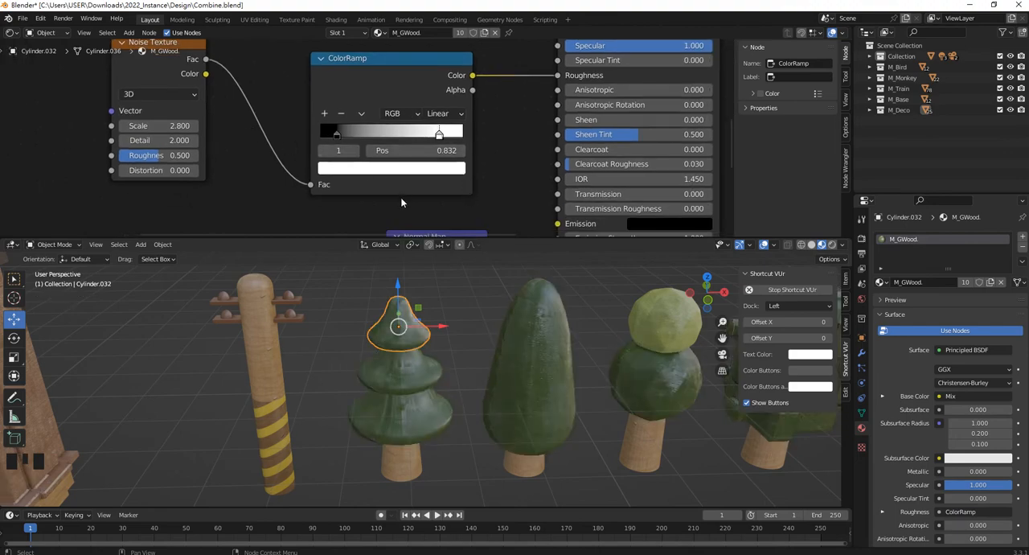
{"action": "scroll", "coordinate": [402, 201], "scroll_direction": "up", "scroll_amount": 3}
{"action": "scroll", "coordinate": [358, 144], "scroll_direction": "up", "scroll_amount": 1}
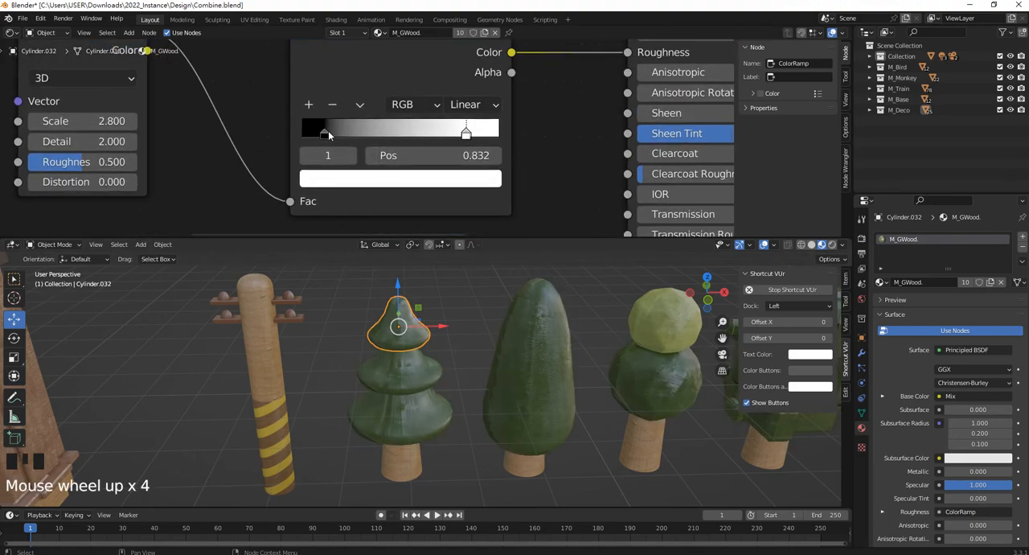
{"action": "middle_click_drag", "start_coordinate": [403, 254], "coordinate": [475, 345]}
{"action": "scroll", "coordinate": [398, 297], "scroll_direction": "up", "scroll_amount": 4}
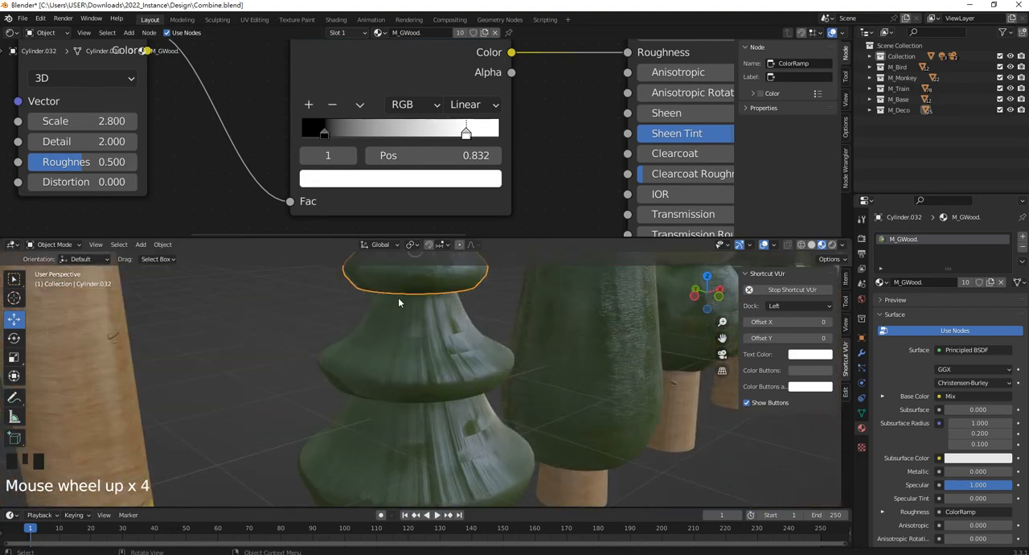
{"action": "left_click_drag", "start_coordinate": [325, 139], "coordinate": [356, 140]}
{"action": "scroll", "coordinate": [368, 302], "scroll_direction": "down", "scroll_amount": 4}
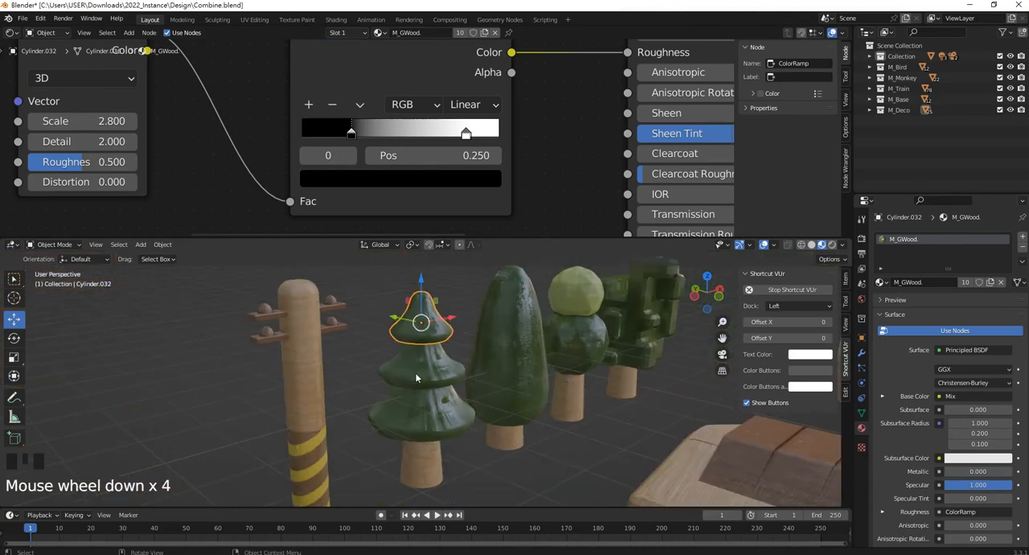
Unwrap the pine tree's whole middle tier with Smart UV Project at a 66° angle limit and zero island margin.
{"action": "middle_click_drag", "start_coordinate": [377, 338], "coordinate": [397, 378]}
{"action": "scroll", "coordinate": [401, 386], "scroll_direction": "up", "scroll_amount": 3}
{"action": "left_click", "coordinate": [401, 386]}
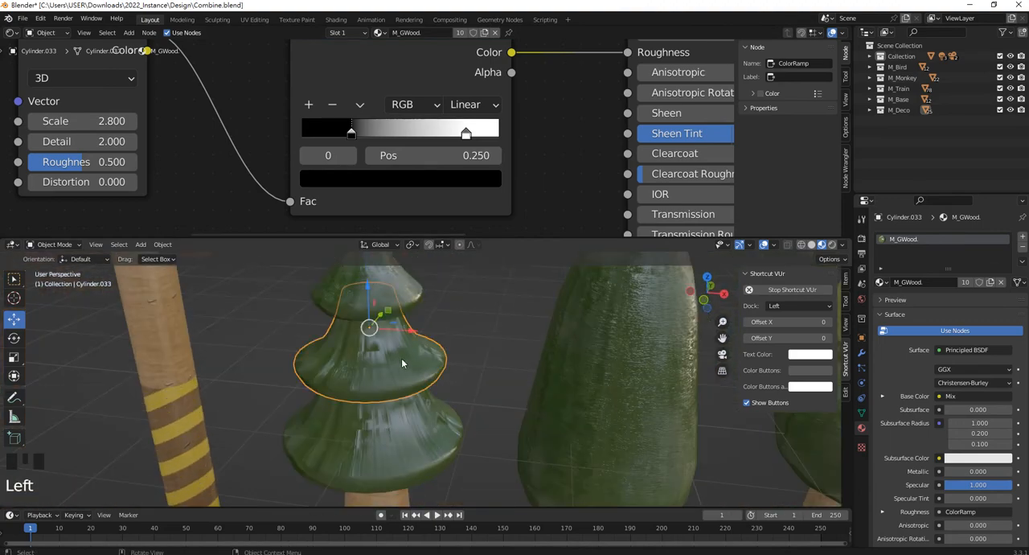
{"action": "scroll", "coordinate": [401, 358], "scroll_direction": "up", "scroll_amount": 3}
{"action": "scroll", "coordinate": [391, 432], "scroll_direction": "down", "scroll_amount": 2}
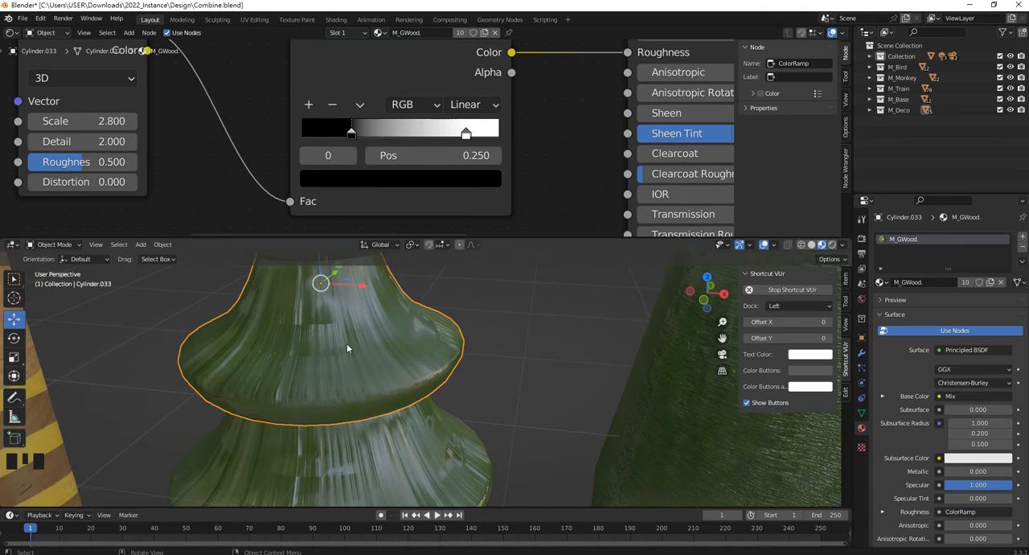
{"action": "key", "text": "Tab"}
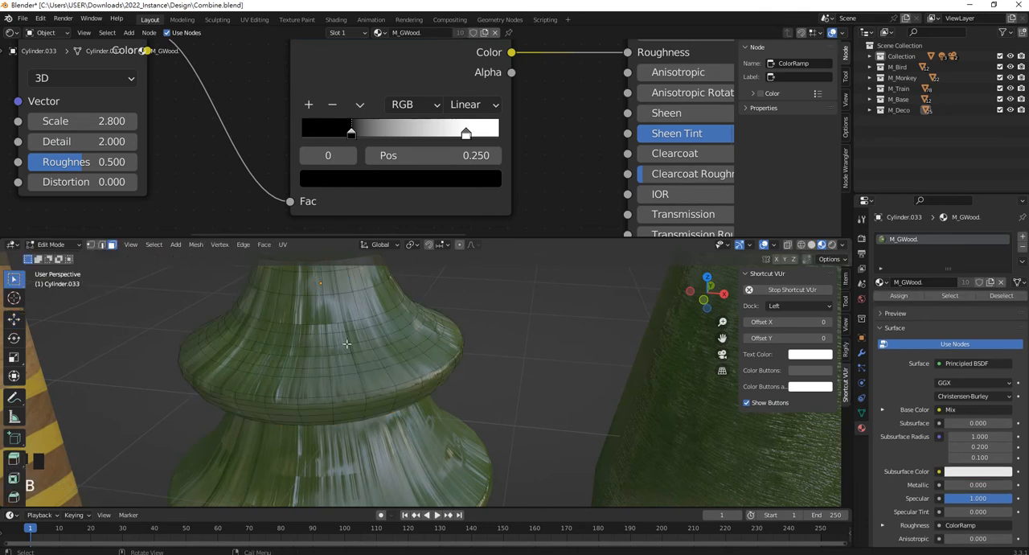
{"action": "key", "text": "l"}
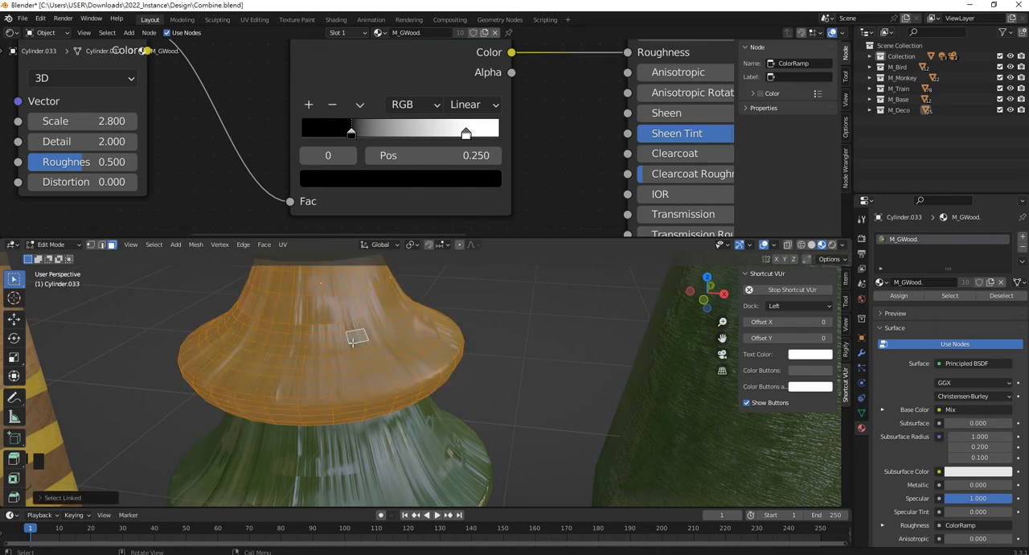
{"action": "key", "text": "u"}
{"action": "left_click", "coordinate": [354, 343]}
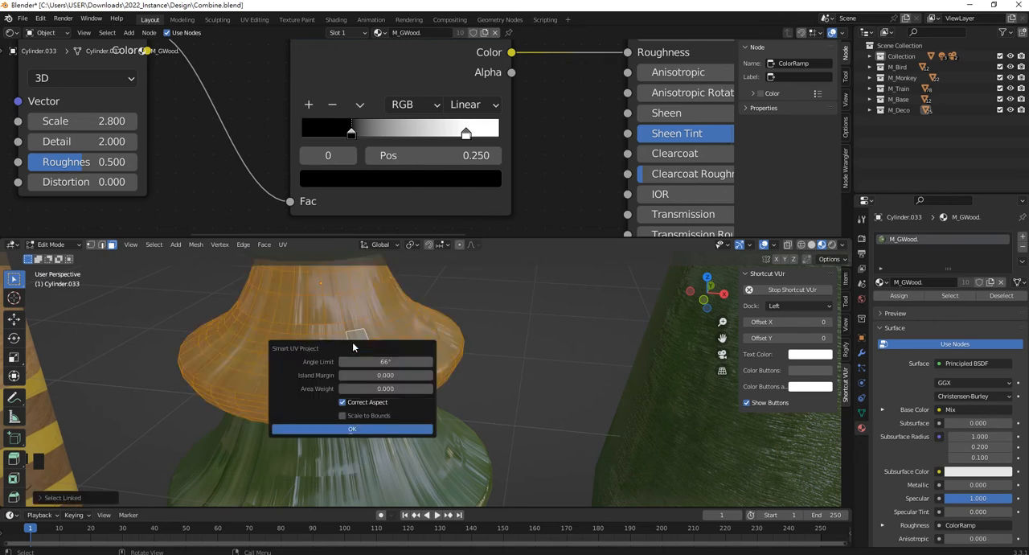
{"action": "left_click", "coordinate": [379, 429]}
{"action": "key", "text": "Tab"}
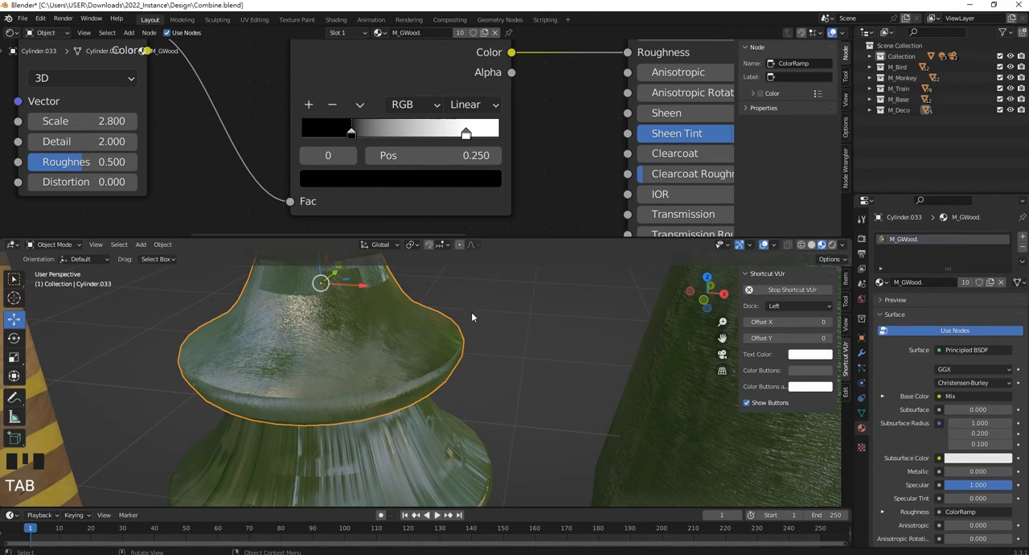
Remap the UVs of the pine tree's whole middle tier with Cylinder Projection.
{"action": "middle_click_drag", "start_coordinate": [472, 316], "coordinate": [380, 337]}
{"action": "scroll", "coordinate": [374, 359], "scroll_direction": "up", "scroll_amount": 3}
{"action": "left_click", "coordinate": [377, 337]}
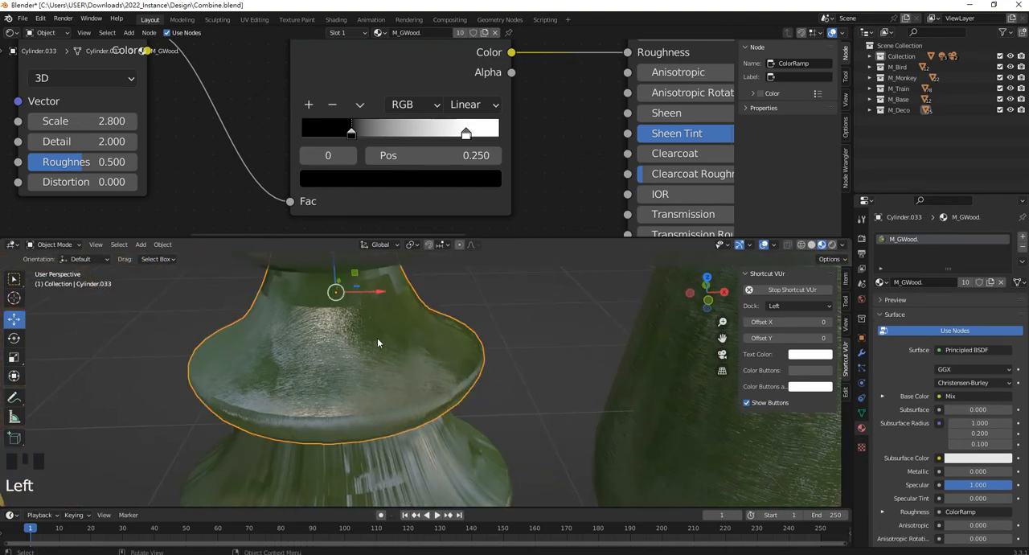
{"action": "key", "text": "Tab"}
{"action": "key", "text": "b"}
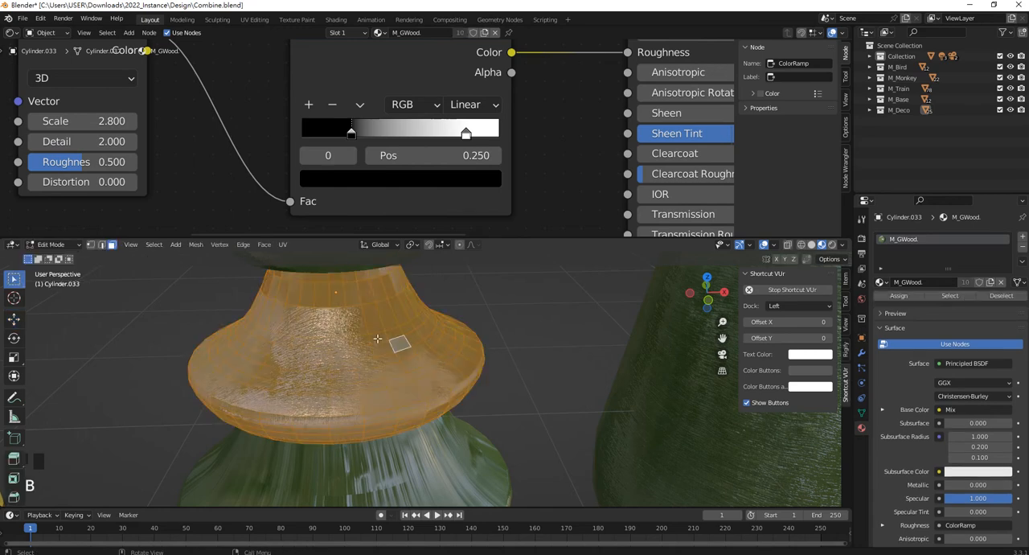
{"action": "key", "text": "u"}
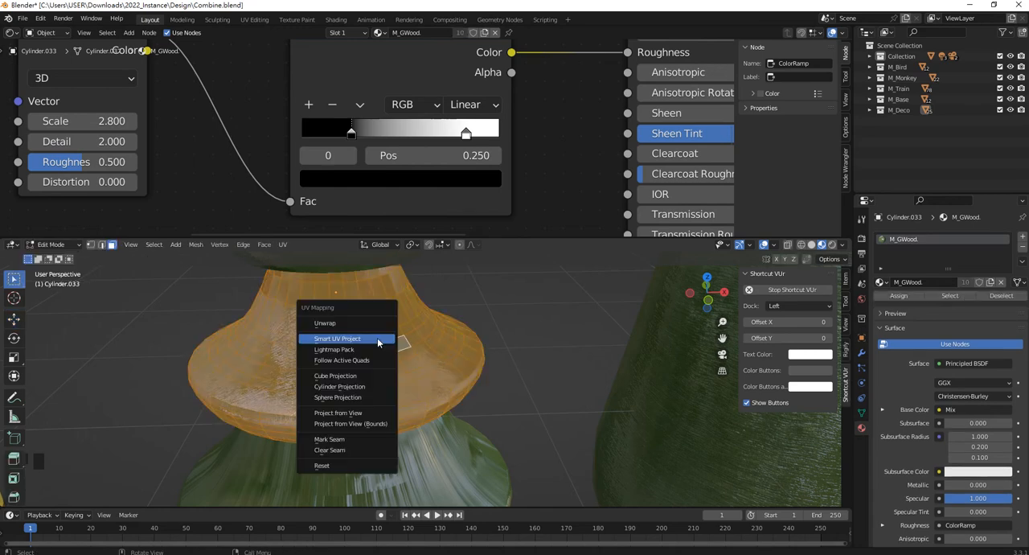
{"action": "left_click", "coordinate": [373, 387]}
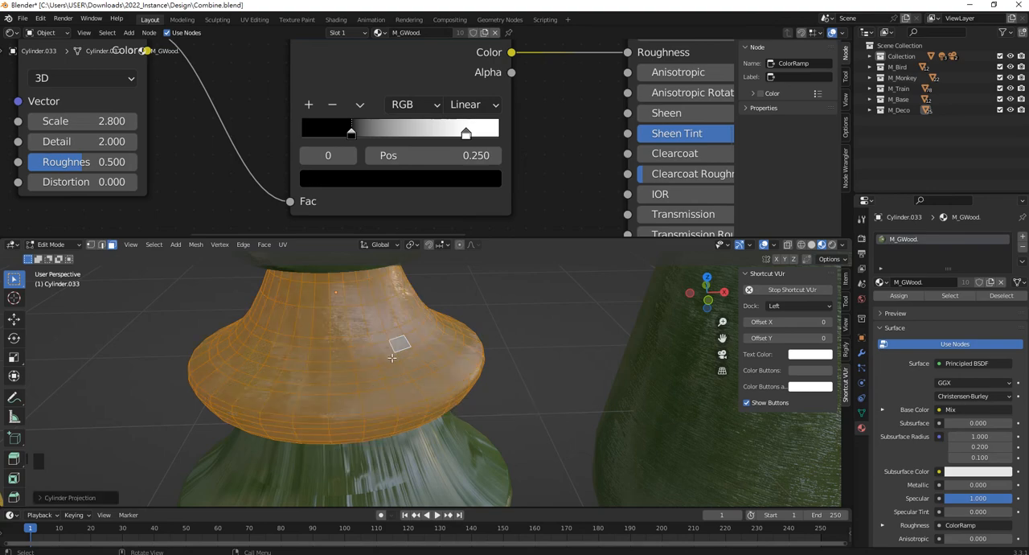
{"action": "key", "text": "Tab"}
Select all linked faces of the pine tree's lowest tier and unwrap them with Cylinder Projection.
{"action": "scroll", "coordinate": [399, 396], "scroll_direction": "down", "scroll_amount": 2}
{"action": "middle_click_drag", "start_coordinate": [399, 396], "coordinate": [418, 384], "text": "shift"}
{"action": "left_click", "coordinate": [389, 377]}
{"action": "key", "text": "Tab"}
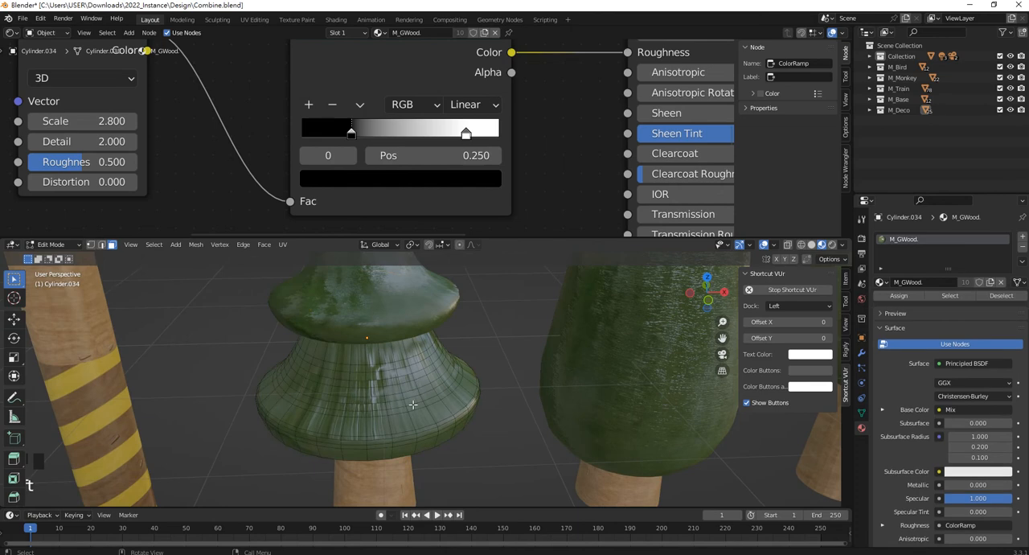
{"action": "key", "text": "u"}
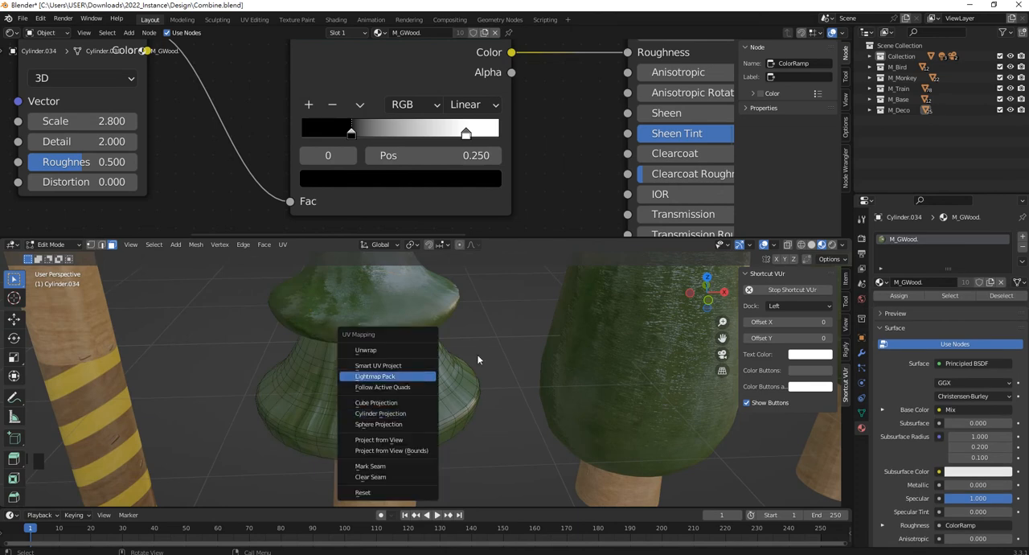
{"action": "left_click", "coordinate": [418, 377]}
{"action": "key", "text": "l"}
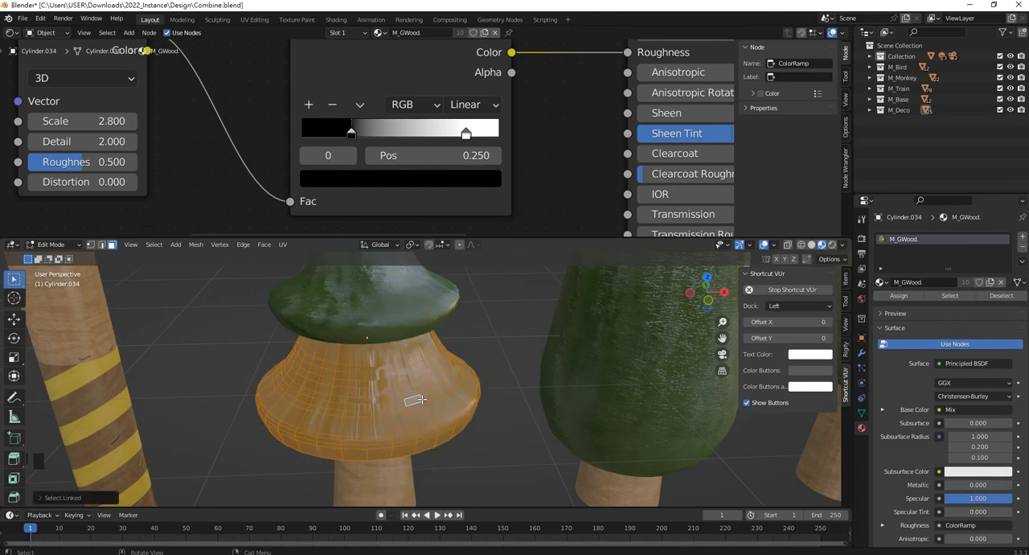
{"action": "key", "text": "u"}
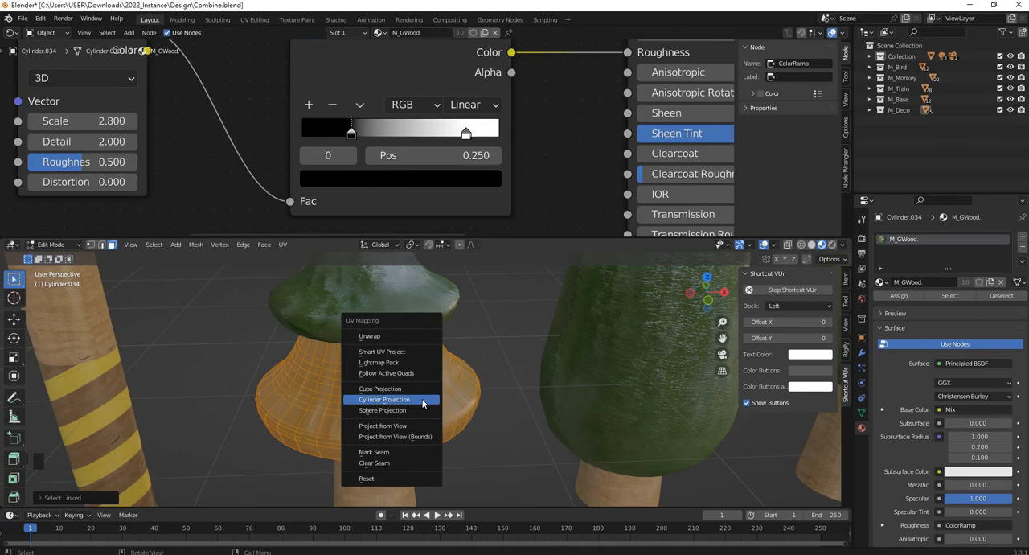
{"action": "left_click", "coordinate": [402, 399]}
{"action": "key", "text": "Tab"}
Examine the wood grain and sheen on the pine, tall rounded and two-ball trees.
{"action": "middle_click_drag", "start_coordinate": [498, 332], "coordinate": [359, 301], "text": "shift"}
{"action": "left_click", "coordinate": [359, 301]}
{"action": "middle_click_drag", "start_coordinate": [389, 348], "coordinate": [287, 424]}
{"action": "left_click", "coordinate": [376, 374]}
{"action": "scroll", "coordinate": [378, 370], "scroll_direction": "down", "scroll_amount": 4}
{"action": "left_click", "coordinate": [471, 369]}
{"action": "middle_click_drag", "start_coordinate": [471, 369], "coordinate": [334, 386], "text": "shift"}
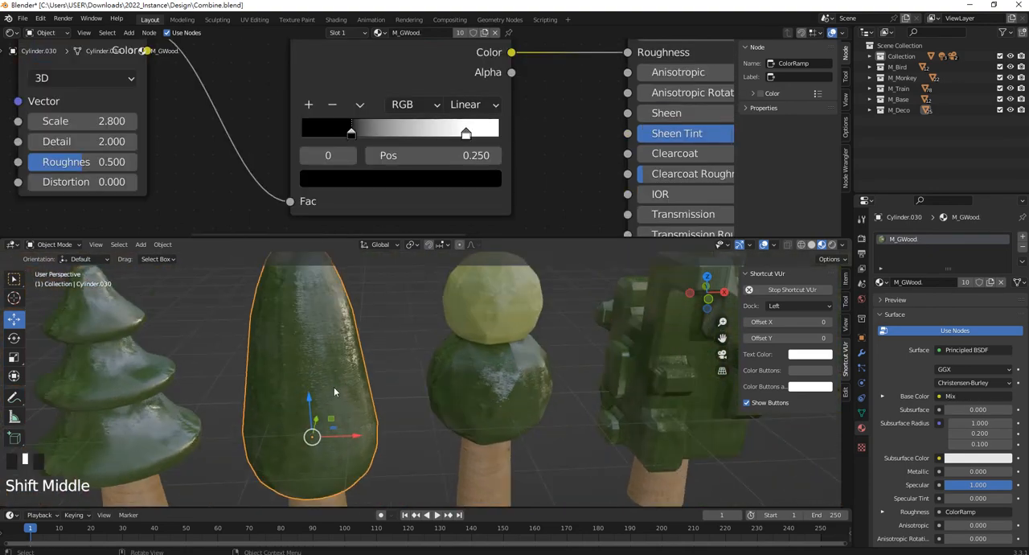
{"action": "left_click", "coordinate": [460, 364]}
{"action": "middle_click_drag", "start_coordinate": [459, 364], "coordinate": [361, 335], "text": "shift"}
{"action": "left_click", "coordinate": [360, 336]}
{"action": "scroll", "coordinate": [363, 327], "scroll_direction": "up", "scroll_amount": 2}
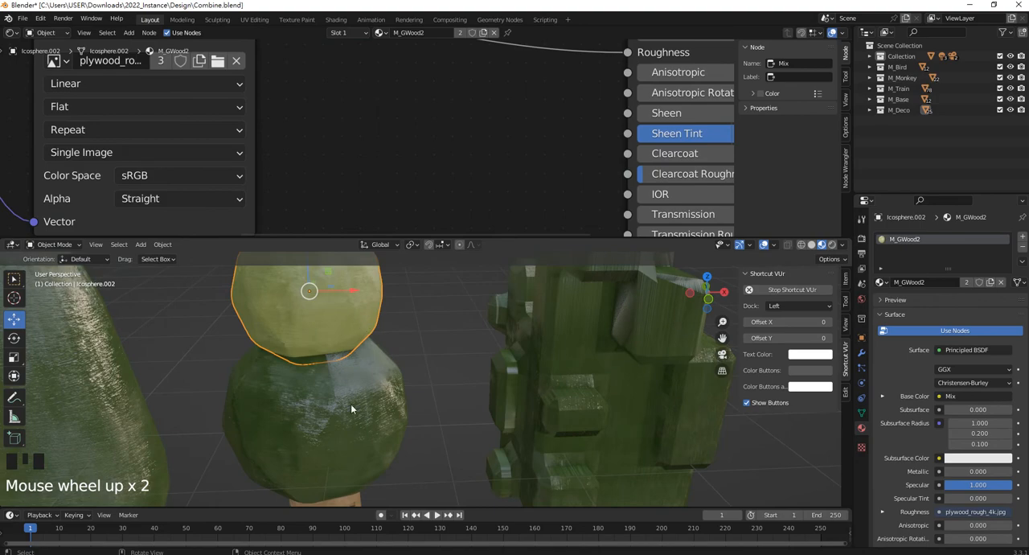
{"action": "left_click", "coordinate": [349, 427]}
{"action": "scroll", "coordinate": [350, 427], "scroll_direction": "down", "scroll_amount": 3}
Try to copy the Noise Texture and ColorRamp nodes from the tall rounded tree's M_GWood. material.
{"action": "left_click", "coordinate": [242, 328]}
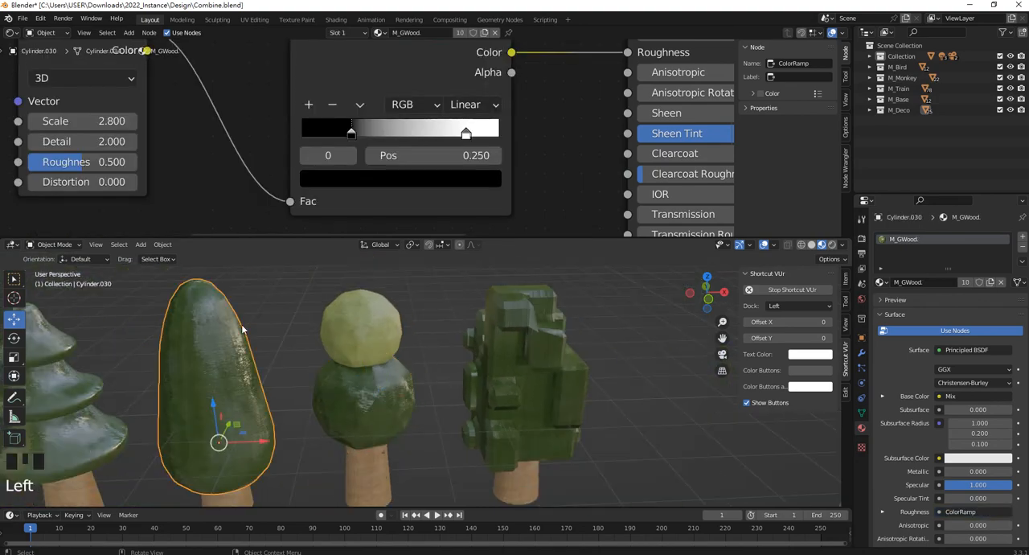
{"action": "middle_click_drag", "start_coordinate": [242, 328], "coordinate": [362, 422], "text": "shift"}
{"action": "scroll", "coordinate": [457, 152], "scroll_direction": "down", "scroll_amount": 11}
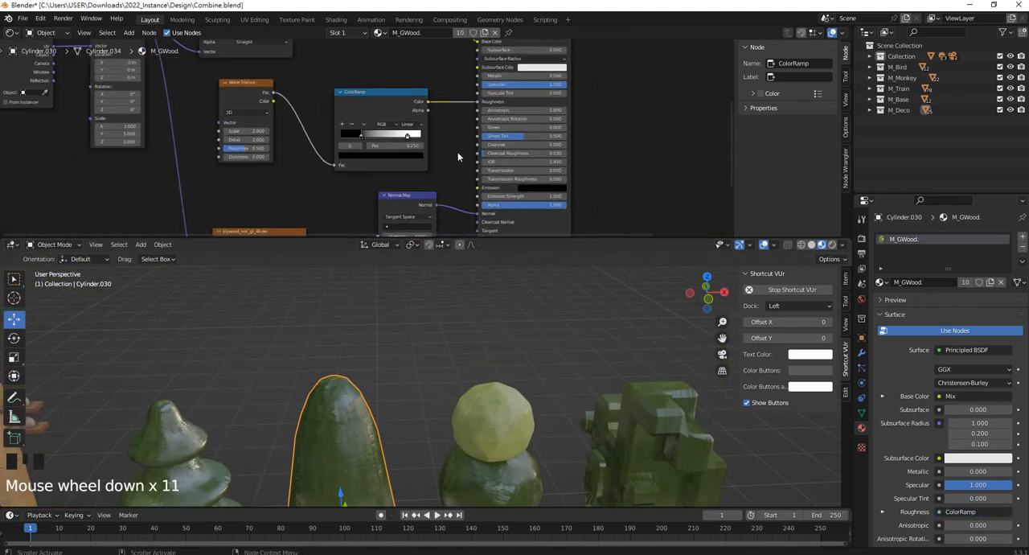
{"action": "left_click_drag", "start_coordinate": [457, 152], "coordinate": [217, 80]}
{"action": "key", "text": "ctrl+c"}
Delete the plywood_rough_4k.jpg texture node from the M_GWood2 material of the two-ball tree's light green ball.
{"action": "left_click", "coordinate": [490, 422]}
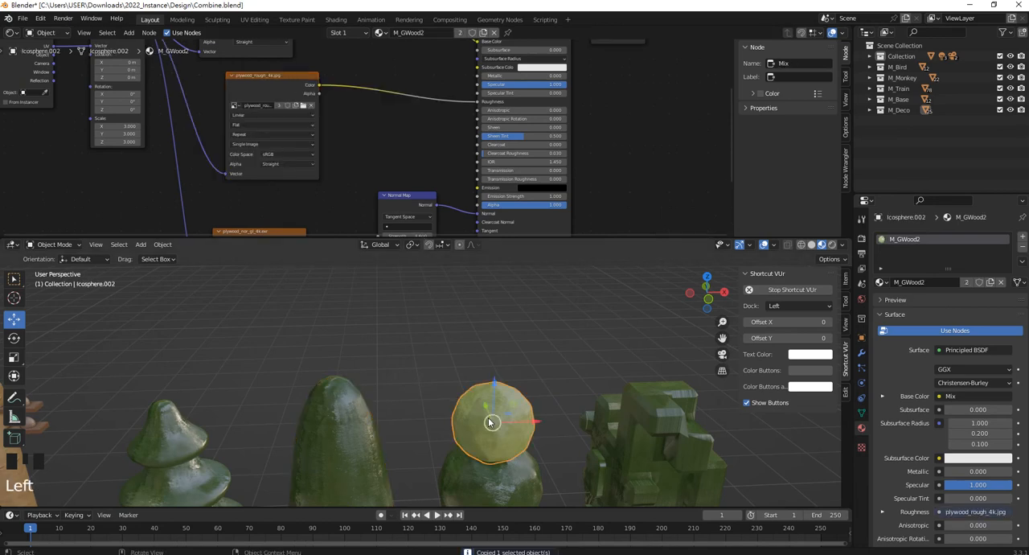
{"action": "middle_click_drag", "start_coordinate": [490, 422], "coordinate": [460, 410], "text": "shift"}
{"action": "middle_click_drag", "start_coordinate": [349, 123], "coordinate": [427, 180]}
{"action": "left_click_drag", "start_coordinate": [421, 185], "coordinate": [361, 126]}
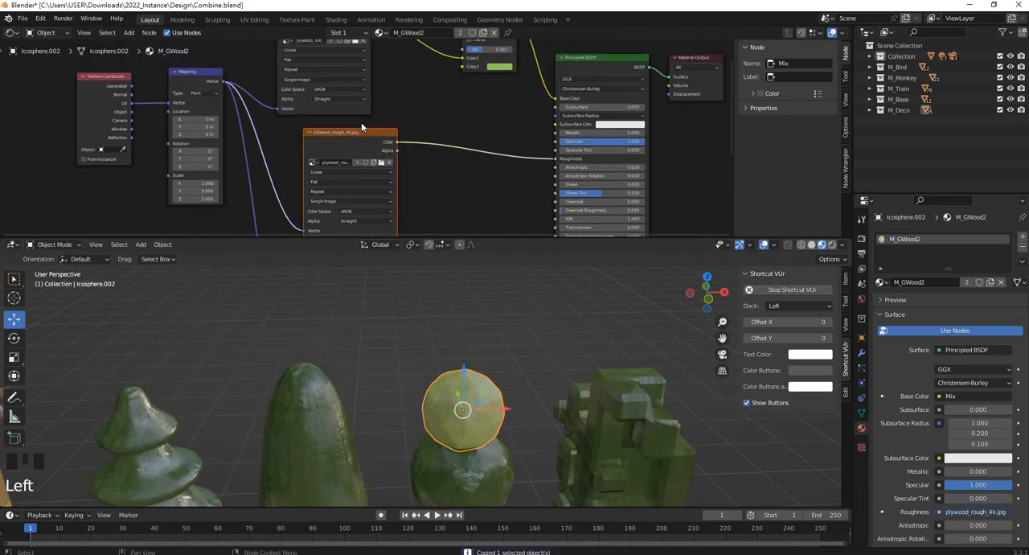
{"action": "key", "text": "Delete"}
Paste the Noise Texture and ColorRamp nodes into M_GWood2 and link the ColorRamp's Color to Roughness.
{"action": "key", "text": "ctrl+v"}
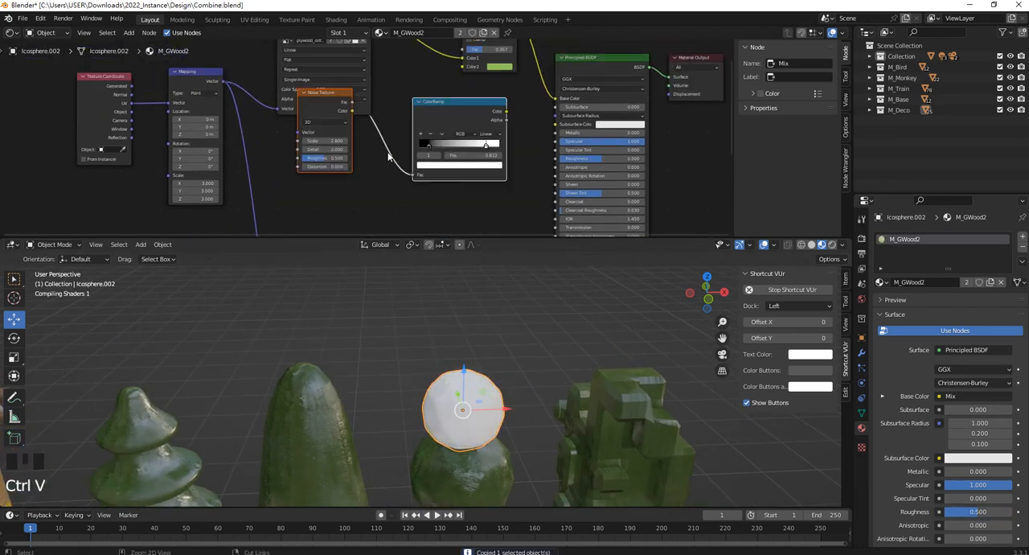
{"action": "left_click_drag", "start_coordinate": [432, 118], "coordinate": [423, 173]}
{"action": "scroll", "coordinate": [515, 175], "scroll_direction": "up", "scroll_amount": 1}
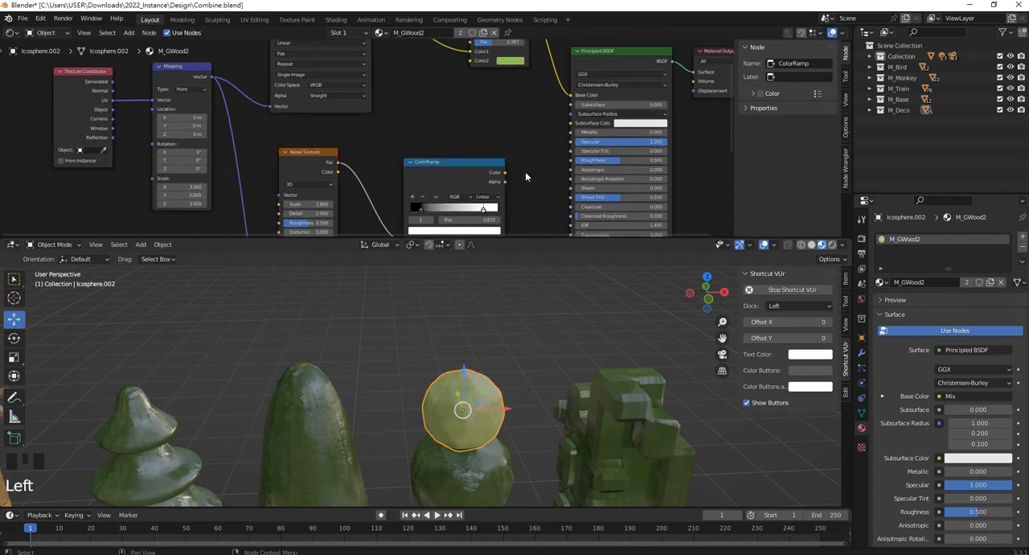
{"action": "left_click_drag", "start_coordinate": [506, 173], "coordinate": [568, 165]}
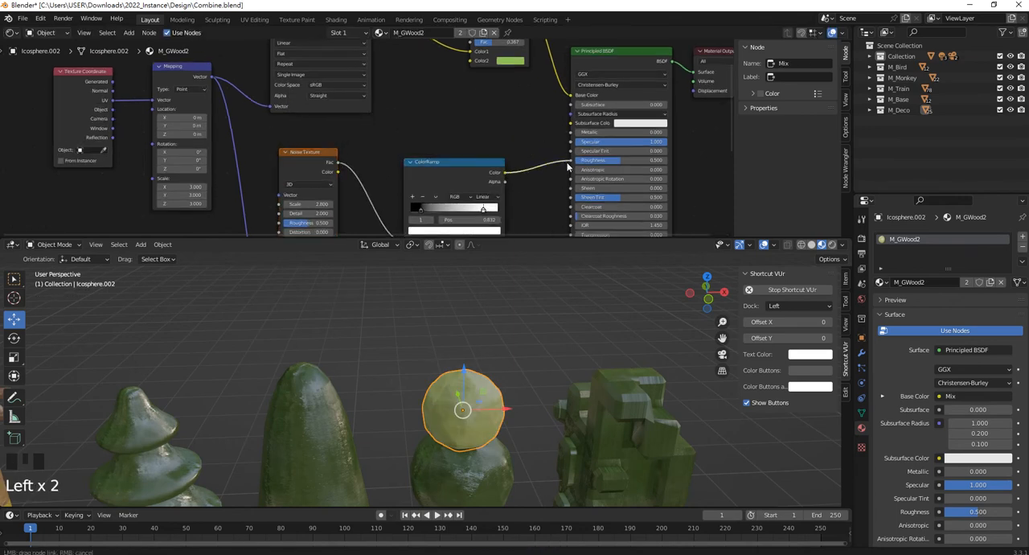
{"action": "left_click", "coordinate": [482, 123]}
{"action": "scroll", "coordinate": [483, 125], "scroll_direction": "down", "scroll_amount": 4}
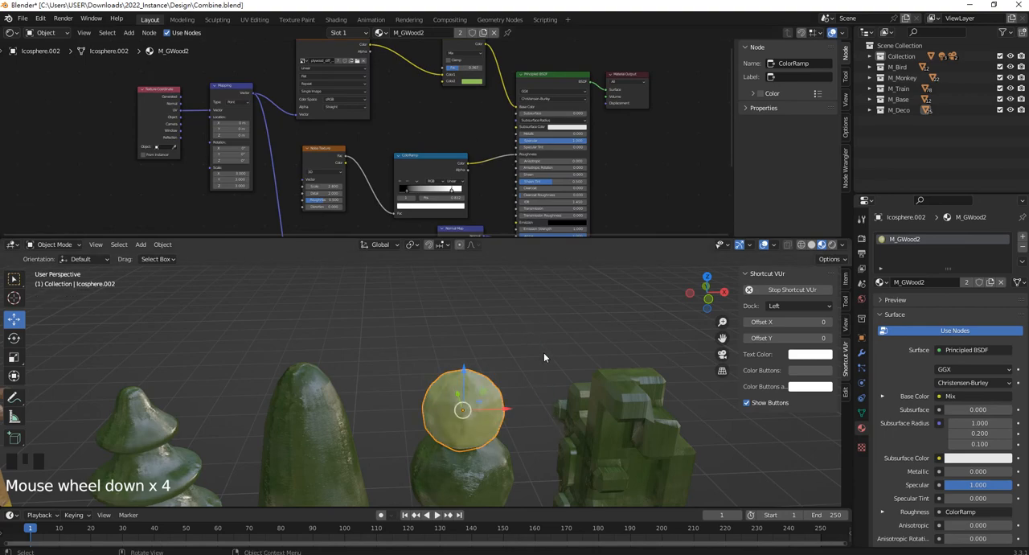
Select all linked faces of the blocky tree's foliage and unwrap them with Cube Projection.
{"action": "middle_click_drag", "start_coordinate": [574, 365], "coordinate": [435, 405], "text": "shift"}
{"action": "scroll", "coordinate": [483, 366], "scroll_direction": "up", "scroll_amount": 4}
{"action": "left_click", "coordinate": [494, 350]}
{"action": "scroll", "coordinate": [486, 346], "scroll_direction": "down", "scroll_amount": 1}
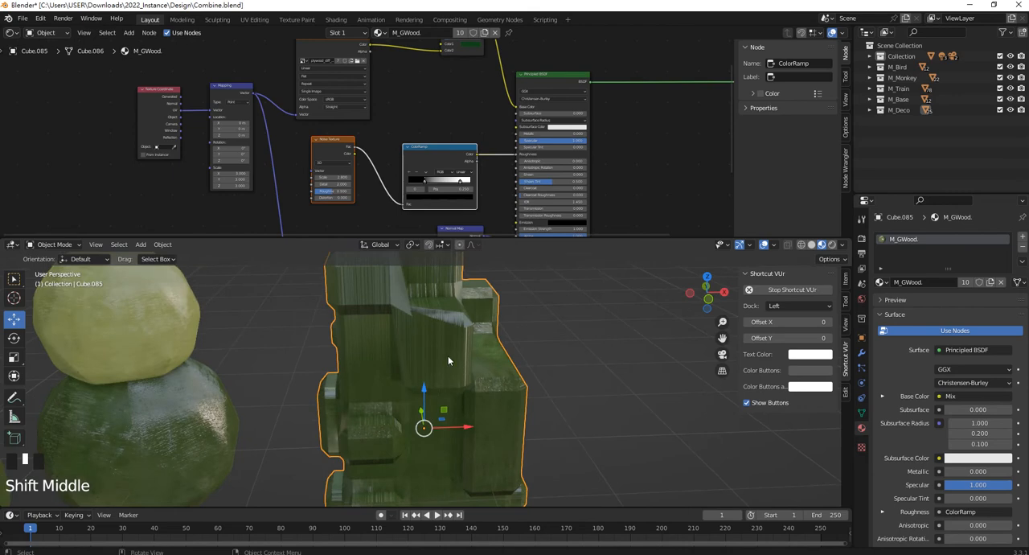
{"action": "scroll", "coordinate": [447, 356], "scroll_direction": "down", "scroll_amount": 1}
{"action": "key", "text": "Tab"}
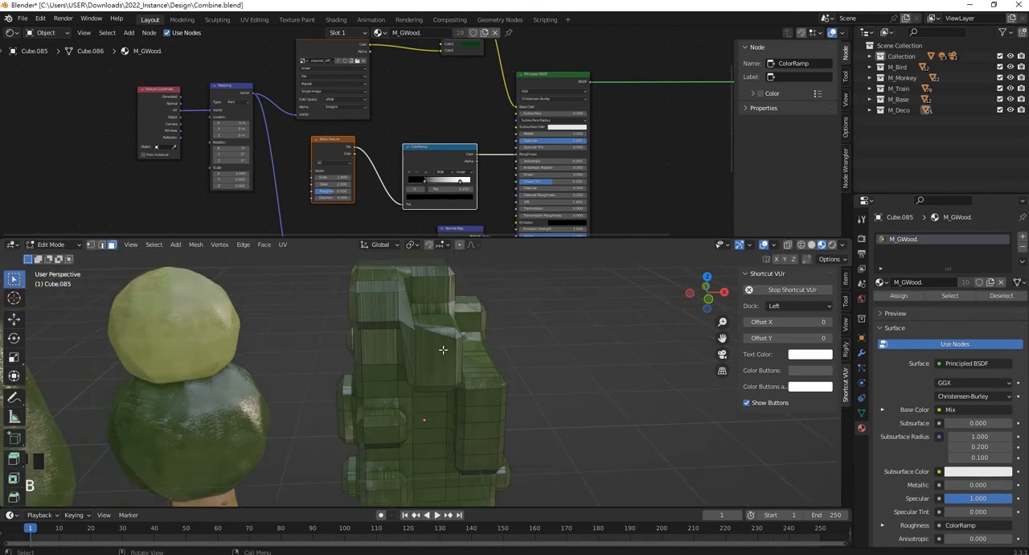
{"action": "left_click", "coordinate": [434, 353]}
{"action": "key", "text": "ctrl+l"}
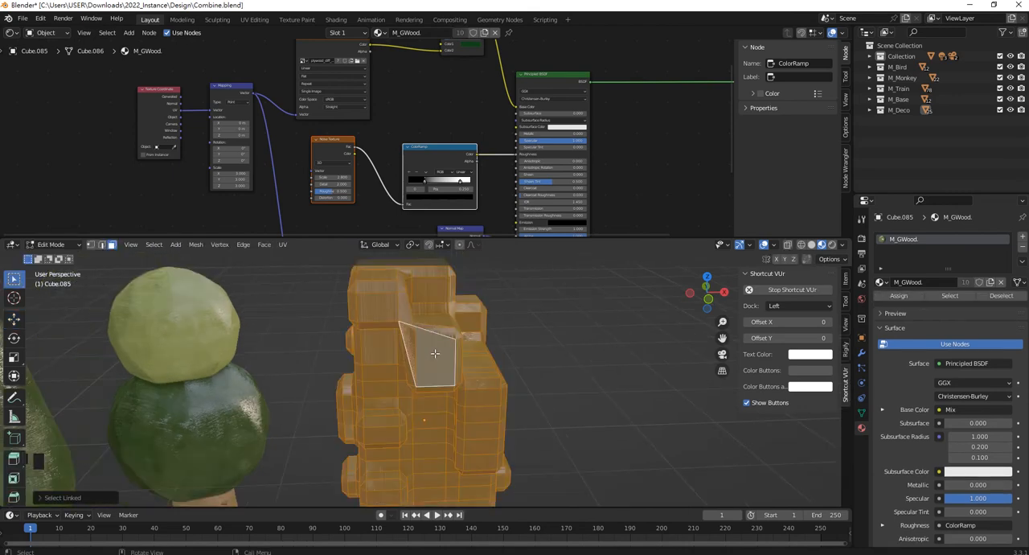
{"action": "key", "text": "u"}
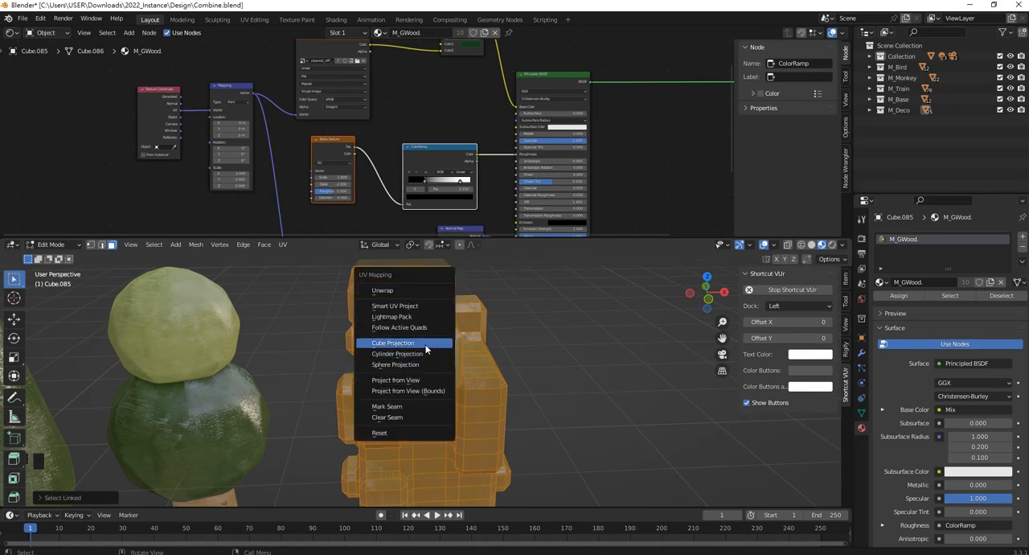
{"action": "left_click", "coordinate": [426, 343]}
{"action": "key", "text": "Tab"}
{"action": "left_click", "coordinate": [522, 356]}
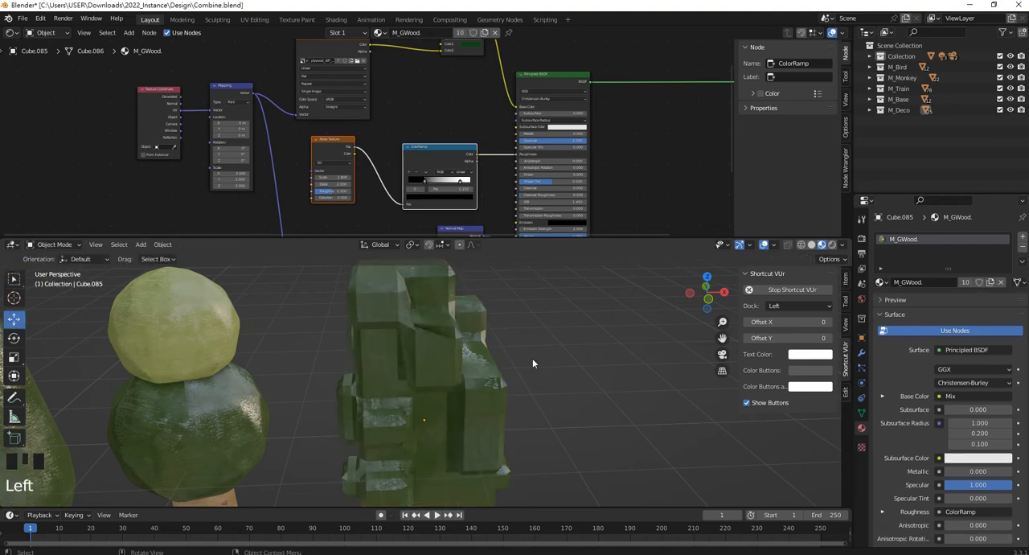
Examine the blocky tree's new mapping and the wood surfaces around the round base's ON/OFF switch.
{"action": "middle_click_drag", "start_coordinate": [532, 358], "coordinate": [505, 345]}
{"action": "scroll", "coordinate": [488, 365], "scroll_direction": "down", "scroll_amount": 3}
{"action": "scroll", "coordinate": [414, 362], "scroll_direction": "up", "scroll_amount": 2}
{"action": "middle_click_drag", "start_coordinate": [415, 361], "coordinate": [425, 279], "text": "shift"}
{"action": "scroll", "coordinate": [495, 349], "scroll_direction": "down", "scroll_amount": 2}
{"action": "scroll", "coordinate": [448, 385], "scroll_direction": "up", "scroll_amount": 4}
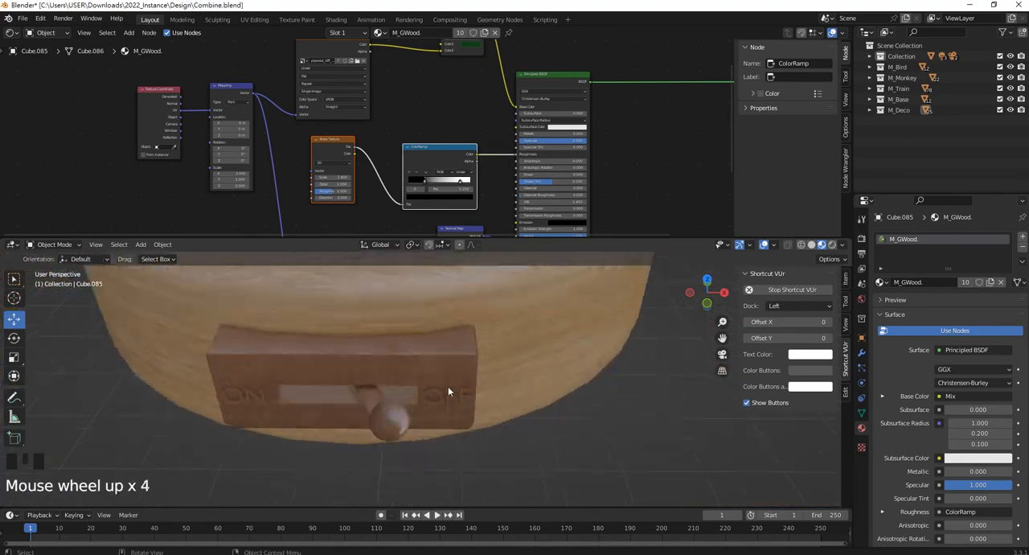
{"action": "scroll", "coordinate": [428, 366], "scroll_direction": "down", "scroll_amount": 2}
{"action": "middle_click_drag", "start_coordinate": [429, 366], "coordinate": [466, 346], "text": "shift"}
{"action": "scroll", "coordinate": [470, 347], "scroll_direction": "up", "scroll_amount": 2}
Select all linked faces of the round light-wood base and unwrap them with Cube Projection.
{"action": "left_click", "coordinate": [472, 348]}
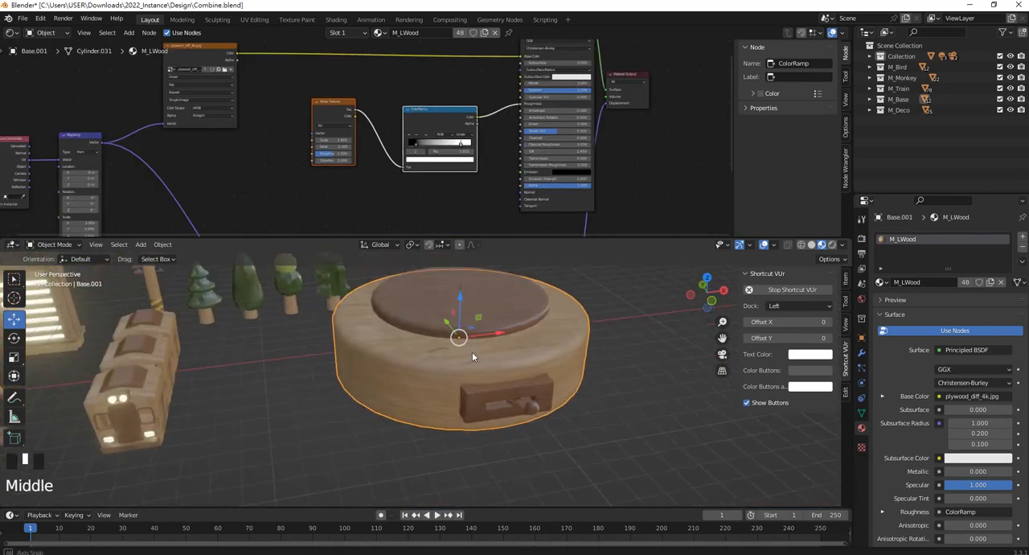
{"action": "scroll", "coordinate": [499, 357], "scroll_direction": "up", "scroll_amount": 3}
{"action": "middle_click_drag", "start_coordinate": [558, 344], "coordinate": [493, 360]}
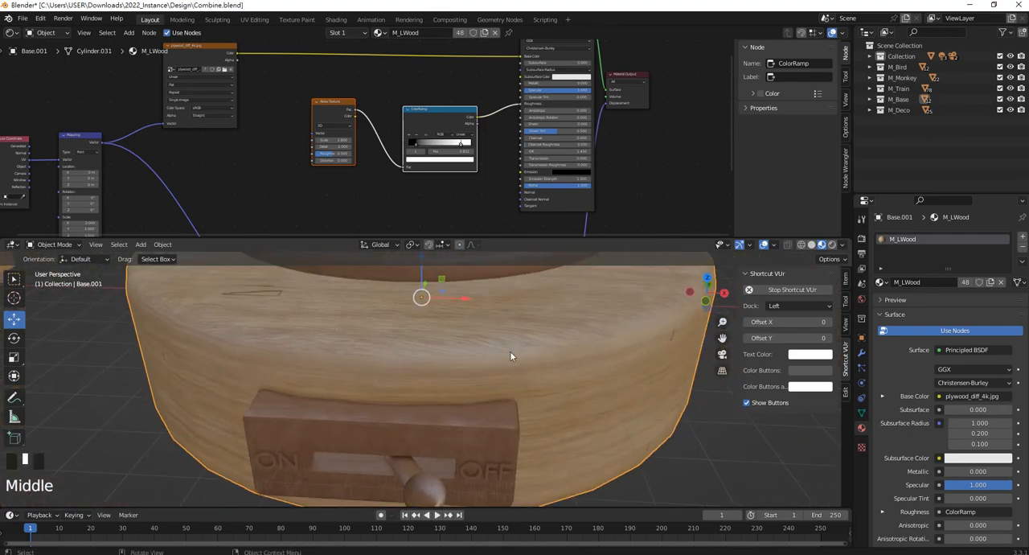
{"action": "key", "text": "Tab"}
{"action": "left_click", "coordinate": [505, 364]}
{"action": "key", "text": "ctrl+l"}
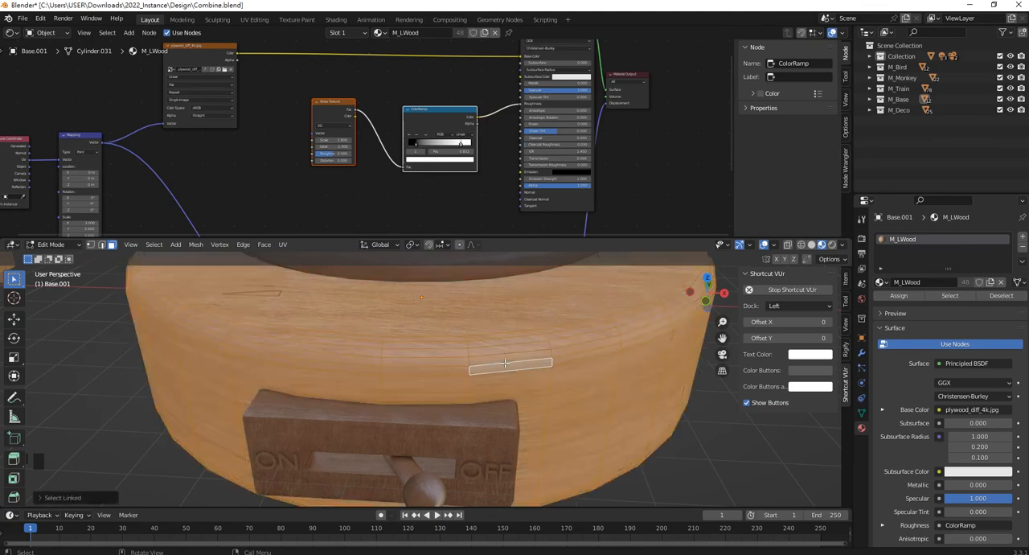
{"action": "key", "text": "u"}
{"action": "left_click", "coordinate": [504, 363]}
{"action": "key", "text": "Tab"}
Check the base's new mapping and unwrap the dark round plate on top of it with Cube Projection.
{"action": "middle_click_drag", "start_coordinate": [565, 371], "coordinate": [508, 333]}
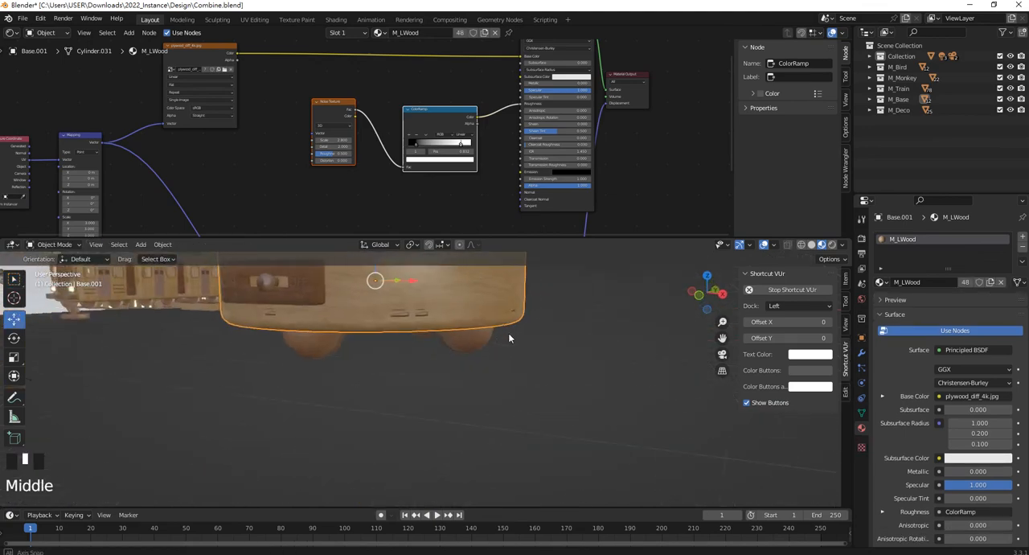
{"action": "scroll", "coordinate": [415, 291], "scroll_direction": "up", "scroll_amount": 2}
{"action": "middle_click_drag", "start_coordinate": [415, 291], "coordinate": [461, 338], "text": "shift"}
{"action": "scroll", "coordinate": [395, 392], "scroll_direction": "down", "scroll_amount": 2}
{"action": "scroll", "coordinate": [361, 161], "scroll_direction": "down", "scroll_amount": 3}
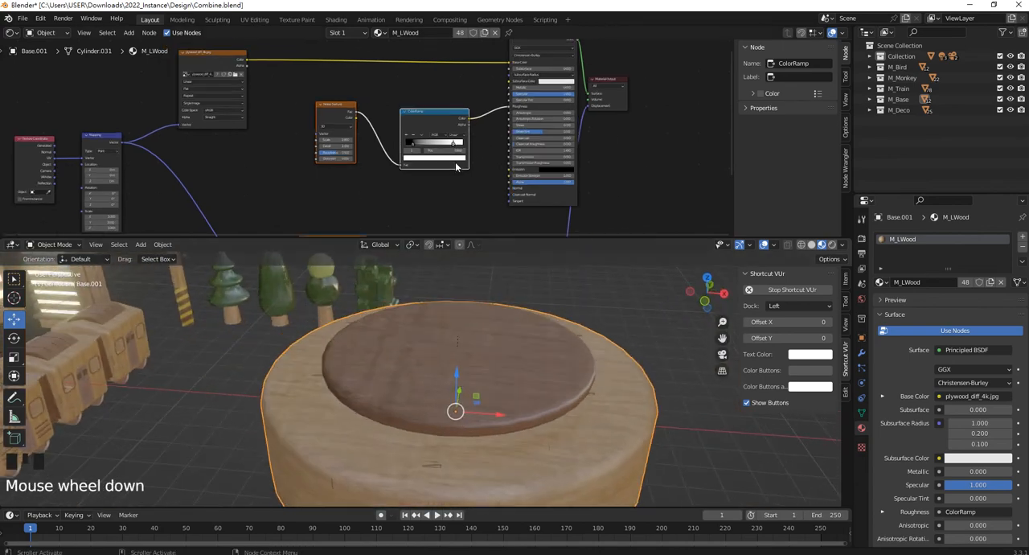
{"action": "left_click", "coordinate": [480, 388]}
{"action": "scroll", "coordinate": [489, 336], "scroll_direction": "up", "scroll_amount": 3}
{"action": "scroll", "coordinate": [490, 342], "scroll_direction": "up", "scroll_amount": 1}
{"action": "key", "text": "Tab"}
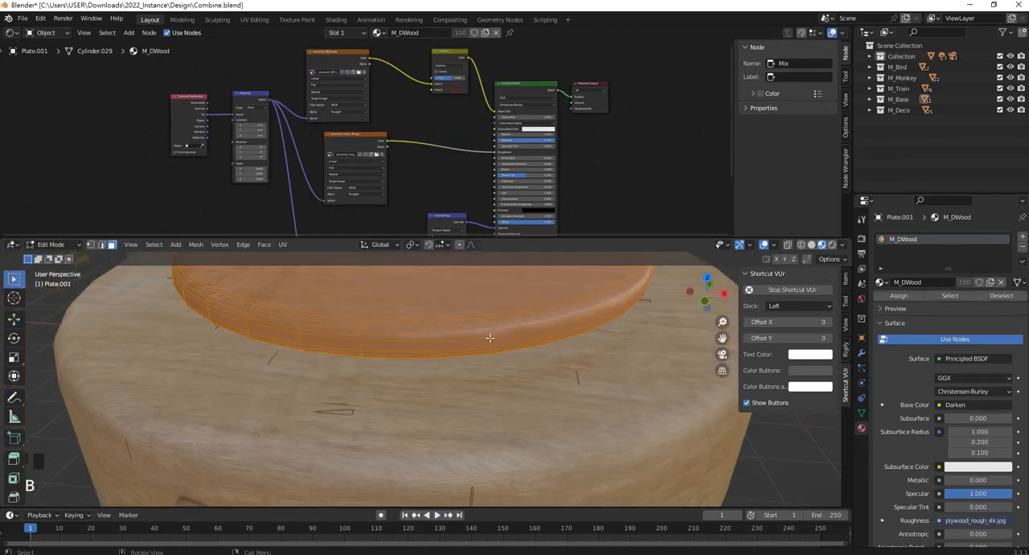
{"action": "key", "text": "b"}
{"action": "key", "text": "u"}
{"action": "left_click", "coordinate": [479, 309]}
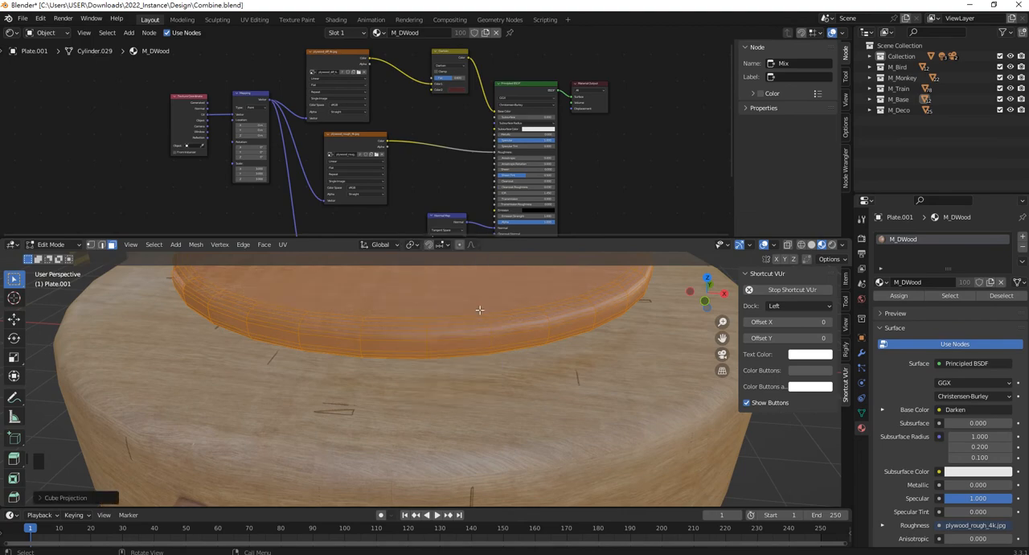
{"action": "key", "text": "Tab"}
Delete the plywood_rough_4k.jpg texture node from the round plate's M_DWood material.
{"action": "scroll", "coordinate": [367, 147], "scroll_direction": "up", "scroll_amount": 2}
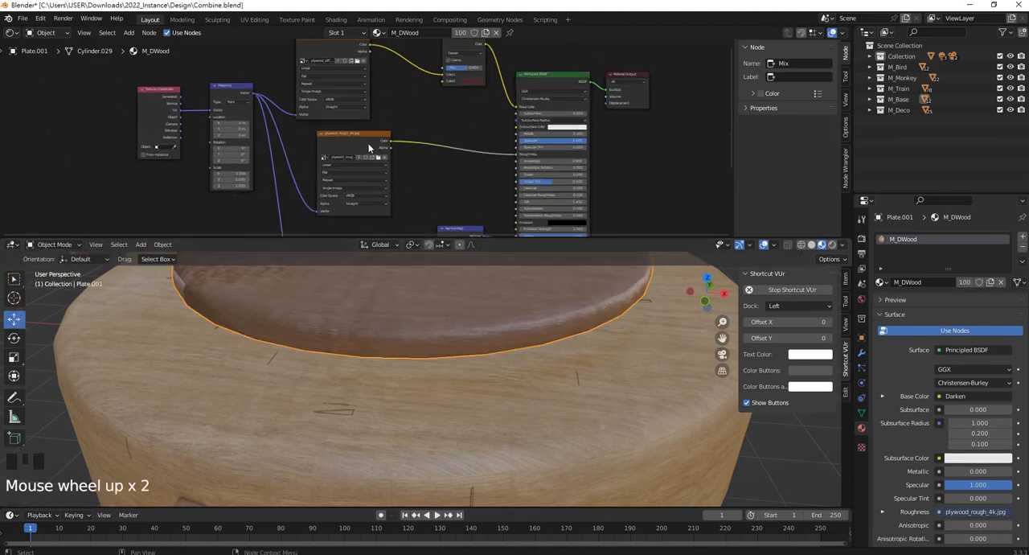
{"action": "left_click", "coordinate": [885, 280]}
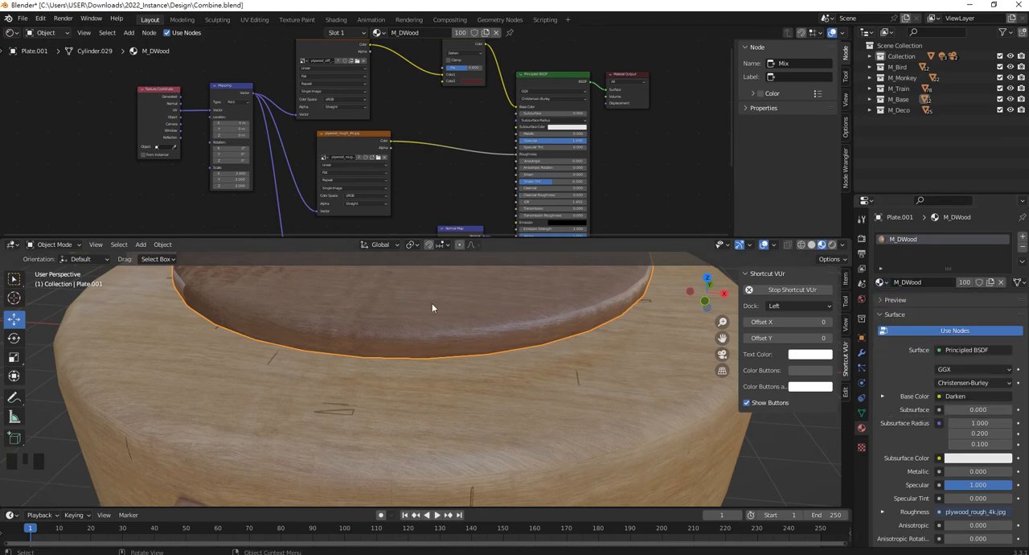
{"action": "left_click", "coordinate": [361, 136]}
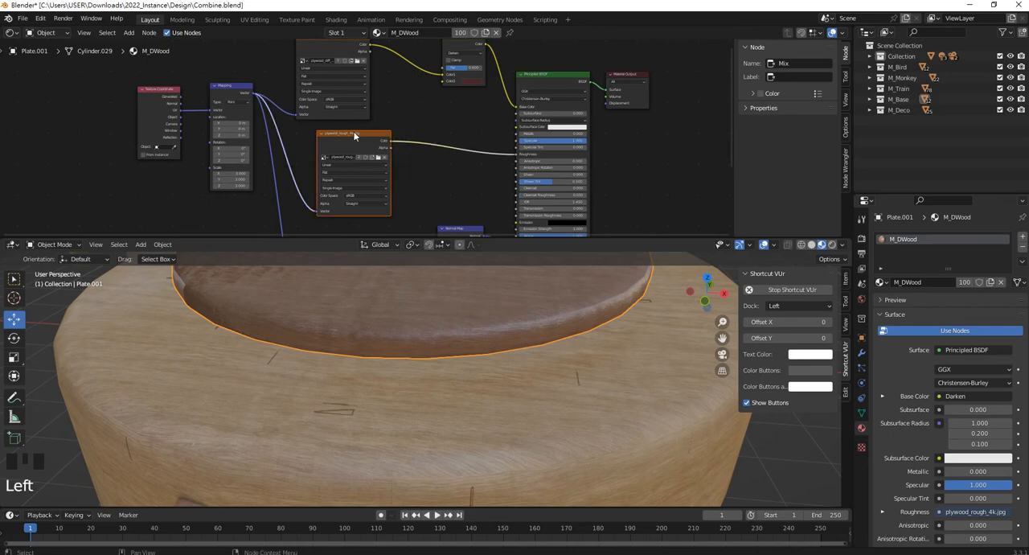
{"action": "key", "text": "Delete"}
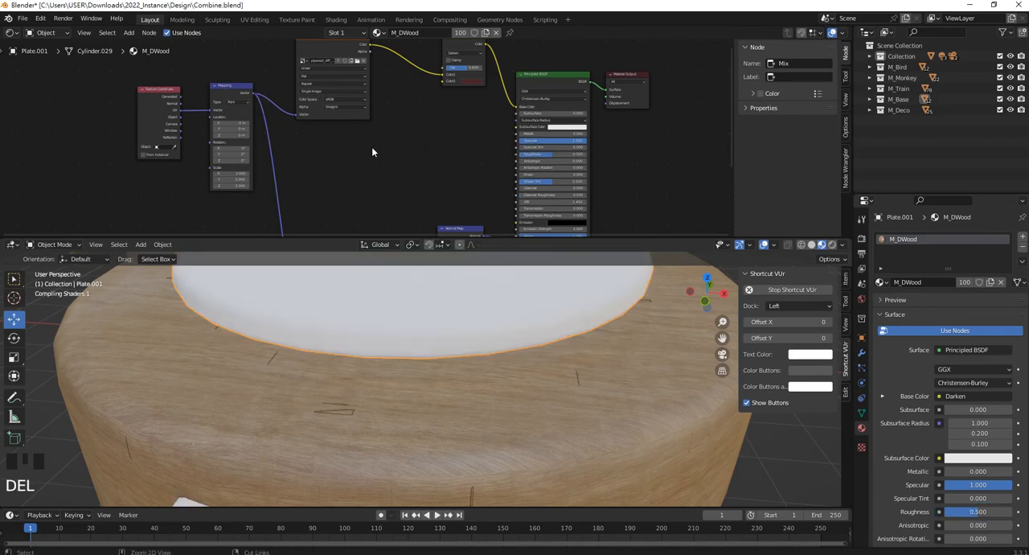
Paste the Noise Texture and ColorRamp nodes into M_DWood and connect the ramp's Color output to the Principled BSDF Roughness.
{"action": "key", "text": "ctrl+v"}
{"action": "left_click", "coordinate": [394, 142]}
{"action": "scroll", "coordinate": [393, 142], "scroll_direction": "up", "scroll_amount": 4}
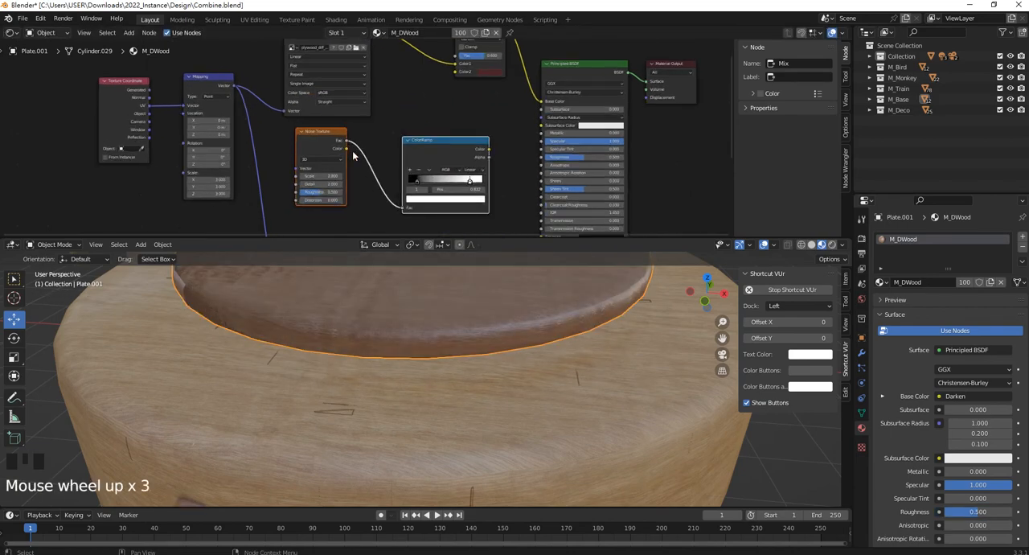
{"action": "mouse_move", "coordinate": [441, 144]}
{"action": "left_mouse_down"}
{"action": "mouse_move", "coordinate": [432, 130]}
{"action": "mouse_move", "coordinate": [430, 149]}
{"action": "left_mouse_up"}
{"action": "left_click", "coordinate": [463, 129]}
{"action": "left_click_drag", "start_coordinate": [523, 158], "coordinate": [605, 164]}
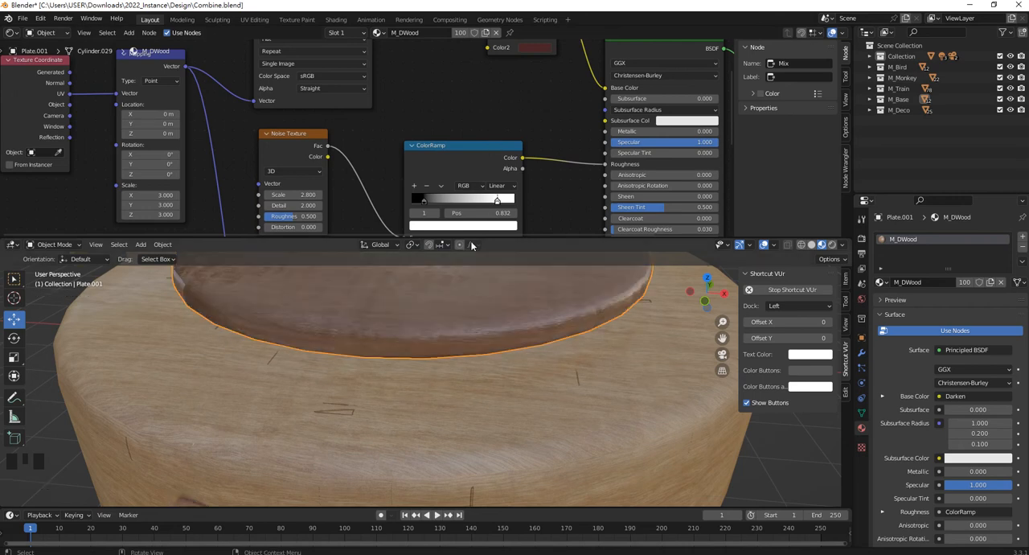
Set the ColorRamp's black stop position to about 0.341 and check the dark plate's surface.
{"action": "left_click", "coordinate": [431, 202]}
{"action": "left_click_drag", "start_coordinate": [431, 201], "coordinate": [448, 199]}
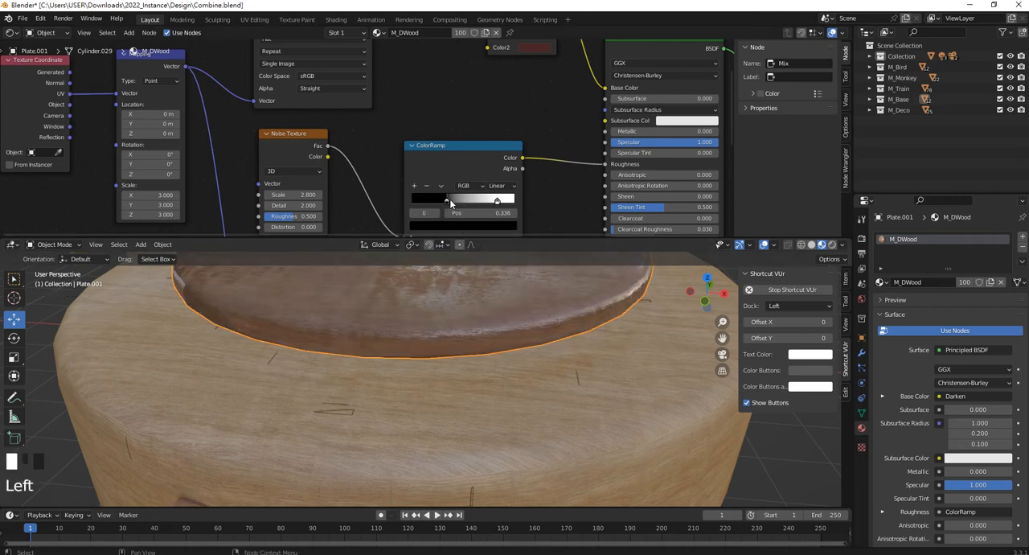
{"action": "middle_click_drag", "start_coordinate": [471, 319], "coordinate": [471, 368], "text": "shift"}
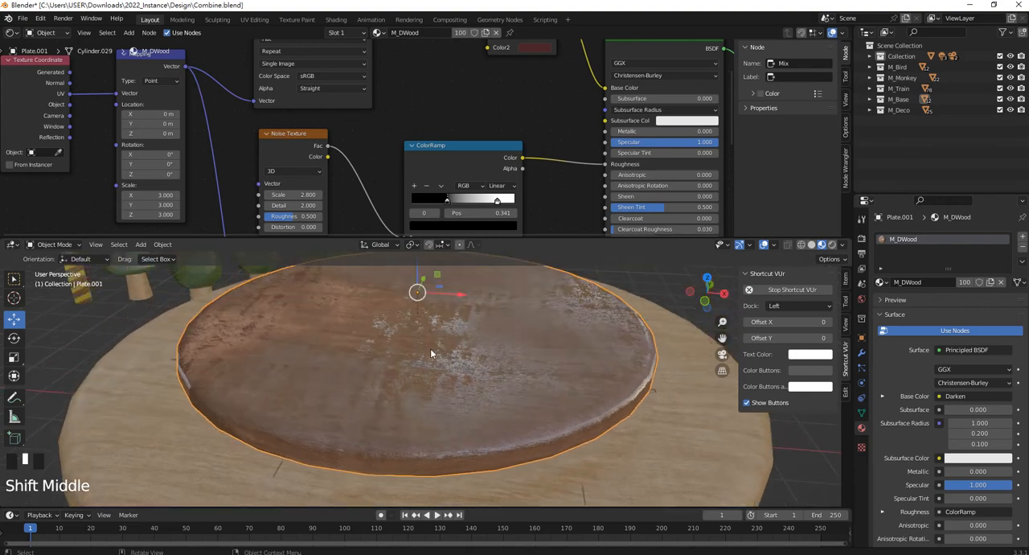
{"action": "scroll", "coordinate": [475, 362], "scroll_direction": "down", "scroll_amount": 2}
{"action": "middle_click_drag", "start_coordinate": [489, 438], "coordinate": [468, 357], "text": "shift"}
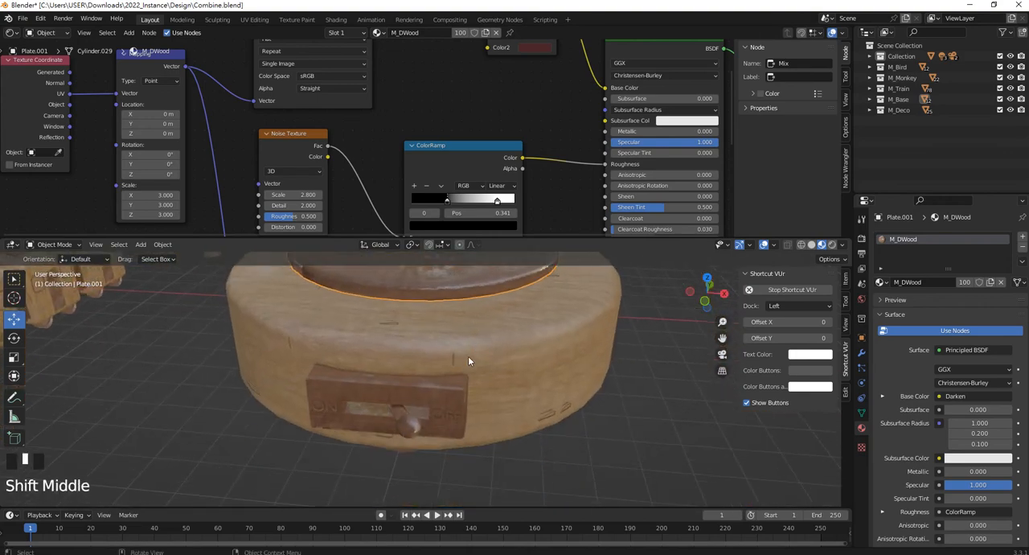
Select the ON/OFF switch's lever, lettering and body, and add a slot with a new material to the body.
{"action": "scroll", "coordinate": [427, 423], "scroll_direction": "up", "scroll_amount": 2}
{"action": "middle_click_drag", "start_coordinate": [427, 423], "coordinate": [393, 352], "text": "shift"}
{"action": "left_click", "coordinate": [452, 381]}
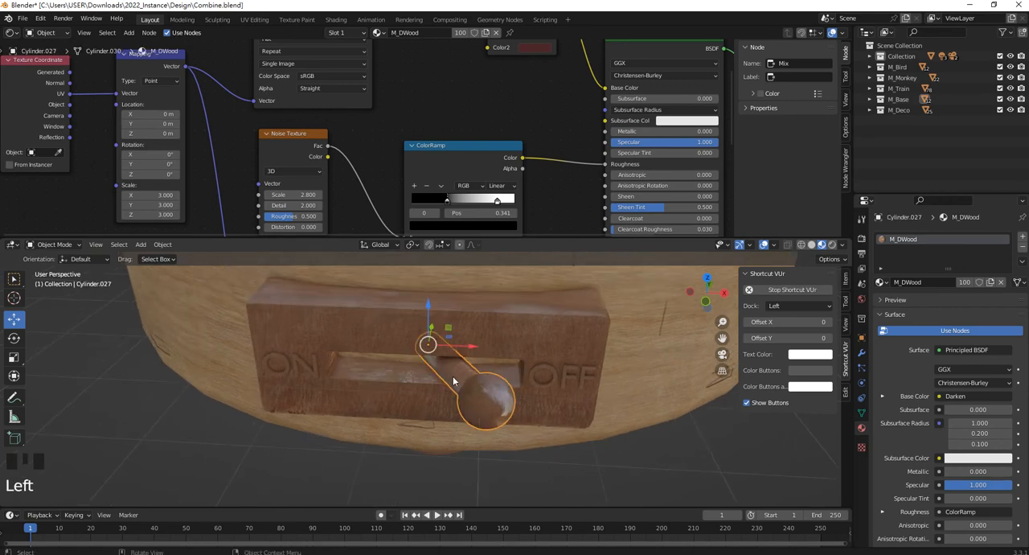
{"action": "left_click", "coordinate": [312, 369], "text": "shift"}
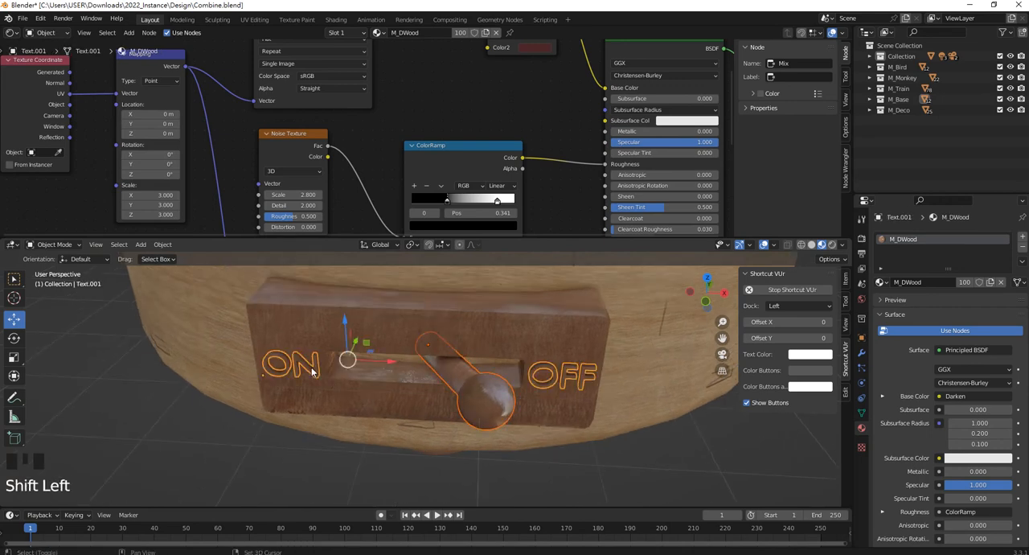
{"action": "left_click", "coordinate": [525, 325], "text": "shift"}
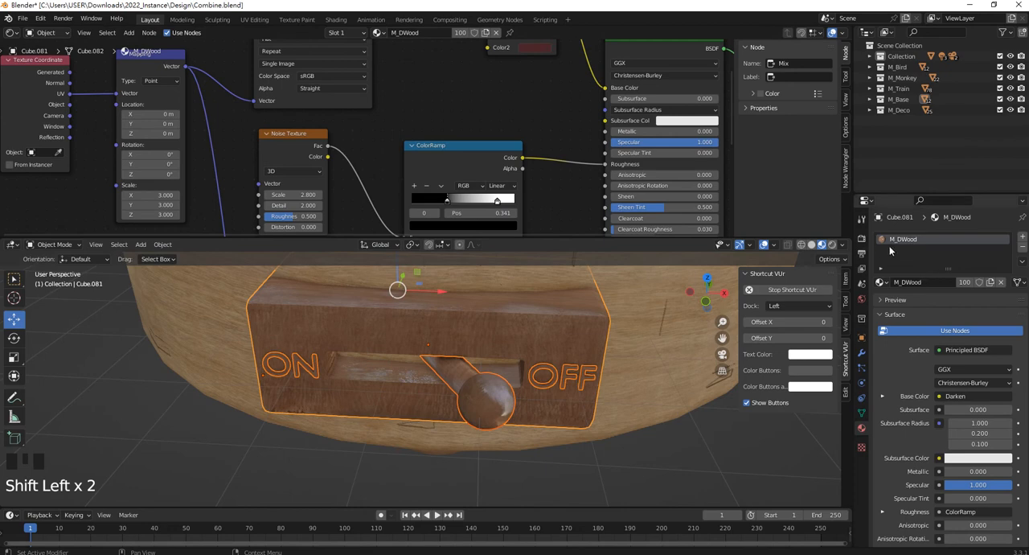
{"action": "left_click", "coordinate": [1022, 239]}
{"action": "left_click", "coordinate": [926, 306]}
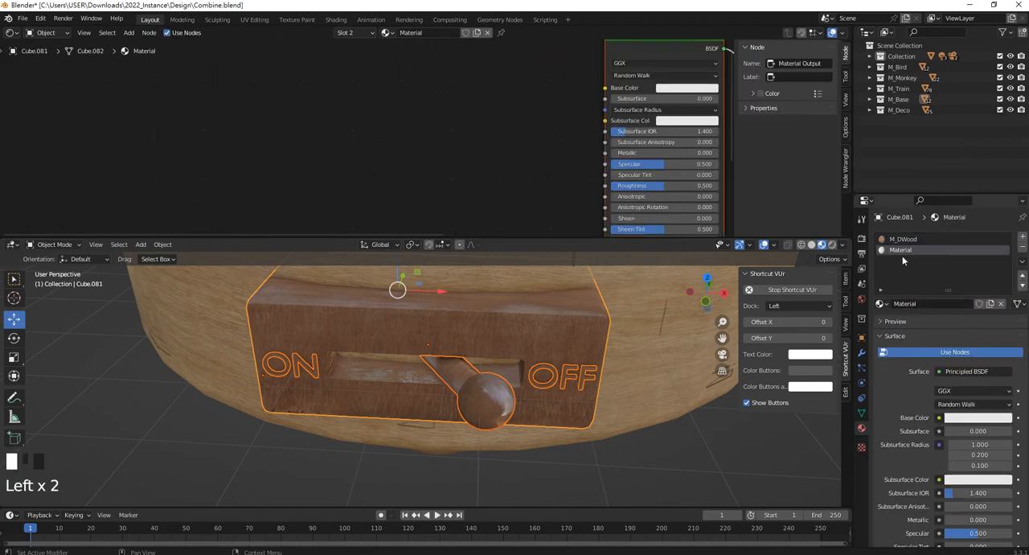
Name the switch body's new material M_Plastic and remove its M_DWood slot.
{"action": "left_click", "coordinate": [920, 304]}
{"action": "type", "text": "M_Plas"}
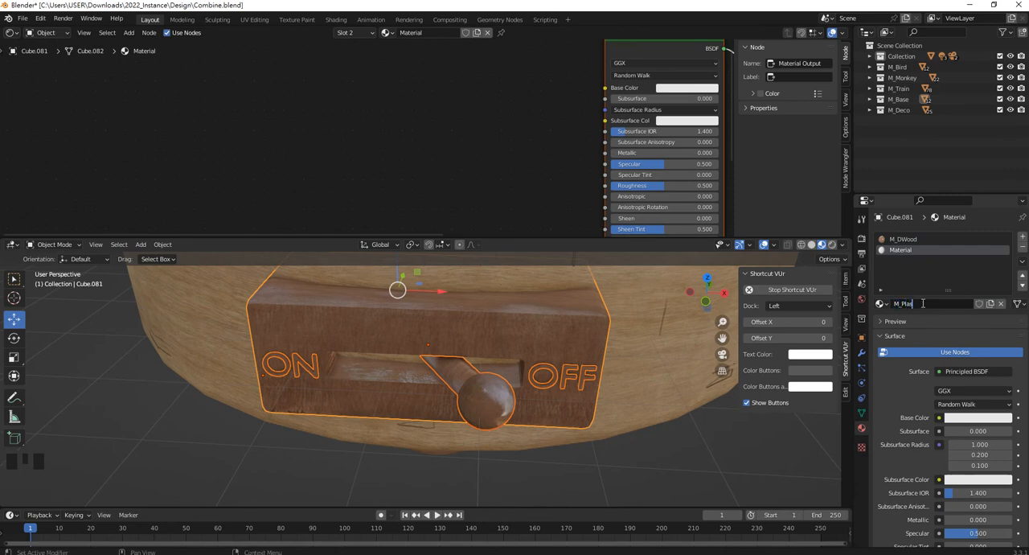
{"action": "type", "text": "tic"}
{"action": "key", "text": "Return"}
{"action": "left_click", "coordinate": [902, 239]}
{"action": "left_click", "coordinate": [1021, 248]}
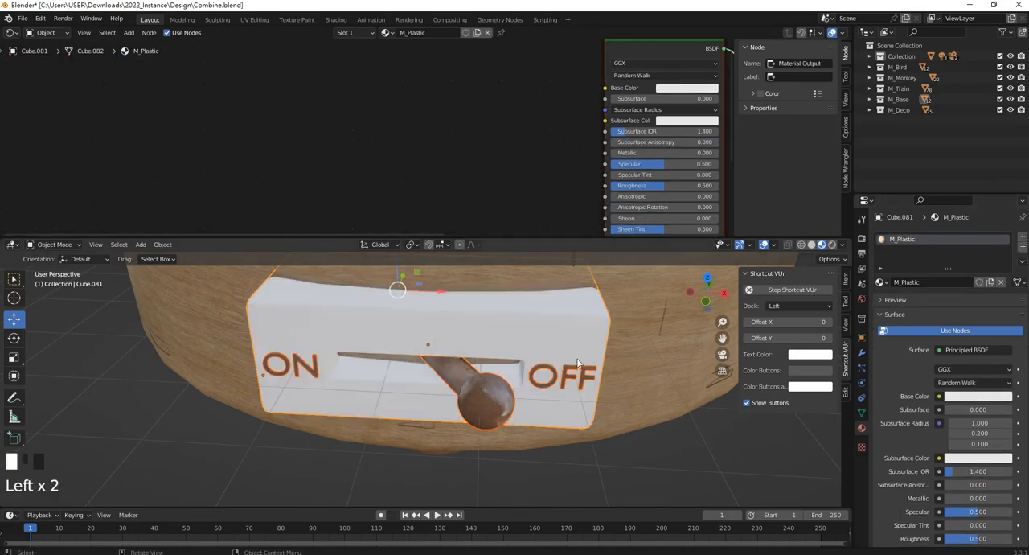
Replace M_DWood with M_Plastic on the ON/OFF lettering and the switch lever.
{"action": "left_click", "coordinate": [315, 375]}
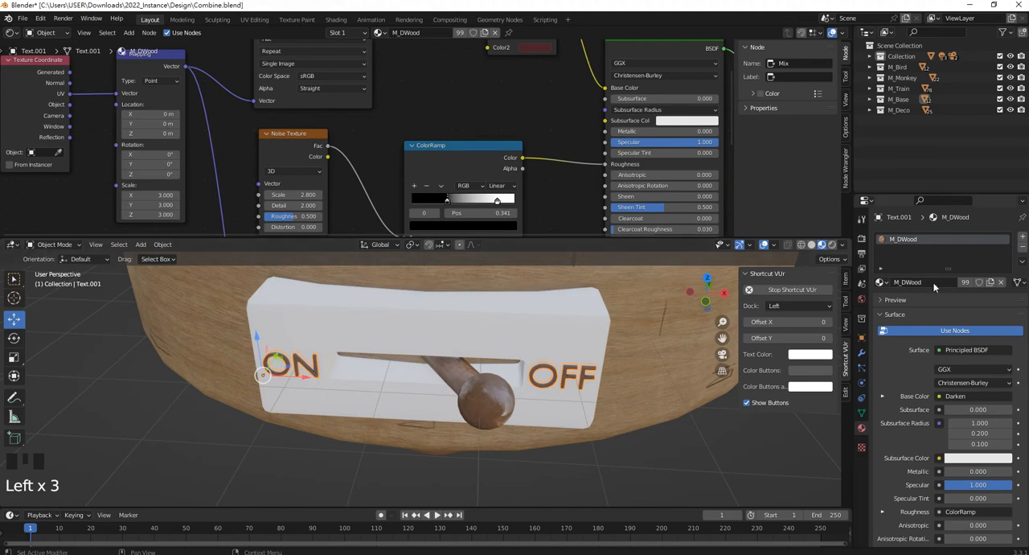
{"action": "left_click", "coordinate": [886, 284]}
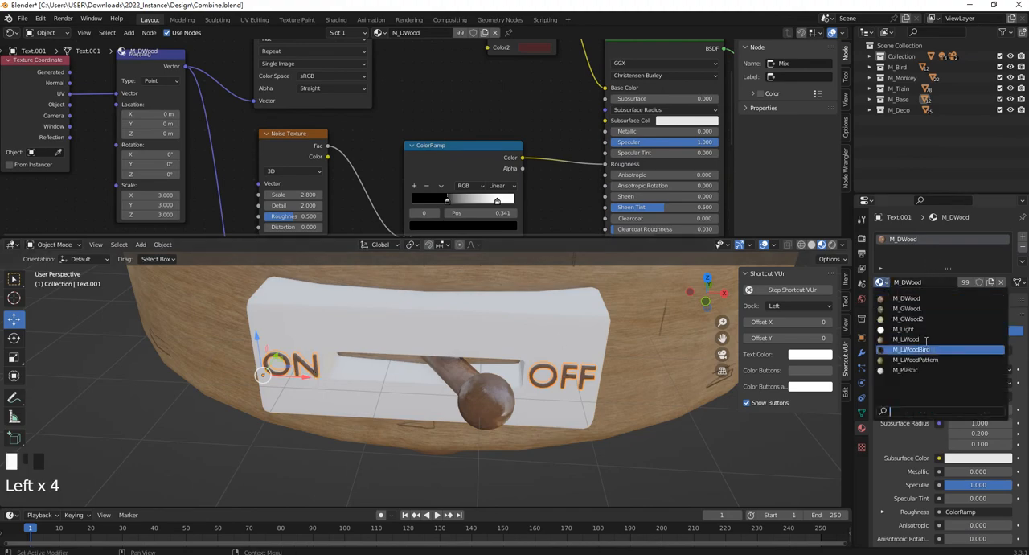
{"action": "left_click", "coordinate": [913, 370]}
{"action": "left_click", "coordinate": [475, 397]}
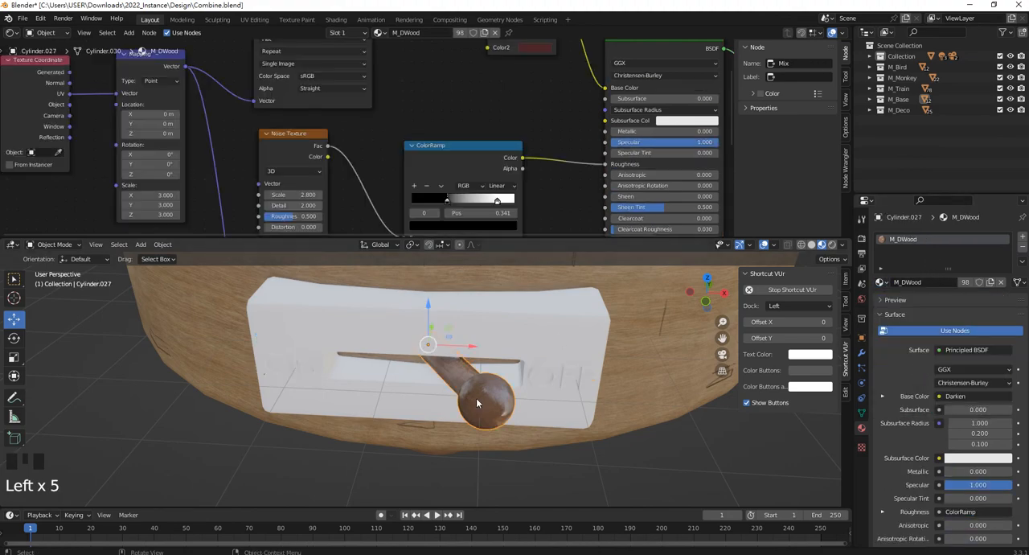
{"action": "left_click", "coordinate": [542, 354], "text": "ctrl"}
{"action": "left_click", "coordinate": [574, 337]}
{"action": "left_click", "coordinate": [575, 339]}
{"action": "left_click", "coordinate": [883, 285]}
{"action": "left_click", "coordinate": [913, 370]}
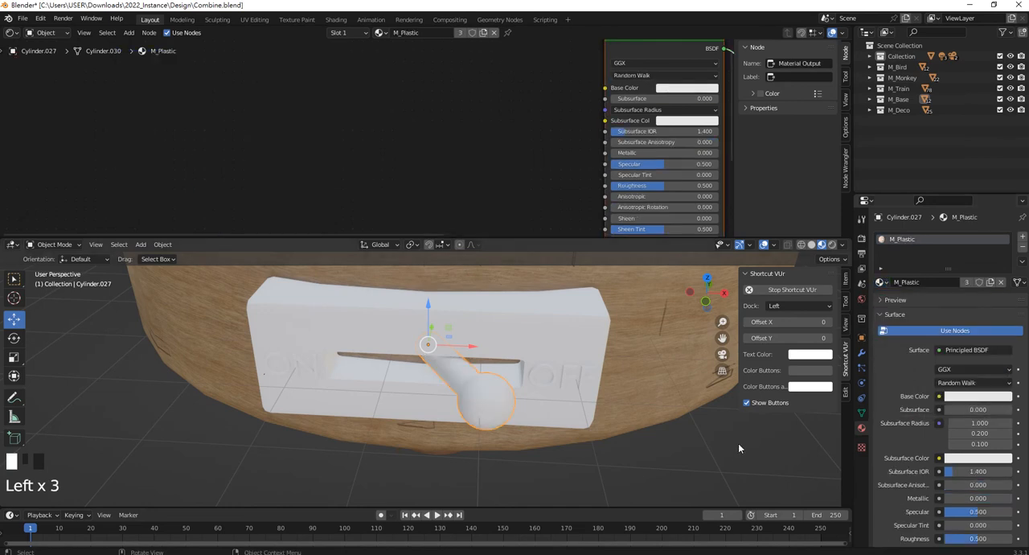
Set M_Plastic's base color to a darkened reddish orange with hue 0.027 and saturation 0.871.
{"action": "left_click", "coordinate": [738, 448]}
{"action": "scroll", "coordinate": [514, 354], "scroll_direction": "down", "scroll_amount": 3}
{"action": "left_click", "coordinate": [493, 360]}
{"action": "middle_click_drag", "start_coordinate": [527, 153], "coordinate": [538, 91]}
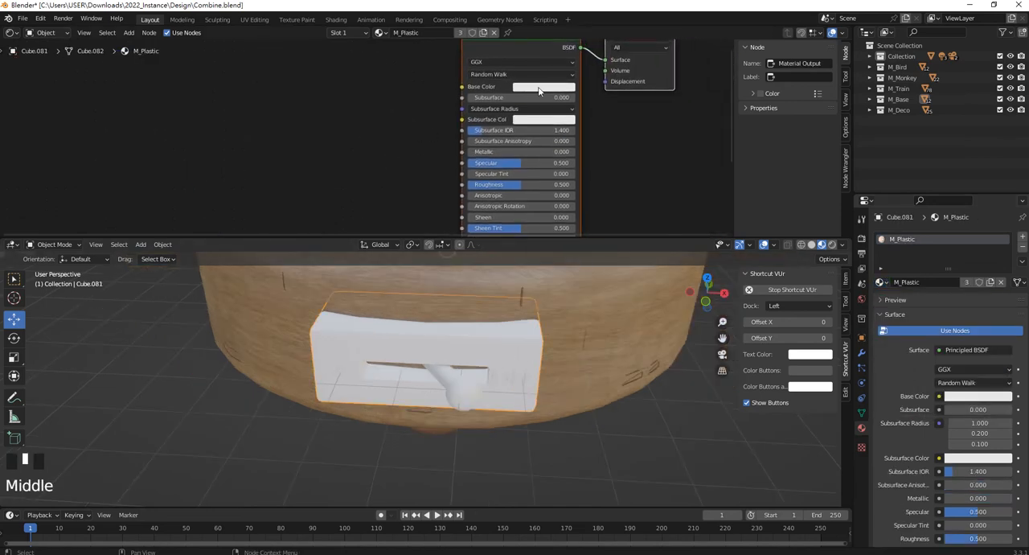
{"action": "scroll", "coordinate": [538, 91], "scroll_direction": "up", "scroll_amount": 5}
{"action": "left_click", "coordinate": [605, 72]}
{"action": "mouse_move", "coordinate": [620, 136]}
{"action": "left_mouse_down"}
{"action": "mouse_move", "coordinate": [590, 154]}
{"action": "mouse_move", "coordinate": [643, 154]}
{"action": "mouse_move", "coordinate": [655, 134]}
{"action": "mouse_move", "coordinate": [618, 118]}
{"action": "mouse_move", "coordinate": [600, 146]}
{"action": "mouse_move", "coordinate": [615, 160]}
{"action": "left_mouse_up"}
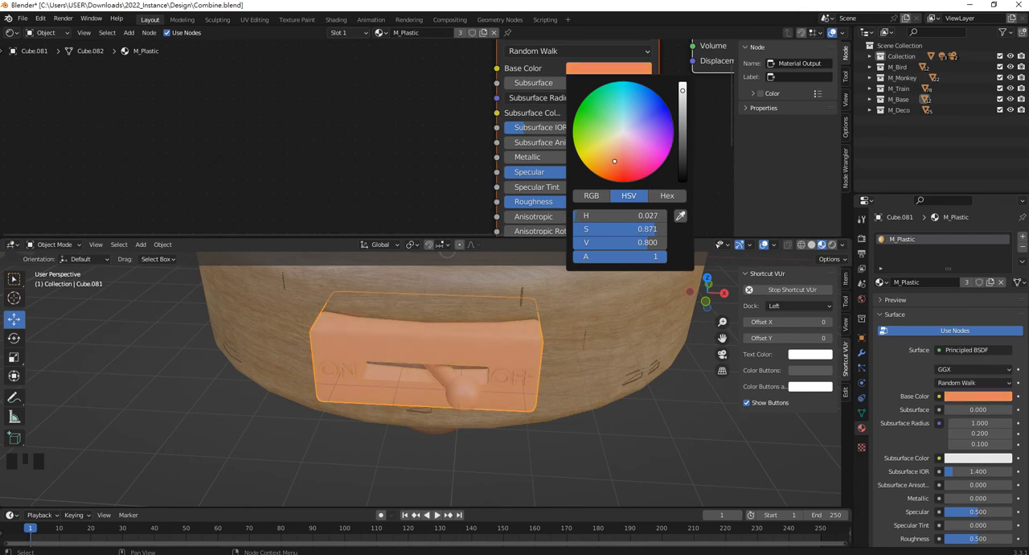
{"action": "mouse_move", "coordinate": [681, 89]}
{"action": "left_mouse_down"}
{"action": "mouse_move", "coordinate": [682, 135]}
{"action": "mouse_move", "coordinate": [682, 123]}
{"action": "left_mouse_up"}
{"action": "left_click", "coordinate": [401, 129]}
Set M_Plastic's Metallic to 0.245 and Specular to 1.000.
{"action": "middle_click_drag", "start_coordinate": [554, 179], "coordinate": [518, 131]}
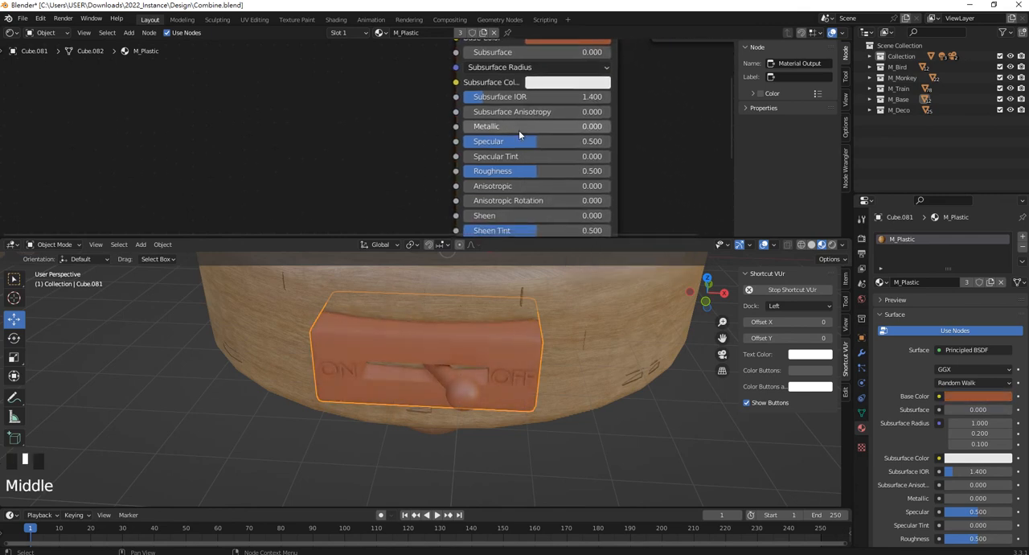
{"action": "scroll", "coordinate": [519, 131], "scroll_direction": "up", "scroll_amount": 2}
{"action": "left_click_drag", "start_coordinate": [518, 126], "coordinate": [649, 142]}
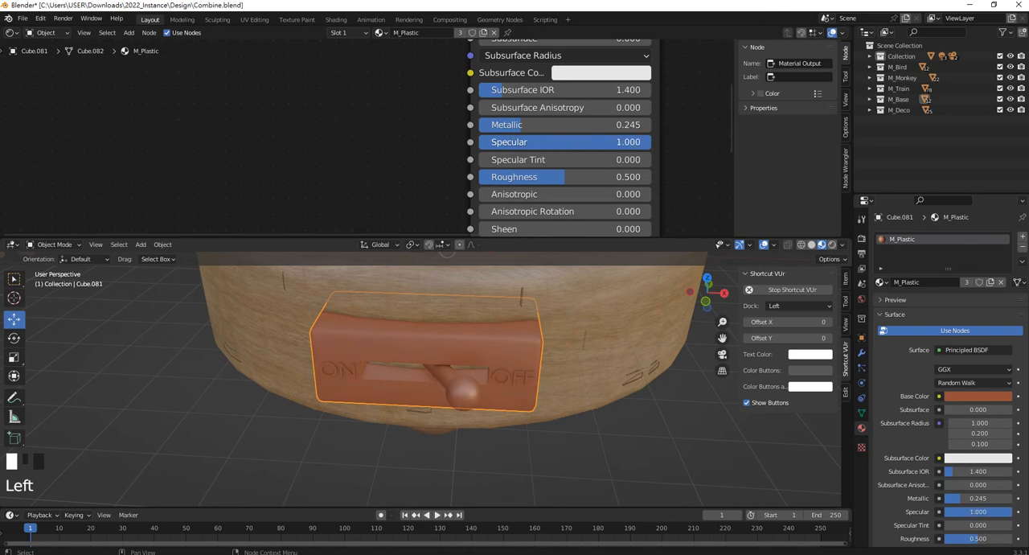
Try lowering M_Plastic's Roughness to about 0.259 and return it to 0.5.
{"action": "middle_click_drag", "start_coordinate": [482, 352], "coordinate": [425, 367]}
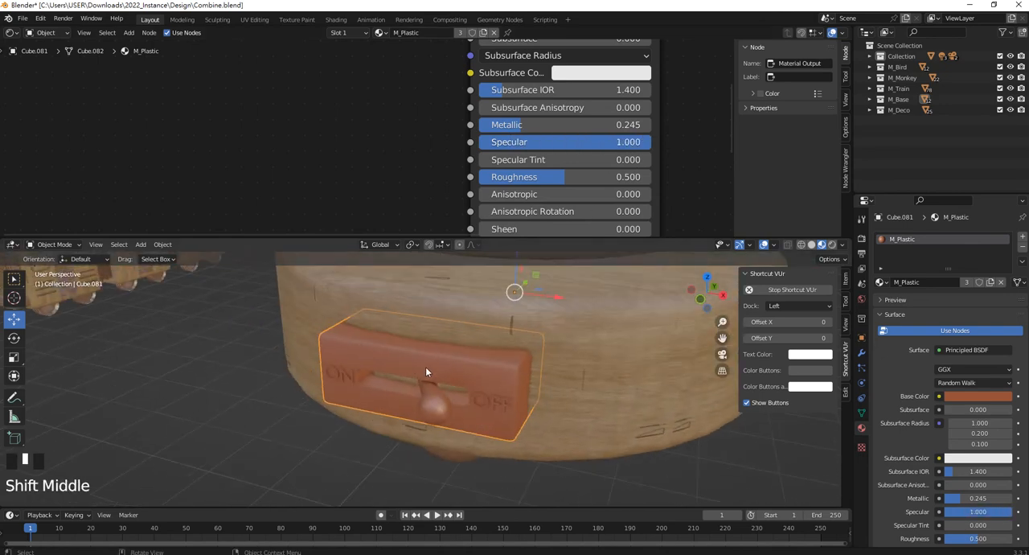
{"action": "scroll", "coordinate": [427, 367], "scroll_direction": "up", "scroll_amount": 3}
{"action": "left_click_drag", "start_coordinate": [568, 177], "coordinate": [541, 177]}
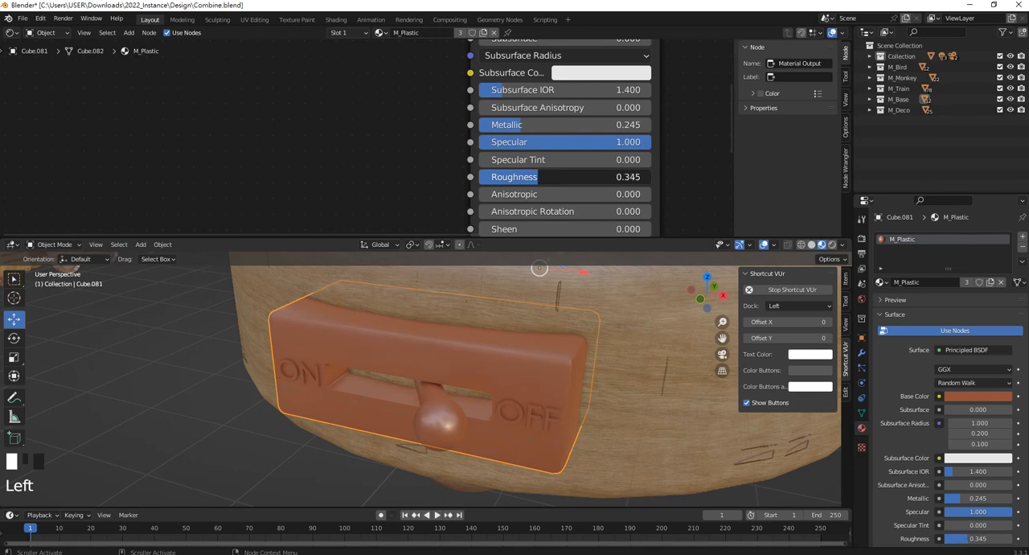
{"action": "left_click_drag", "start_coordinate": [523, 177], "coordinate": [520, 177]}
{"action": "left_click", "coordinate": [525, 177]}
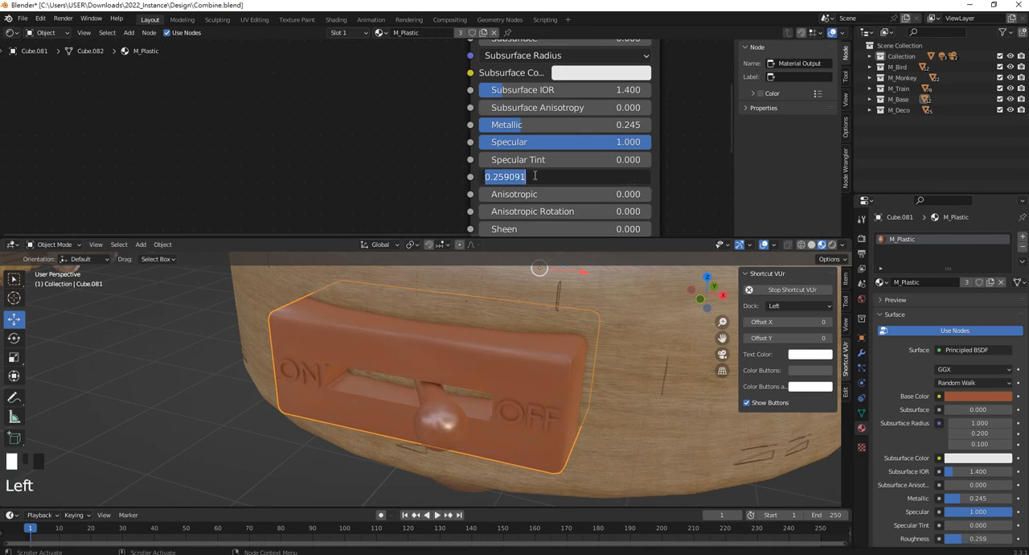
{"action": "type", "text": "0.3"}
{"action": "key", "text": "BackSpace"}
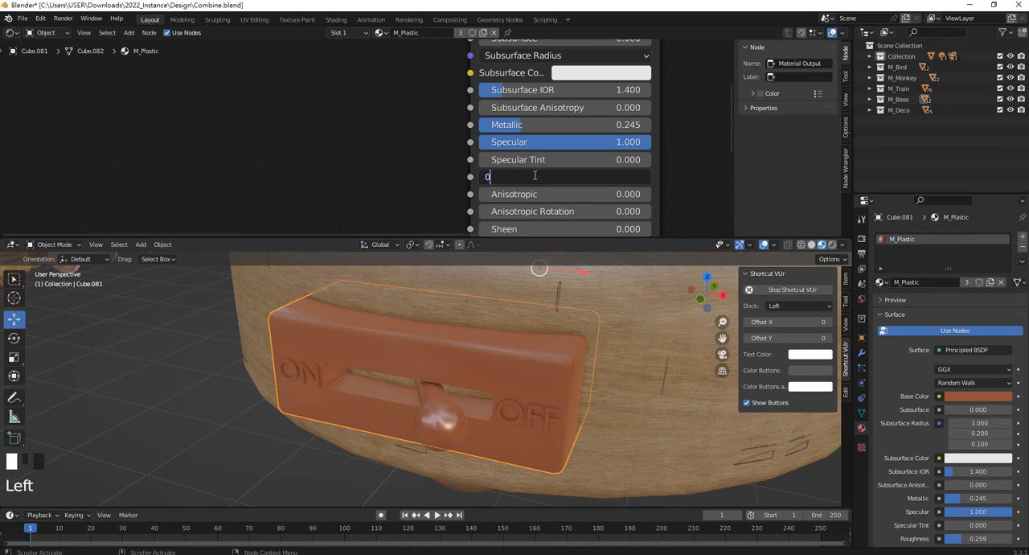
{"action": "type", "text": "ㄓㄡ"}
{"action": "key", "text": "BackSpace"}
{"action": "key", "text": "BackSpace"}
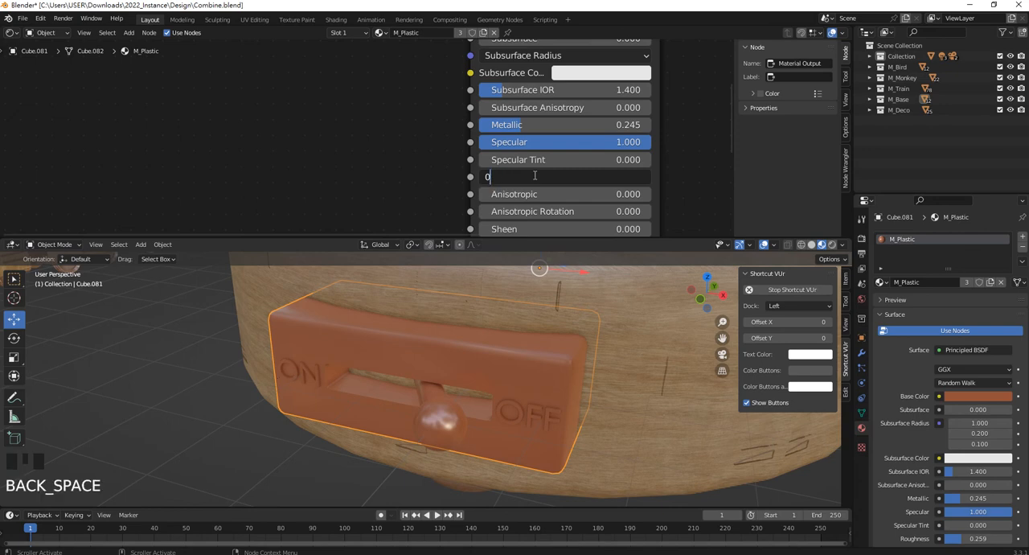
{"action": "type", "text": ".5"}
{"action": "key", "text": "Return"}
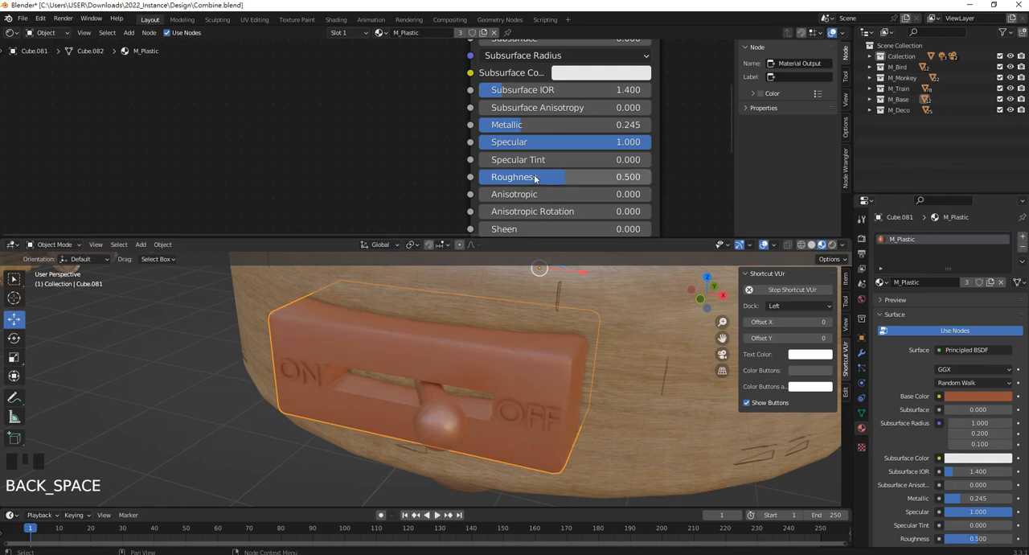
Select the ON/OFF lettering and the switch lever, and add a slot with a new material to the lever.
{"action": "left_click", "coordinate": [512, 406]}
{"action": "left_click", "coordinate": [514, 407]}
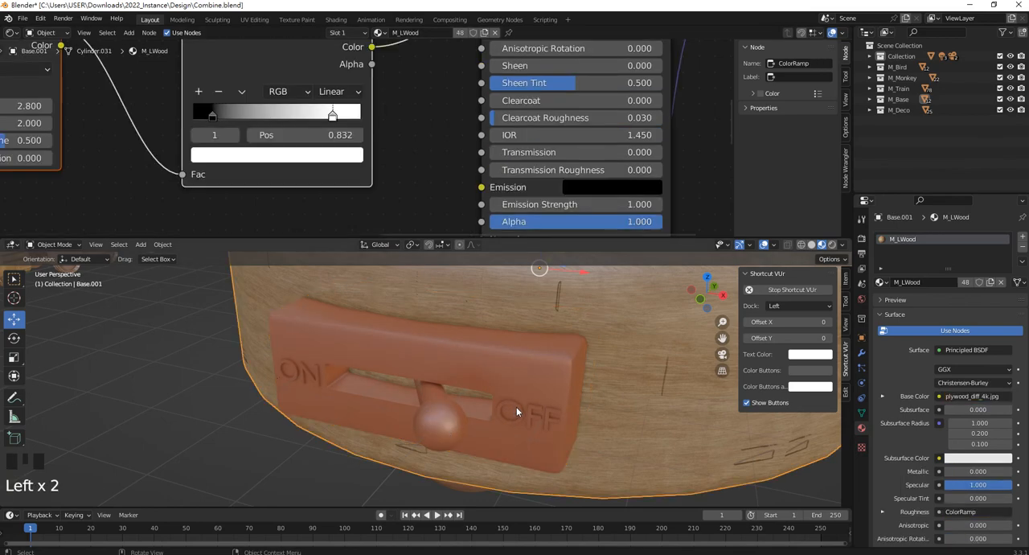
{"action": "left_click", "coordinate": [498, 422]}
{"action": "left_click", "coordinate": [453, 423], "text": "shift"}
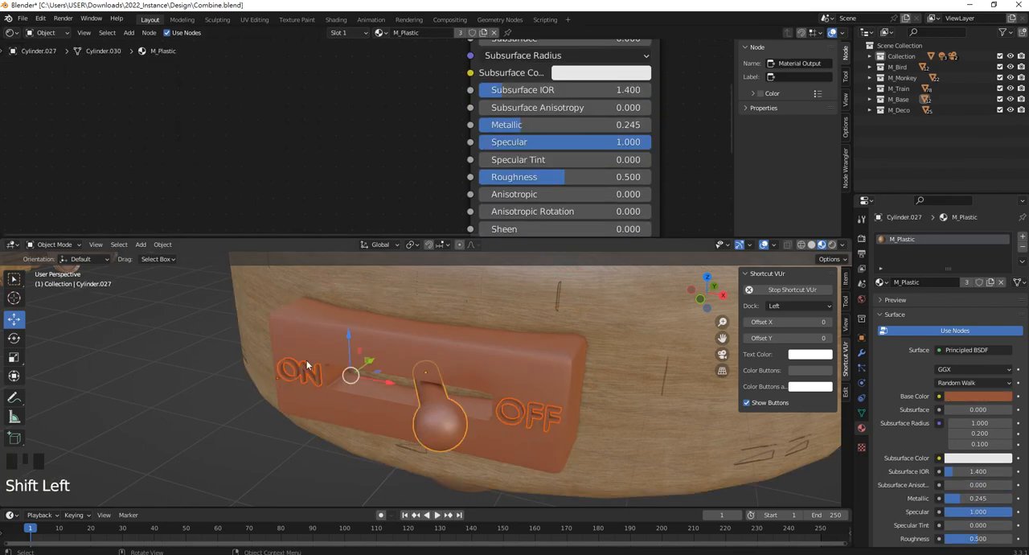
{"action": "left_click", "coordinate": [1020, 238]}
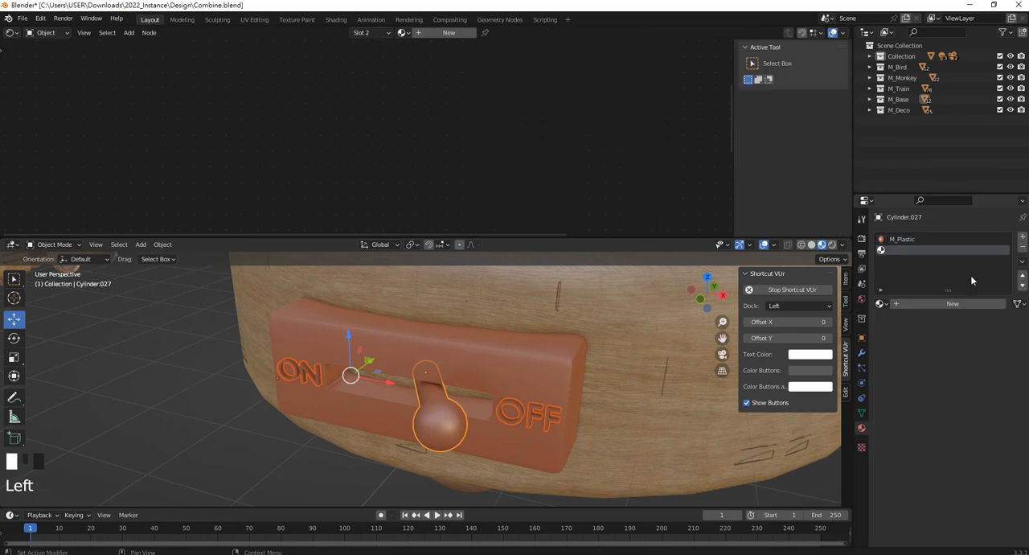
{"action": "left_click", "coordinate": [950, 305]}
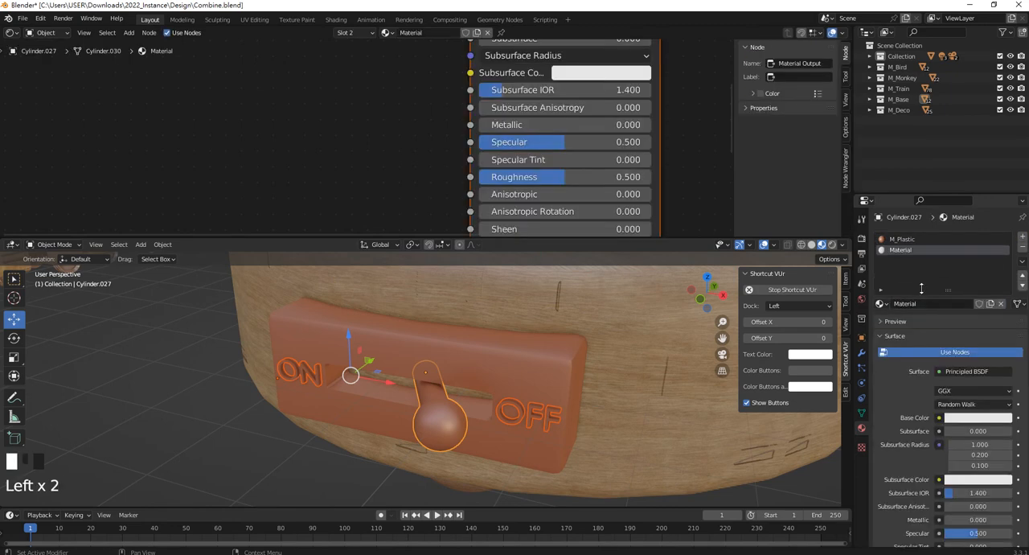
Name the lever's new material M_Copper.
{"action": "left_click", "coordinate": [915, 305]}
{"action": "type", "text": "M"}
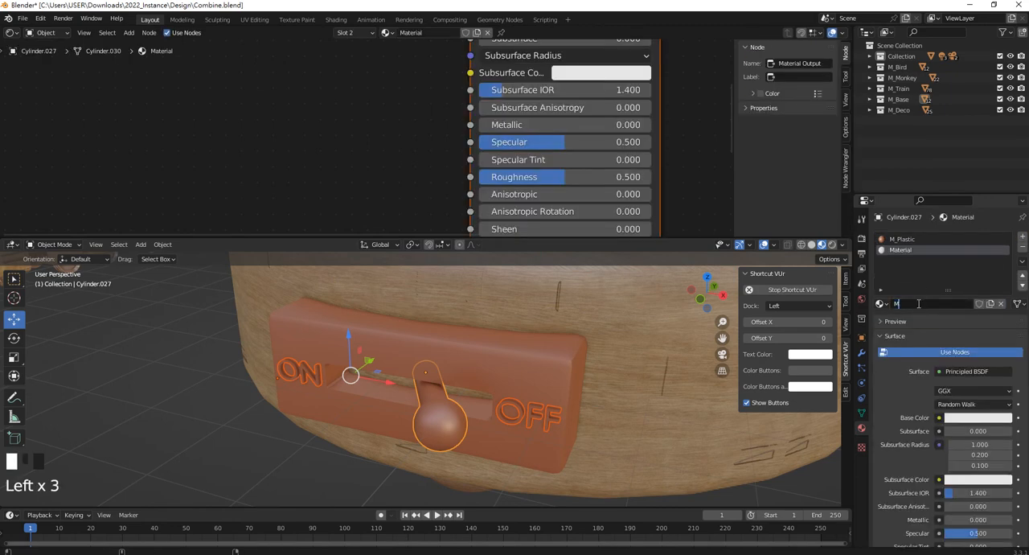
{"action": "type", "text": "_Metal"}
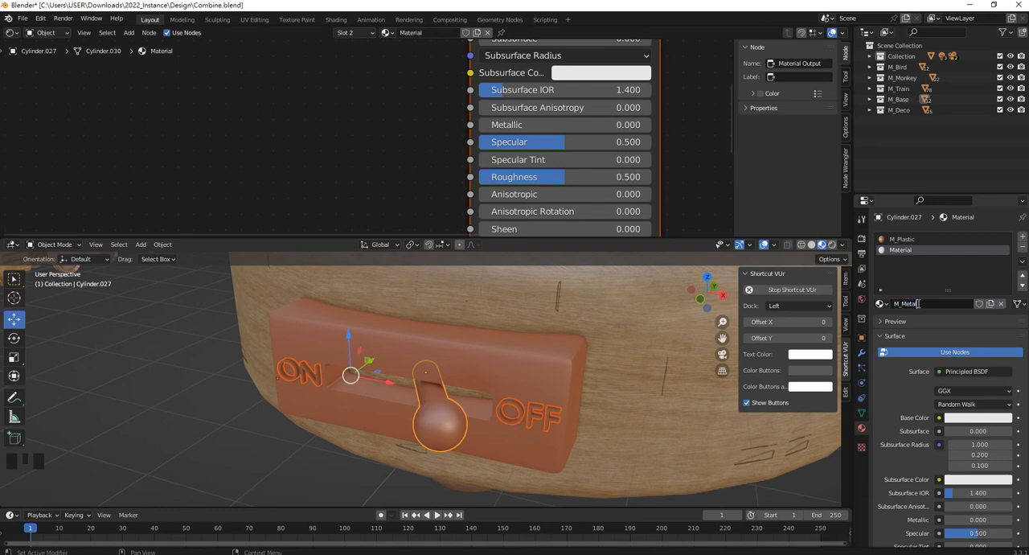
{"action": "key", "text": "BackSpace"}
{"action": "key", "text": "BackSpace"}
{"action": "key", "text": "BackSpace"}
{"action": "key", "text": "BackSpace"}
{"action": "key", "text": "BackSpace"}
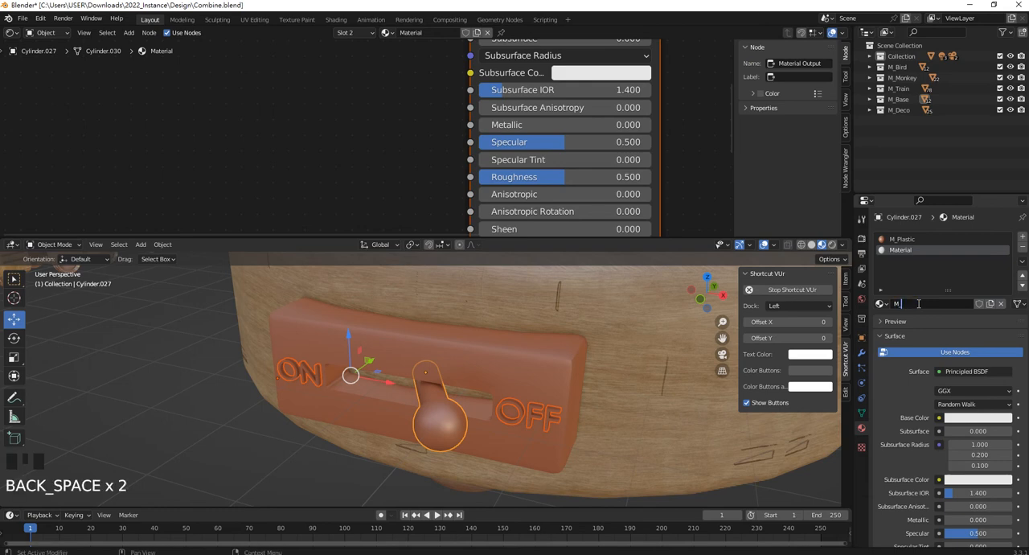
{"action": "type", "text": "Copper"}
{"action": "key", "text": "Return"}
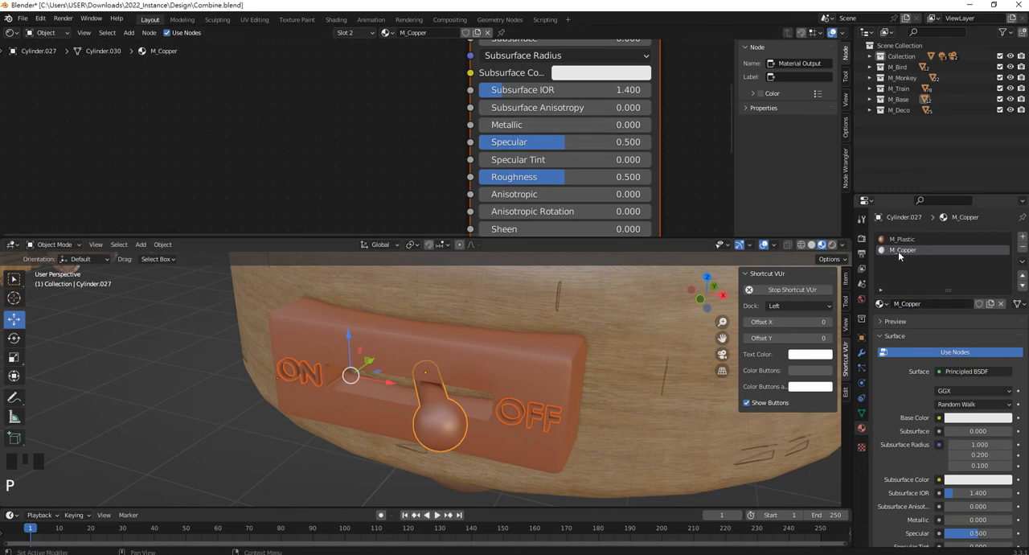
Set M_Copper's Metallic to 1.000 and remove the M_Plastic slot from the switch lever.
{"action": "left_click_drag", "start_coordinate": [489, 128], "coordinate": [649, 126]}
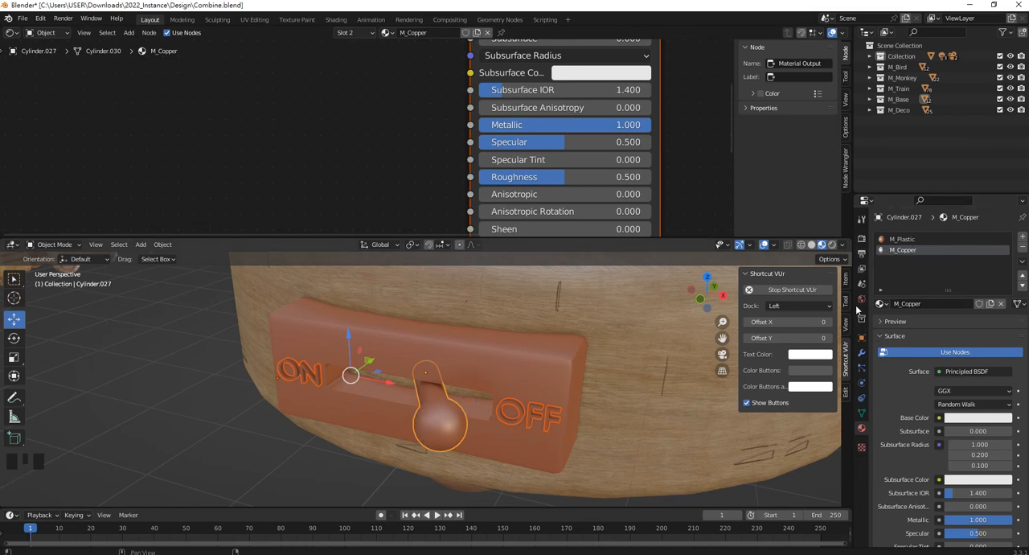
{"action": "left_click", "coordinate": [903, 240]}
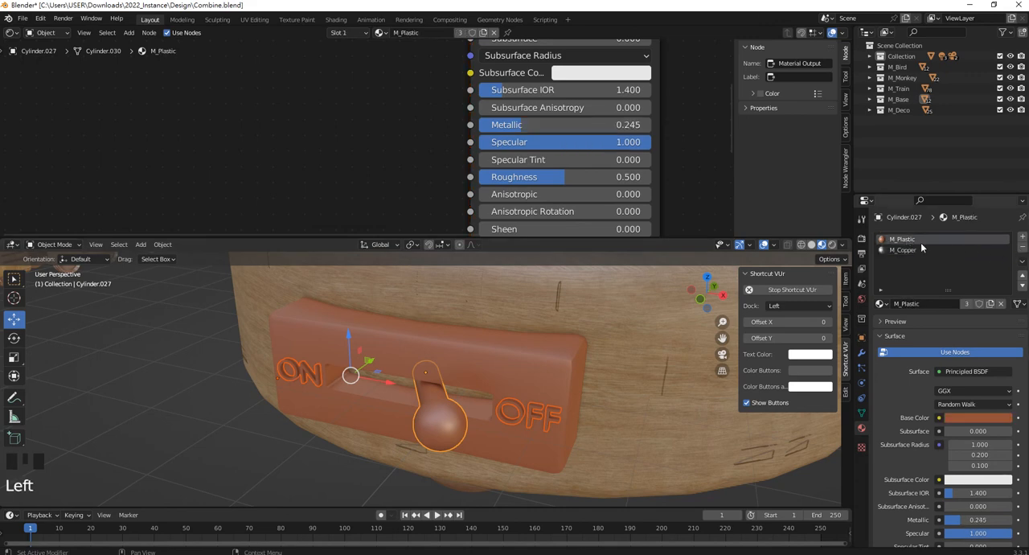
{"action": "left_click", "coordinate": [1021, 248]}
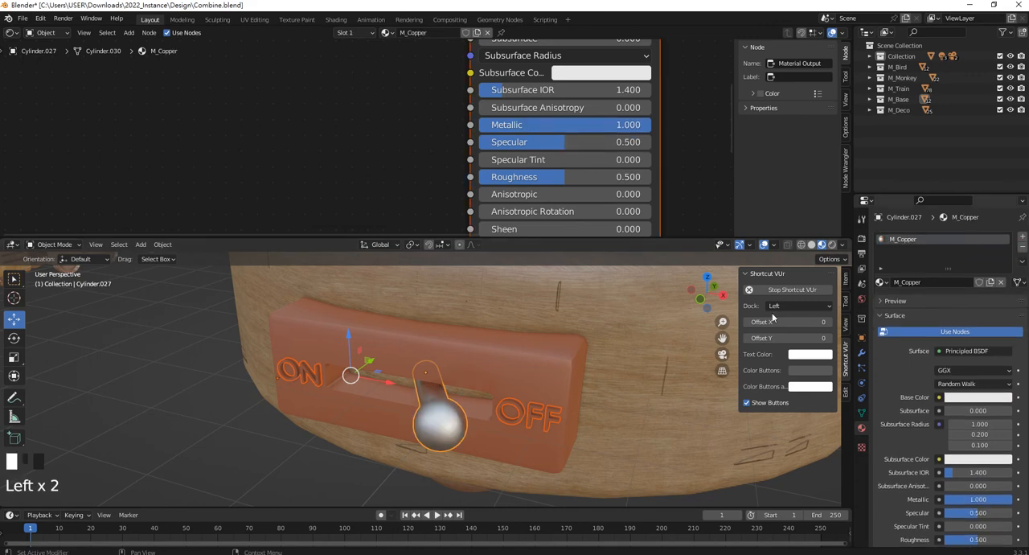
Replace the ON/OFF lettering's material with the existing M_Copper.
{"action": "left_click", "coordinate": [313, 372]}
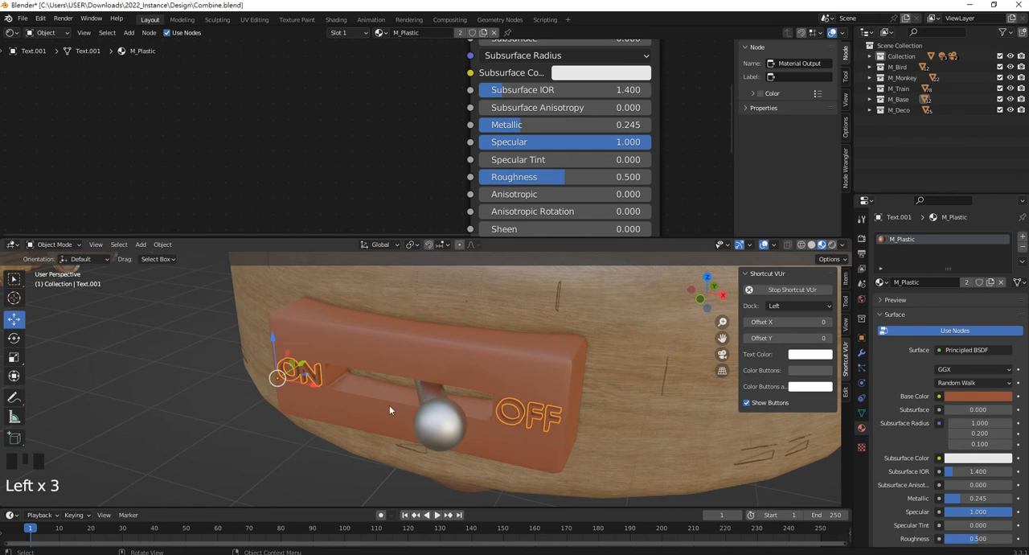
{"action": "left_click", "coordinate": [887, 283]}
{"action": "left_click", "coordinate": [884, 285]}
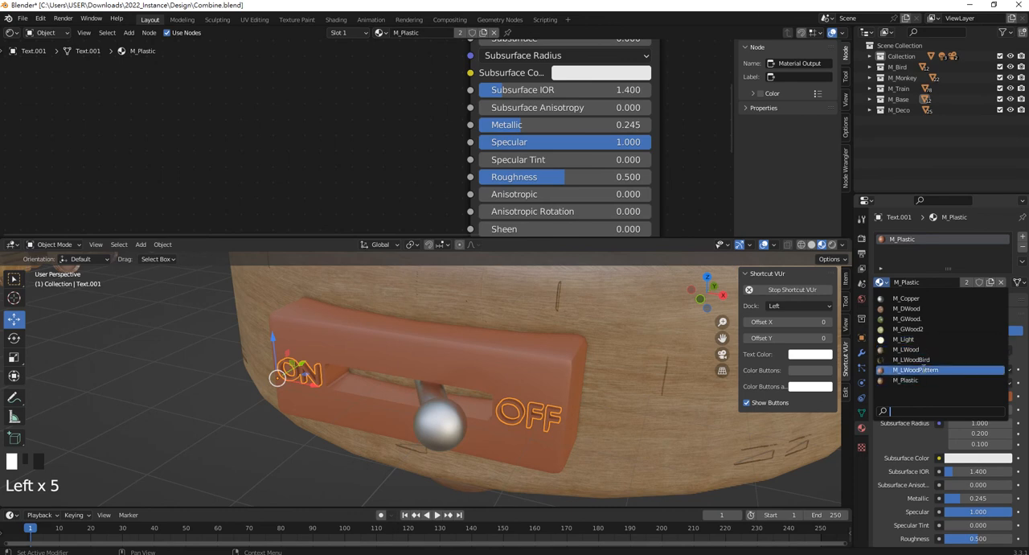
{"action": "left_click", "coordinate": [906, 299]}
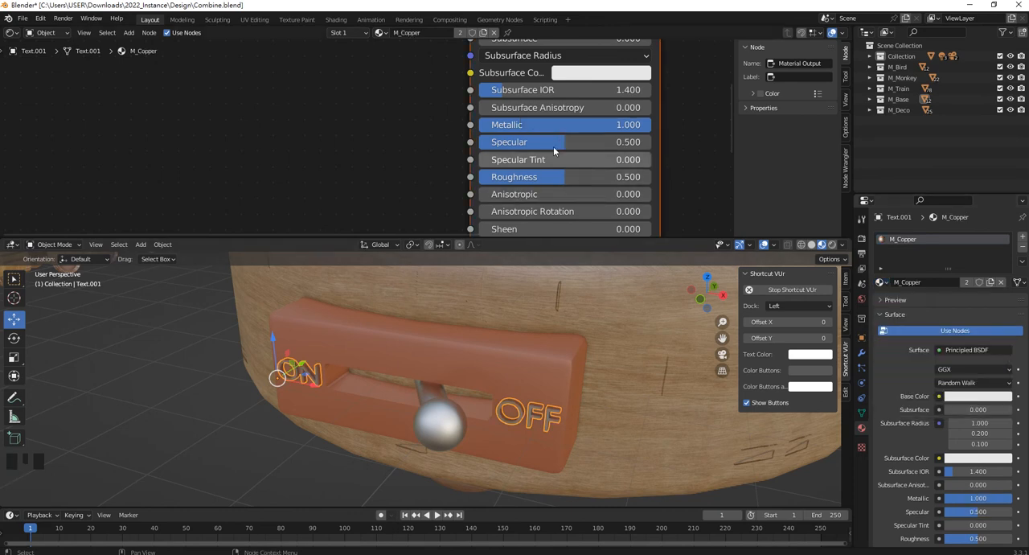
Change M_Copper's Base Color to a saturated golden orange.
{"action": "middle_click_drag", "start_coordinate": [612, 80], "coordinate": [590, 186]}
{"action": "left_click", "coordinate": [577, 130]}
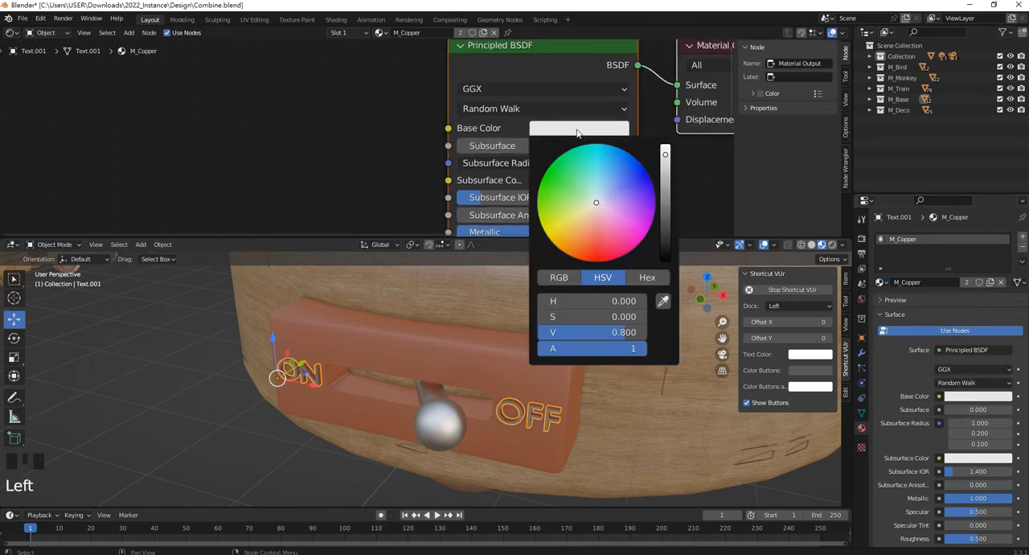
{"action": "mouse_move", "coordinate": [592, 223]}
{"action": "left_mouse_down"}
{"action": "mouse_move", "coordinate": [554, 232]}
{"action": "mouse_move", "coordinate": [556, 245]}
{"action": "left_mouse_up"}
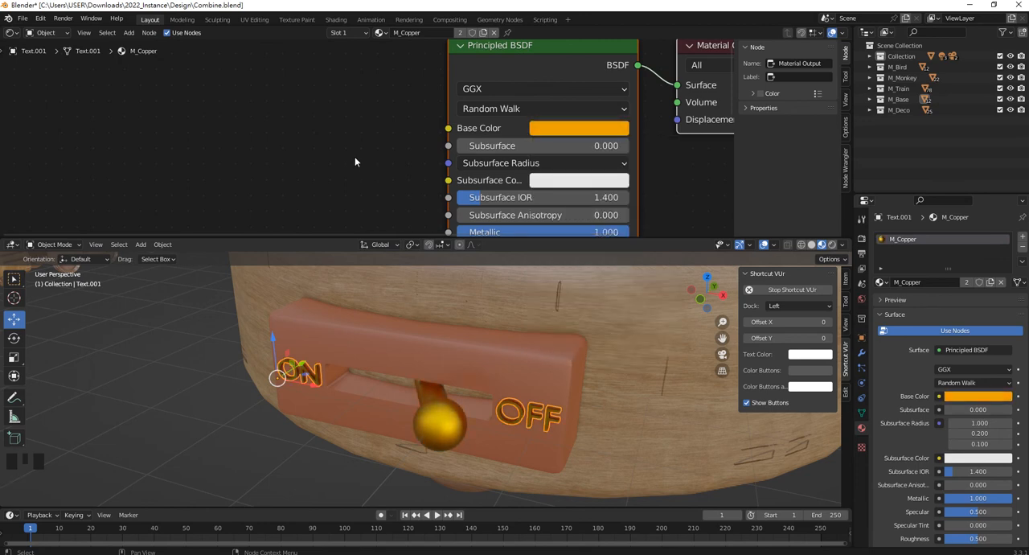
Set M_Copper's Specular to 0.000 and Roughness to 0.250.
{"action": "middle_click_drag", "start_coordinate": [529, 216], "coordinate": [517, 150]}
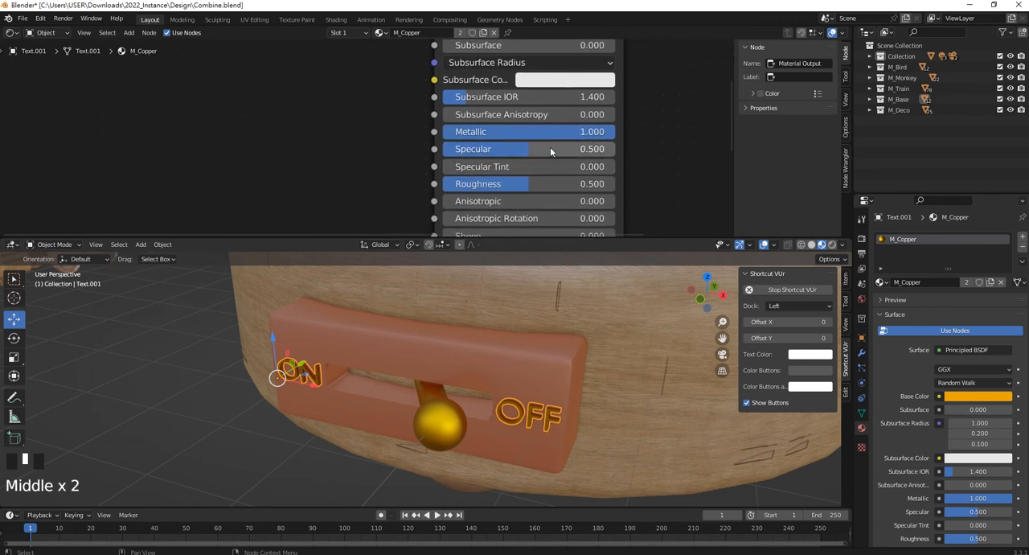
{"action": "left_click_drag", "start_coordinate": [524, 149], "coordinate": [441, 149]}
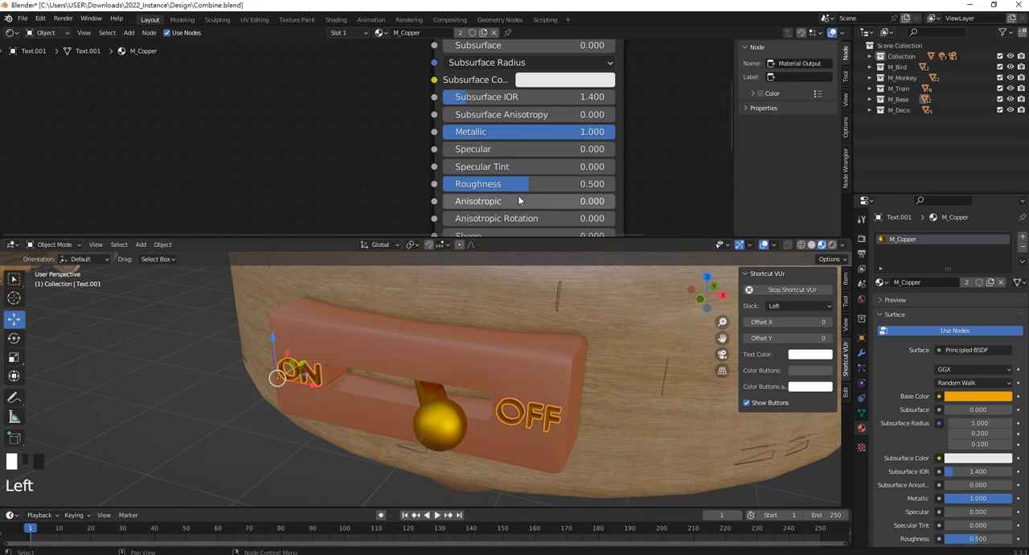
{"action": "mouse_move", "coordinate": [498, 184]}
{"action": "left_mouse_down"}
{"action": "mouse_move", "coordinate": [545, 184]}
{"action": "mouse_move", "coordinate": [483, 183]}
{"action": "left_mouse_up"}
Examine the finished switch materials up close, then review the buildings, trees, train, monkey, bird and base together in the scene.
{"action": "scroll", "coordinate": [530, 353], "scroll_direction": "down", "scroll_amount": 3}
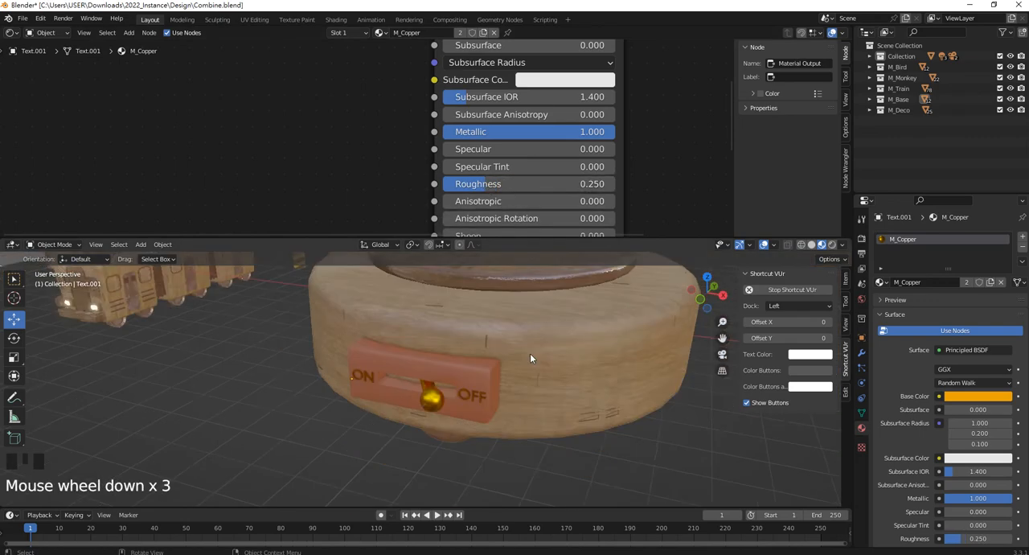
{"action": "middle_click_drag", "start_coordinate": [530, 352], "coordinate": [477, 349]}
{"action": "scroll", "coordinate": [537, 338], "scroll_direction": "down", "scroll_amount": 5}
{"action": "scroll", "coordinate": [530, 325], "scroll_direction": "up", "scroll_amount": 4}
{"action": "scroll", "coordinate": [442, 366], "scroll_direction": "up", "scroll_amount": 1}
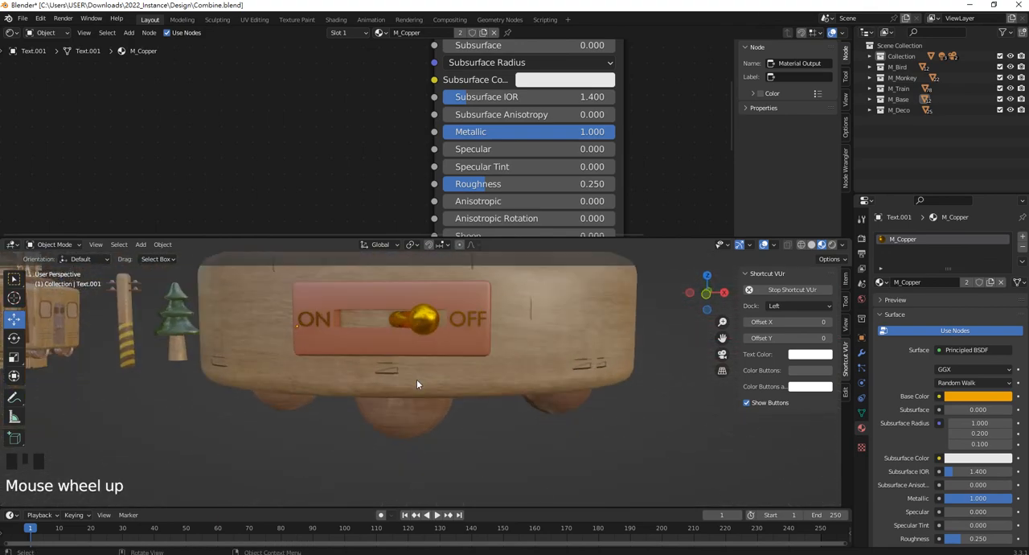
{"action": "scroll", "coordinate": [426, 414], "scroll_direction": "down", "scroll_amount": 1}
{"action": "middle_click_drag", "start_coordinate": [475, 384], "coordinate": [538, 428]}
{"action": "scroll", "coordinate": [471, 413], "scroll_direction": "down", "scroll_amount": 2}
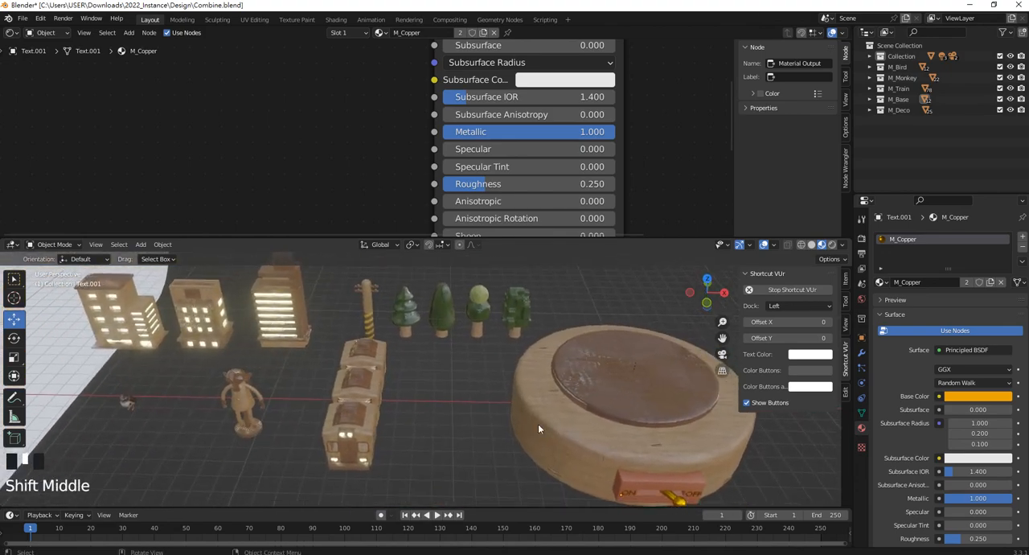
{"action": "middle_click_drag", "start_coordinate": [395, 329], "coordinate": [426, 332], "text": "shift"}
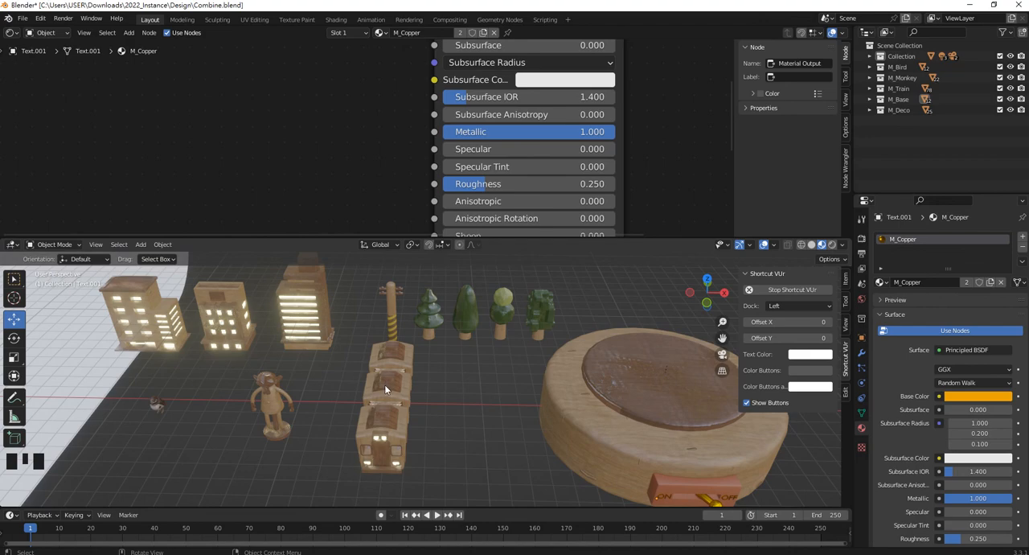
{"action": "middle_click_drag", "start_coordinate": [441, 330], "coordinate": [279, 348], "text": "shift"}
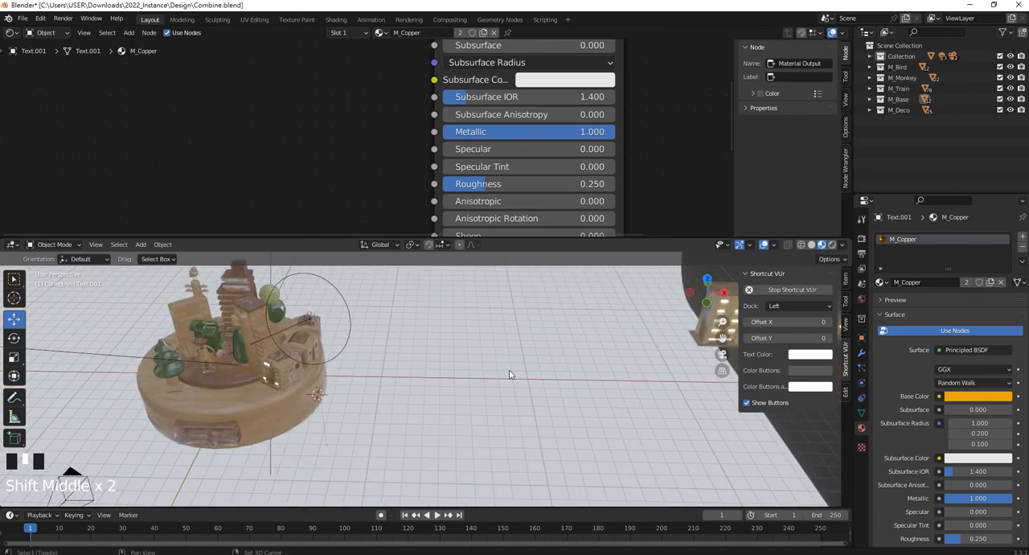
{"action": "middle_click_drag", "start_coordinate": [592, 372], "coordinate": [191, 378], "text": "shift"}
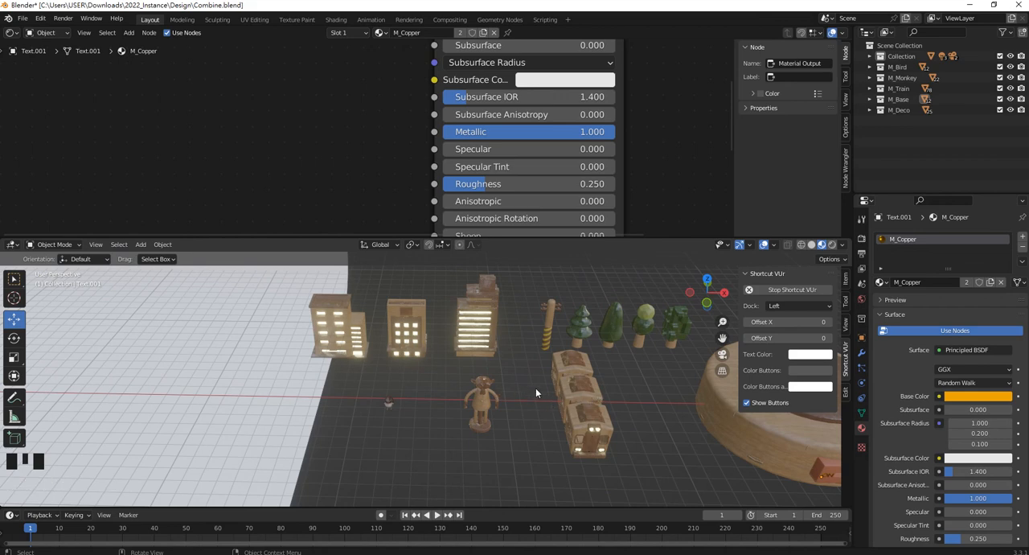
{"action": "middle_click_drag", "start_coordinate": [535, 387], "coordinate": [432, 387], "text": "shift"}
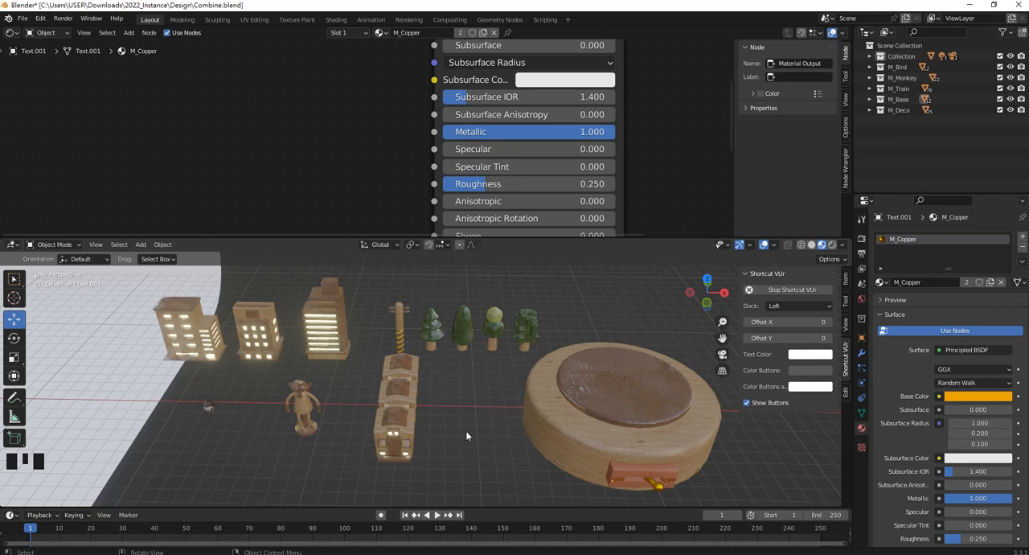
{"action": "mouse_move", "coordinate": [434, 554]}
{"action": "left_click", "coordinate": [445, 553]}
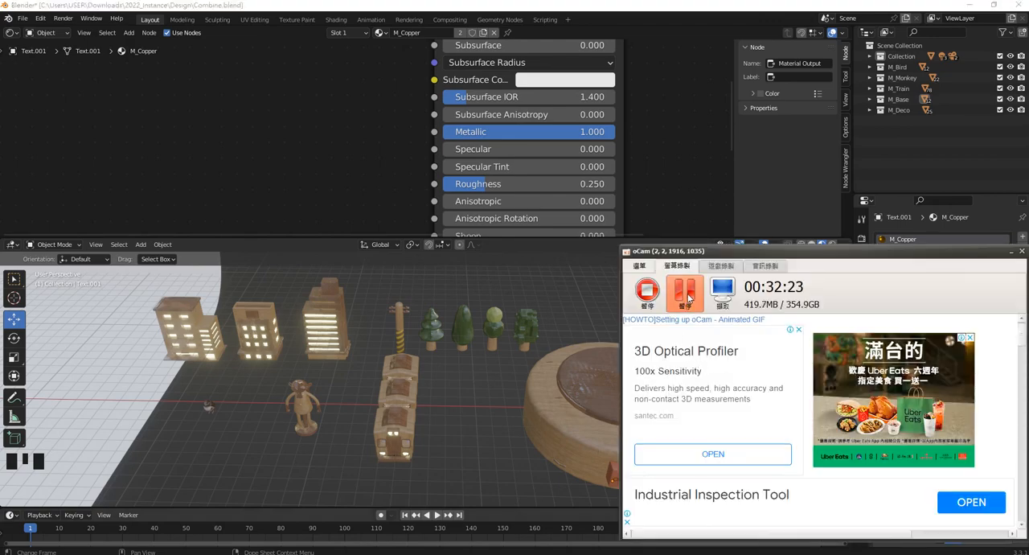